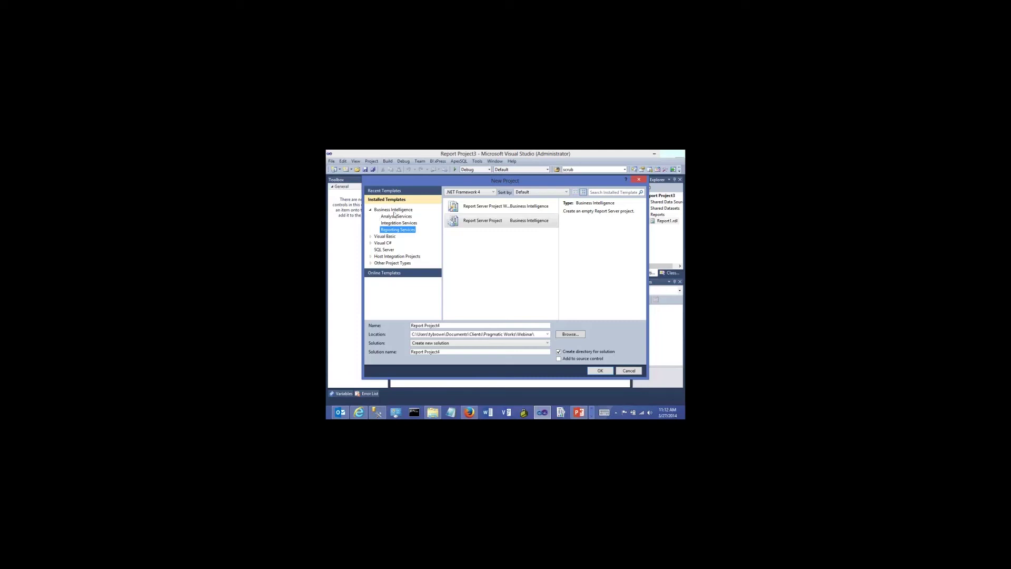
# Create a Report Server Project from the Reporting Services templates, named Thursday Webinar
pyautogui.click(394, 210)
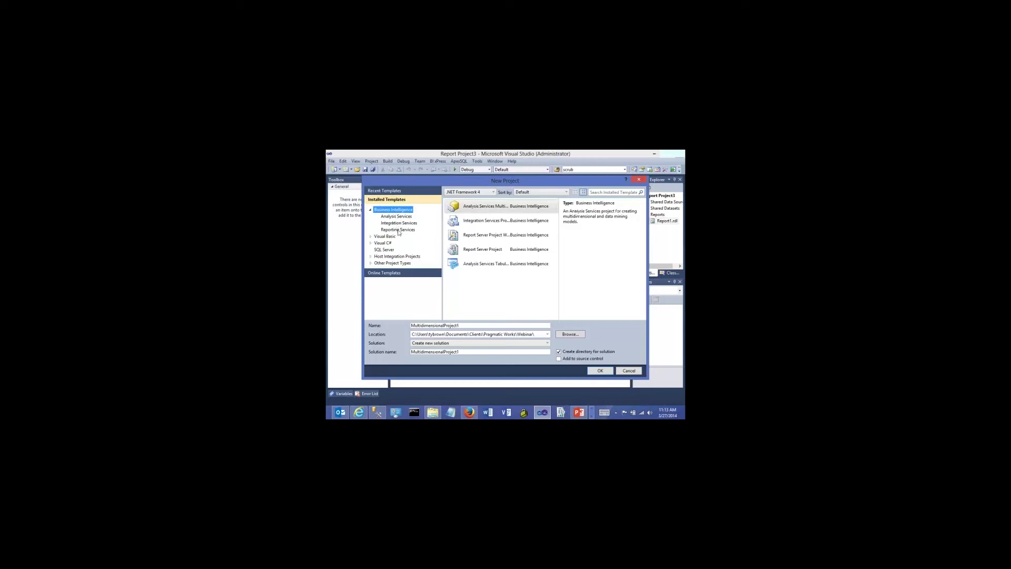
pyautogui.click(398, 230)
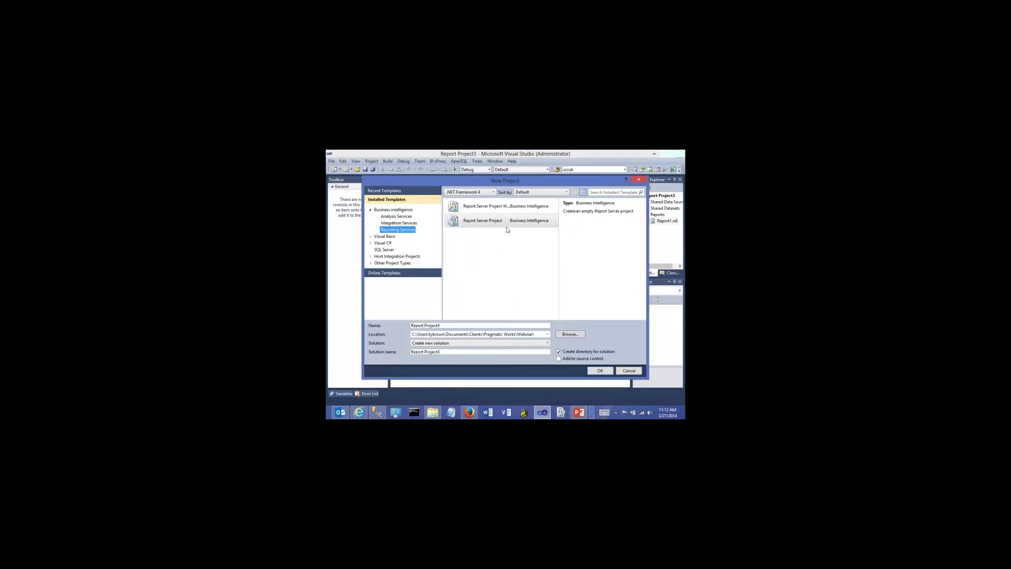
pyautogui.moveTo(448, 181); pyautogui.dragTo(429, 166)
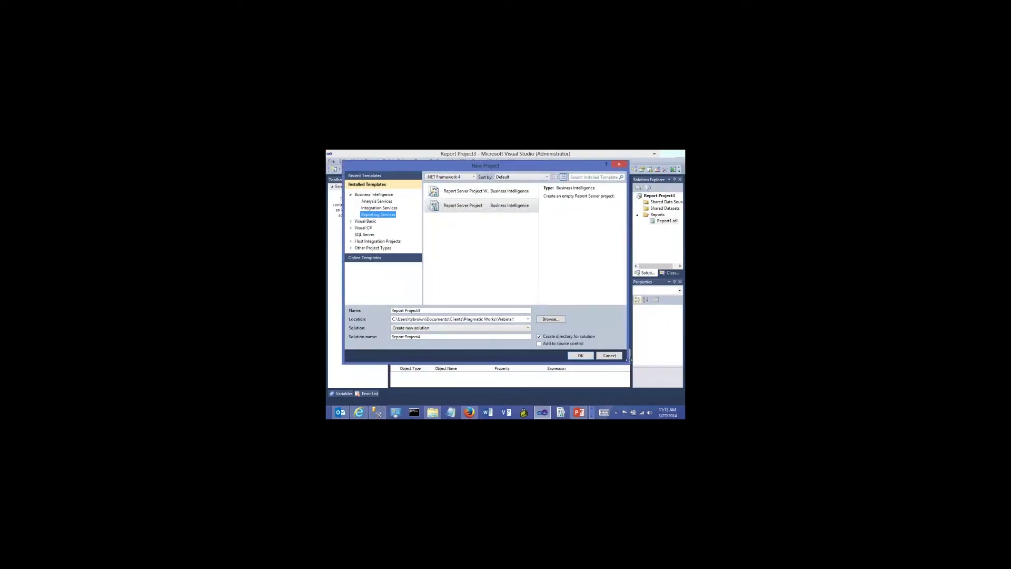
pyautogui.moveTo(630, 362); pyautogui.dragTo(657, 384)
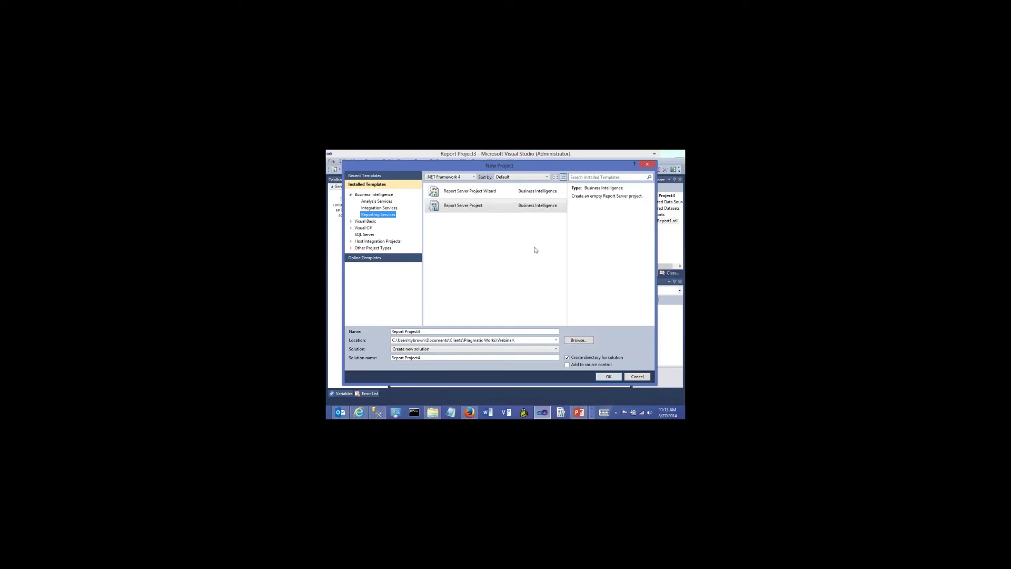
pyautogui.click(463, 197)
pyautogui.click(458, 209)
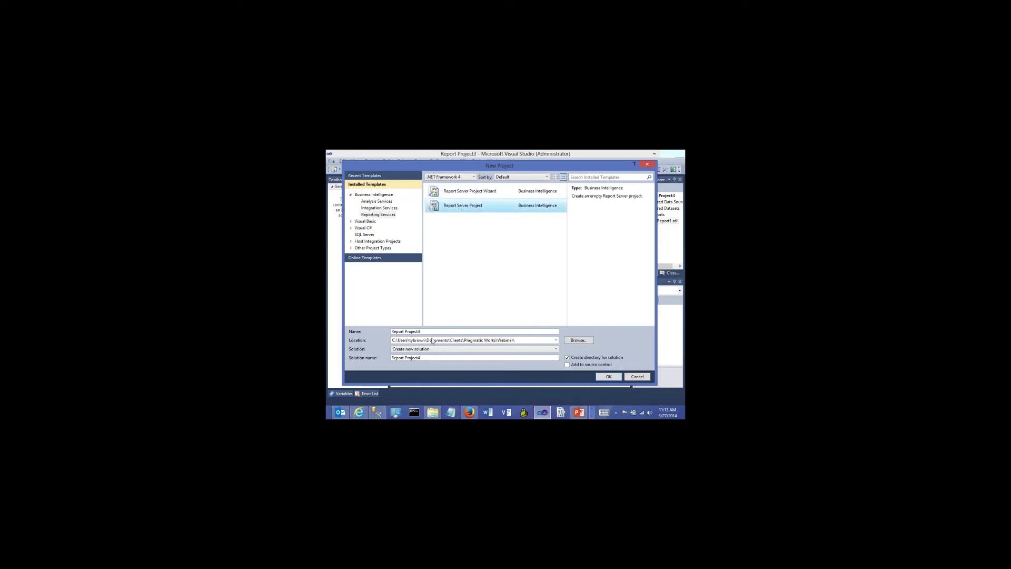
pyautogui.moveTo(458, 332); pyautogui.dragTo(384, 335)
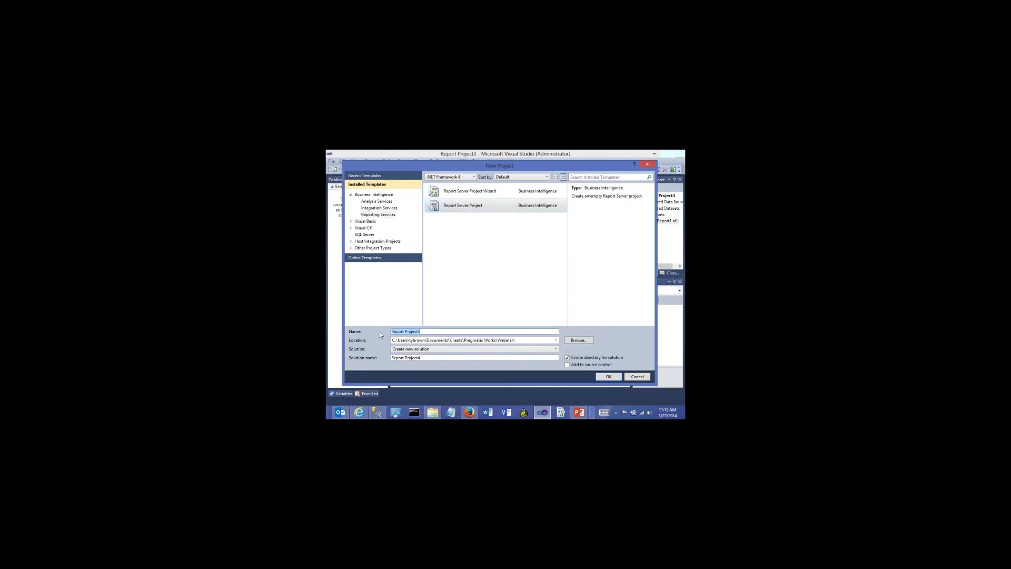
pyautogui.write('Thursday Webinar')
pyautogui.click(609, 377)
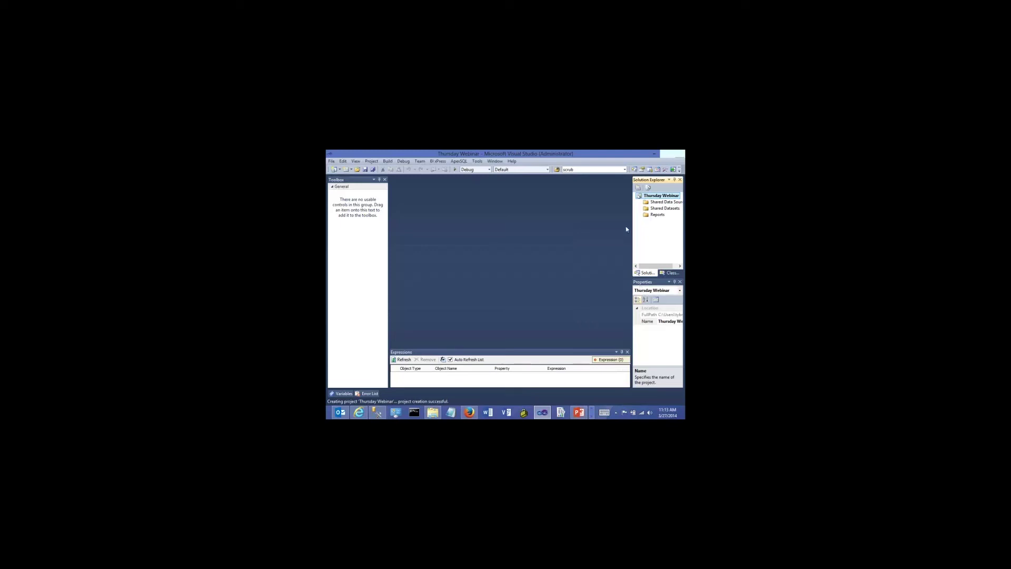
# Add a blank Report item (not the wizard) to the Reports folder as Report1.rdl
pyautogui.click(648, 216)
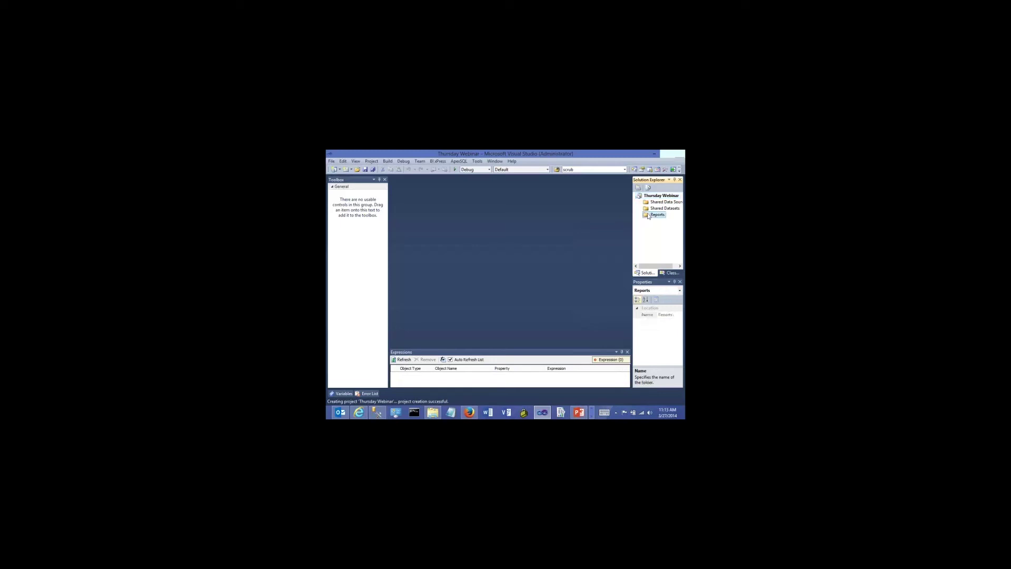
pyautogui.rightClick(648, 216)
pyautogui.moveTo(627, 228)
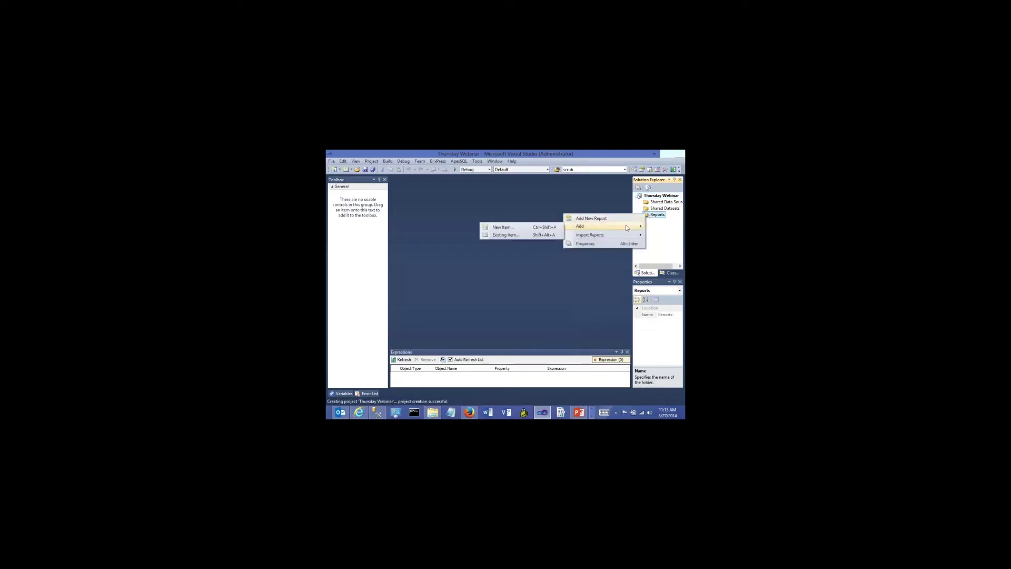
pyautogui.click(513, 226)
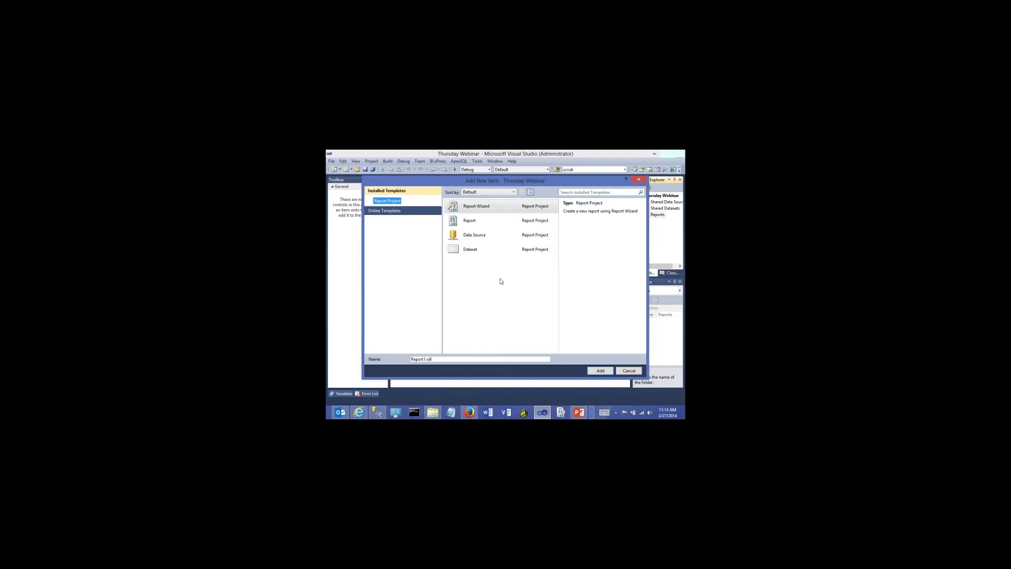
pyautogui.click(453, 222)
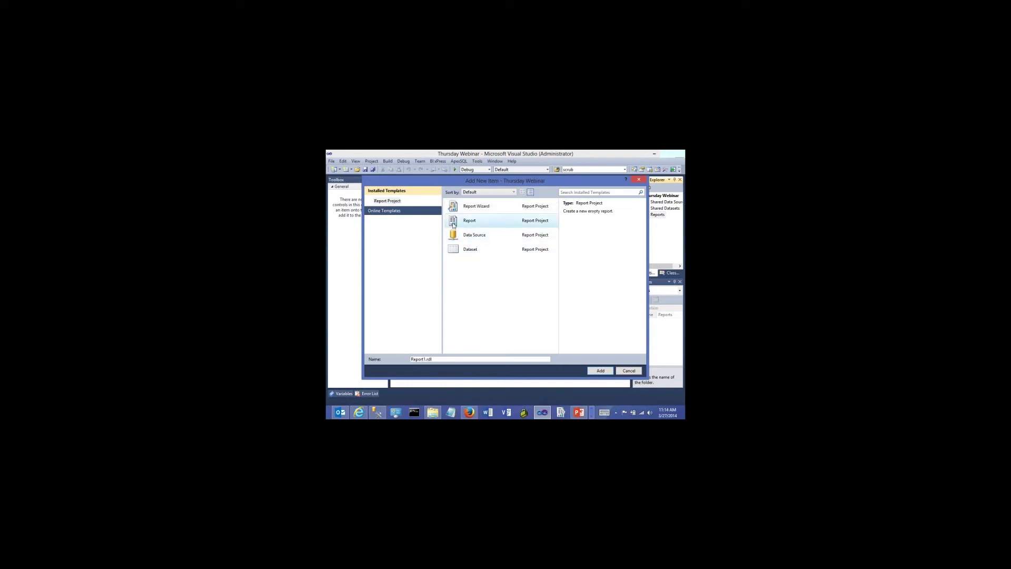
pyautogui.click(600, 371)
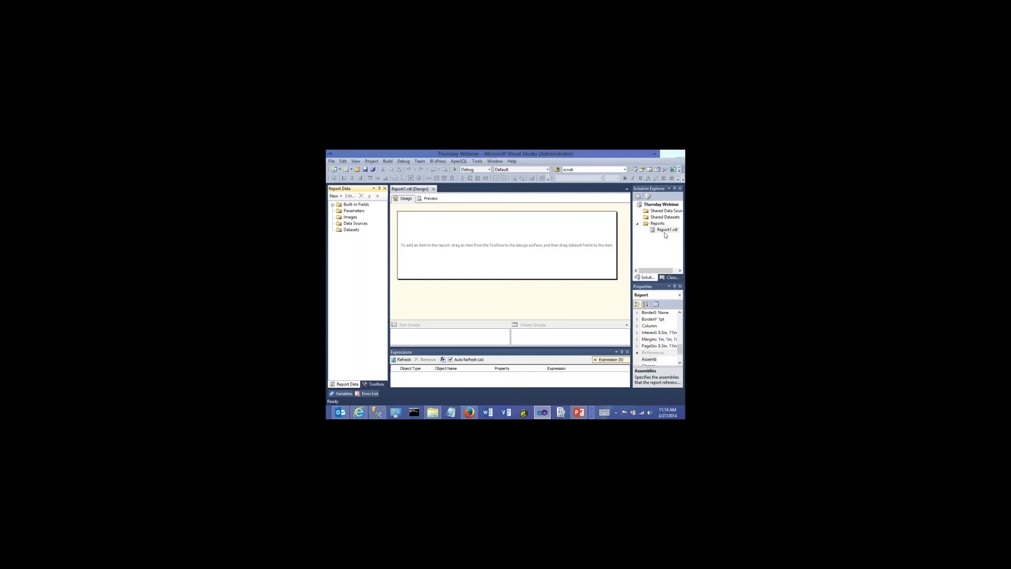
pyautogui.click(444, 237)
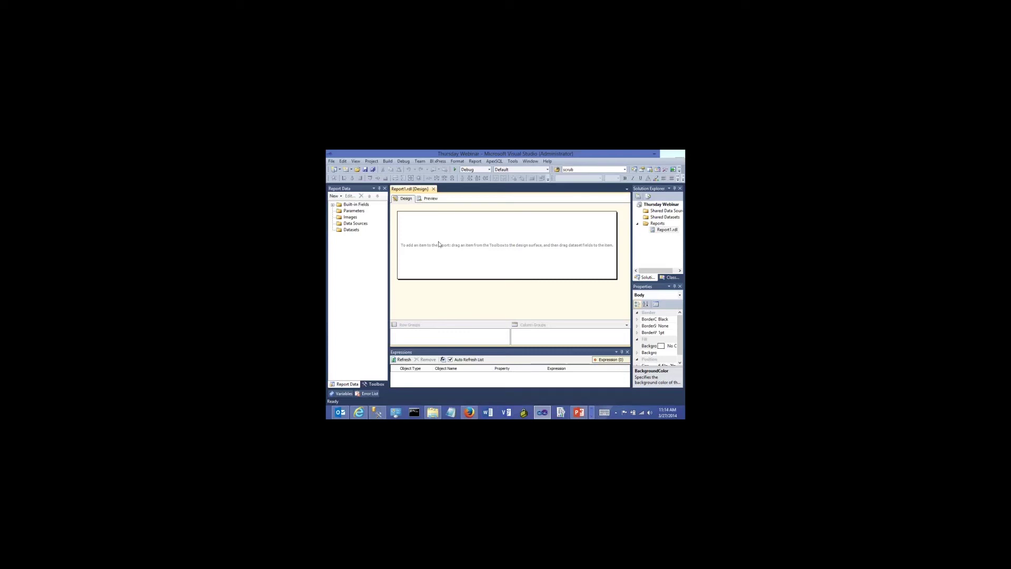
pyautogui.click(430, 198)
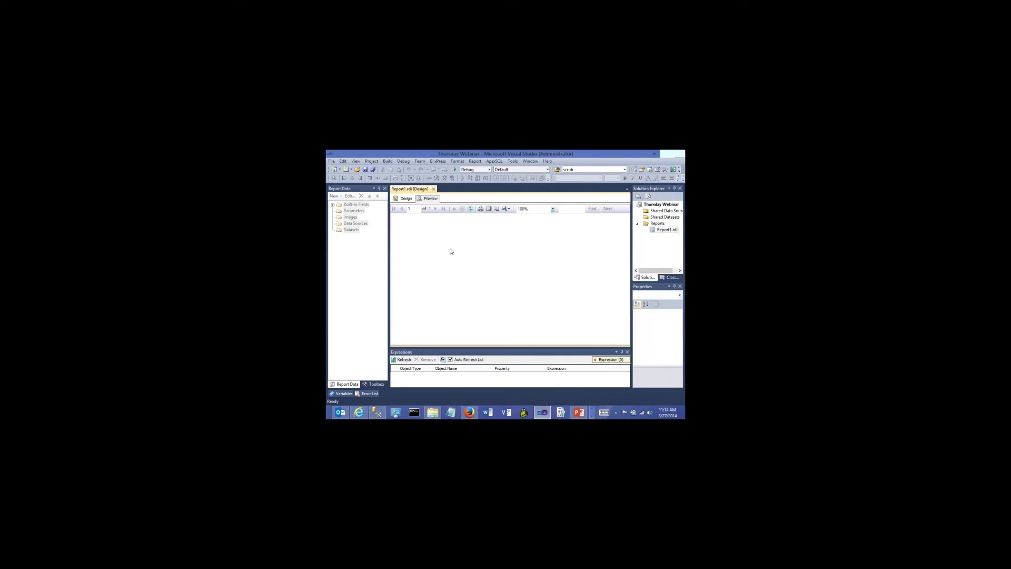
pyautogui.click(405, 199)
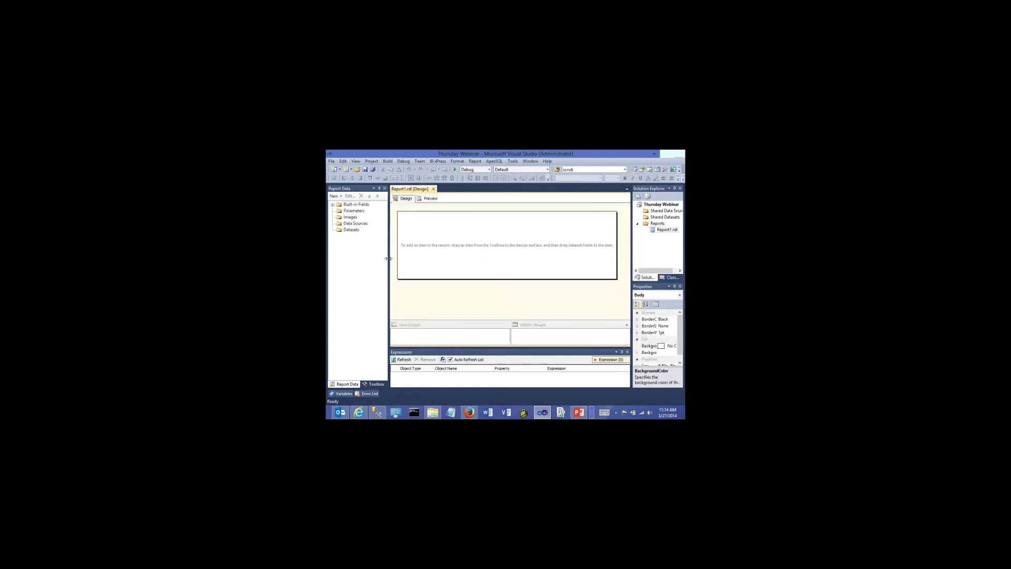
# Drop a Text Box reading Hello World onto the report body and check it in Preview
pyautogui.click(365, 384)
pyautogui.moveTo(353, 210); pyautogui.dragTo(431, 236)
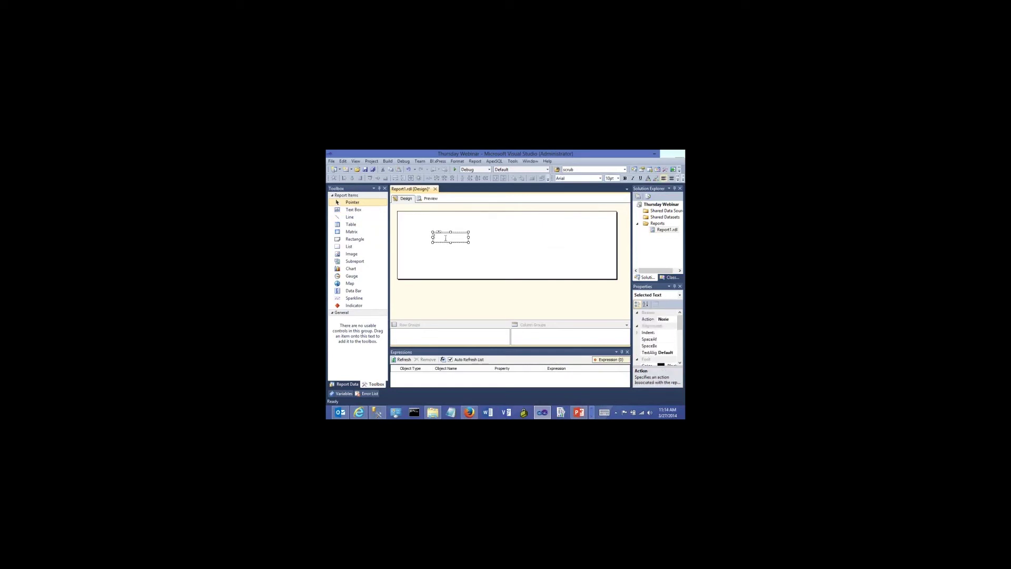
pyautogui.write('Hello World')
pyautogui.click(490, 266)
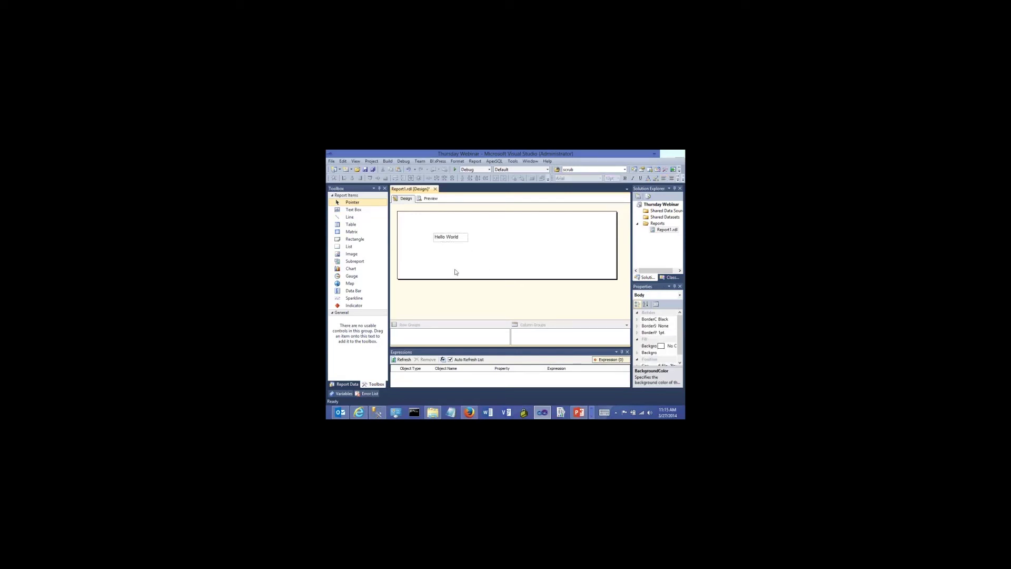
pyautogui.click(431, 199)
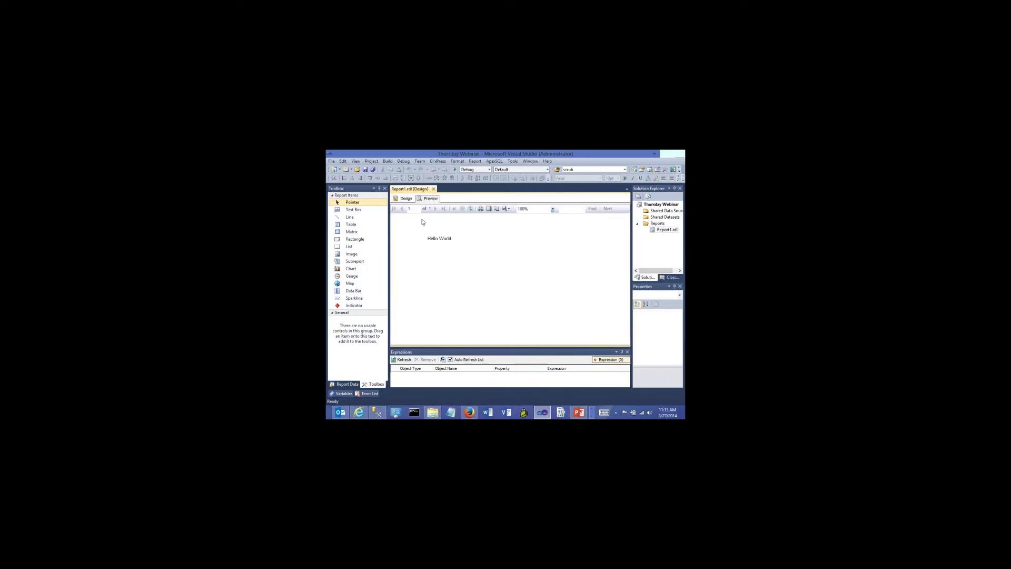
pyautogui.click(406, 199)
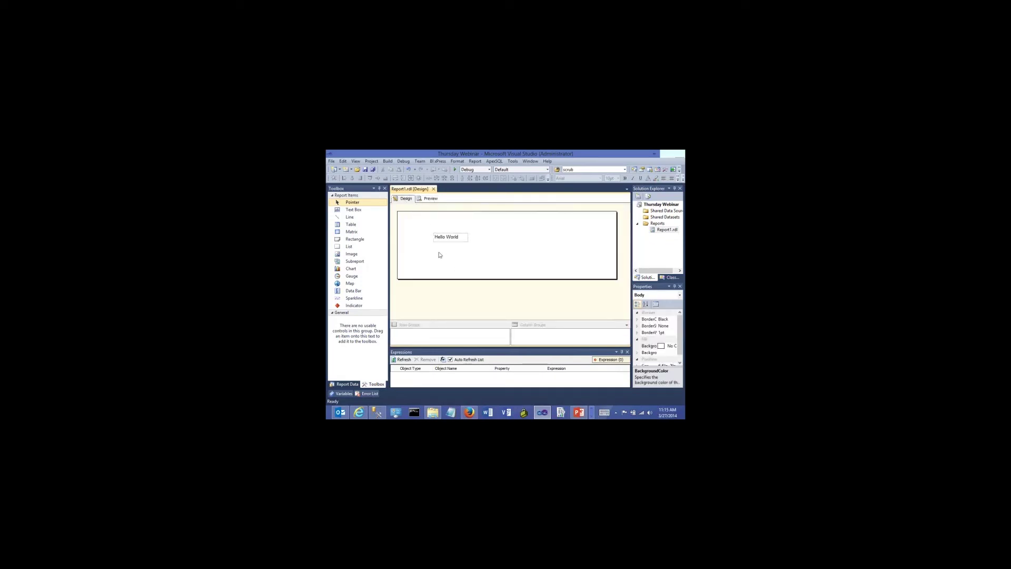
# Save the report, then edit its XML code to replace Hello World with Changed Text
pyautogui.click(365, 170)
pyautogui.rightClick(662, 230)
pyautogui.click(596, 255)
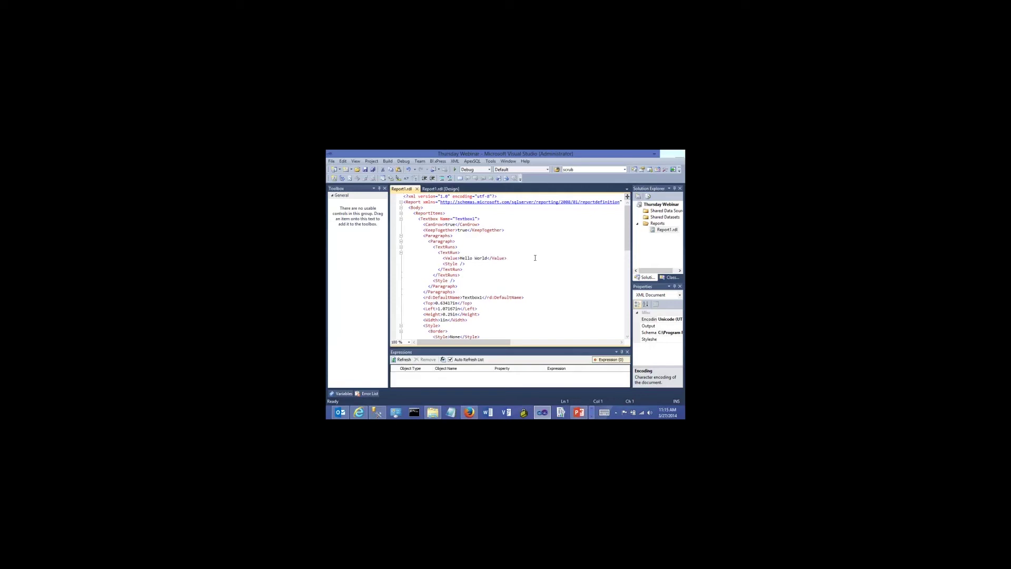
pyautogui.moveTo(627, 226)
pyautogui.mouseDown()
pyautogui.moveTo(629, 300)
pyautogui.moveTo(629, 221)
pyautogui.mouseUp()
pyautogui.moveTo(628, 221)
pyautogui.mouseDown()
pyautogui.moveTo(626, 252)
pyautogui.moveTo(614, 221)
pyautogui.mouseUp()
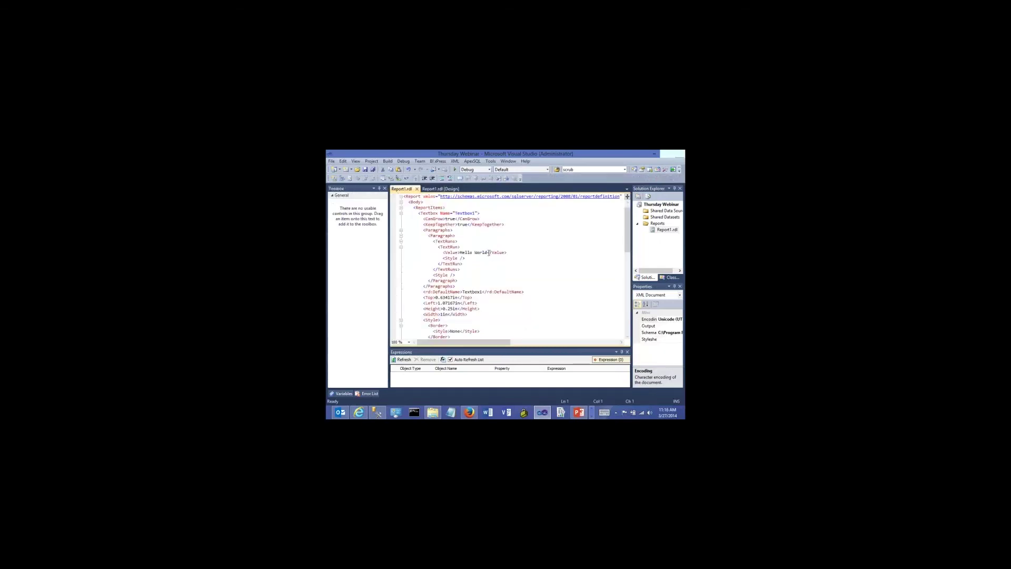
pyautogui.press('BackSpace')
pyautogui.press('BackSpace')
pyautogui.press('BackSpace')
pyautogui.press('BackSpace')
pyautogui.press('BackSpace')
pyautogui.press('BackSpace')
pyautogui.press('BackSpace')
pyautogui.press('BackSpace')
pyautogui.press('BackSpace')
pyautogui.write('Changed Text')
pyautogui.click(436, 189)
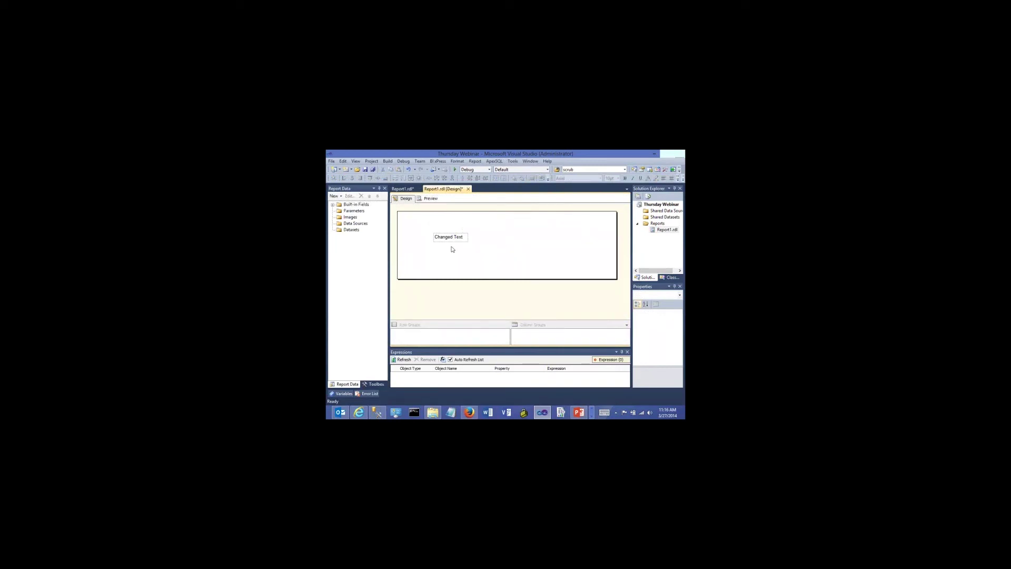
# Close the XML code view, delete the Changed Text text box, and save Report1.rdl
pyautogui.click(401, 189)
pyautogui.click(420, 189)
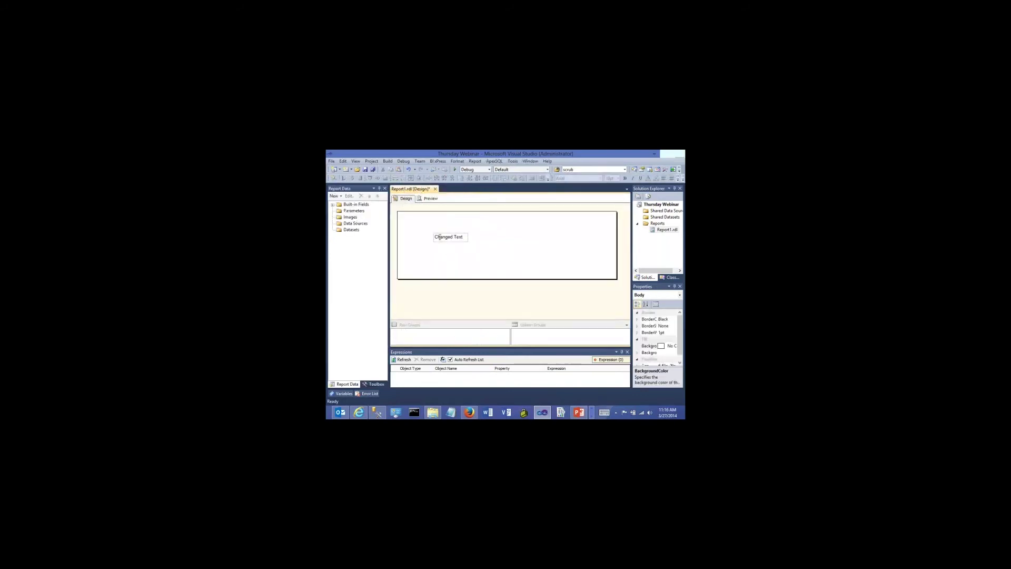
pyautogui.click(435, 240)
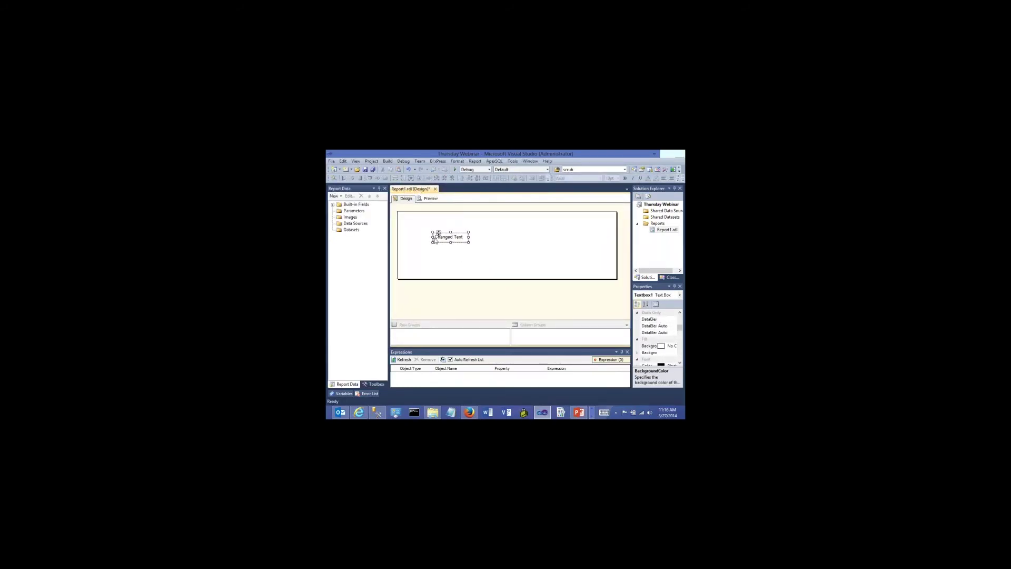
pyautogui.press('Delete')
pyautogui.click(364, 170)
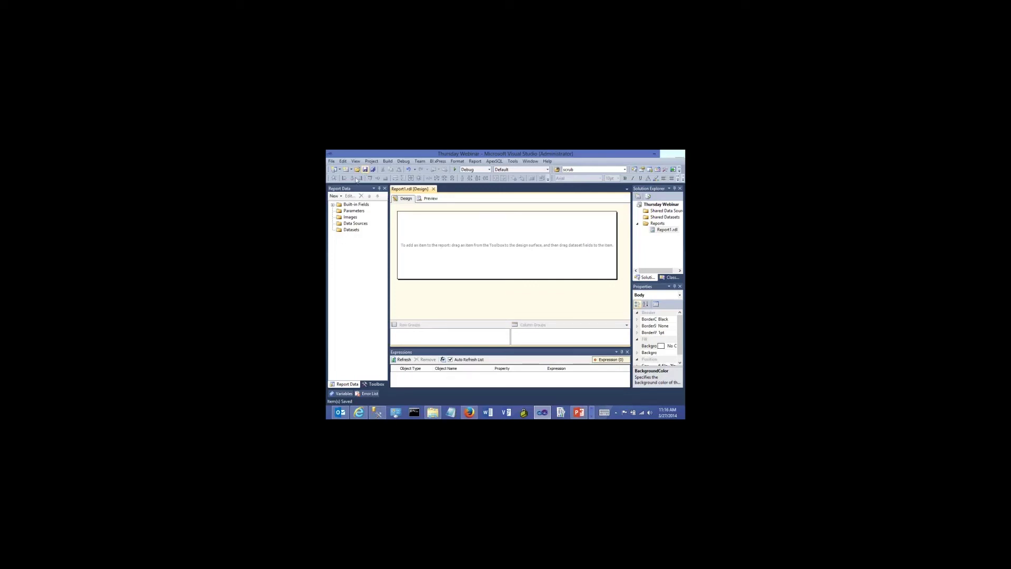
# Look over the report's Data Sources and Datasets, then switch to SQL Server Management Studio
pyautogui.click(345, 225)
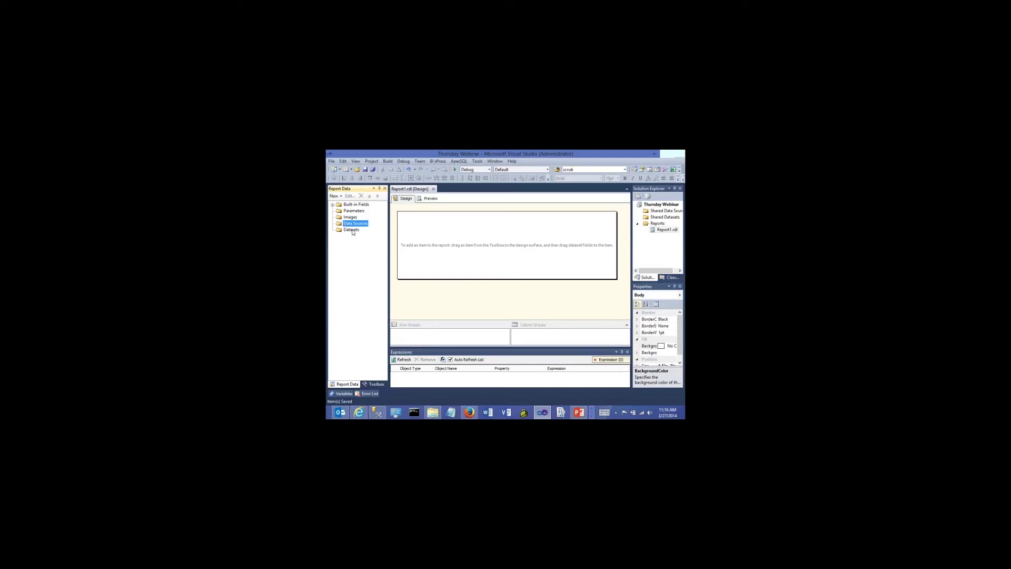
pyautogui.click(352, 230)
pyautogui.click(355, 224)
pyautogui.click(377, 412)
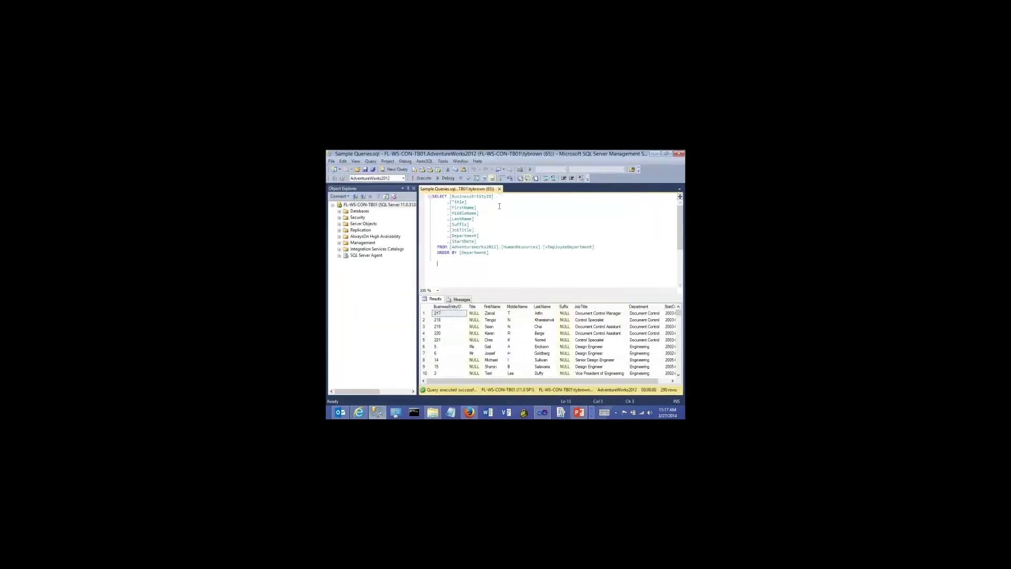
# Close the sample query and expand AdventureWorks2012 to show its tables in a wider Object Explorer
pyautogui.click(499, 189)
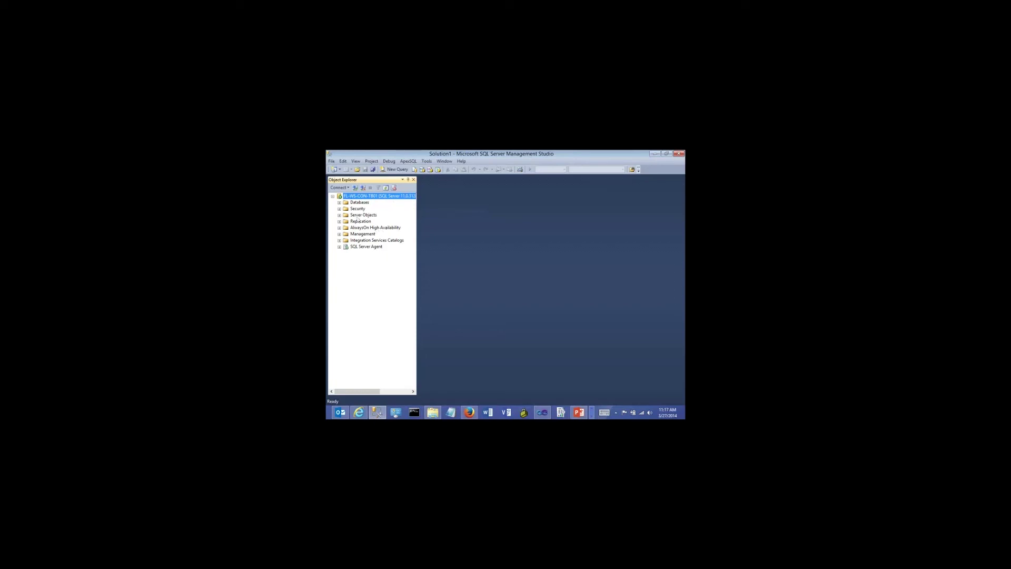
pyautogui.click(339, 202)
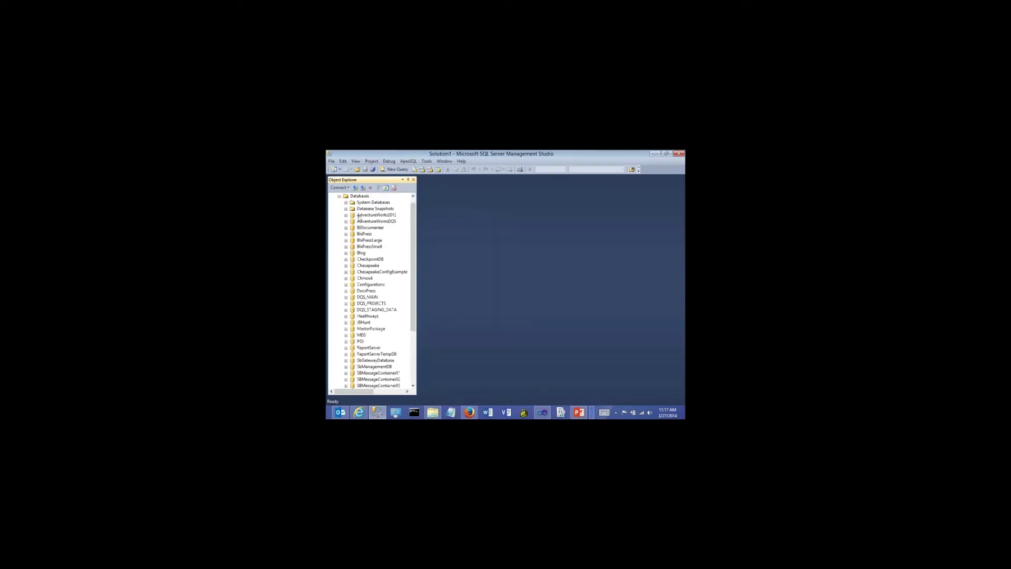
pyautogui.click(358, 215)
pyautogui.click(346, 216)
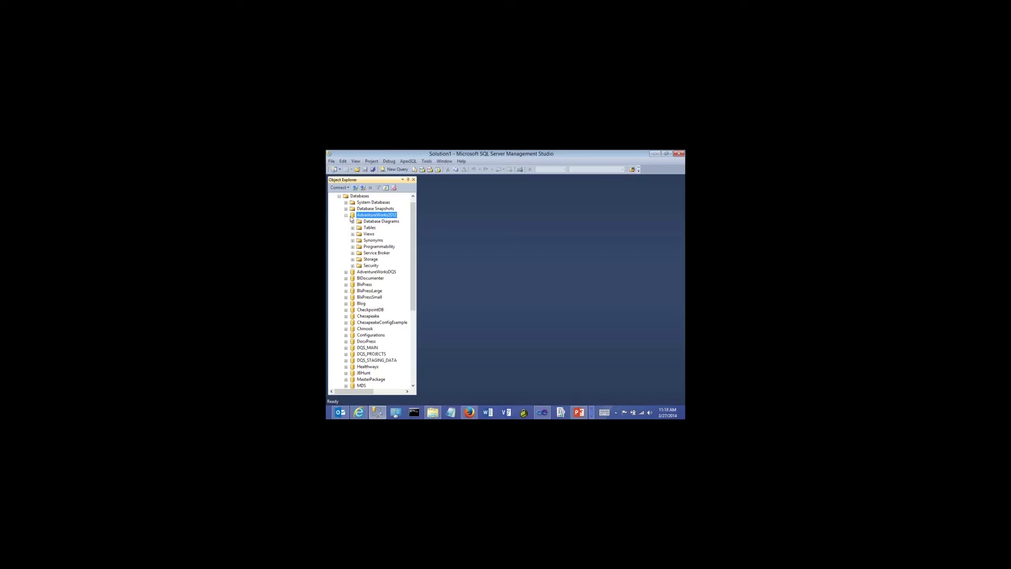
pyautogui.click(353, 228)
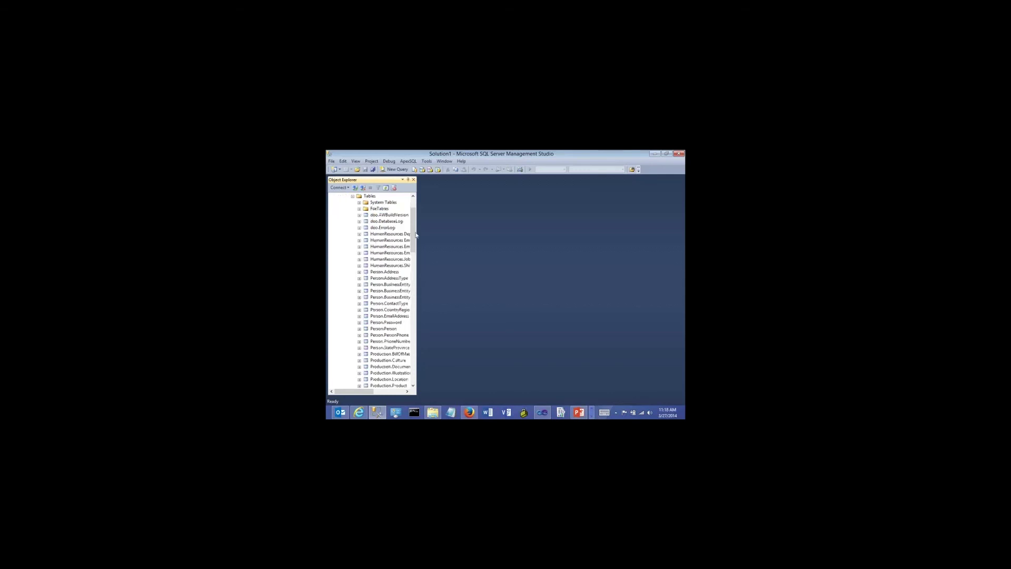
pyautogui.moveTo(419, 234); pyautogui.dragTo(473, 238)
# Collapse Tables, peek at the stored procedures, and list the AdventureWorks2012 views
pyautogui.click(353, 195)
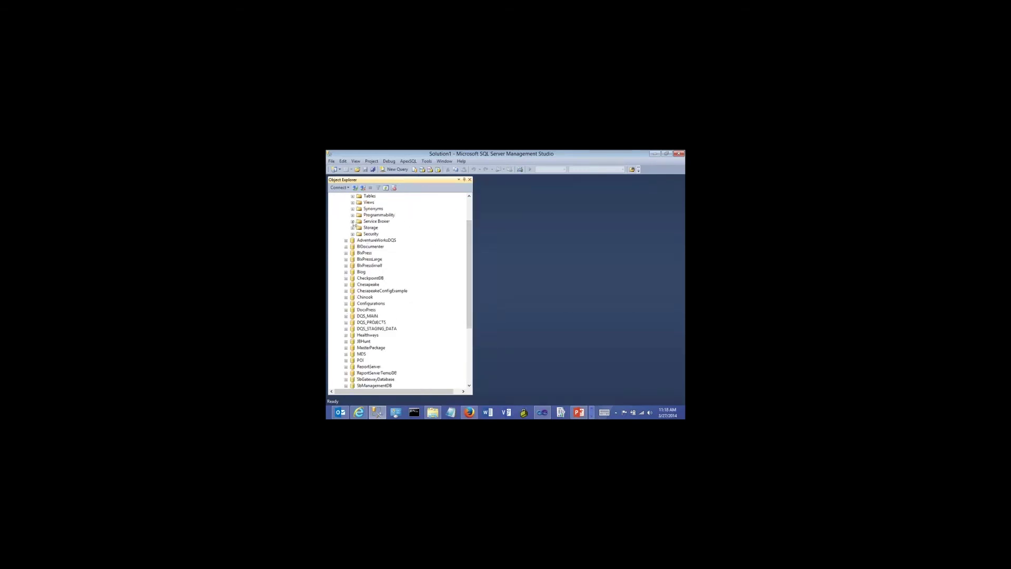
pyautogui.click(353, 215)
pyautogui.click(359, 221)
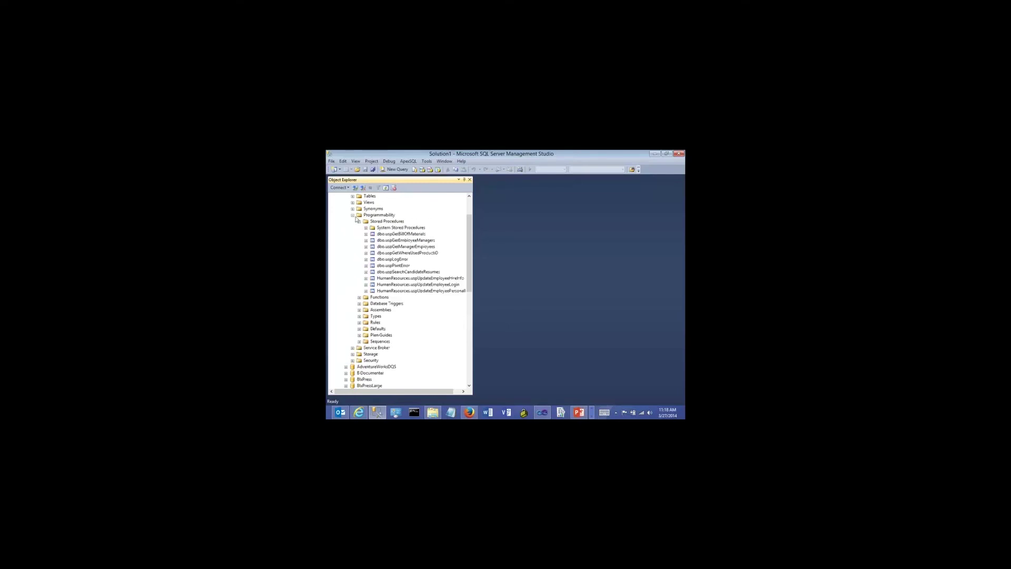
pyautogui.click(353, 214)
pyautogui.click(353, 202)
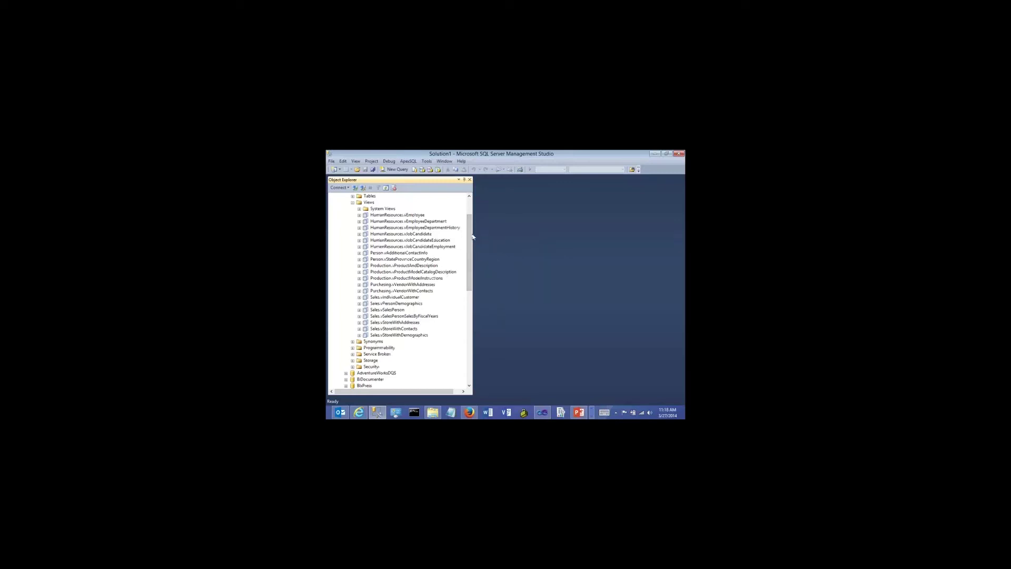
pyautogui.click(331, 161)
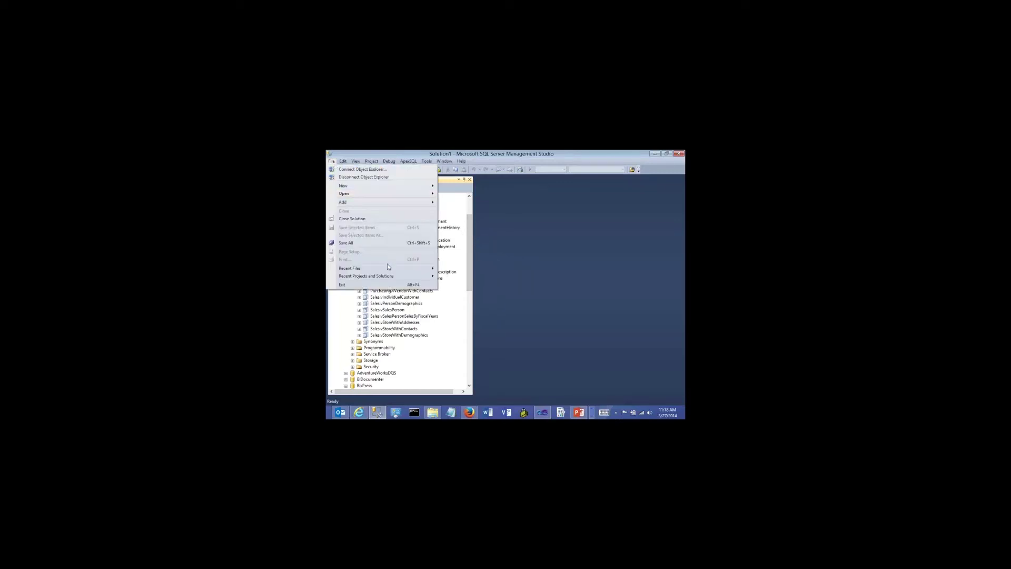
# Reopen Sample Queries.sql and run its employee-department query, returning 290 rows
pyautogui.moveTo(411, 268)
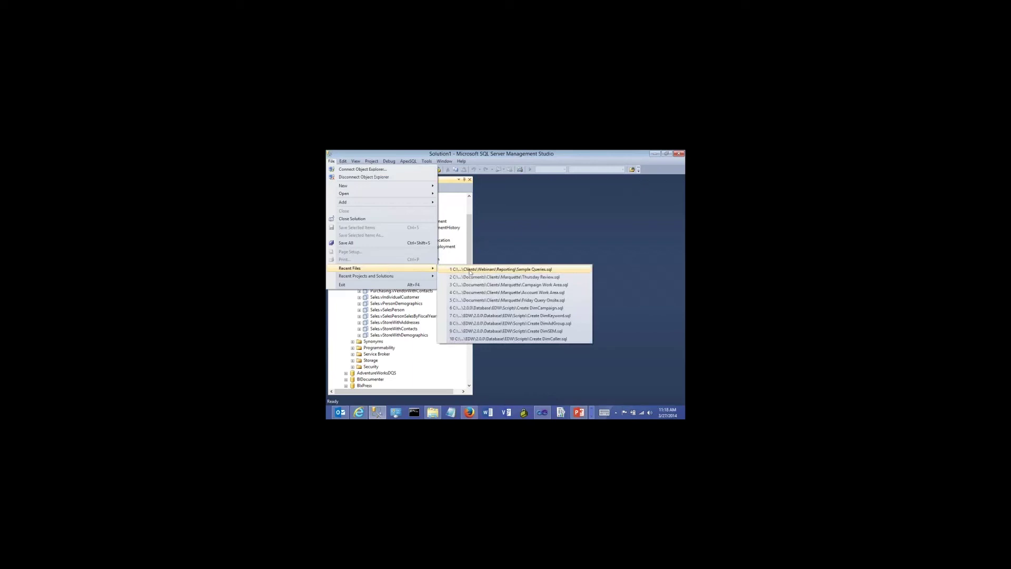
pyautogui.click(470, 270)
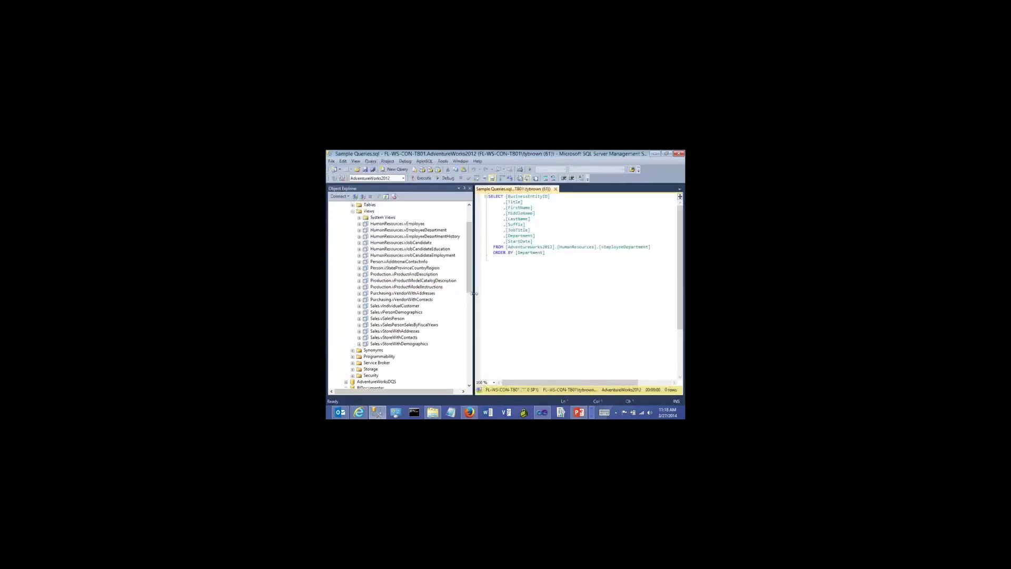
pyautogui.moveTo(474, 294); pyautogui.dragTo(388, 293)
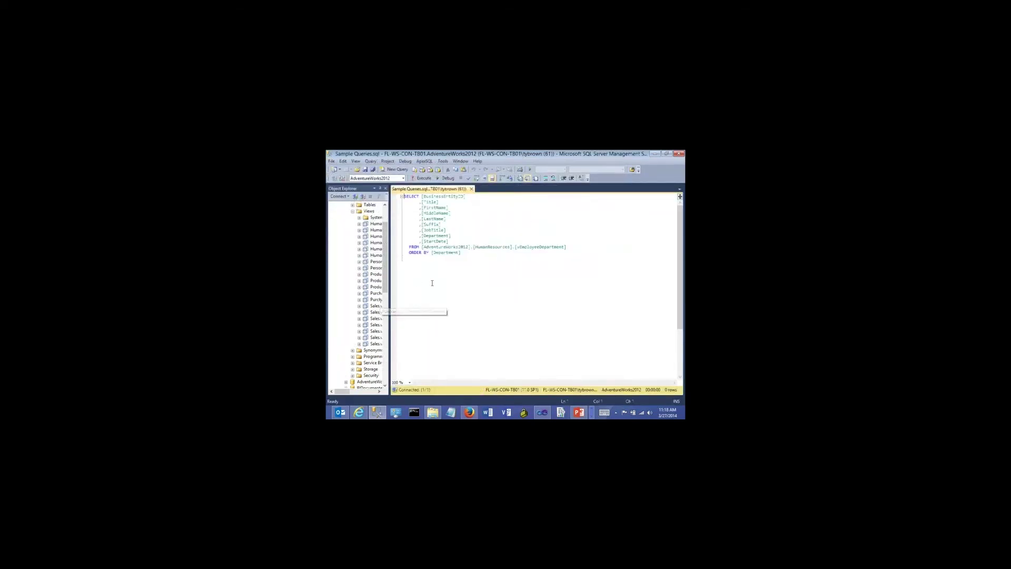
pyautogui.click(473, 278)
pyautogui.click(421, 178)
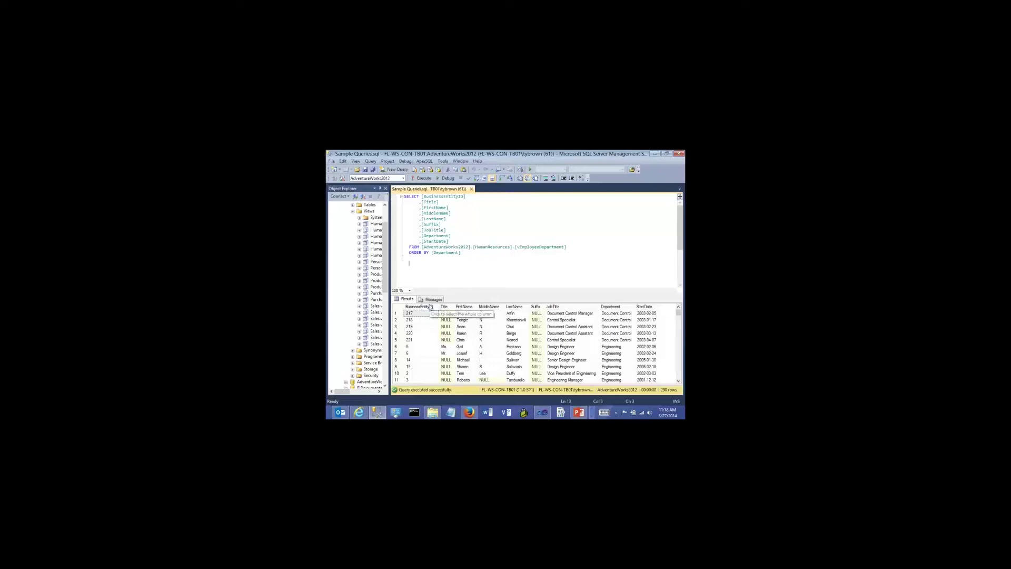
# Inspect the BusinessEntityID results column, then return to the Visual Studio report designer
pyautogui.click(430, 307)
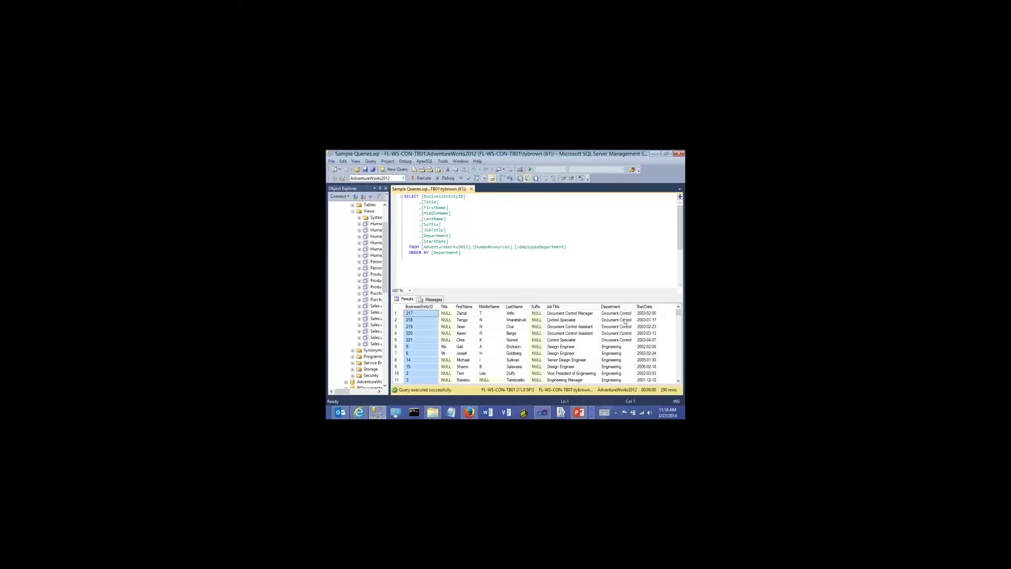
pyautogui.click(482, 262)
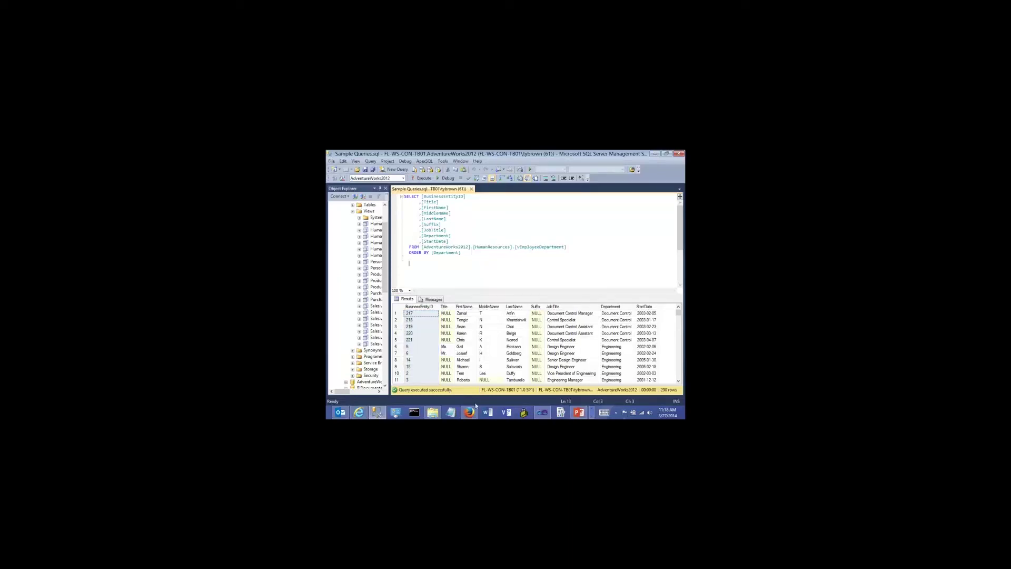
pyautogui.click(541, 413)
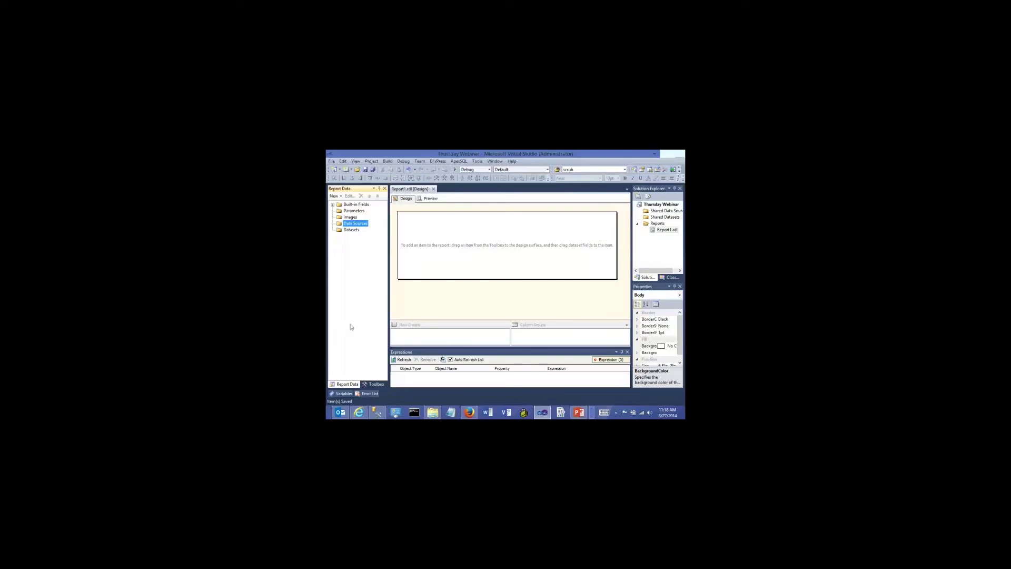
# Add a new embedded data source to Report1.rdl and clear its default name for MyLocalAW
pyautogui.rightClick(351, 222)
pyautogui.click(365, 226)
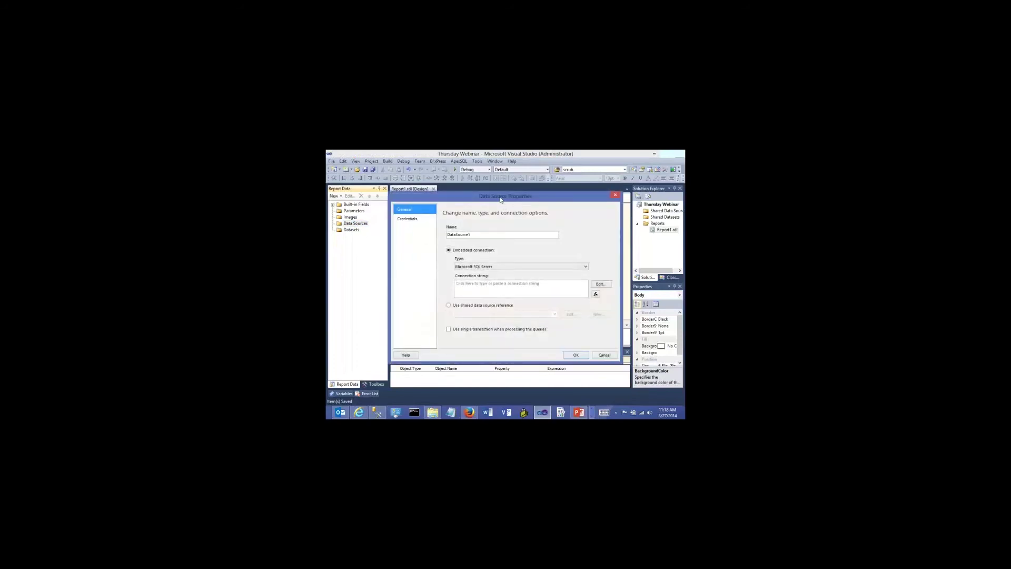
pyautogui.moveTo(505, 200); pyautogui.dragTo(494, 194)
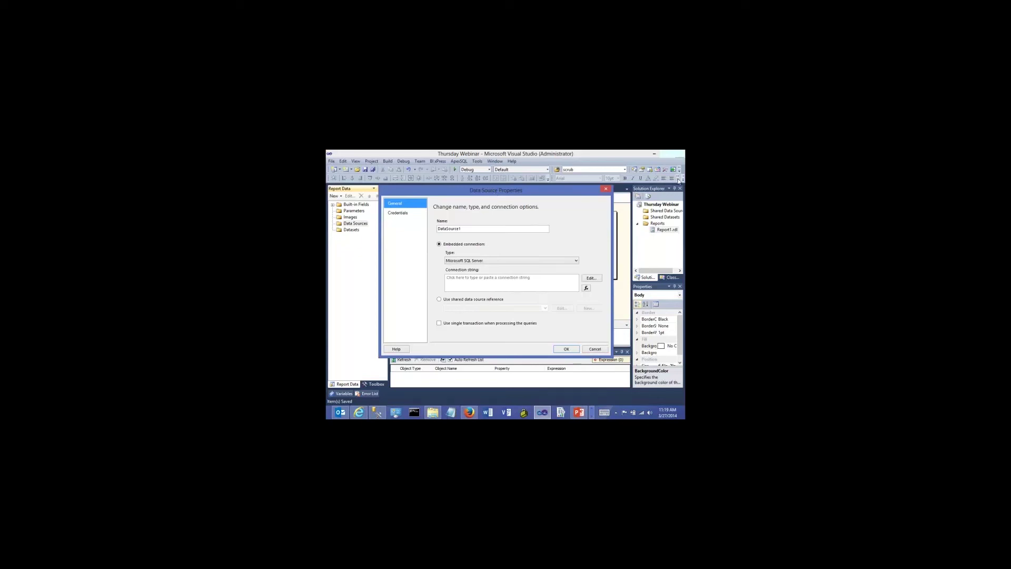
pyautogui.click(680, 196)
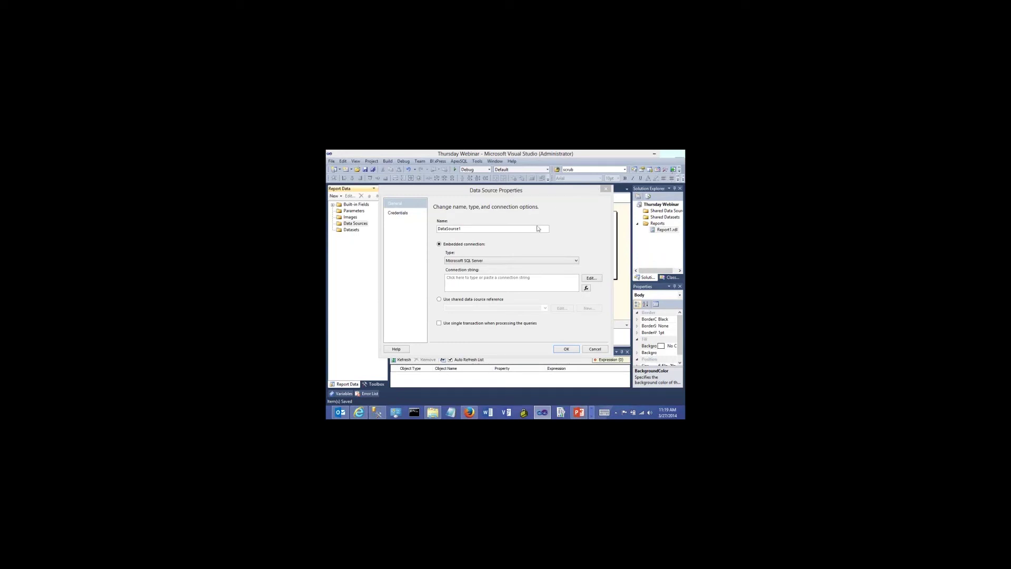
pyautogui.click(491, 244)
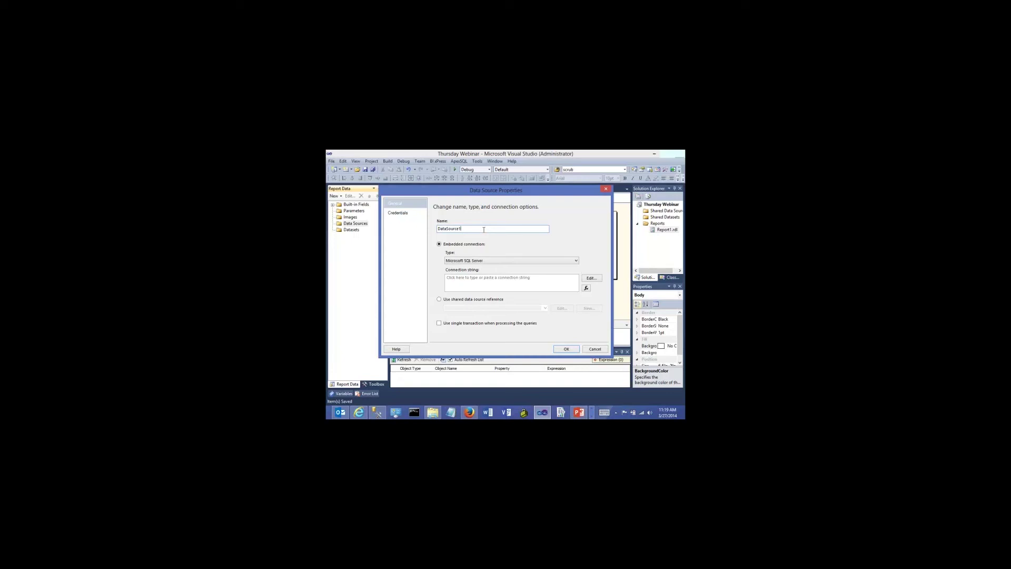
pyautogui.press('BackSpace')
pyautogui.press('BackSpace')
pyautogui.press('BackSpace')
pyautogui.press('BackSpace')
# Point the connection at server FL-WS-CON-TB01 and the AdventureWorks2012 database
pyautogui.click(591, 278)
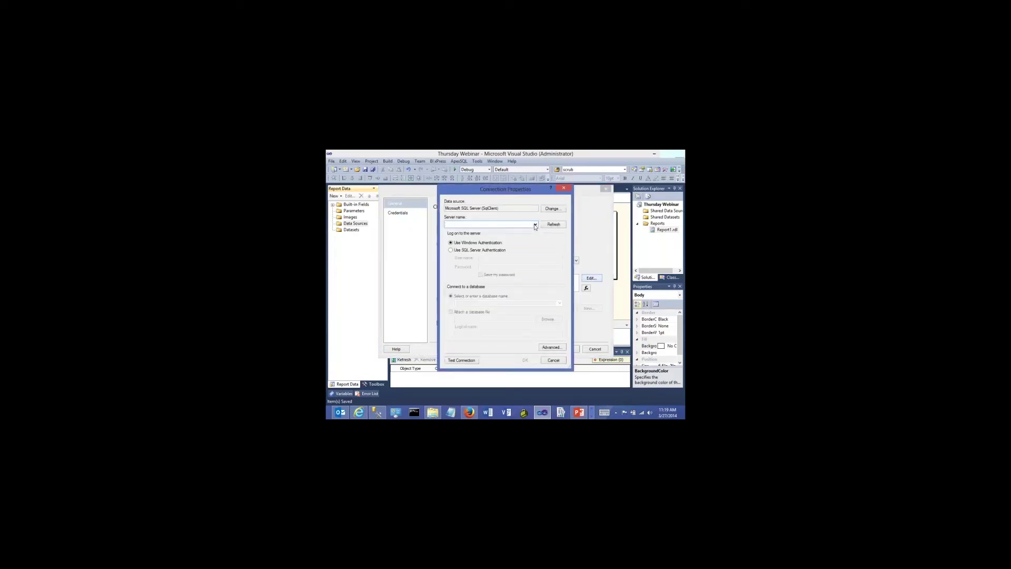
pyautogui.click(534, 224)
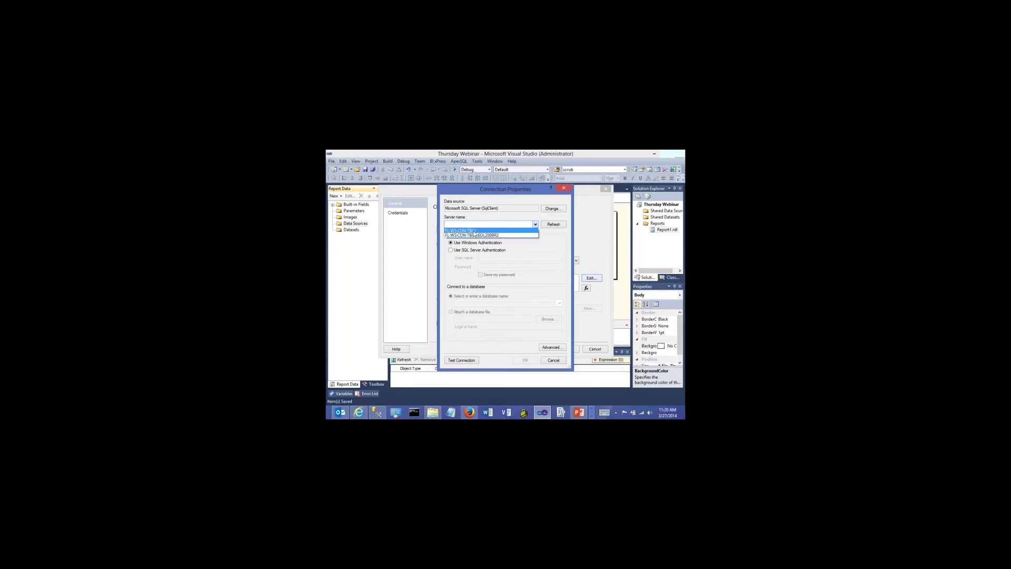
pyautogui.click(474, 231)
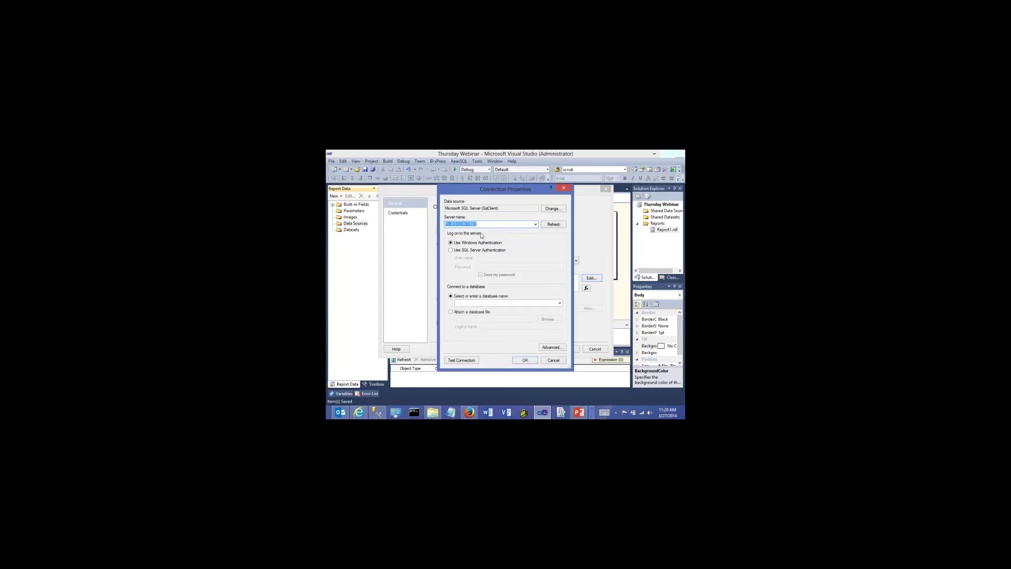
pyautogui.click(559, 303)
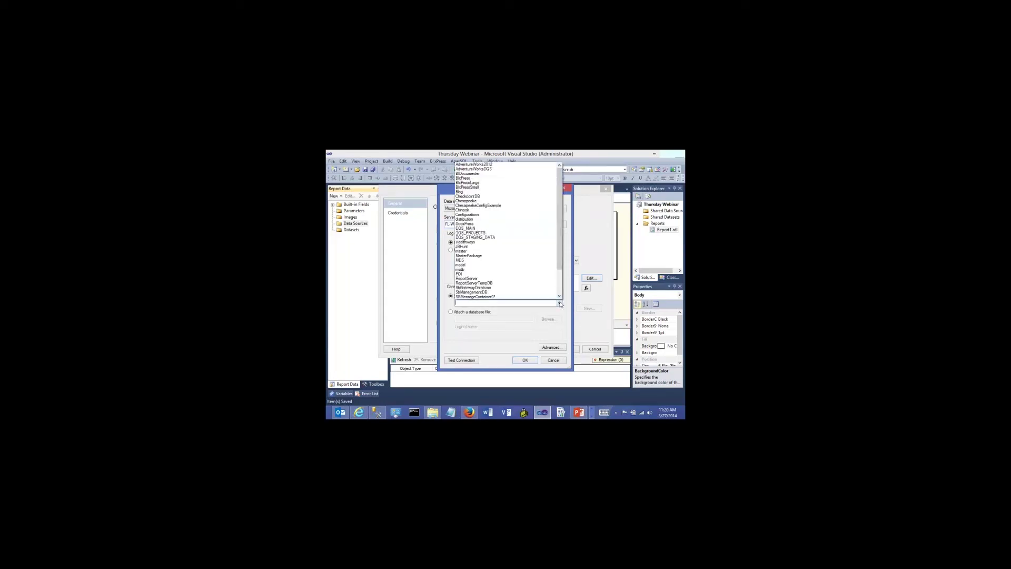
pyautogui.scroll(3, 561, 266)
pyautogui.click(491, 167)
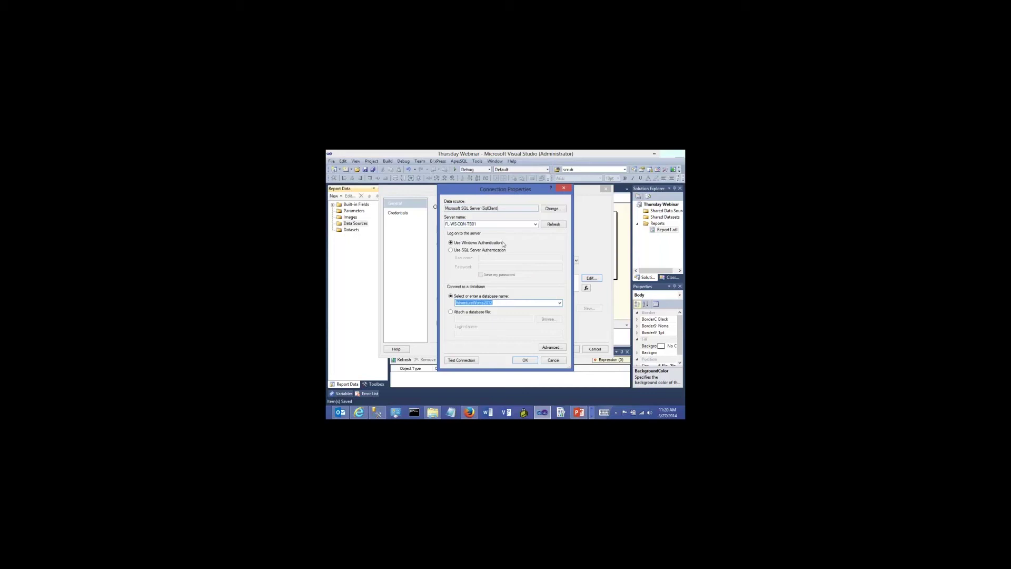
# Test the connection successfully and save MyLocalAW to the report's data sources
pyautogui.click(470, 359)
pyautogui.click(526, 309)
pyautogui.click(524, 360)
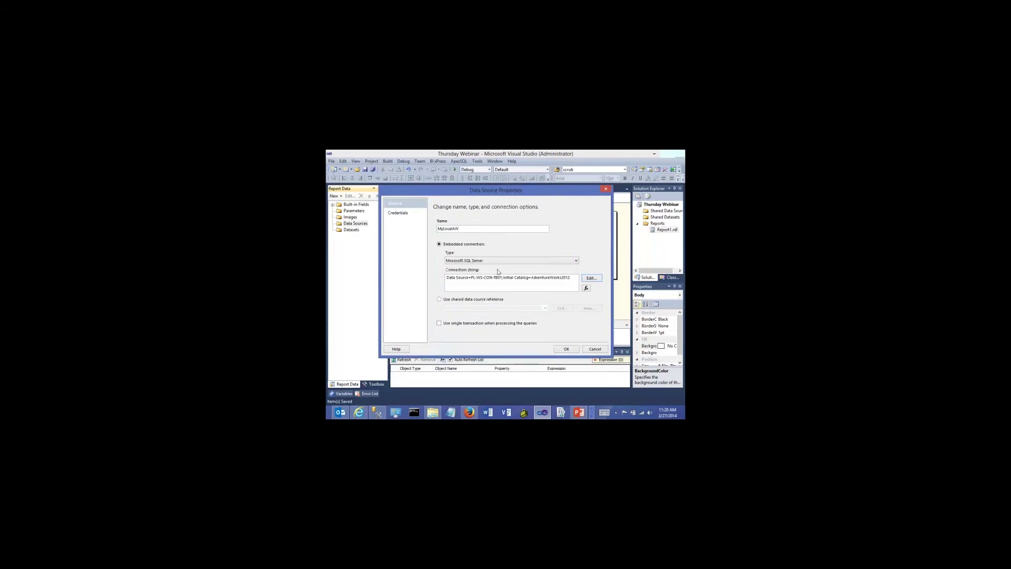
pyautogui.click(563, 349)
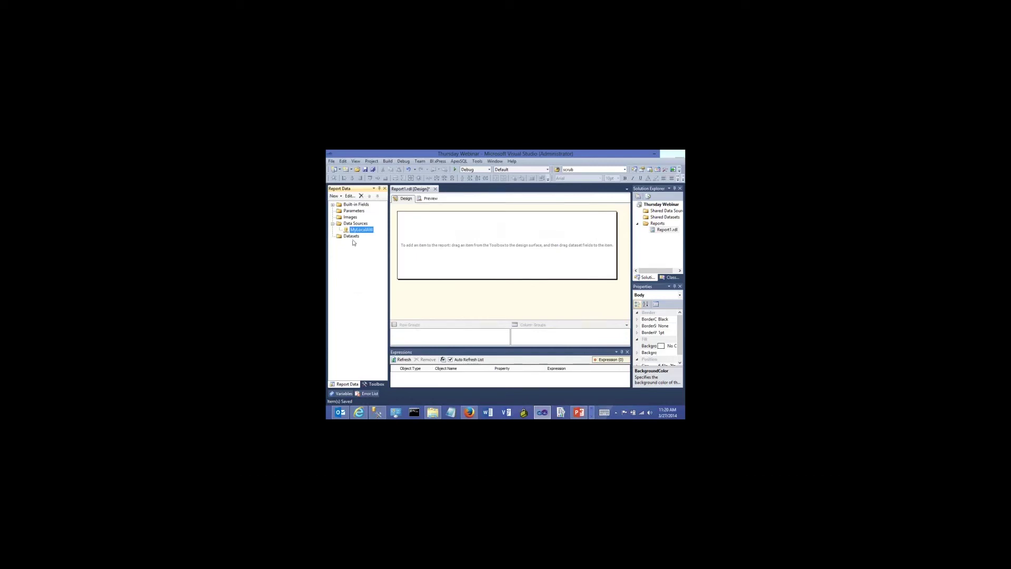
# Begin a report-embedded dataset on the MyLocalAW data source, then switch to Management Studio
pyautogui.click(353, 238)
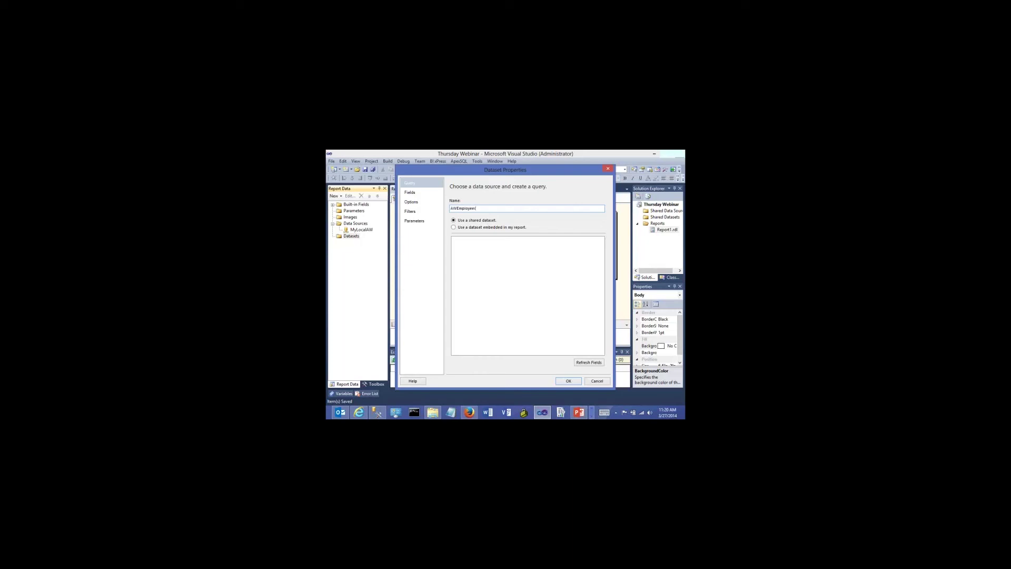
pyautogui.click(454, 227)
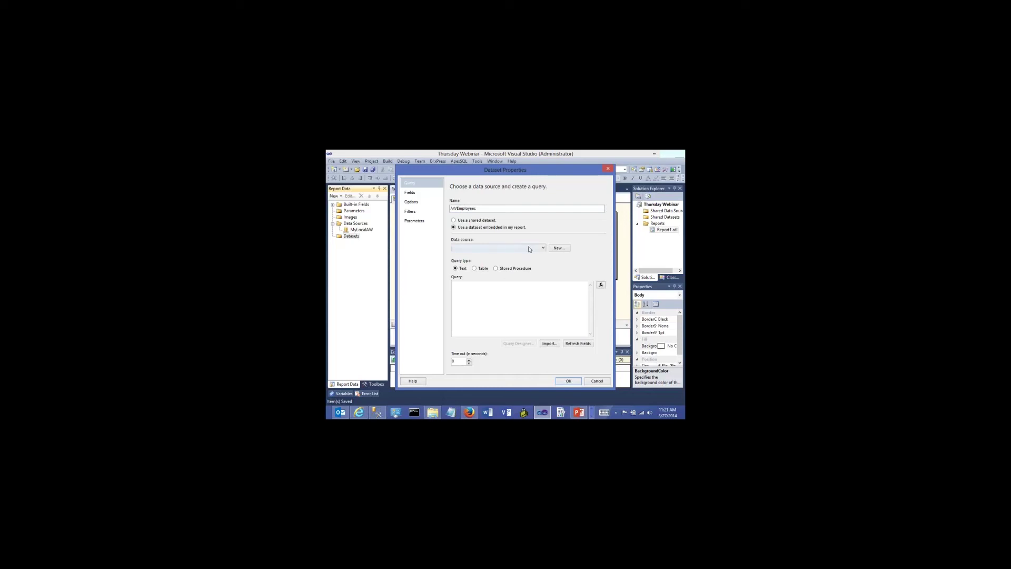
pyautogui.click(543, 249)
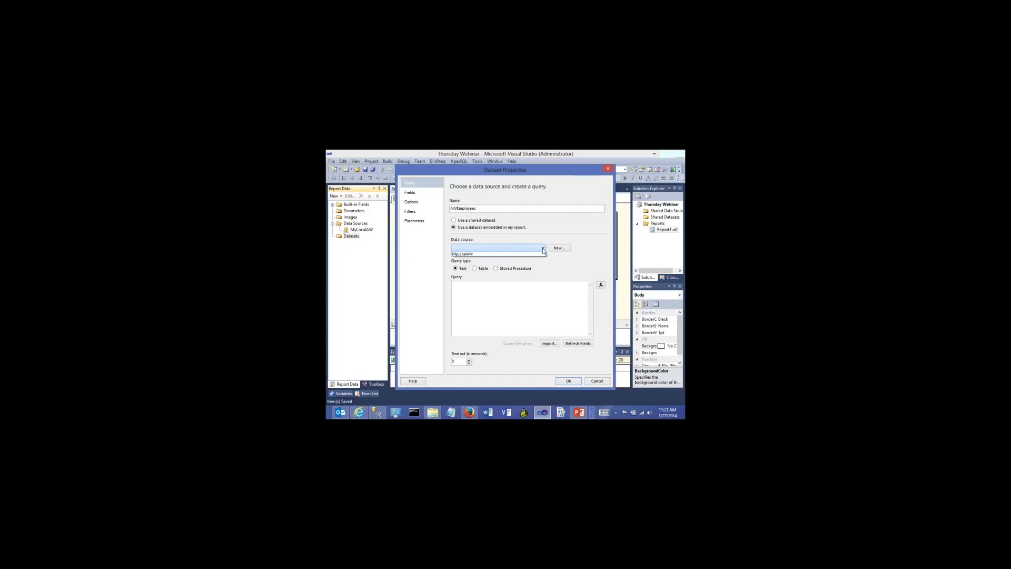
pyautogui.click(481, 254)
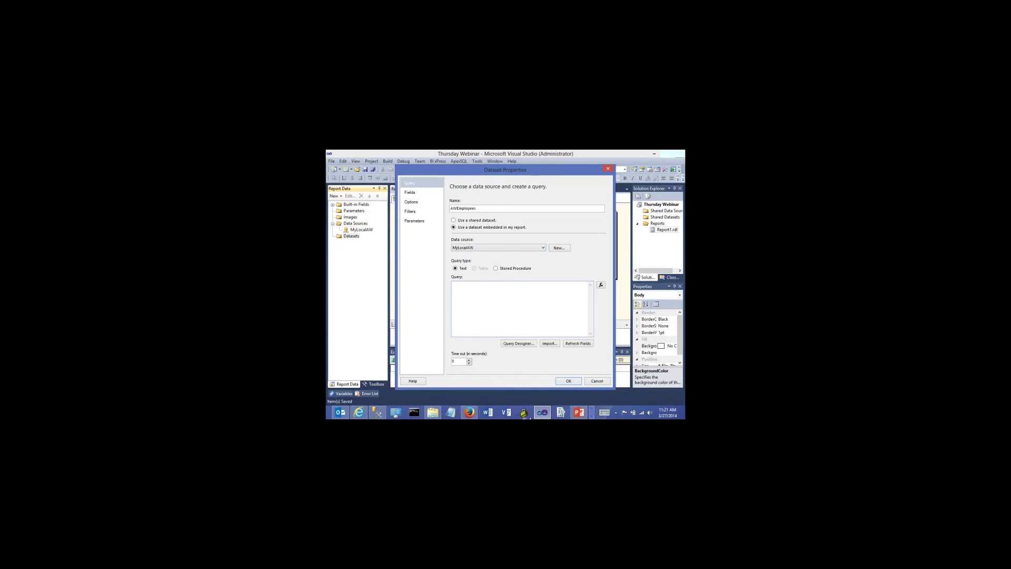
pyautogui.click(377, 412)
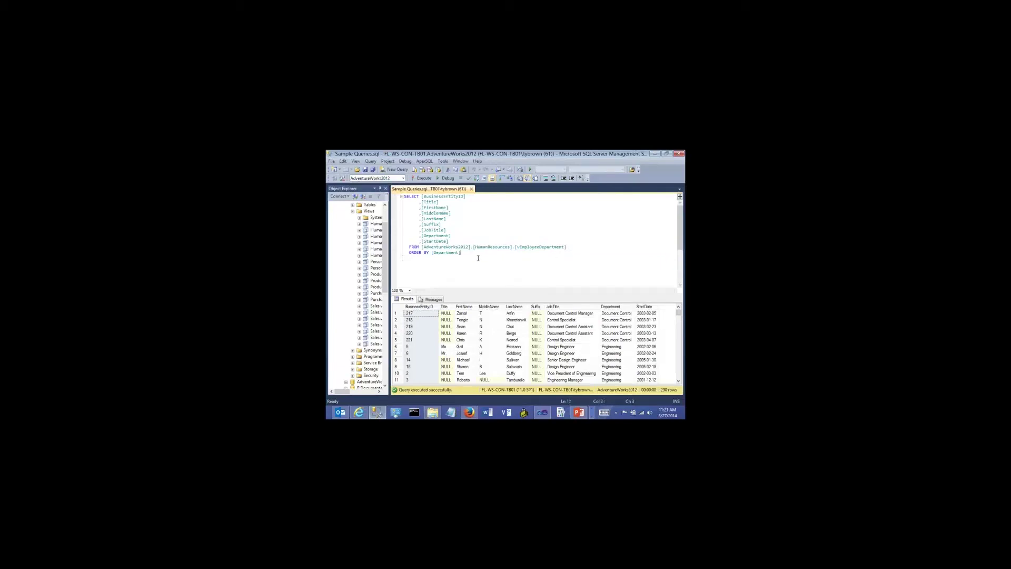
# Paste the copied employee-department SELECT query into the AWEmployees dataset and confirm it
pyautogui.hotkey('ctrl', 'a')
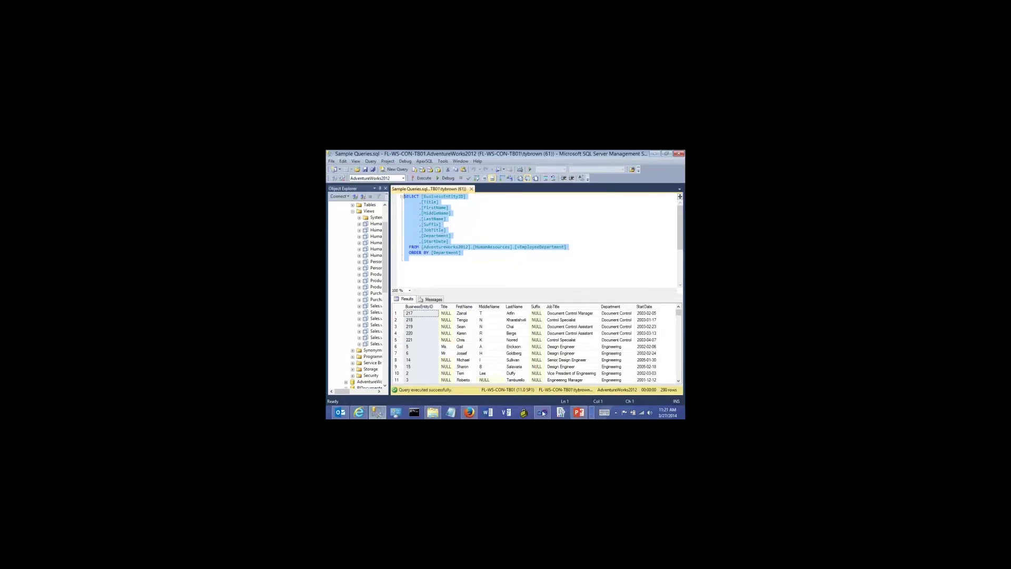
pyautogui.moveTo(543, 412)
pyautogui.click(557, 369)
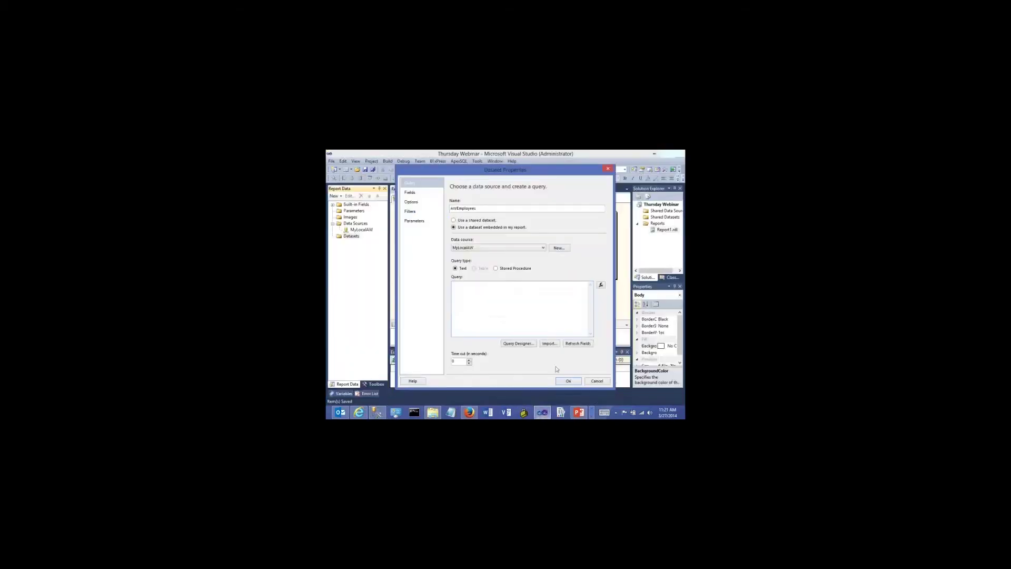
pyautogui.hotkey('ctrl', 'v')
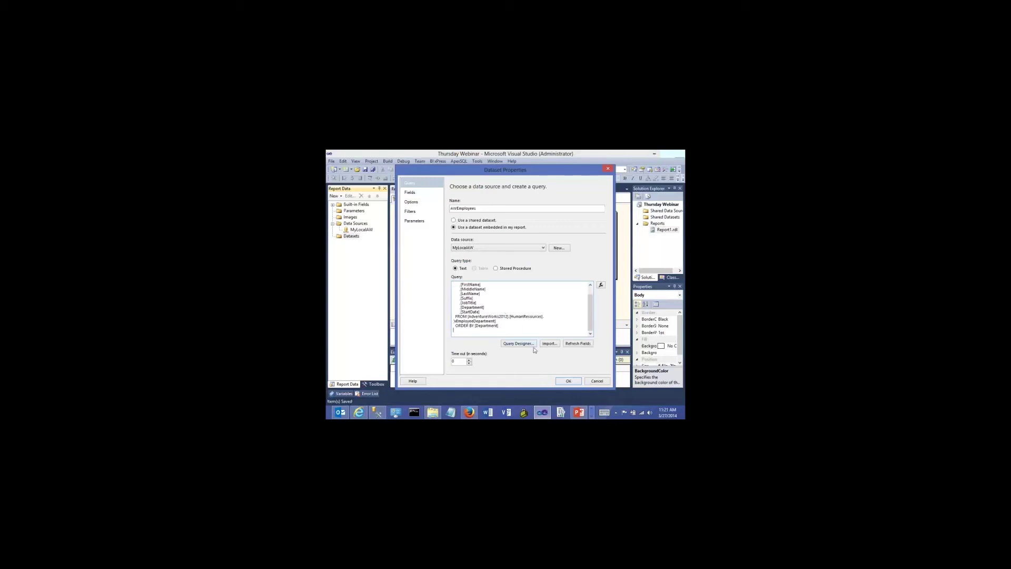
pyautogui.click(562, 380)
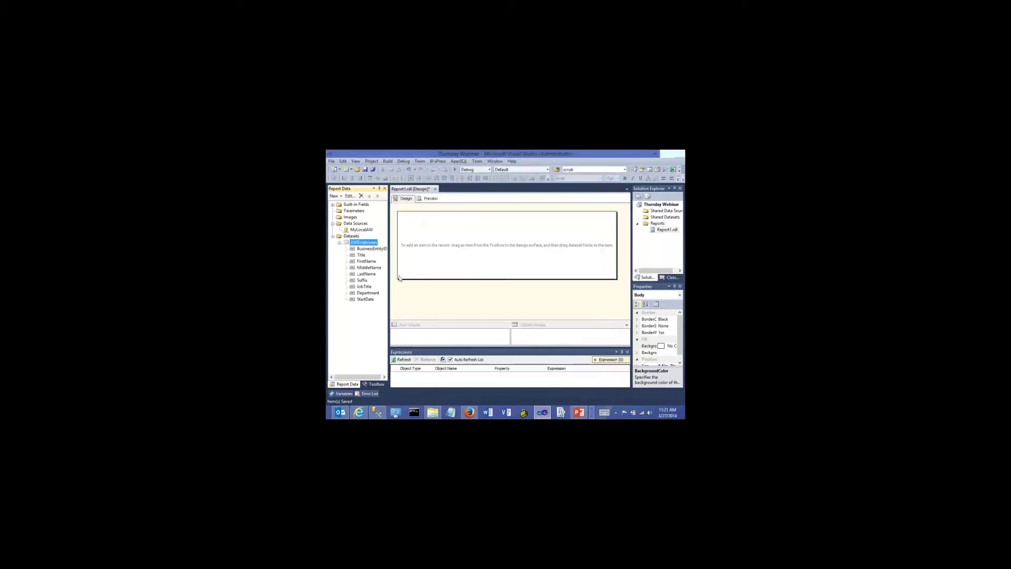
pyautogui.click(363, 230)
pyautogui.click(354, 242)
pyautogui.rightClick(354, 244)
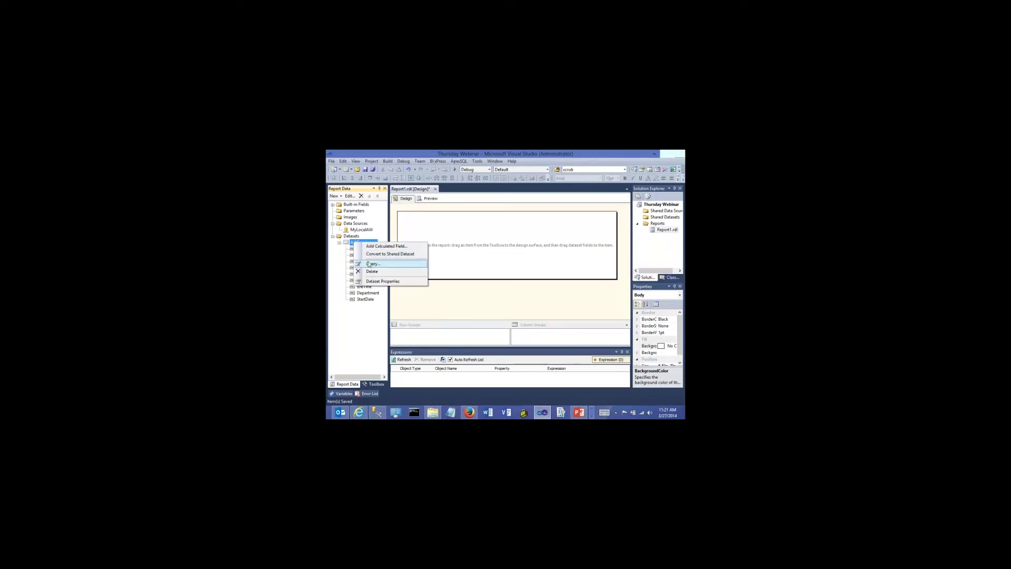
pyautogui.click(369, 263)
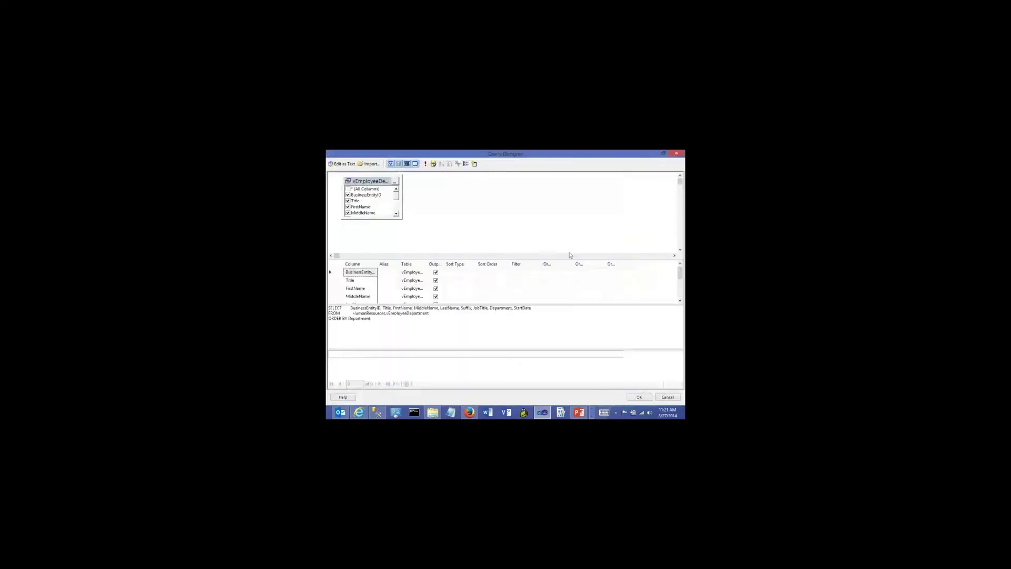
pyautogui.click(399, 164)
pyautogui.click(391, 164)
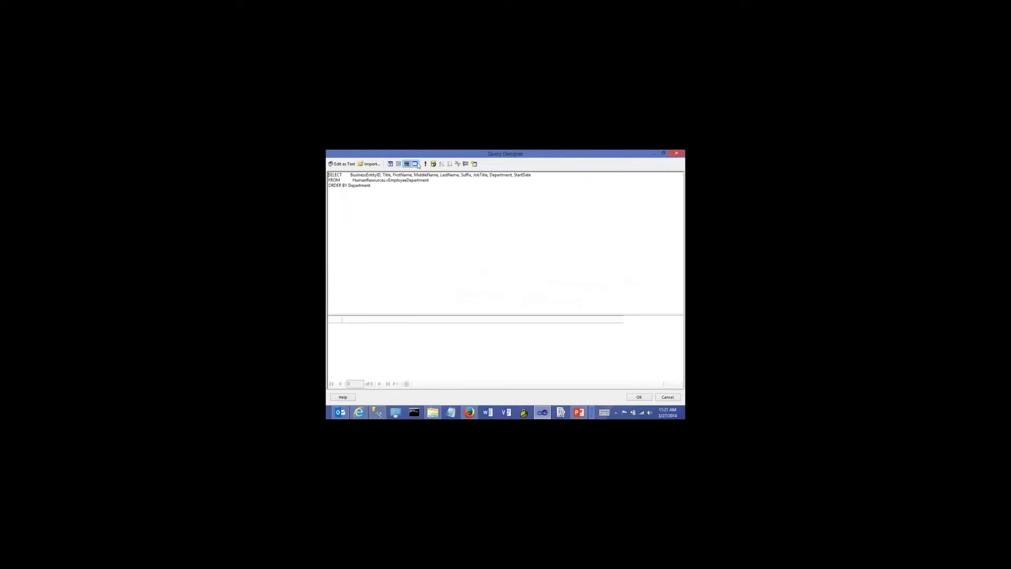
pyautogui.click(425, 164)
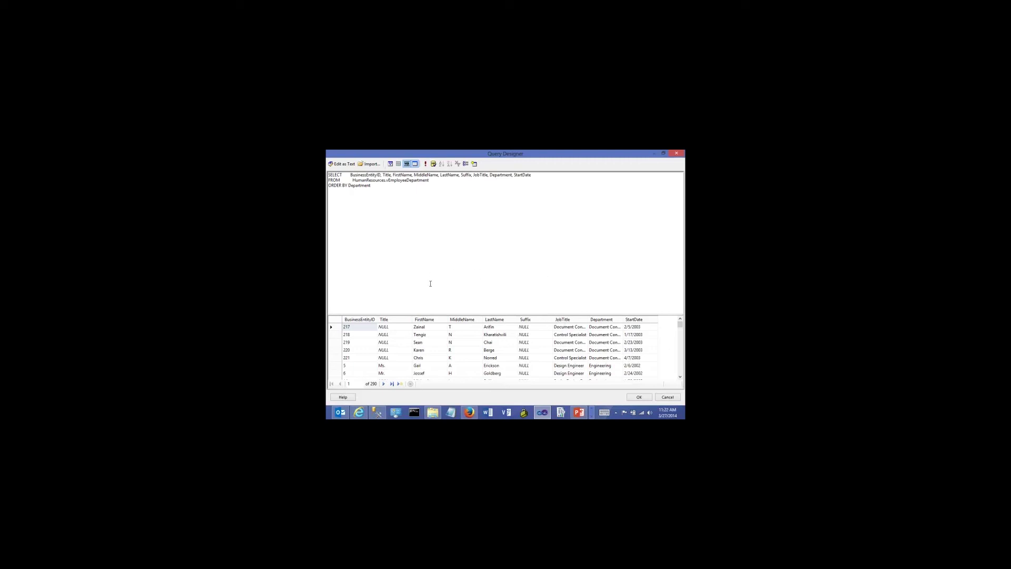
pyautogui.click(677, 153)
pyautogui.click(536, 306)
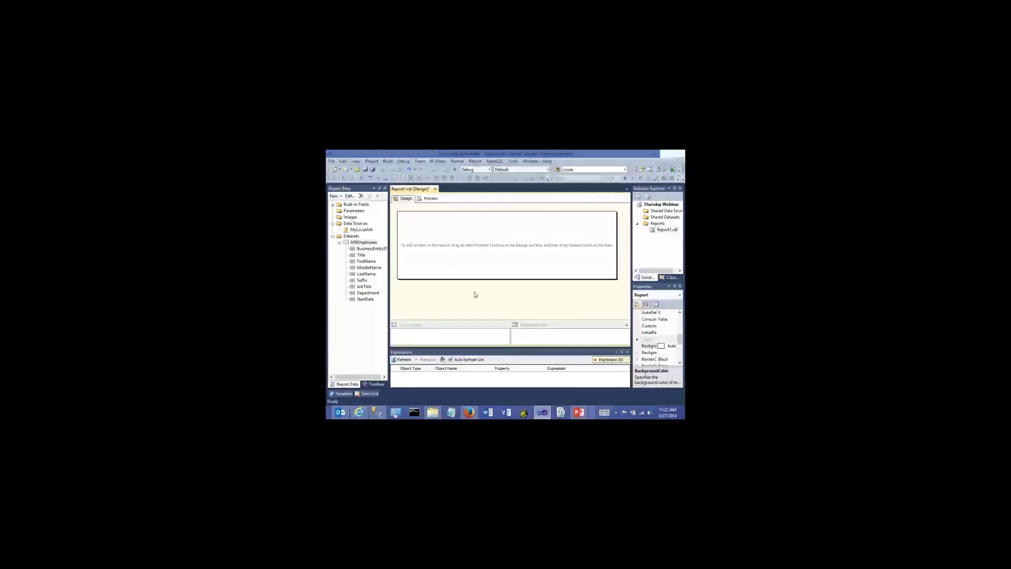
# Place an empty three-column table from the Toolbox on the report body
pyautogui.click(369, 387)
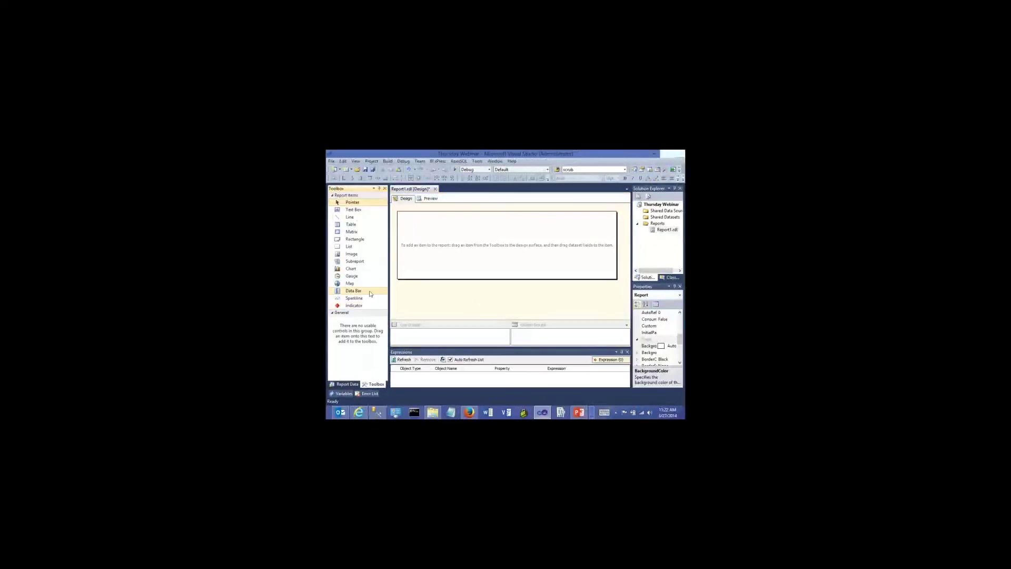
pyautogui.moveTo(350, 225); pyautogui.dragTo(416, 237)
pyautogui.click(427, 260)
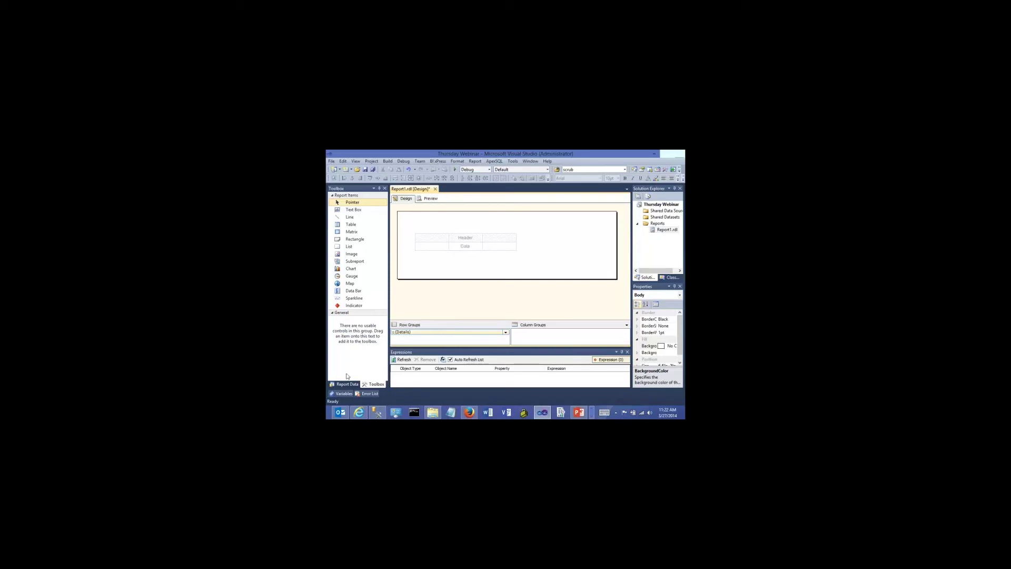
pyautogui.click(345, 384)
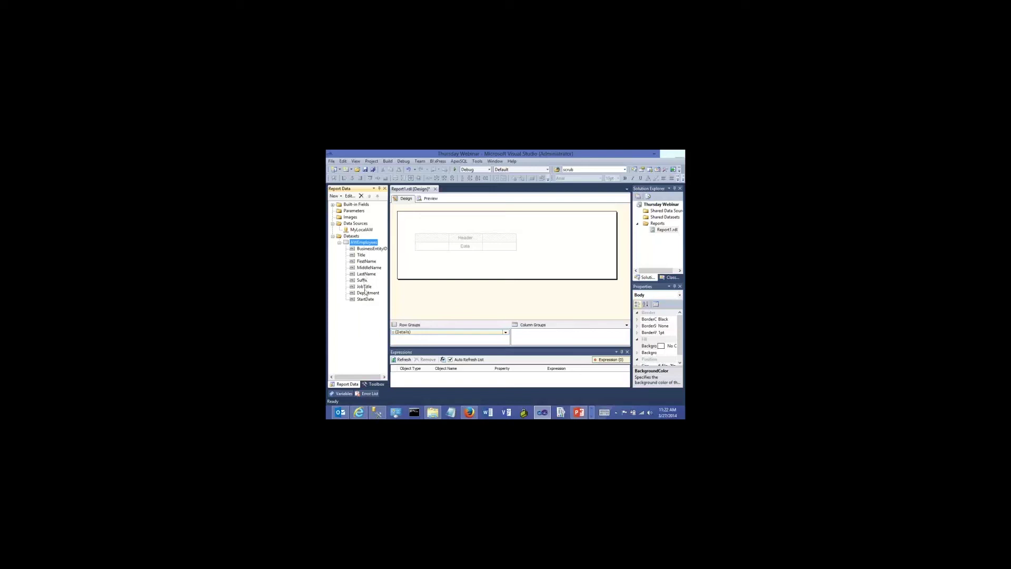
# Put FirstName into the table's first column, leaving the First Name header unchanged
pyautogui.click(362, 256)
pyautogui.click(363, 262)
pyautogui.moveTo(355, 262); pyautogui.dragTo(425, 252)
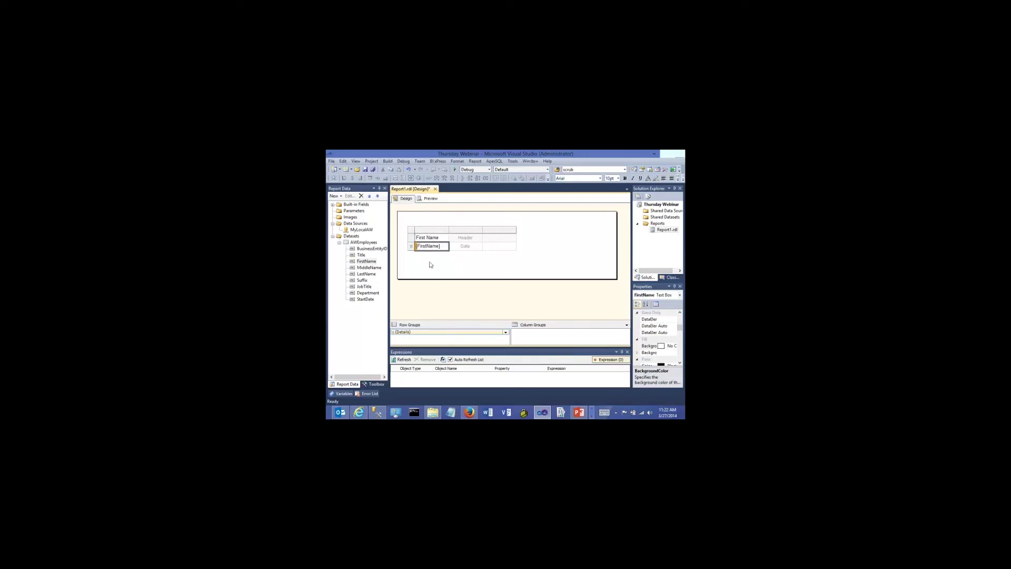
pyautogui.click(441, 238)
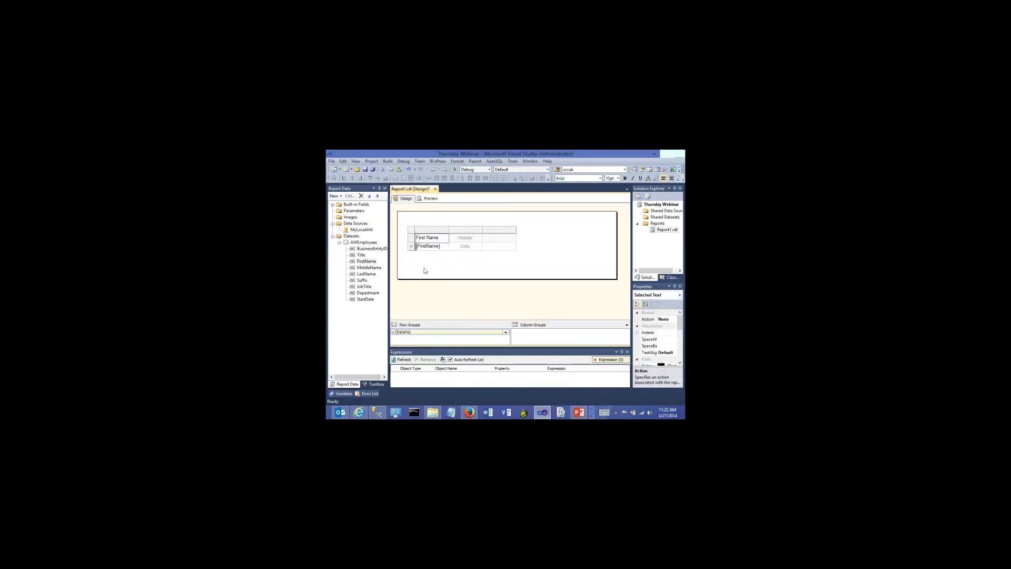
pyautogui.click(425, 270)
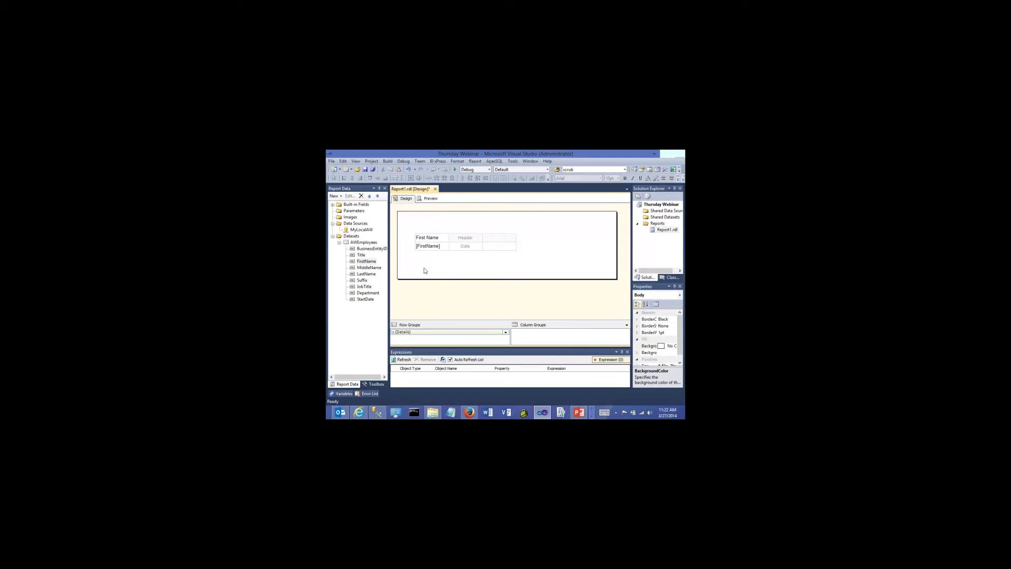
pyautogui.click(432, 237)
pyautogui.moveTo(439, 238); pyautogui.dragTo(416, 237)
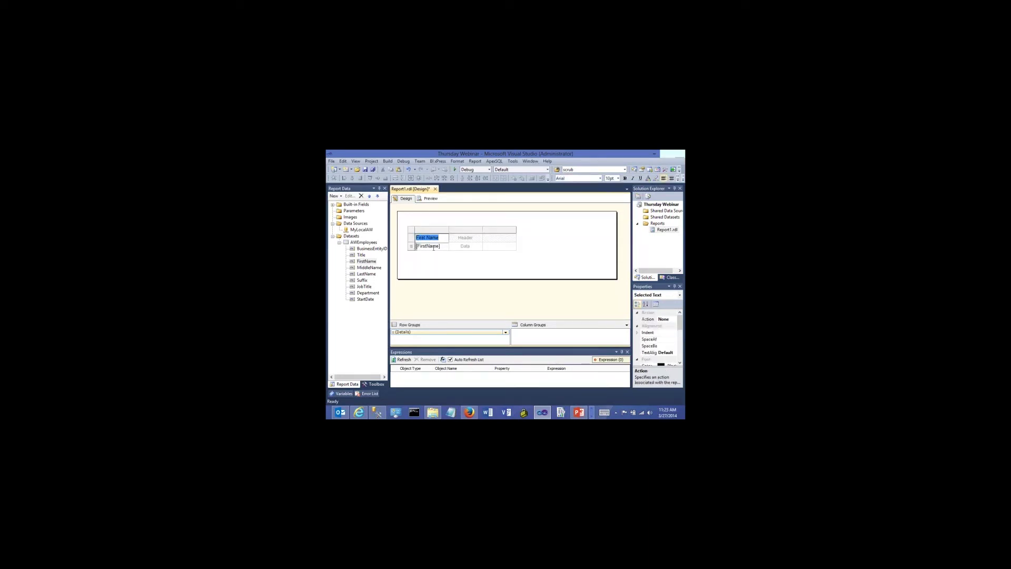
pyautogui.click(441, 265)
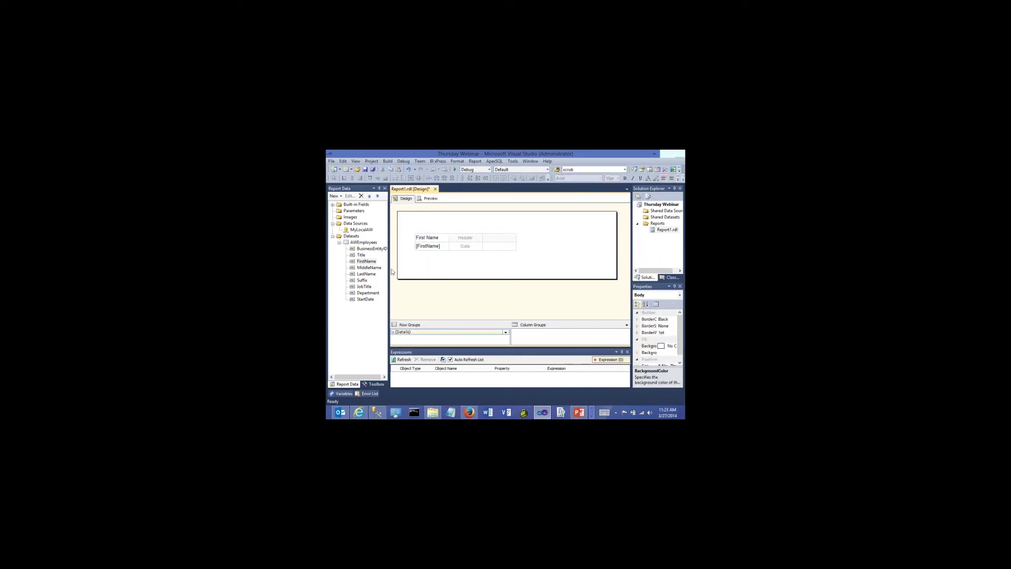
# Add MiddleName, LastName, JobTitle and Department columns, save, and preview the report
pyautogui.moveTo(369, 269); pyautogui.dragTo(463, 246)
pyautogui.moveTo(367, 276); pyautogui.dragTo(495, 247)
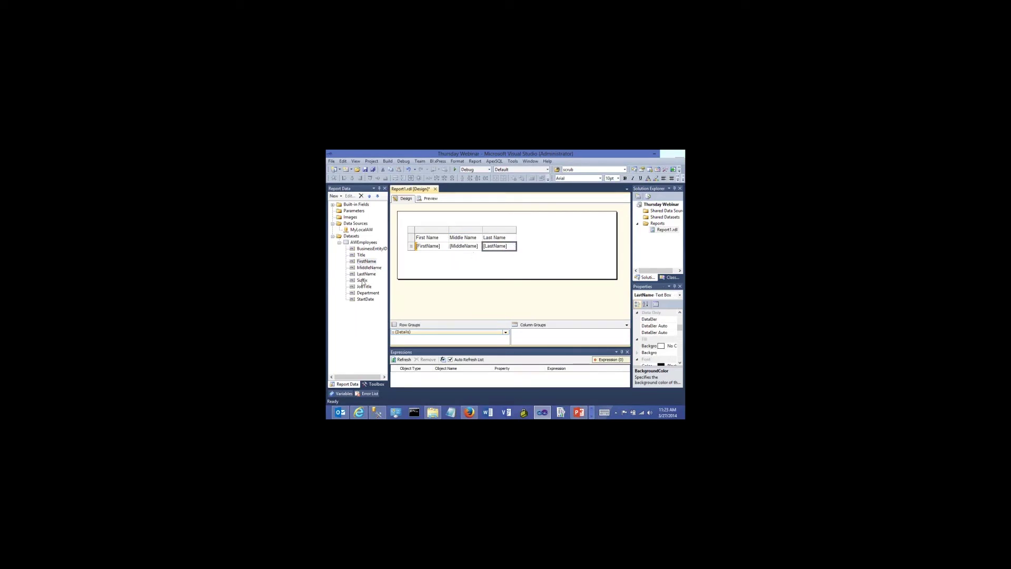
pyautogui.moveTo(362, 287); pyautogui.dragTo(514, 248)
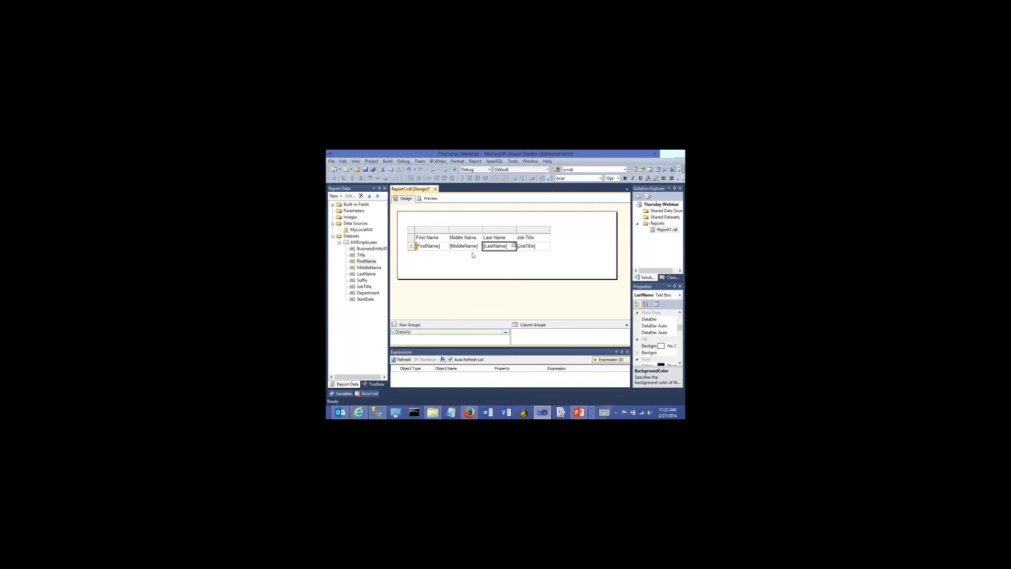
pyautogui.moveTo(366, 294); pyautogui.dragTo(545, 250)
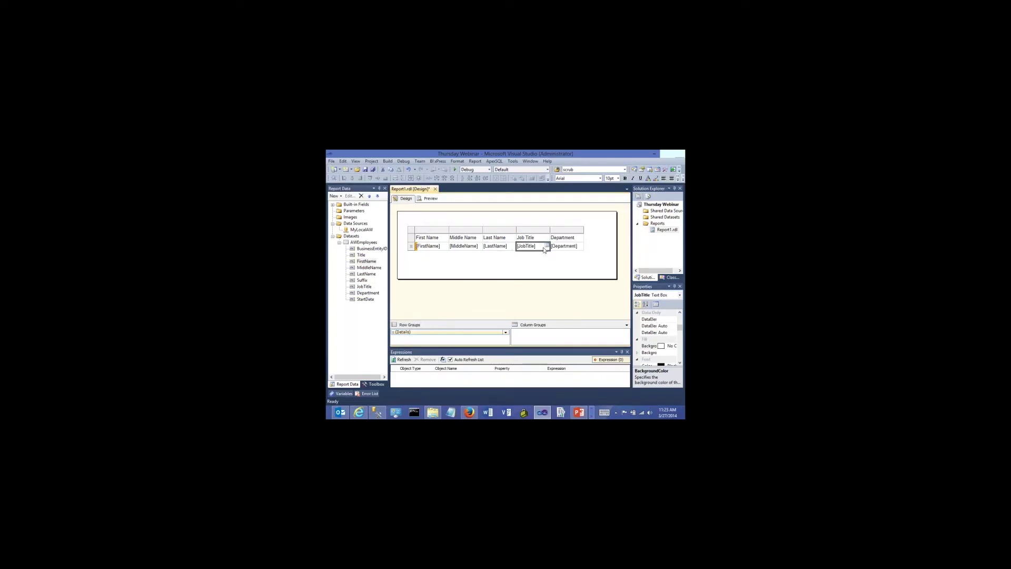
pyautogui.click(508, 264)
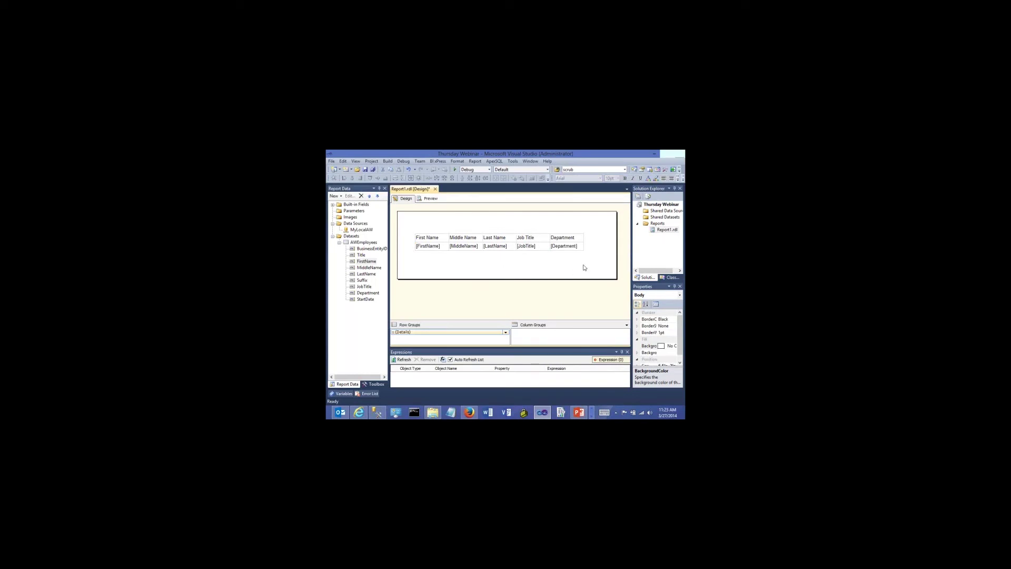
pyautogui.click(364, 169)
pyautogui.click(425, 200)
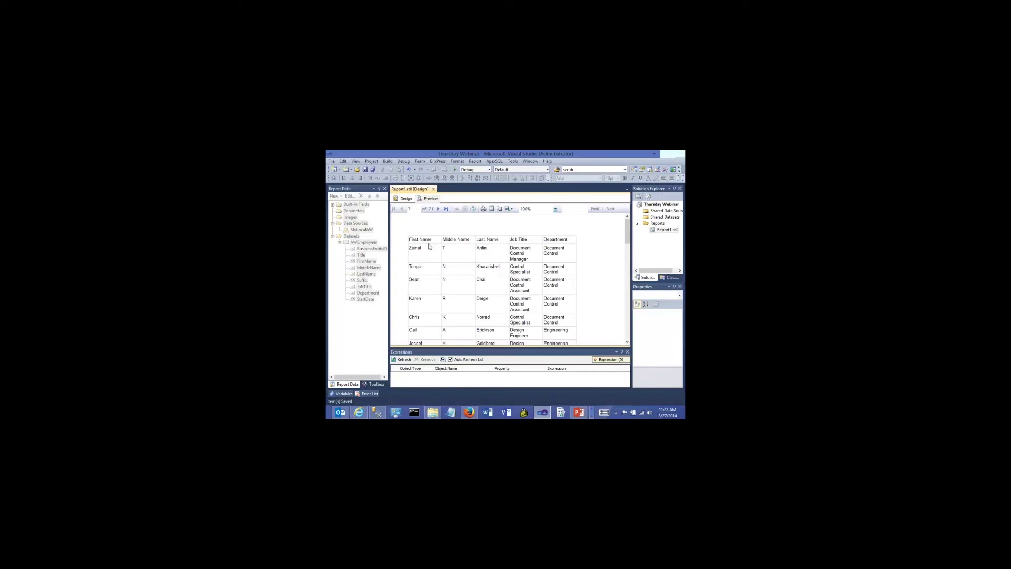
# Back in Design, select the whole five-column employee table and delete it
pyautogui.click(404, 199)
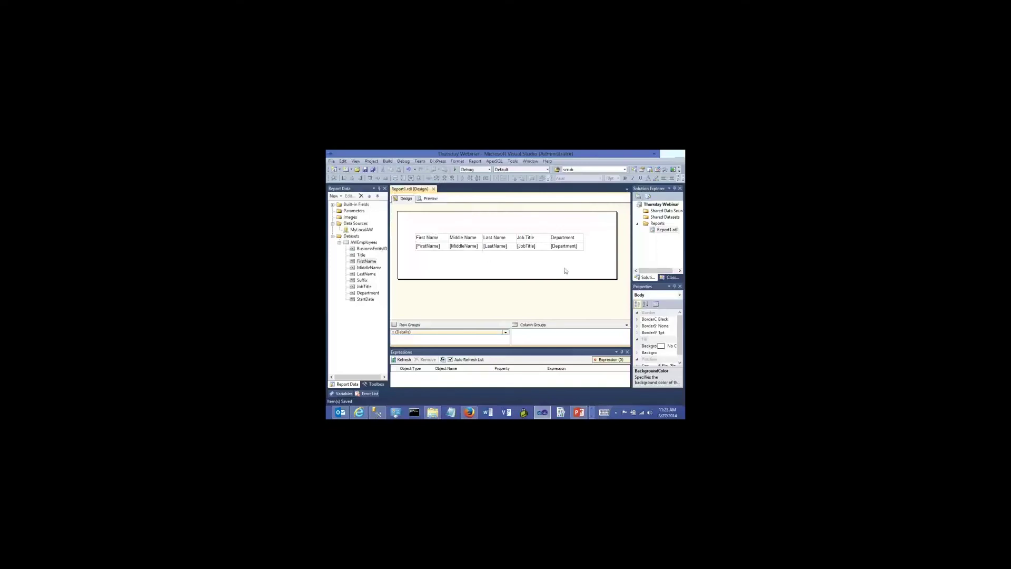
pyautogui.moveTo(579, 264); pyautogui.dragTo(412, 225)
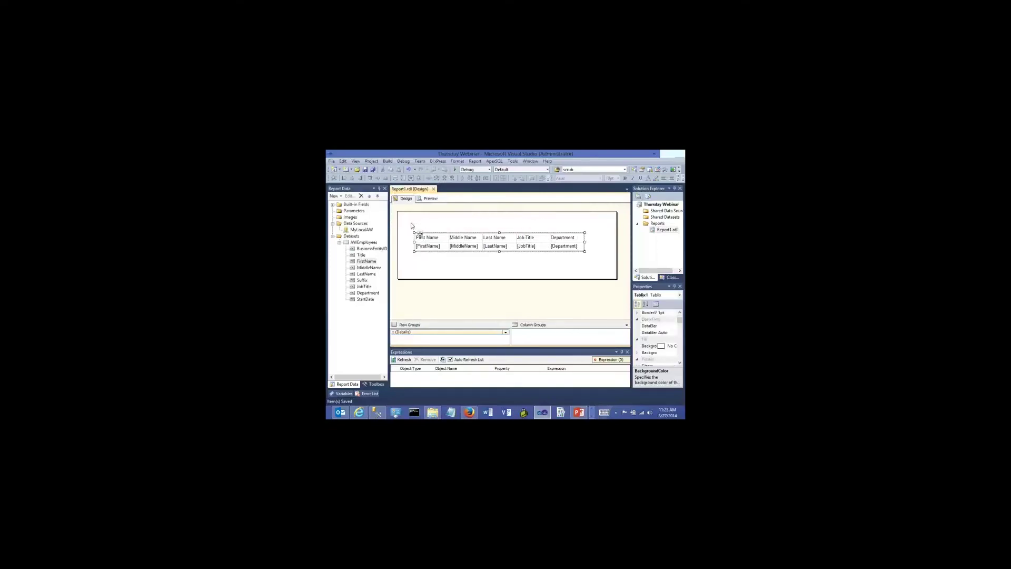
pyautogui.press('Delete')
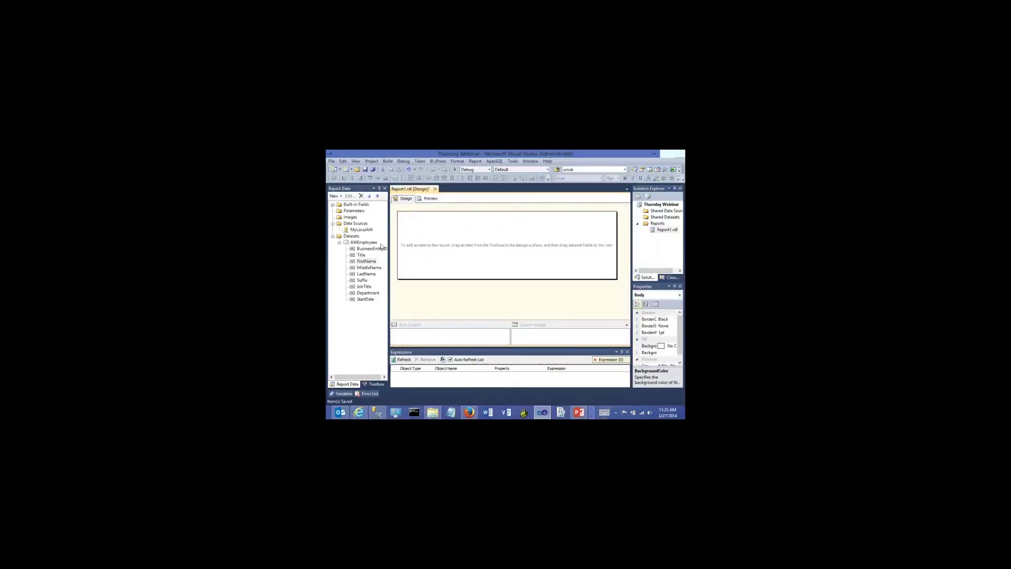
# Place a new empty table on the report body
pyautogui.click(374, 384)
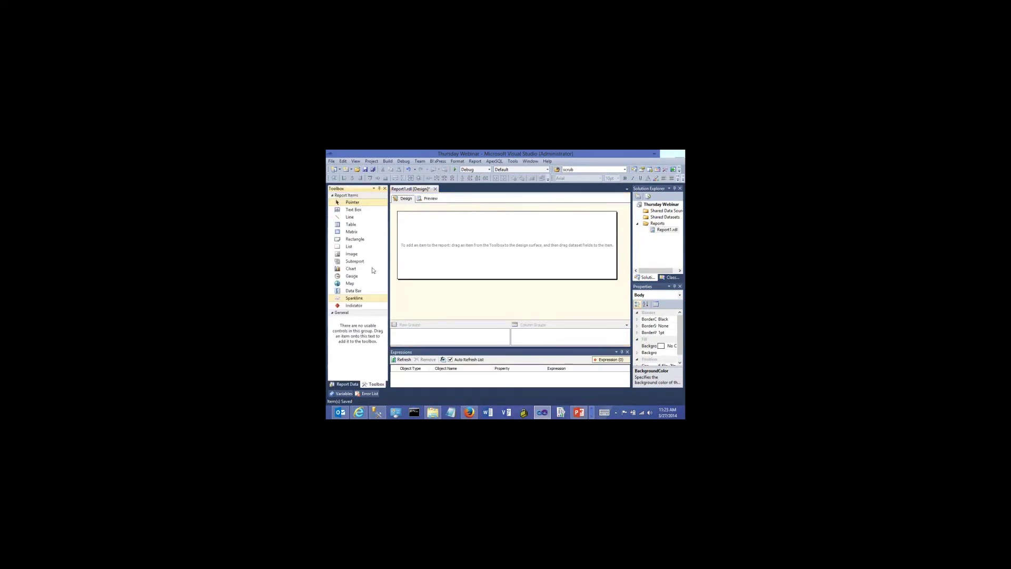
pyautogui.moveTo(351, 224); pyautogui.dragTo(419, 230)
pyautogui.click(460, 273)
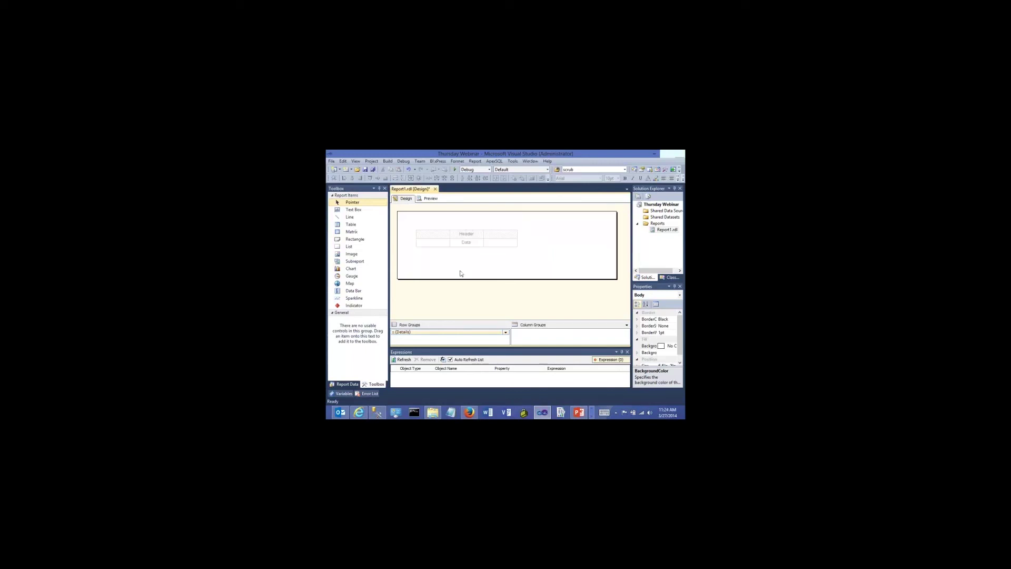
# Fill the columns with FirstName, LastName and Suffix via the cell field pickers, then select the table
pyautogui.click(347, 383)
pyautogui.click(444, 241)
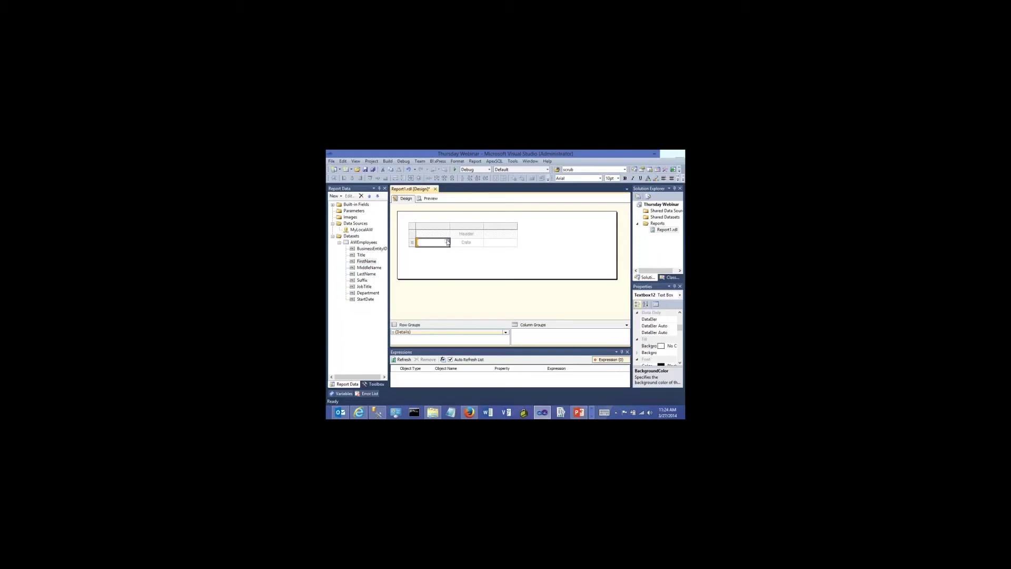
pyautogui.click(448, 241)
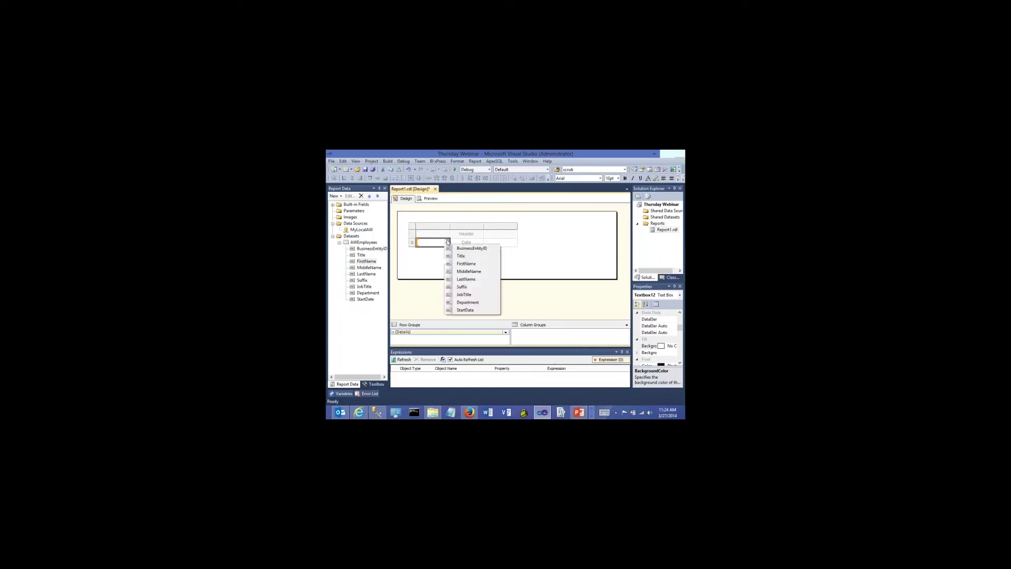
pyautogui.click(458, 263)
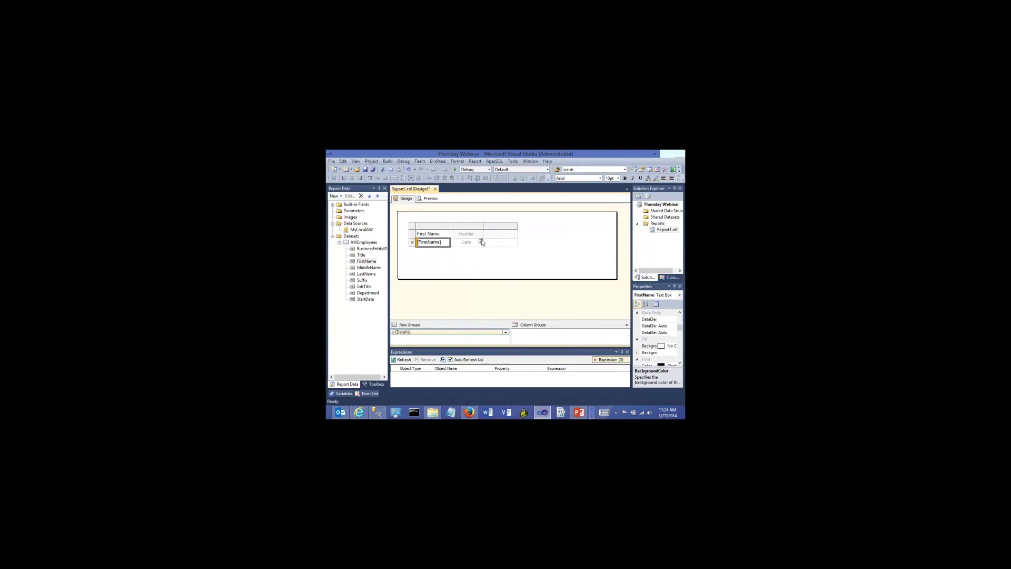
pyautogui.click(481, 241)
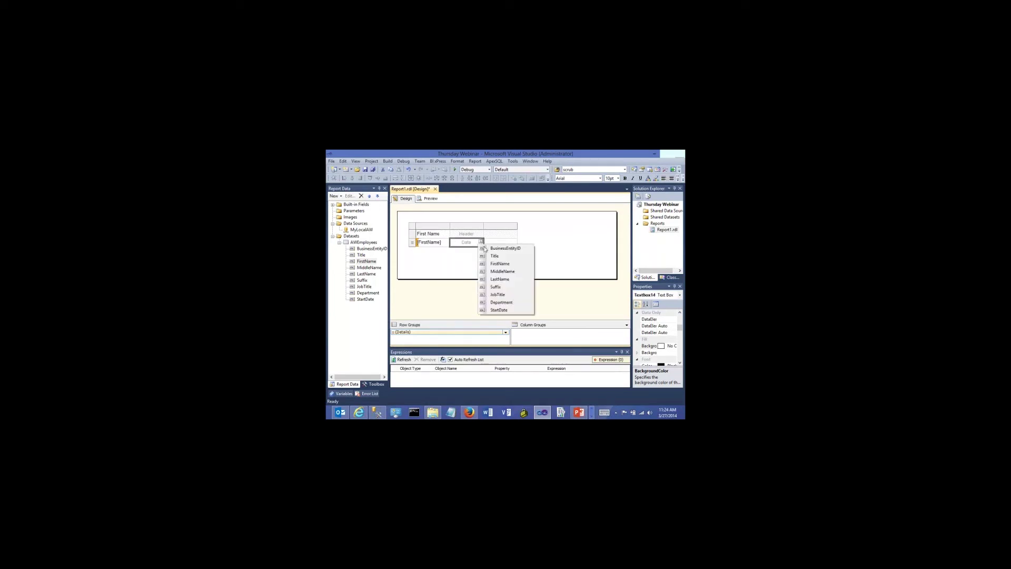
pyautogui.click(496, 279)
pyautogui.click(514, 243)
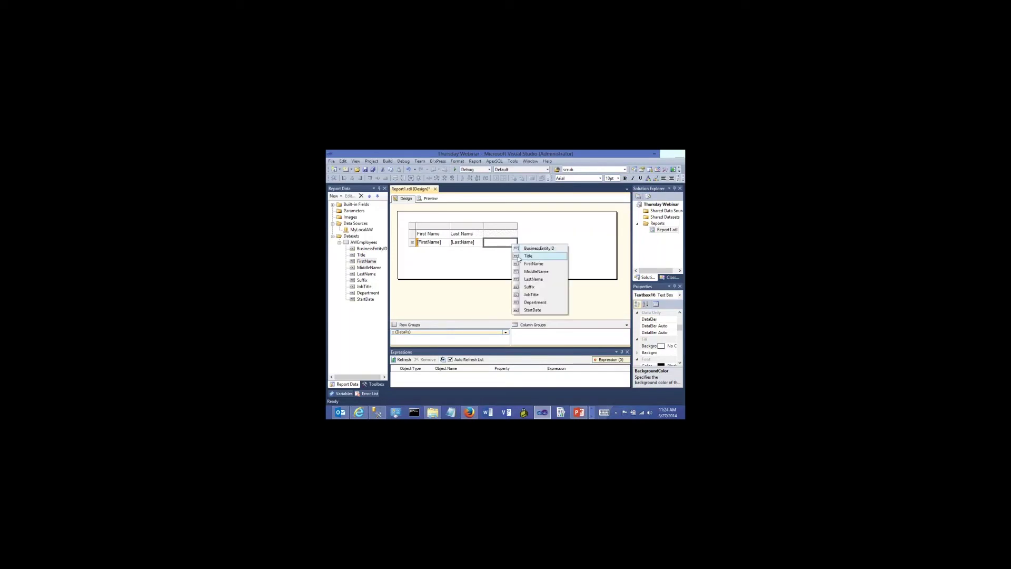
pyautogui.click(521, 286)
pyautogui.click(488, 264)
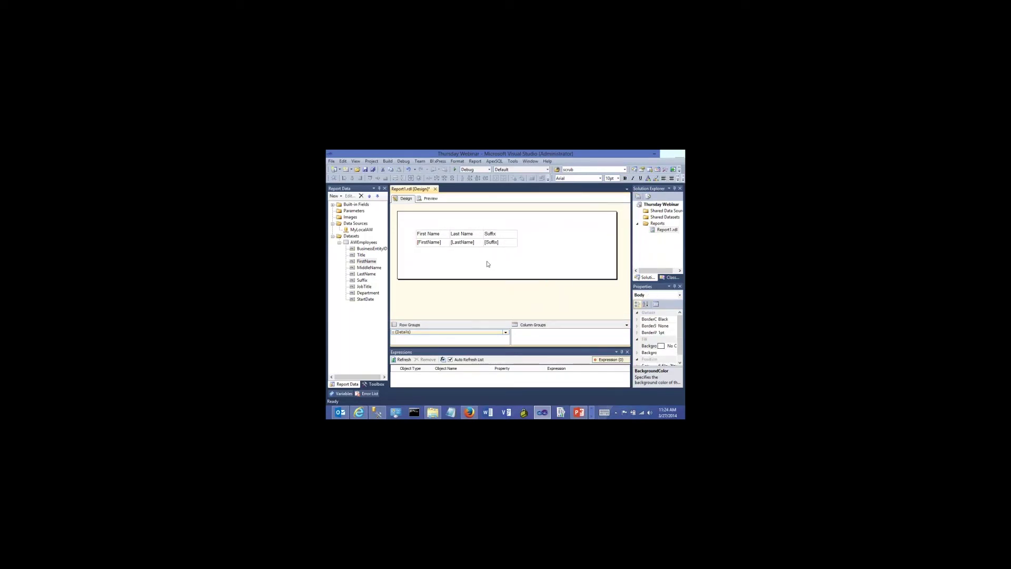
pyautogui.moveTo(551, 260); pyautogui.dragTo(409, 223)
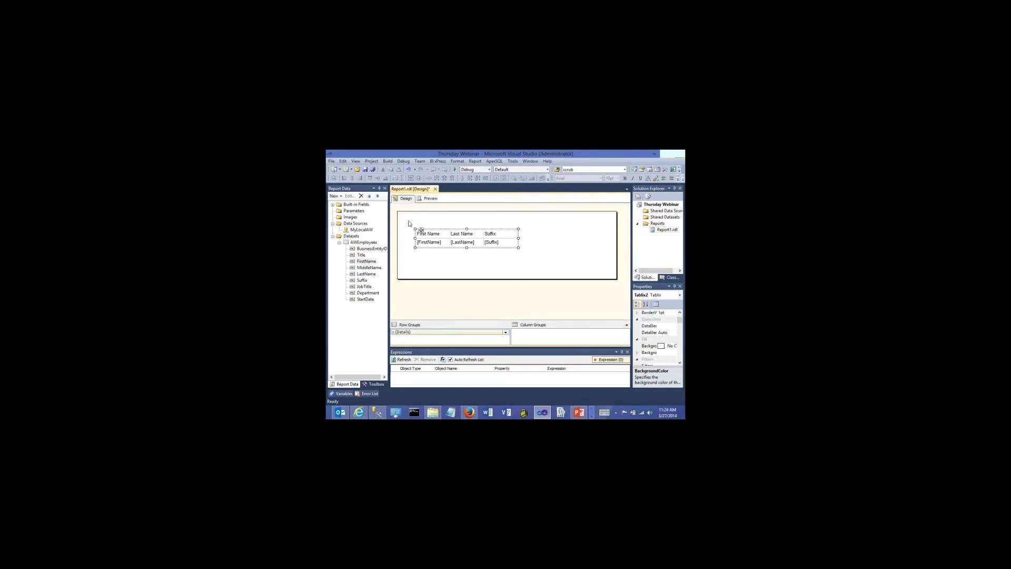
# Delete the old table, save, and place a fresh empty table
pyautogui.press('Delete')
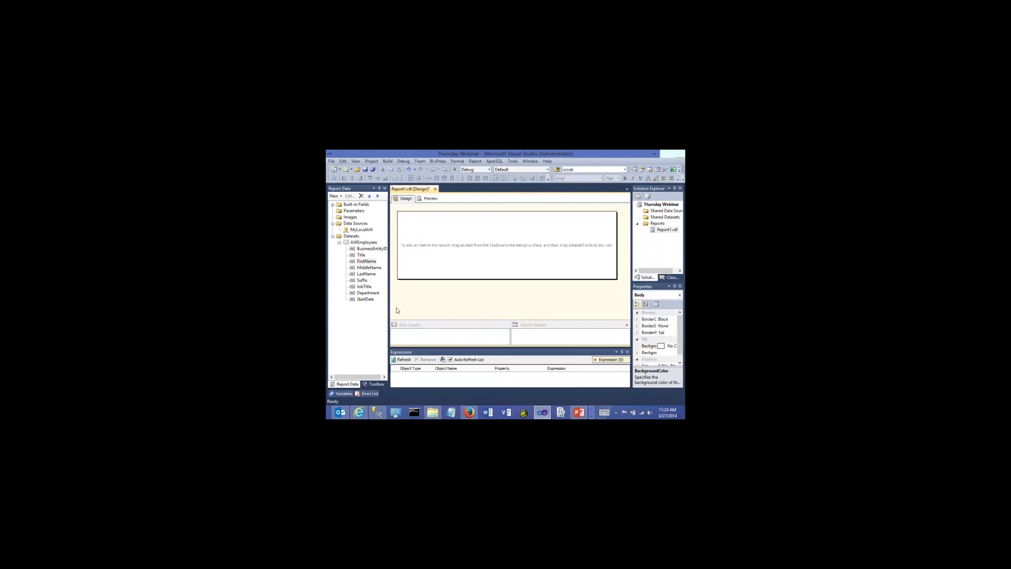
pyautogui.click(365, 169)
pyautogui.click(366, 384)
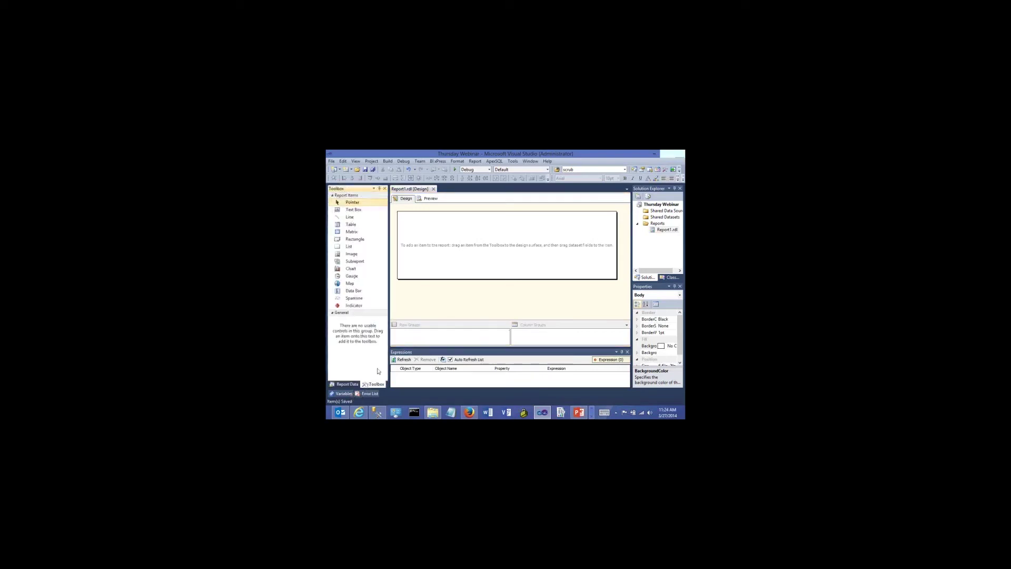
pyautogui.moveTo(352, 232); pyautogui.dragTo(416, 231)
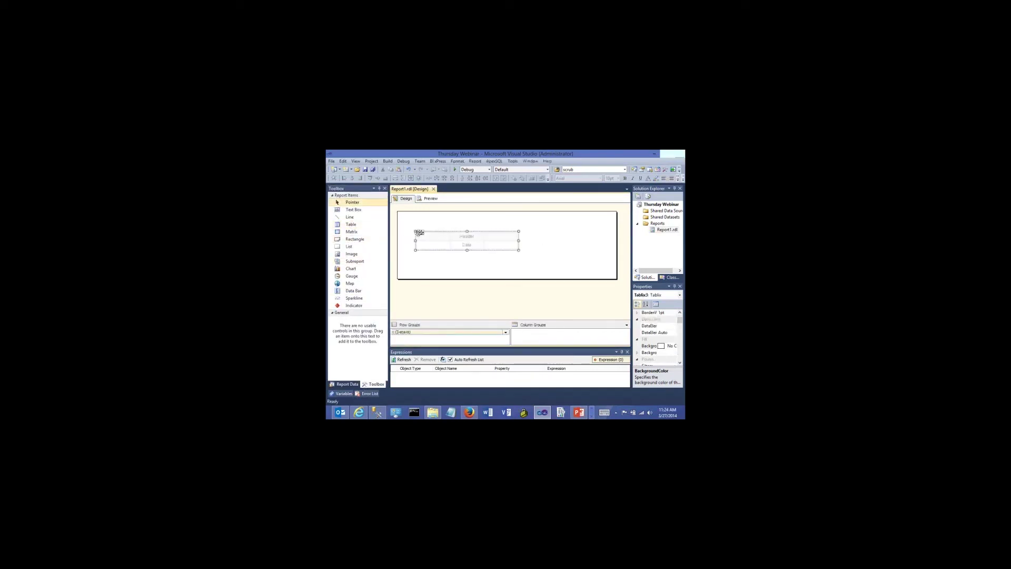
pyautogui.click(423, 256)
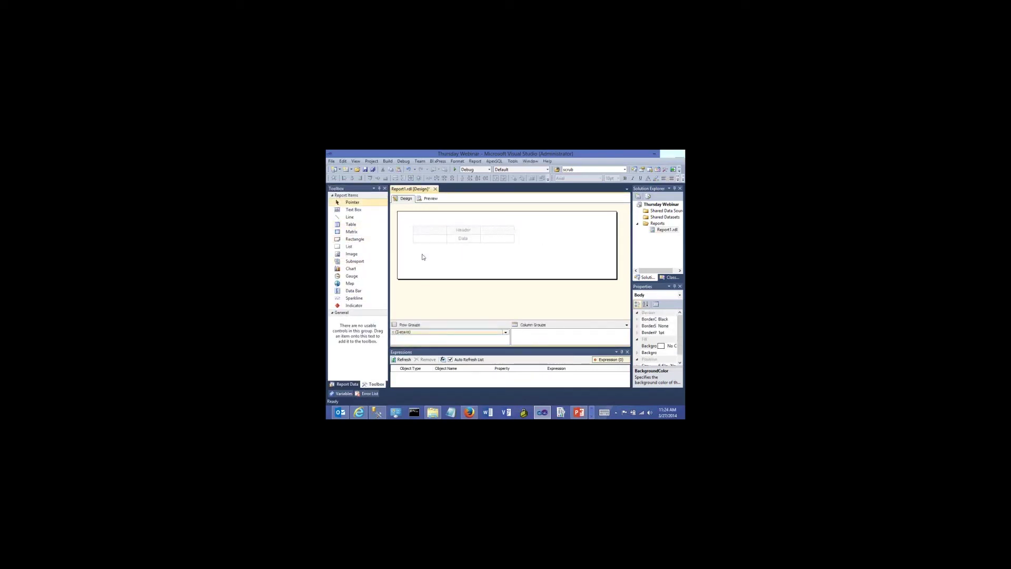
# Drag FirstName, LastName, Suffix, JobTitle and Department into five table columns, removing a stray text box
pyautogui.click(352, 384)
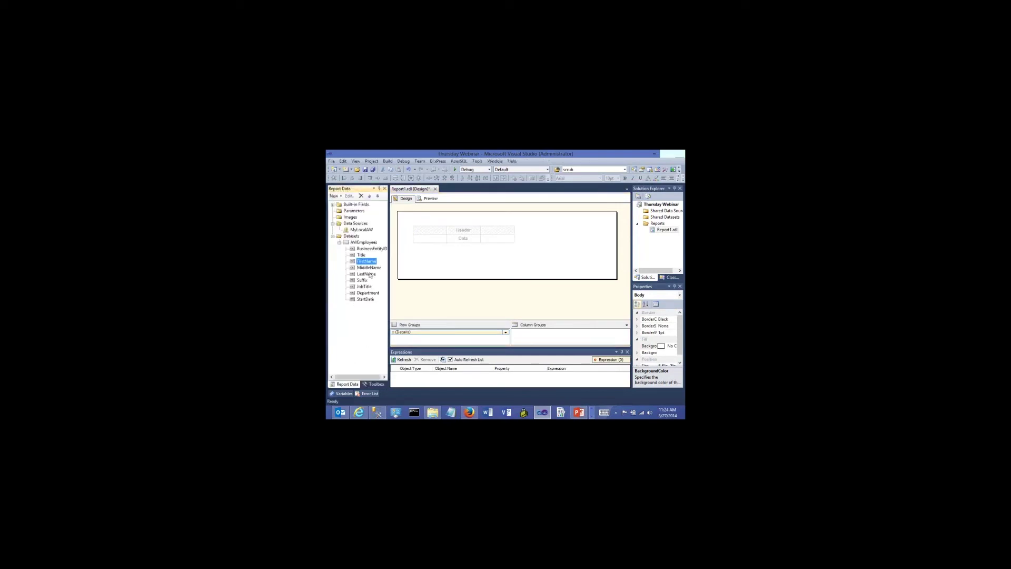
pyautogui.moveTo(363, 263); pyautogui.dragTo(424, 238)
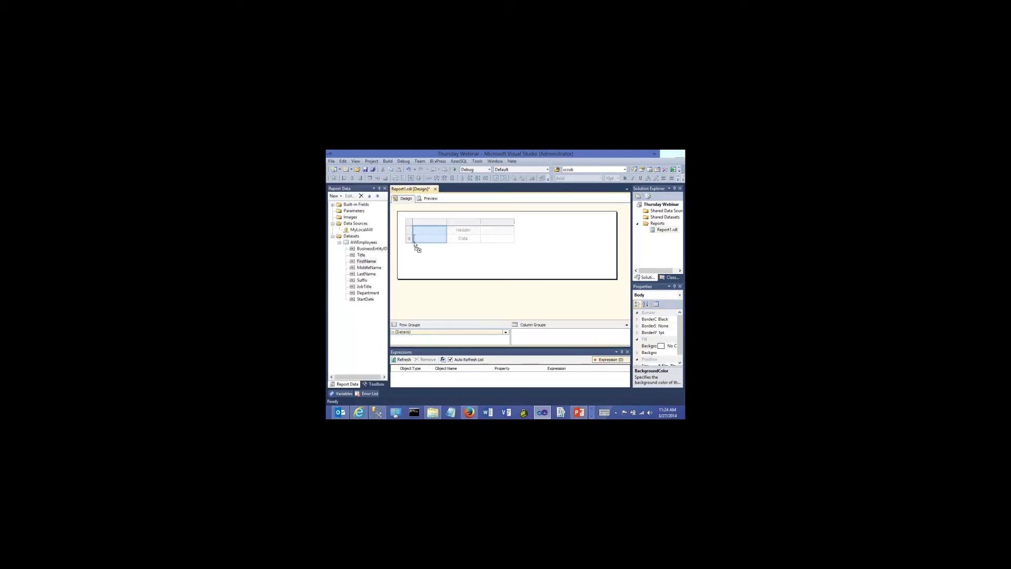
pyautogui.moveTo(368, 274); pyautogui.dragTo(457, 238)
pyautogui.moveTo(363, 283); pyautogui.dragTo(480, 238)
pyautogui.moveTo(365, 286); pyautogui.dragTo(515, 243)
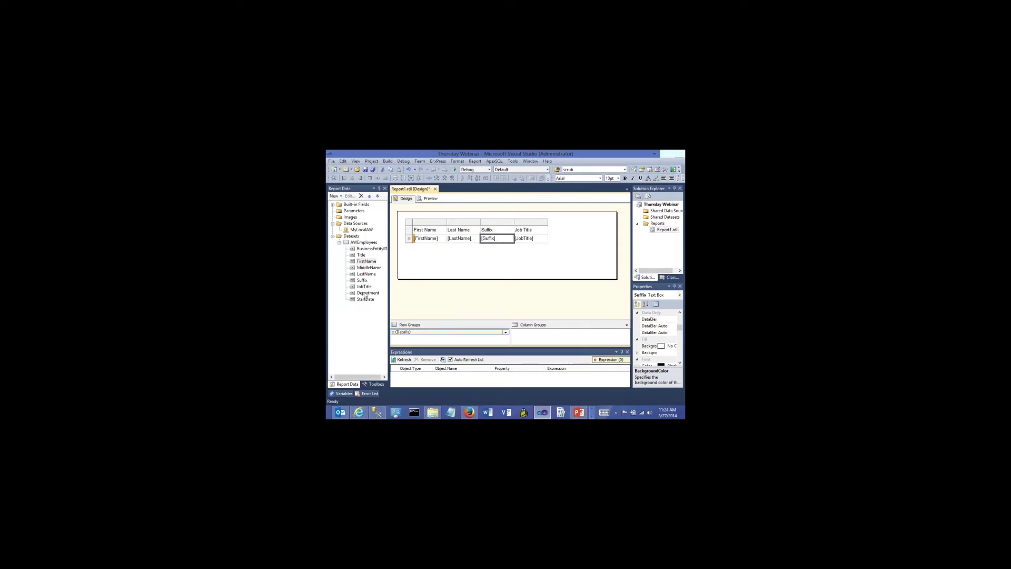
pyautogui.moveTo(366, 292); pyautogui.dragTo(548, 243)
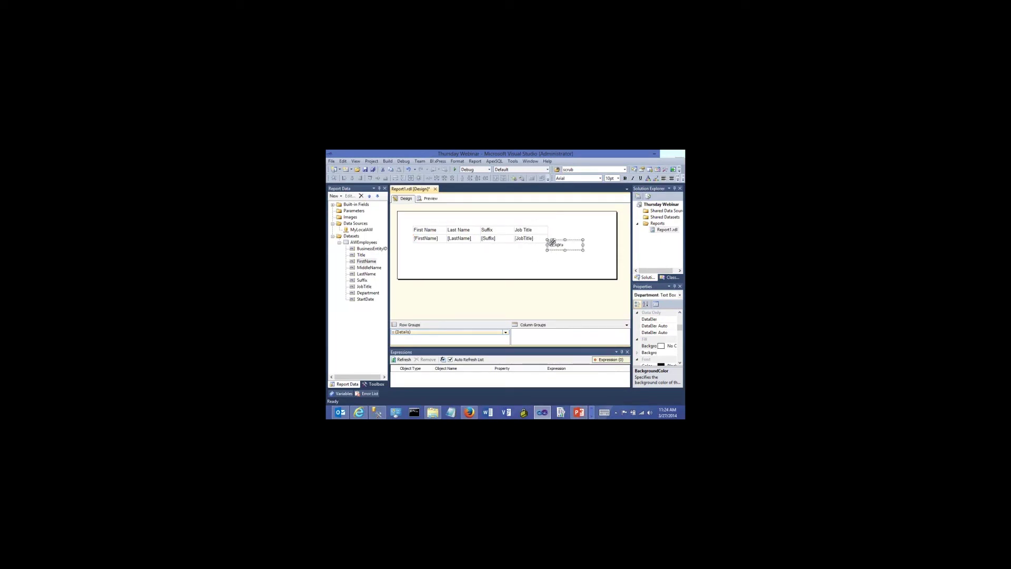
pyautogui.click(553, 240)
pyautogui.press('Delete')
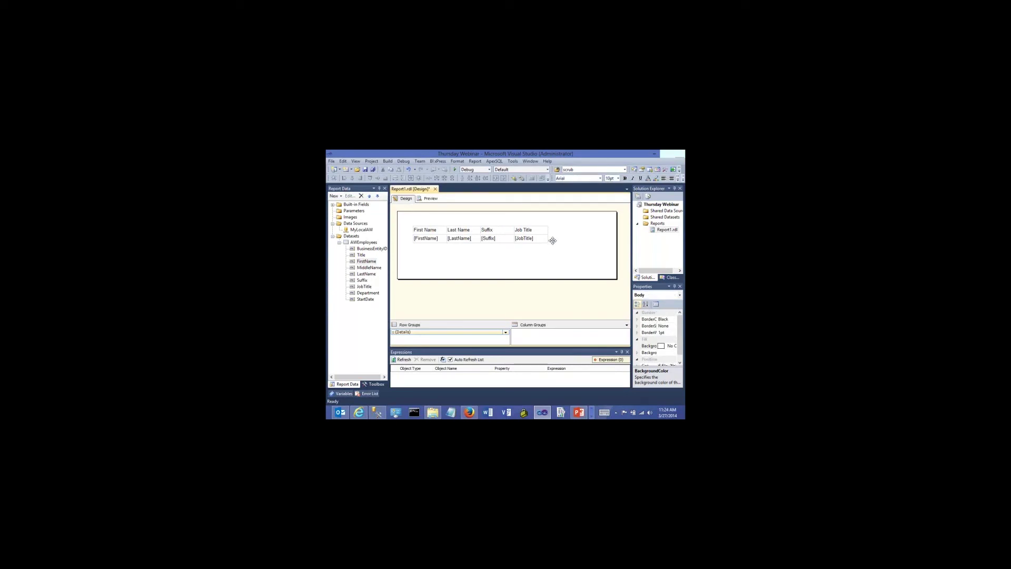
pyautogui.moveTo(367, 293); pyautogui.dragTo(549, 241)
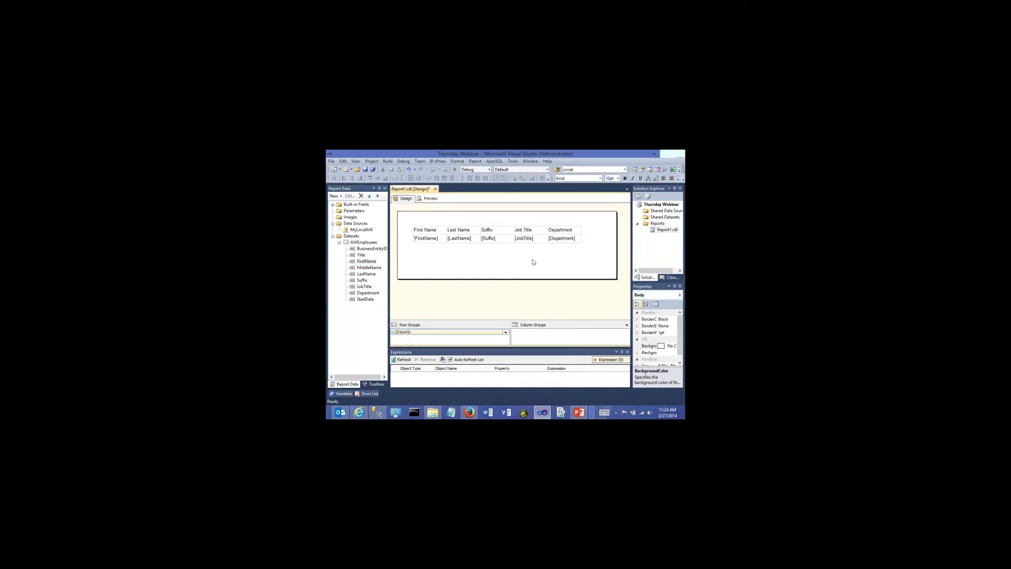
# Preview the report and save it with Ctrl+S
pyautogui.click(430, 199)
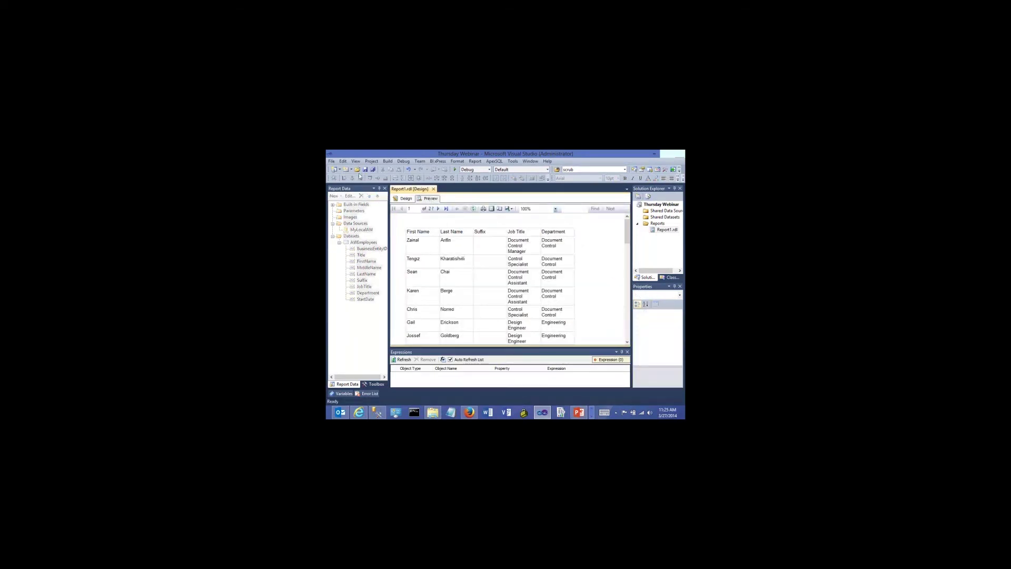
pyautogui.hotkey('ctrl', 's')
pyautogui.click(406, 199)
# Widen the Department column and narrow Suffix, then preview the new widths
pyautogui.click(436, 255)
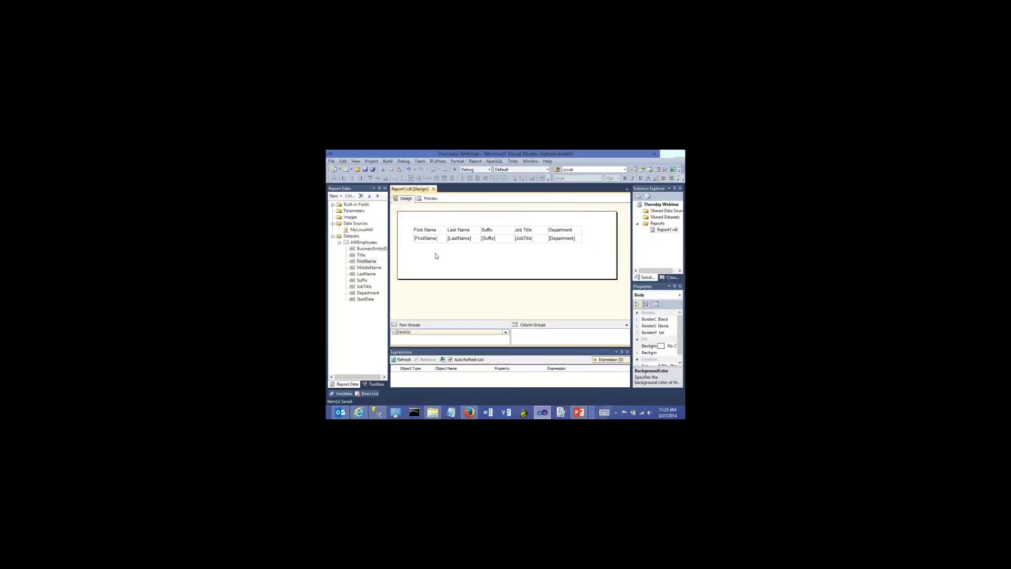
pyautogui.doubleClick(542, 237)
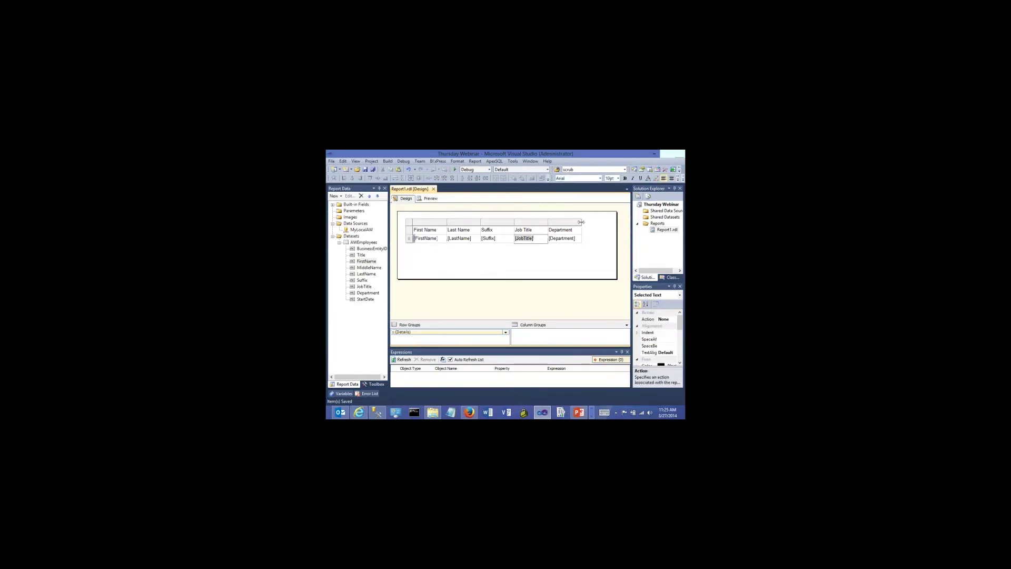
pyautogui.click(581, 222)
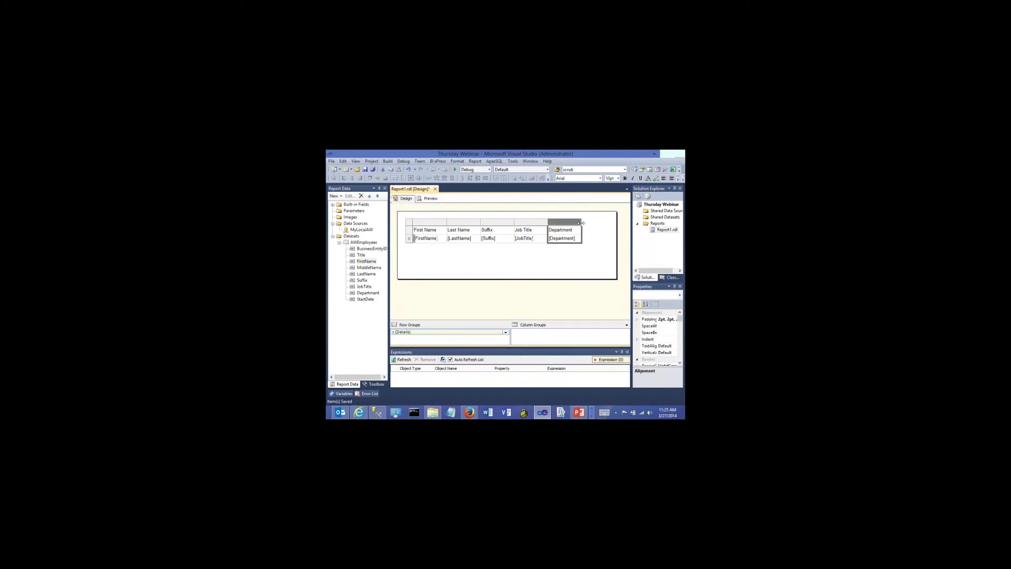
pyautogui.moveTo(580, 222); pyautogui.dragTo(500, 222)
pyautogui.click(496, 253)
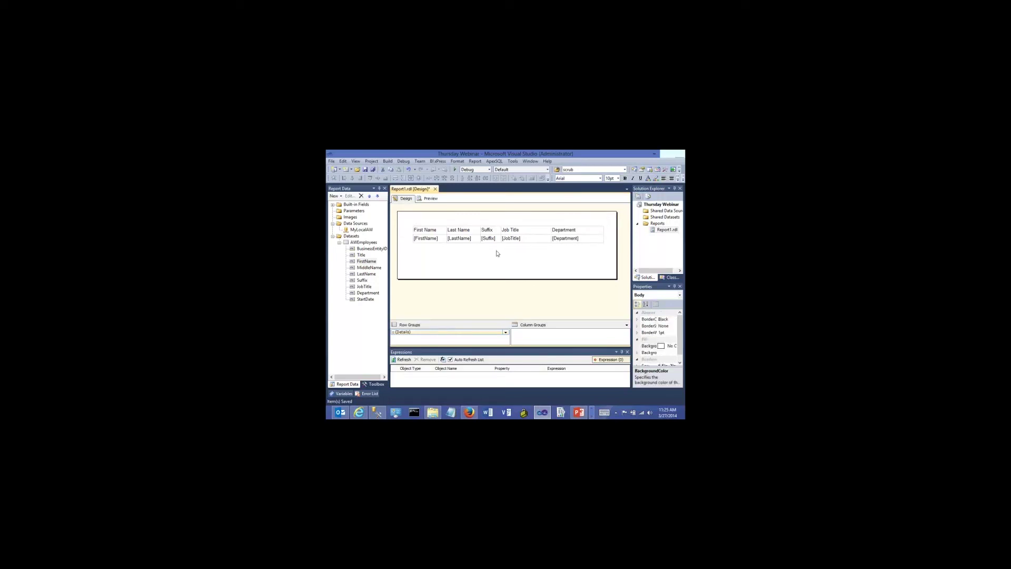
pyautogui.click(429, 199)
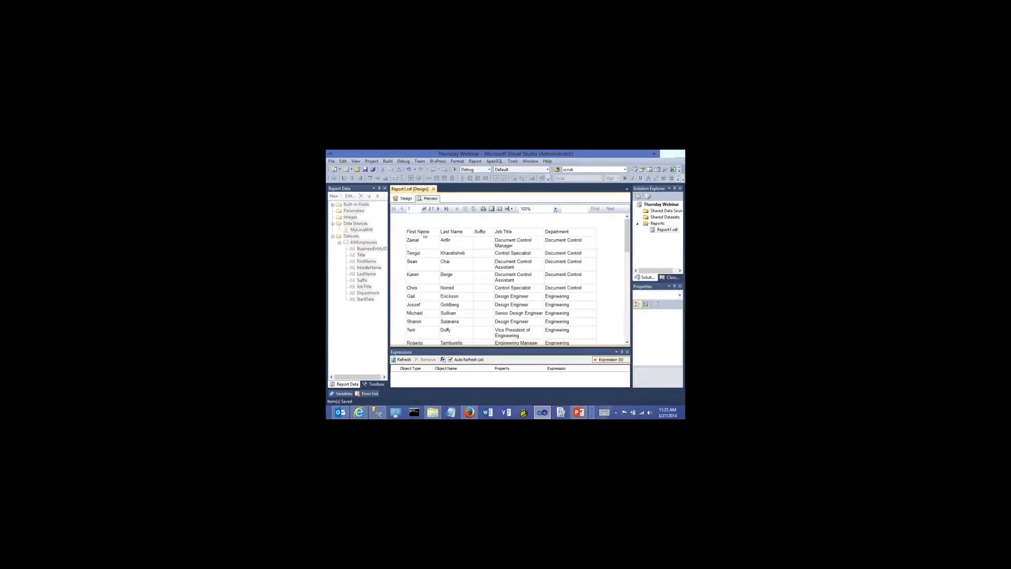
pyautogui.click(402, 199)
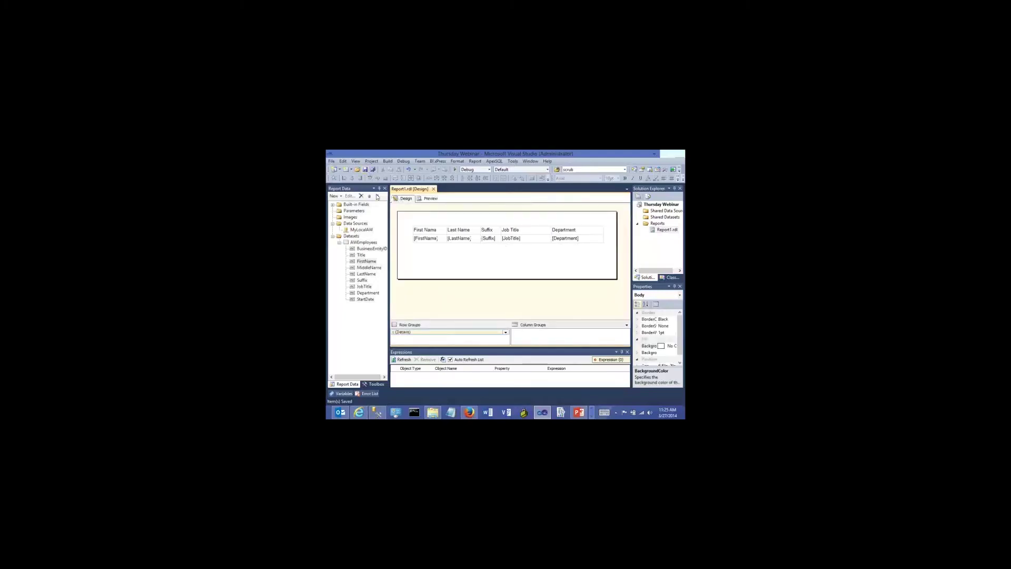
# Try bold and italic on the header row, then remove both
pyautogui.click(418, 231)
pyautogui.click(409, 232)
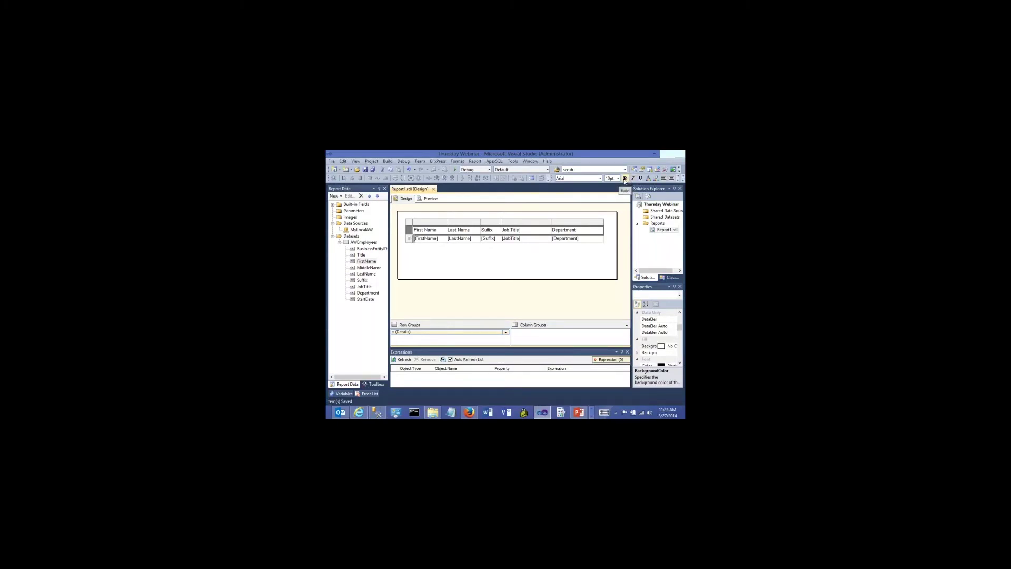
pyautogui.click(625, 178)
pyautogui.click(632, 178)
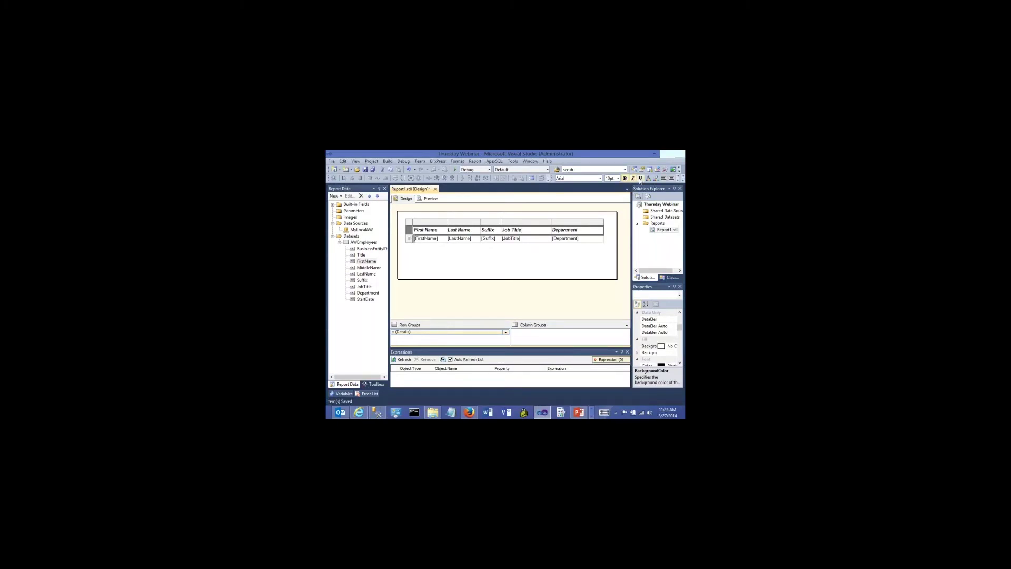
pyautogui.click(633, 178)
pyautogui.click(625, 178)
# Colour the header text red with a blue background
pyautogui.click(655, 179)
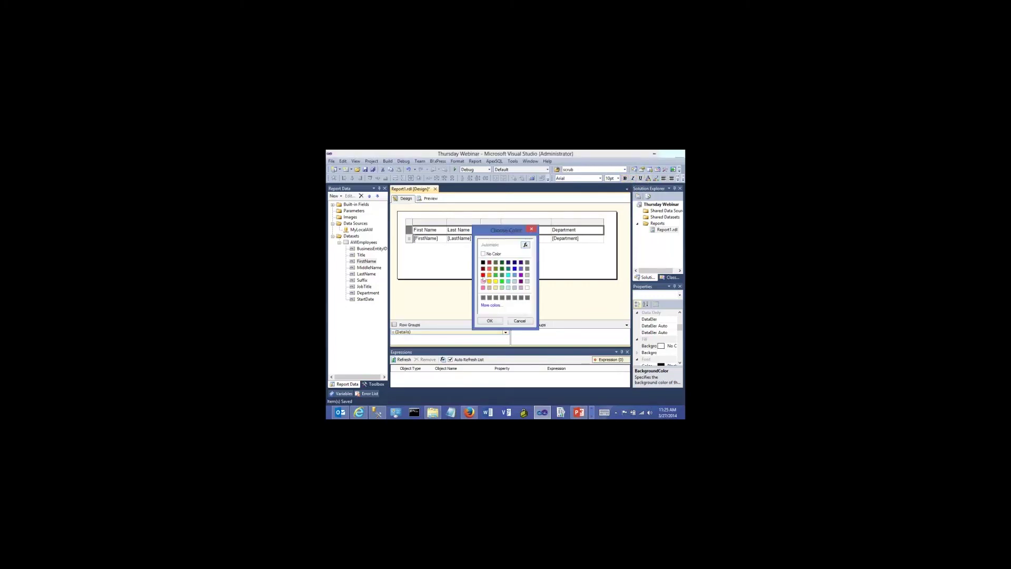
pyautogui.click(483, 274)
pyautogui.click(489, 320)
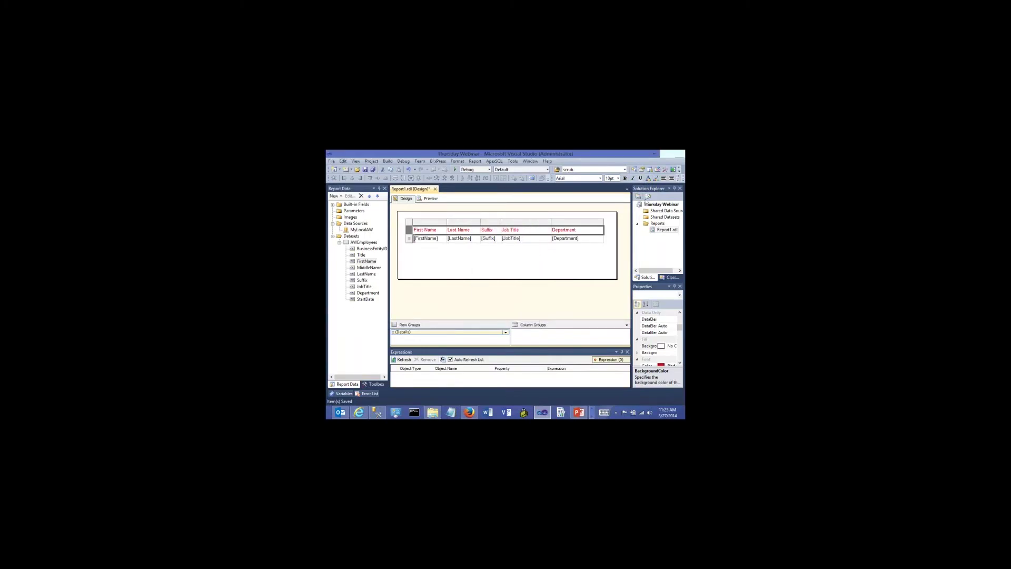
pyautogui.click(655, 178)
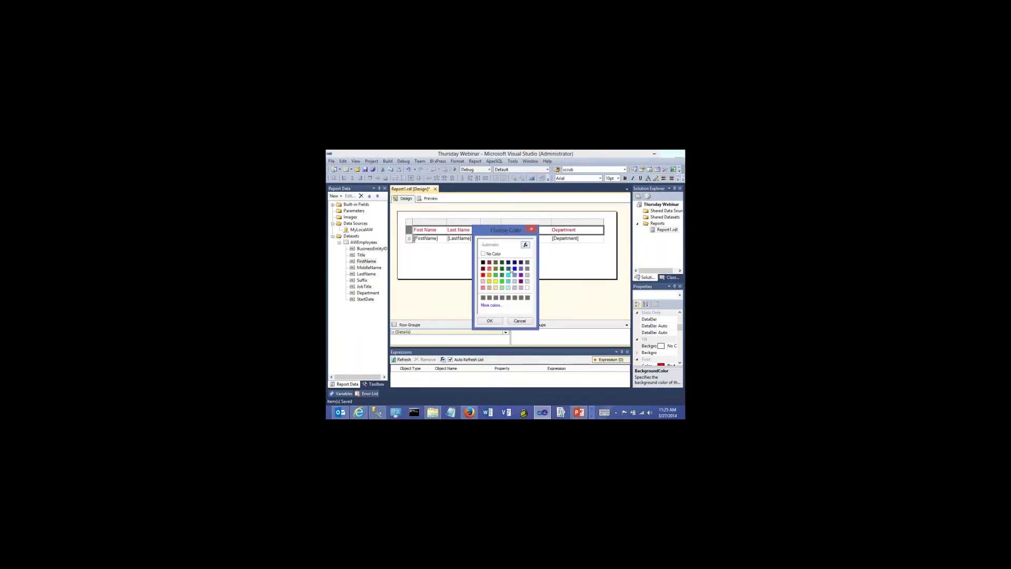
pyautogui.click(514, 268)
pyautogui.click(489, 321)
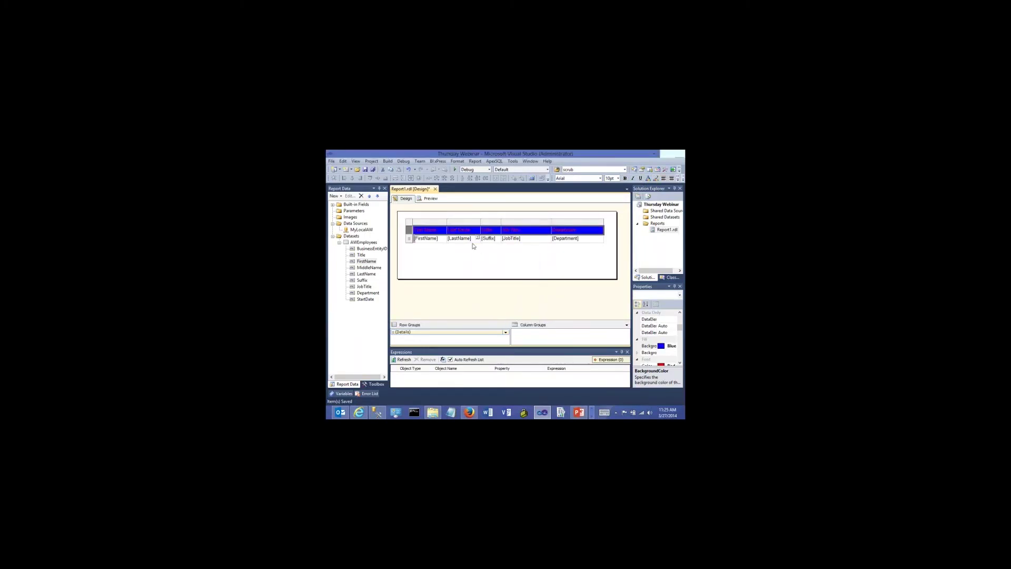
pyautogui.click(473, 253)
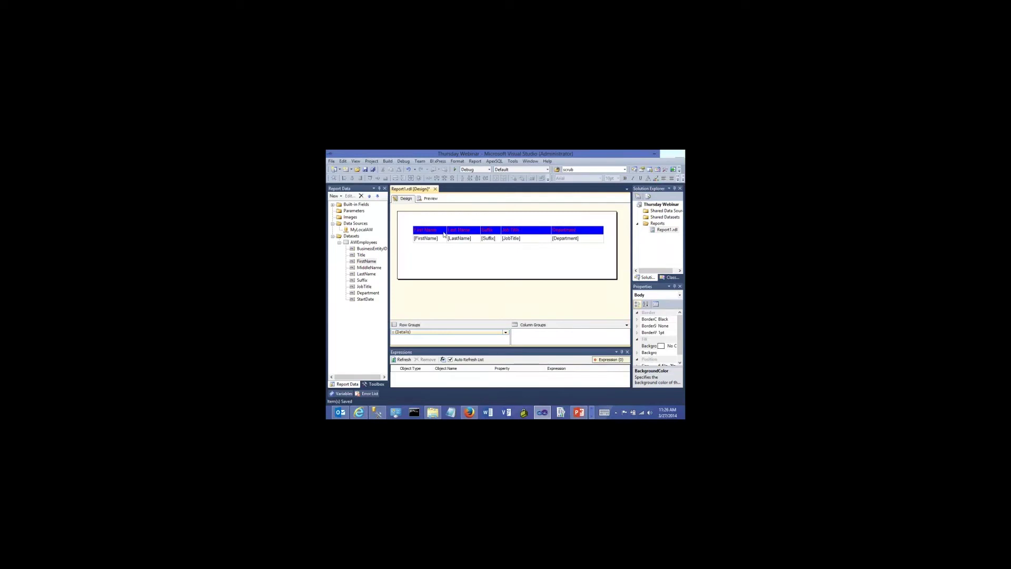
# Set the header text to 20pt, then undo the header formatting changes
pyautogui.click(529, 228)
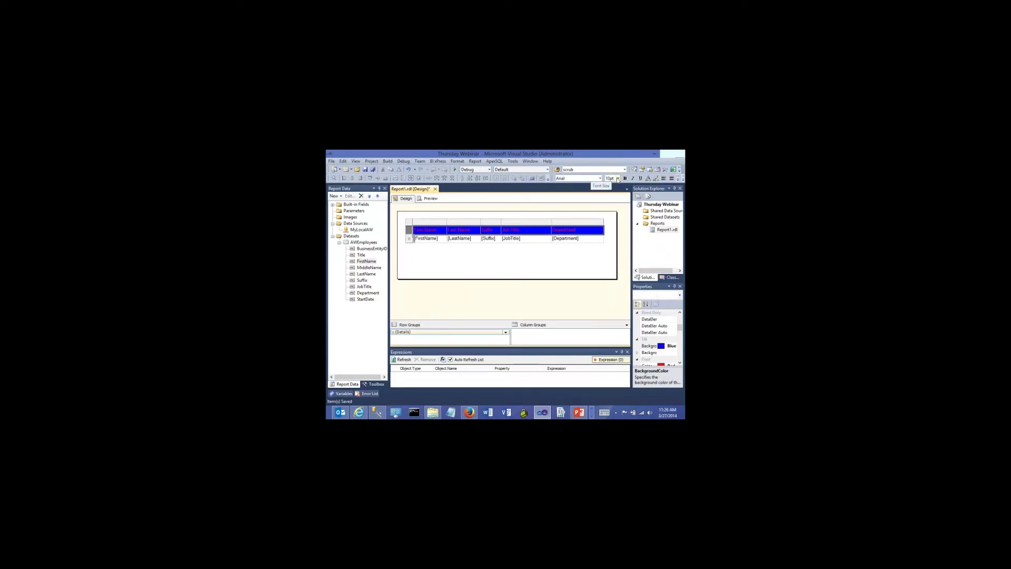
pyautogui.click(617, 177)
pyautogui.click(605, 232)
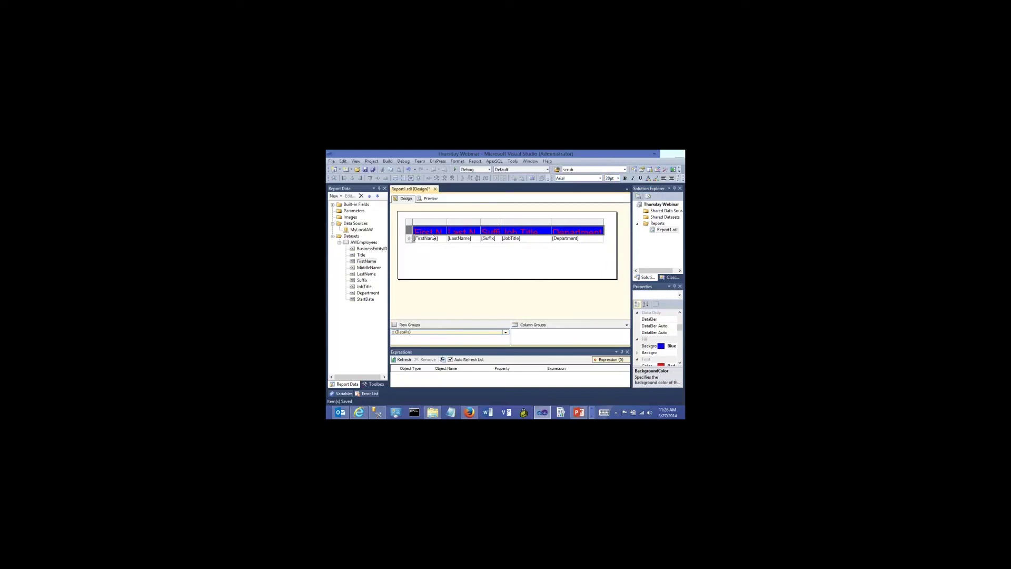
pyautogui.hotkey('ctrl', 'z')
pyautogui.hotkey('ctrl', 'z')
pyautogui.hotkey('ctrl', 'z')
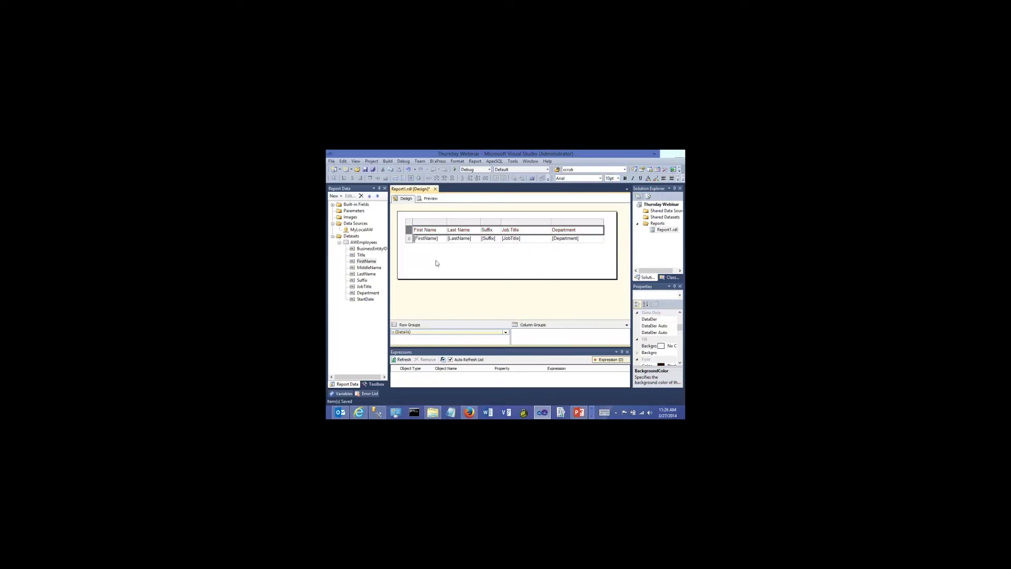
pyautogui.click(436, 264)
# Bold the First Name to Department header row, save, and preview Report1.rdl
pyautogui.click(414, 236)
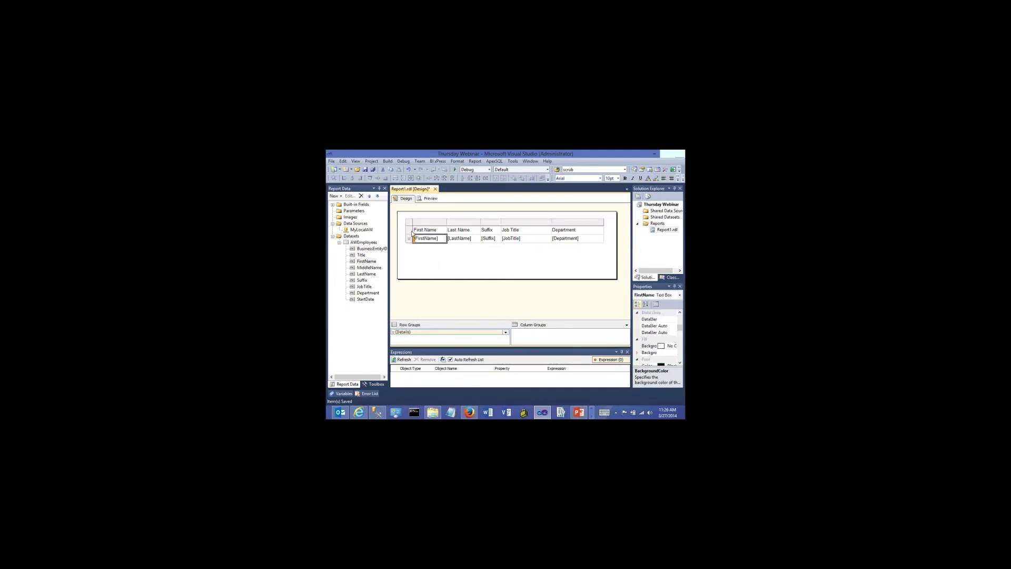
pyautogui.click(410, 230)
pyautogui.click(624, 179)
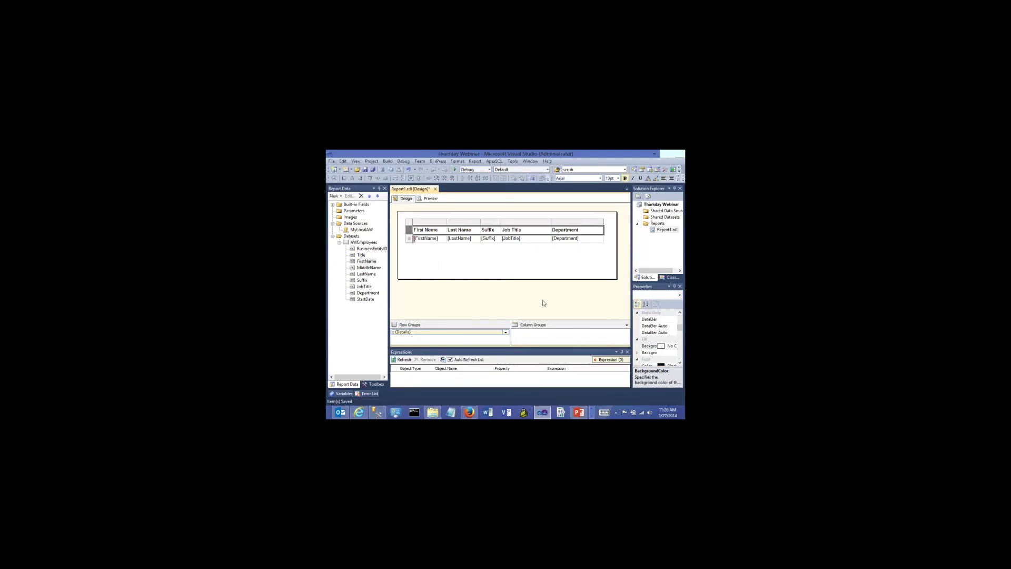
pyautogui.click(519, 273)
pyautogui.click(365, 170)
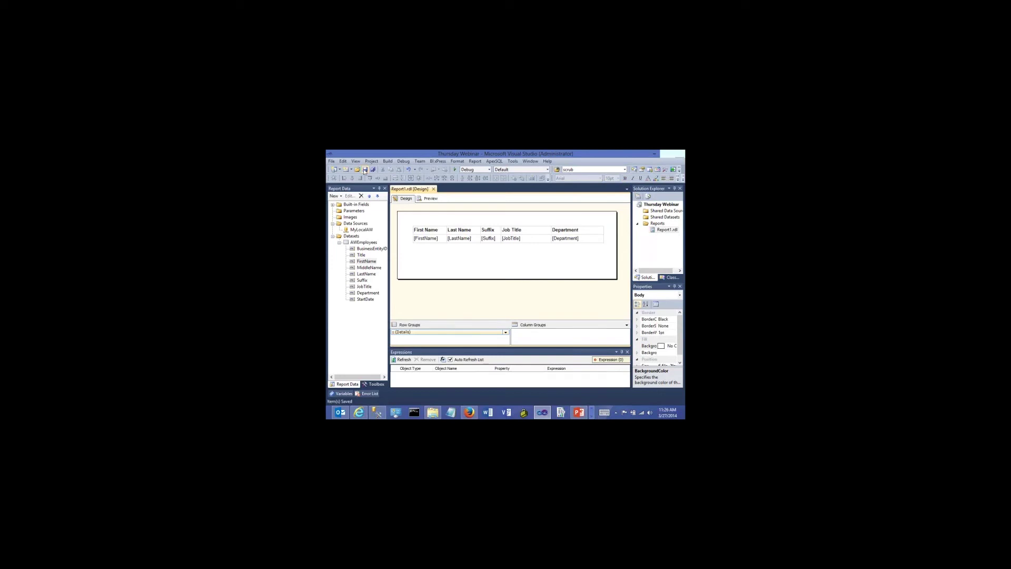
pyautogui.click(430, 199)
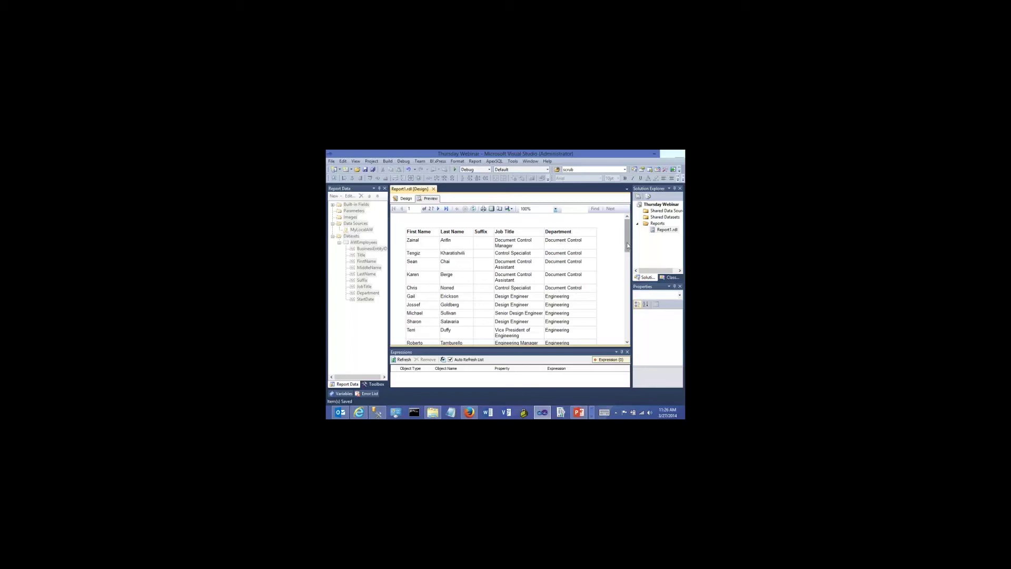
# Scroll through the 27-page employee preview, then switch back to Design view
pyautogui.scroll(-3, 558, 284)
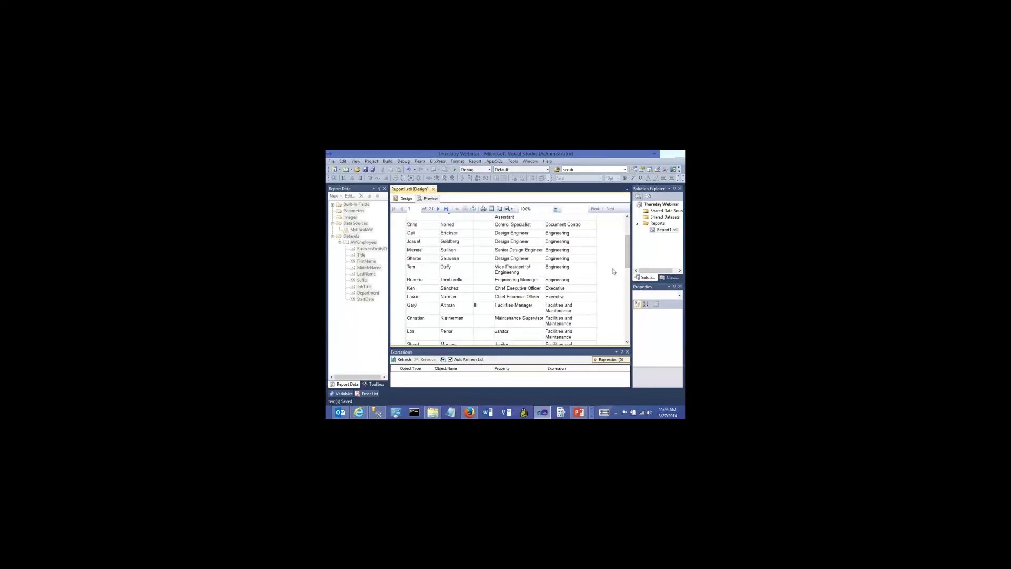
pyautogui.scroll(3, 604, 238)
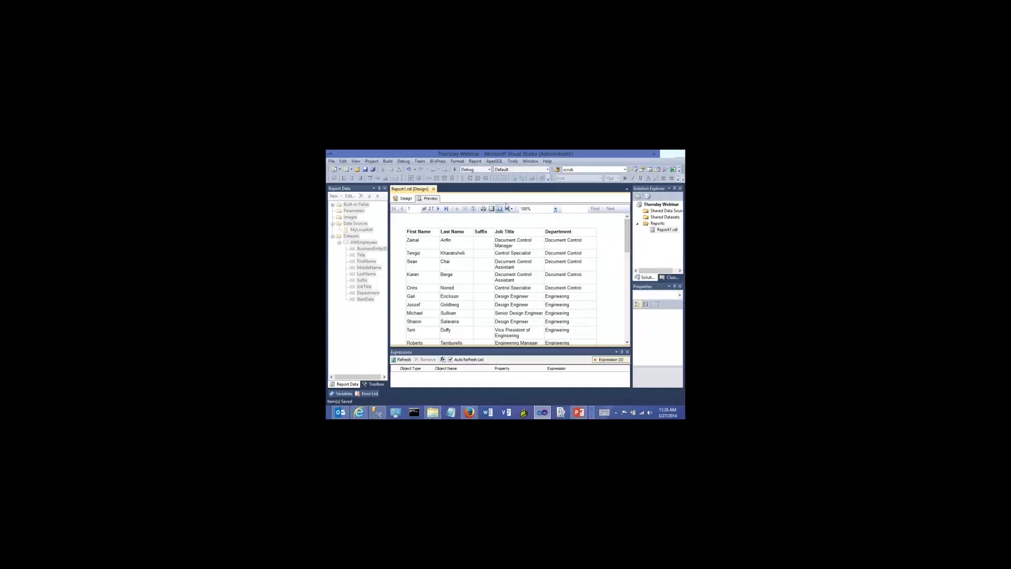
pyautogui.click(404, 199)
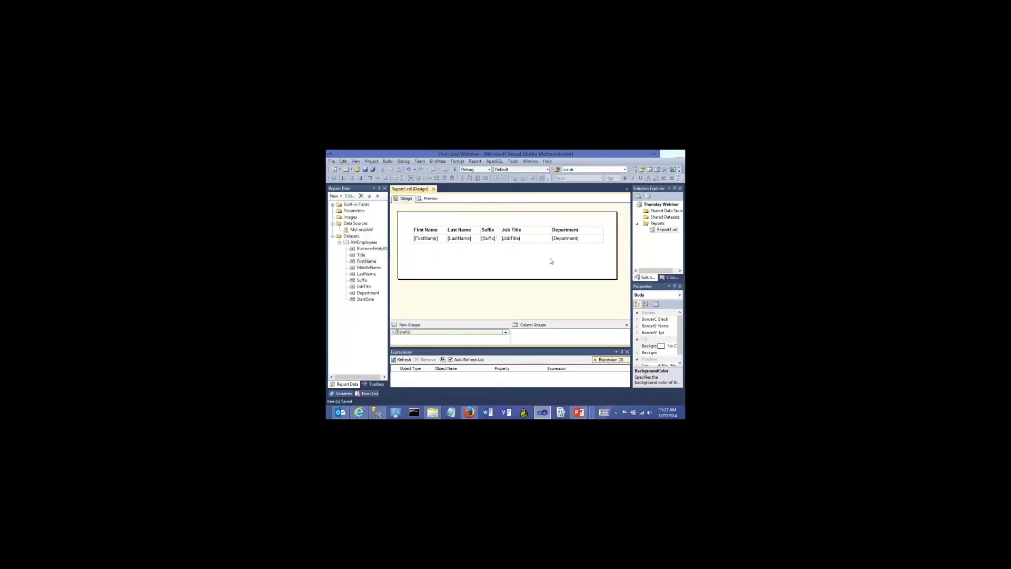
# Move the employee table down to leave room above it
pyautogui.click(448, 234)
pyautogui.click(409, 227)
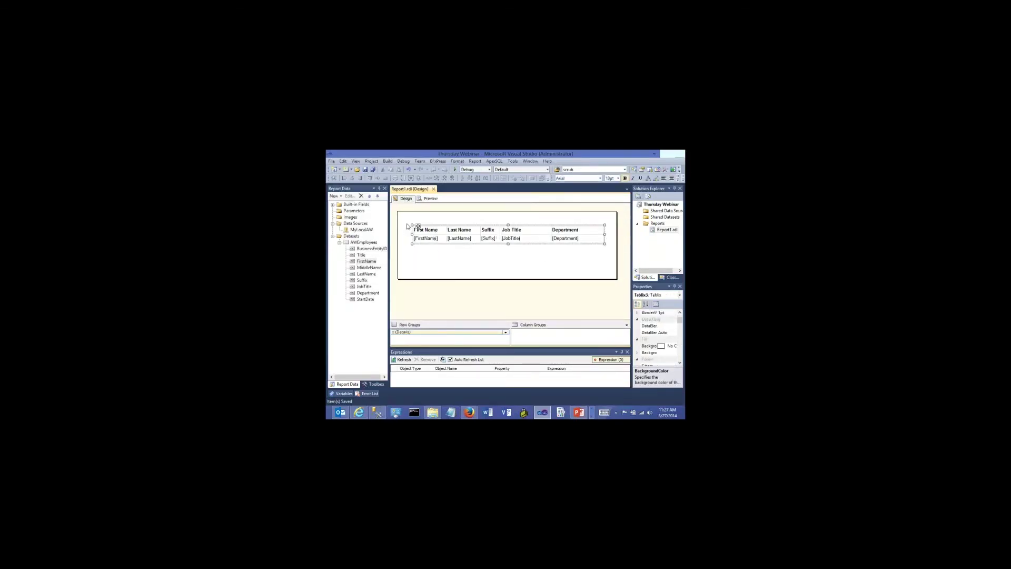
pyautogui.moveTo(407, 225); pyautogui.dragTo(404, 240)
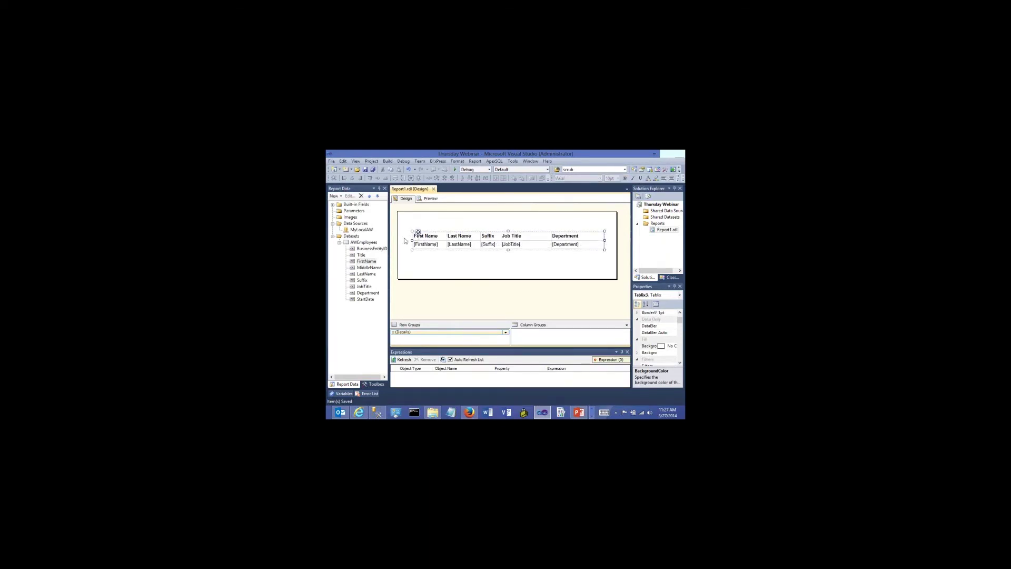
pyautogui.click(404, 240)
# Add a text box above the table reading 'Employees by department'
pyautogui.click(371, 383)
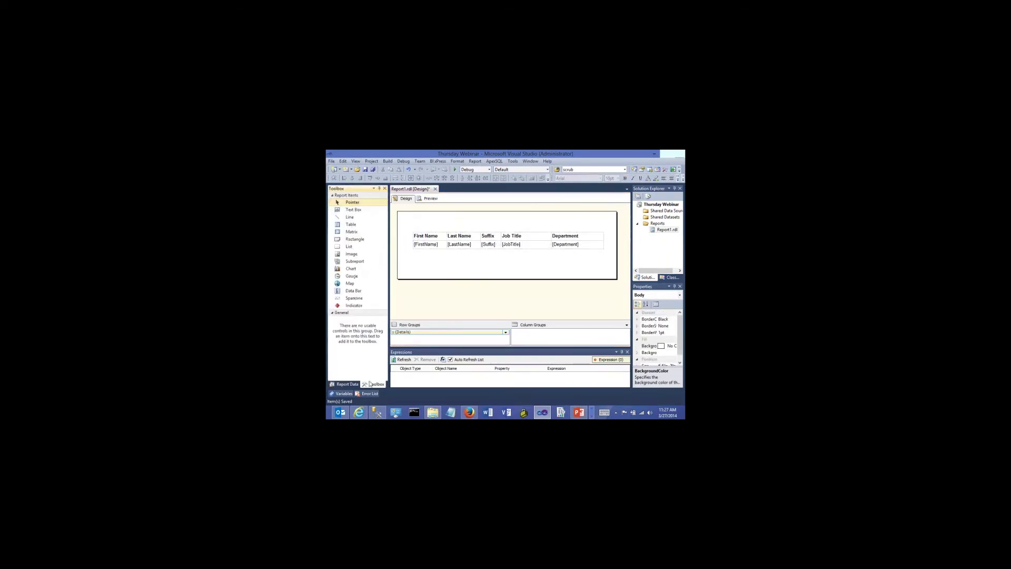
pyautogui.moveTo(352, 210); pyautogui.dragTo(606, 231)
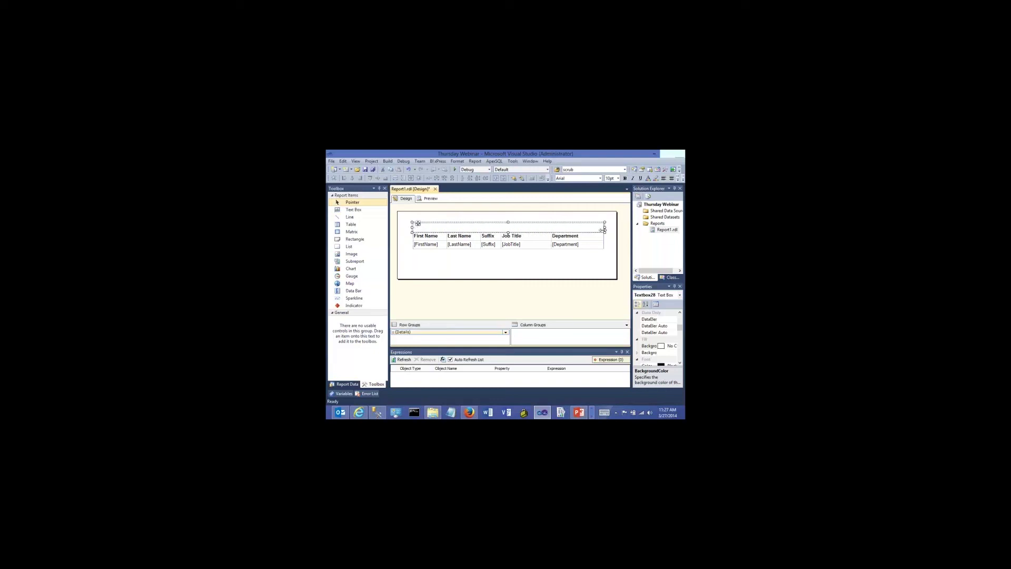
pyautogui.click(526, 227)
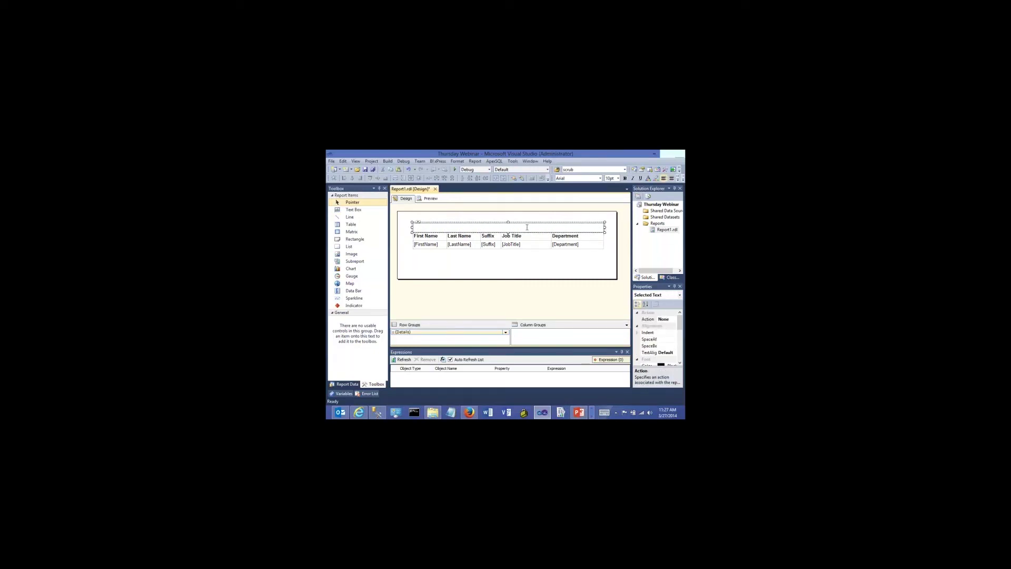
pyautogui.write('Employees by department')
pyautogui.click(498, 265)
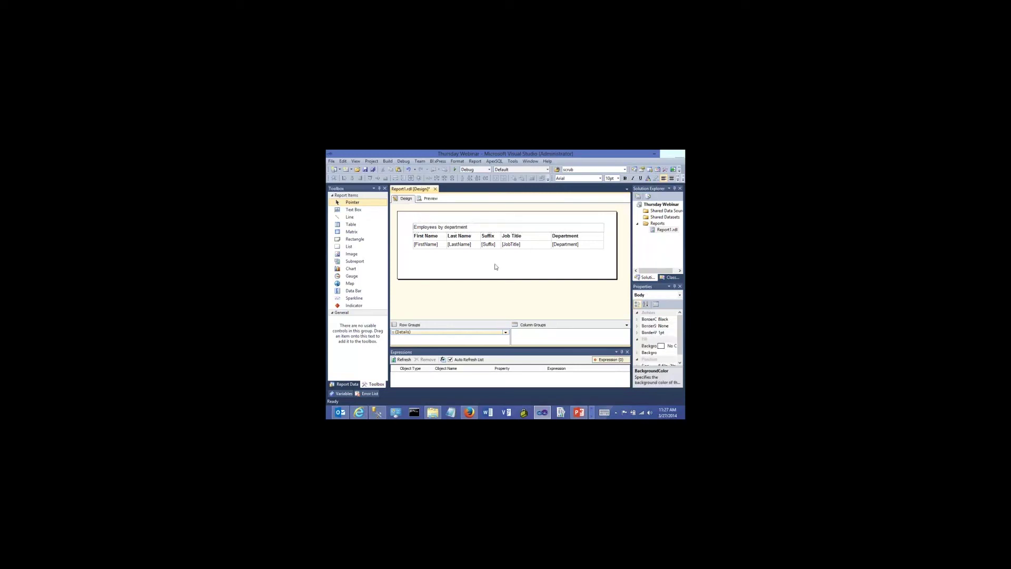
# Save the report, then centre the title text and set it to 16pt
pyautogui.click(373, 170)
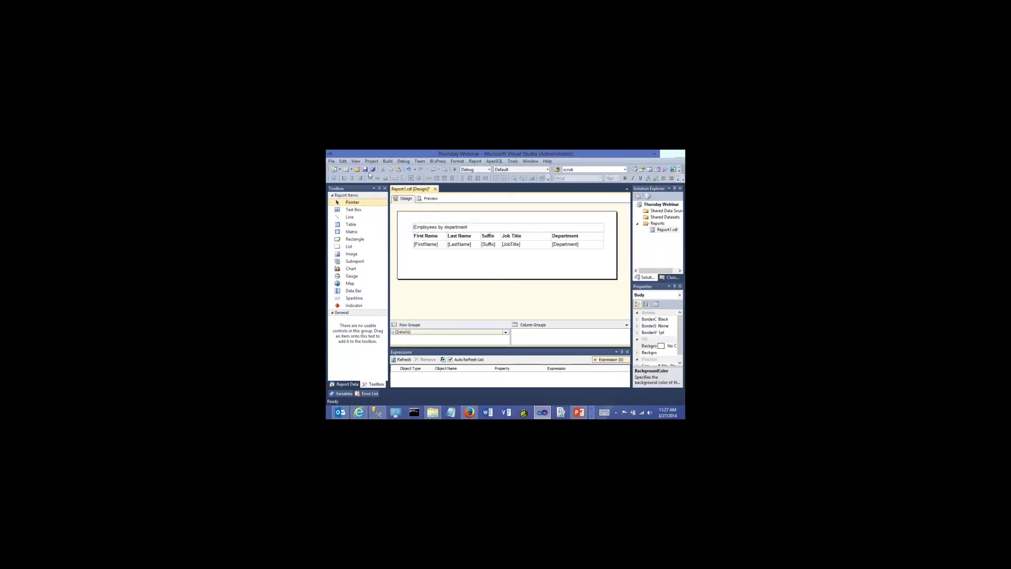
pyautogui.click(439, 226)
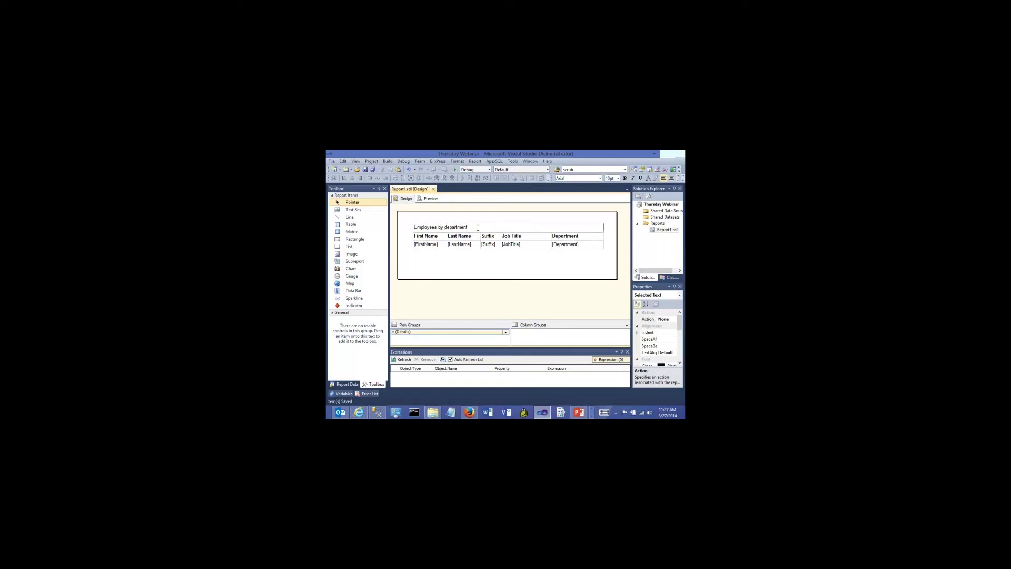
pyautogui.moveTo(477, 227); pyautogui.dragTo(412, 227)
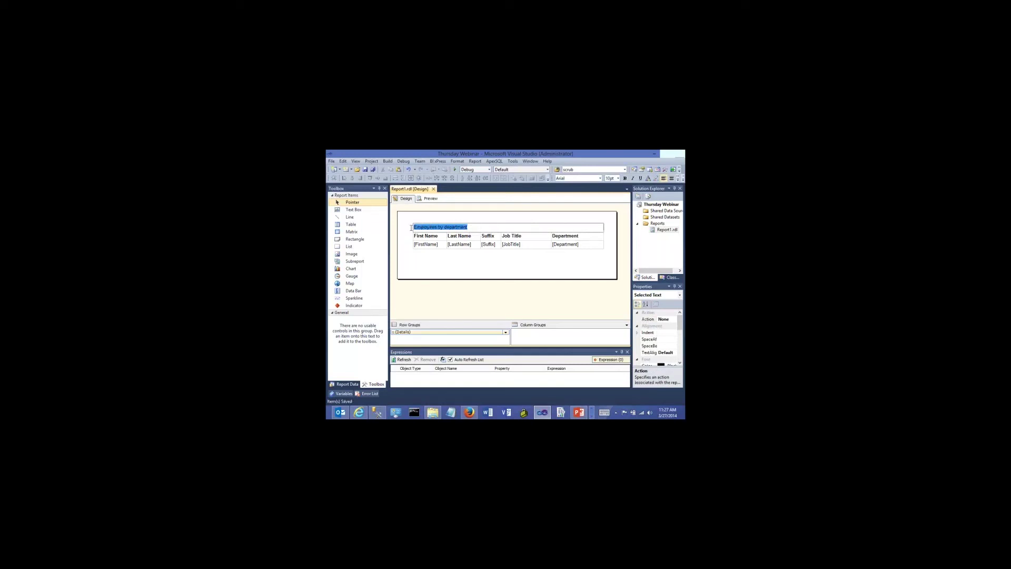
pyautogui.click(670, 179)
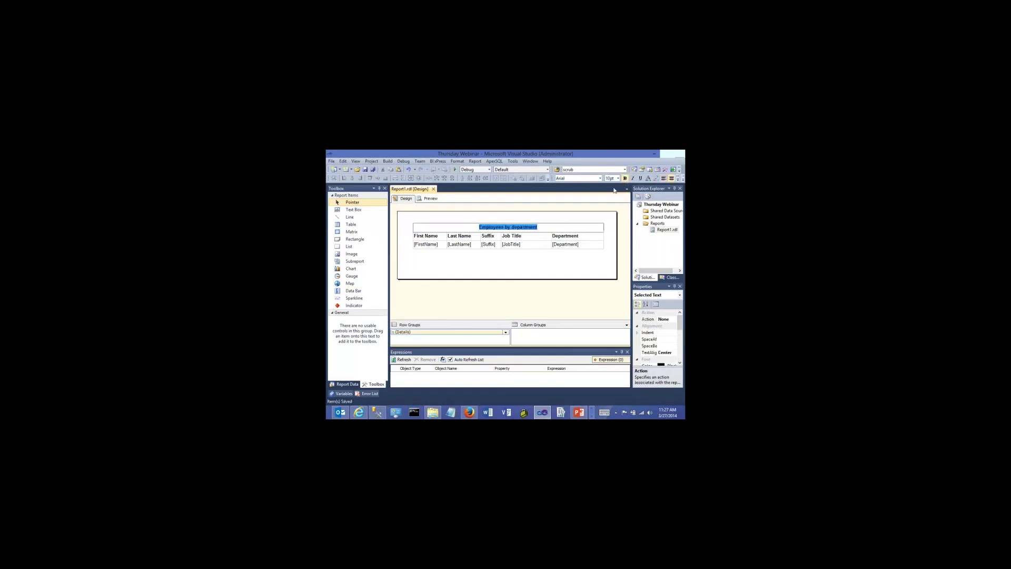
pyautogui.press('Escape')
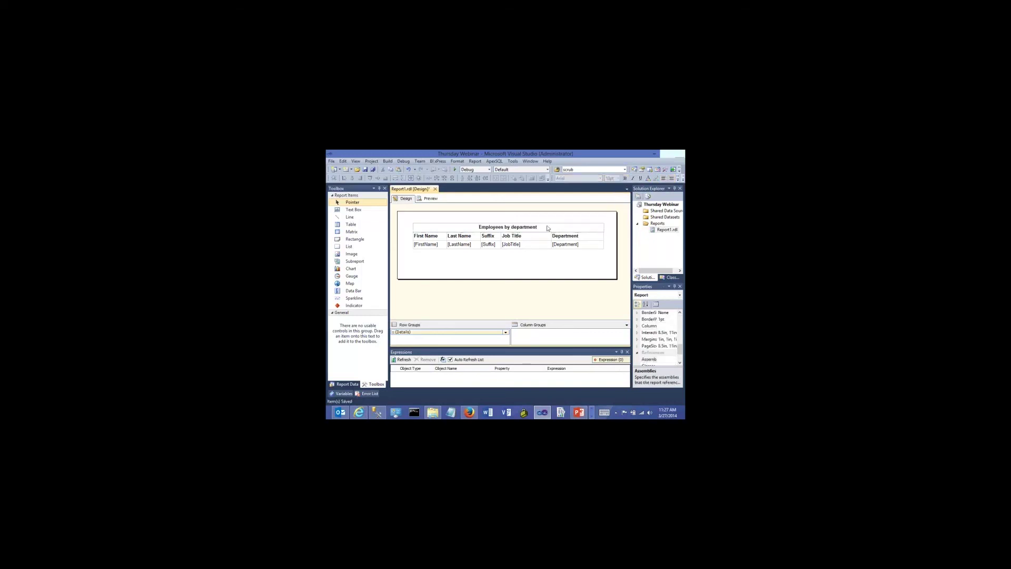
pyautogui.click(617, 178)
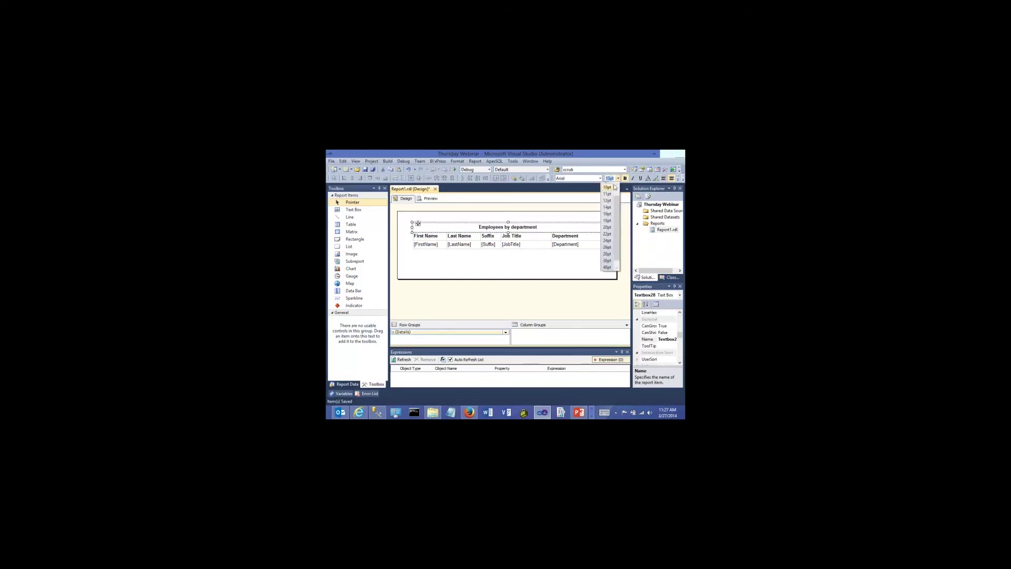
pyautogui.click(608, 214)
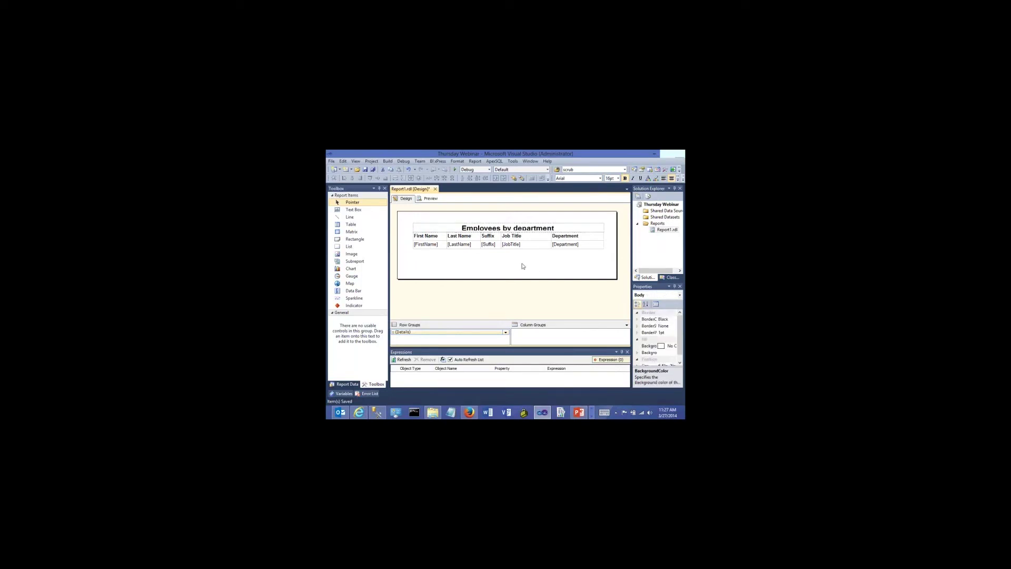
# Make the 'Employees by department' title text italic
pyautogui.click(565, 230)
pyautogui.moveTo(565, 230); pyautogui.dragTo(461, 228)
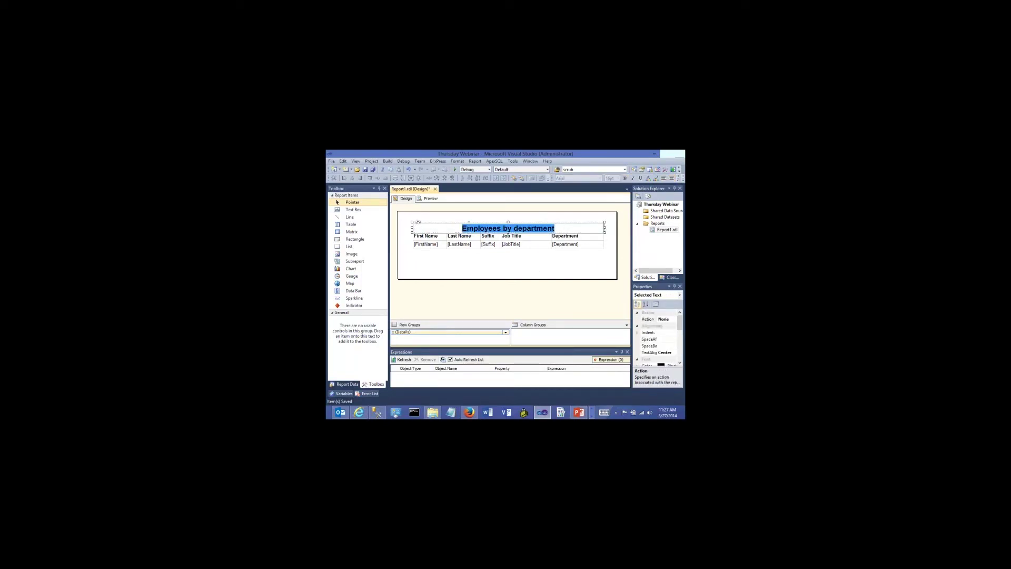
pyautogui.click(633, 178)
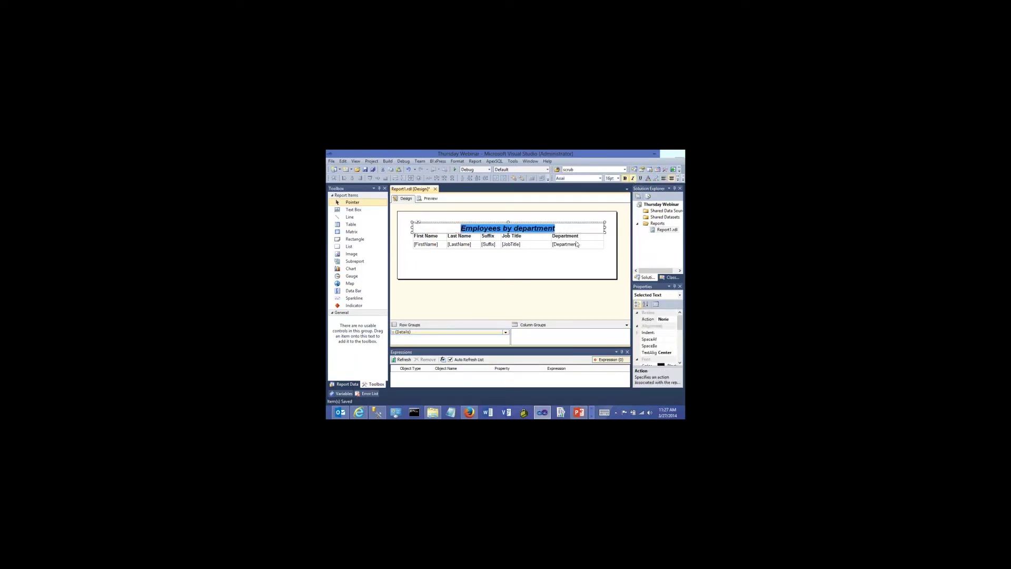
pyautogui.click(467, 253)
# Move the title text box up toward the top of the page
pyautogui.click(421, 232)
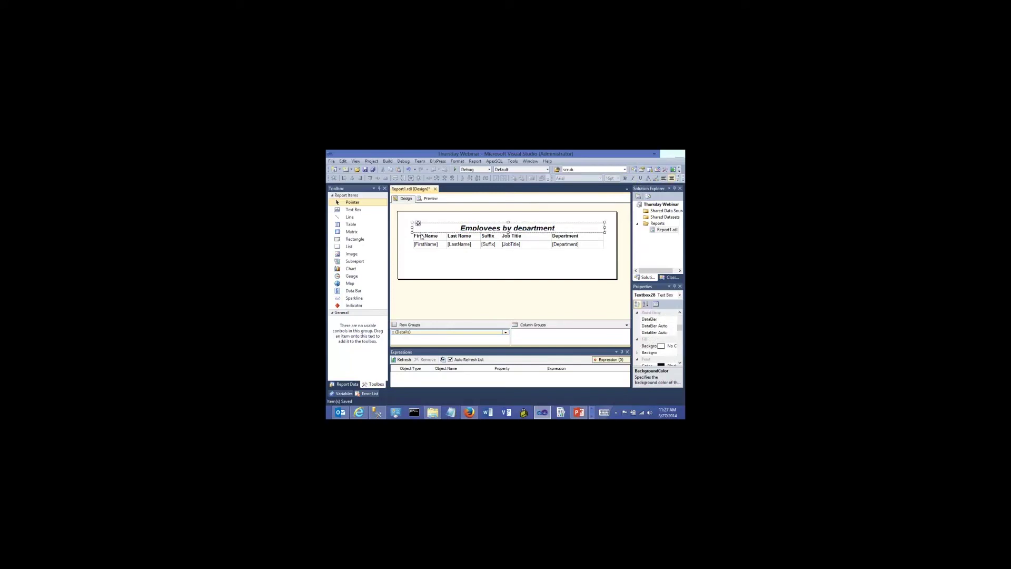
pyautogui.click(421, 237)
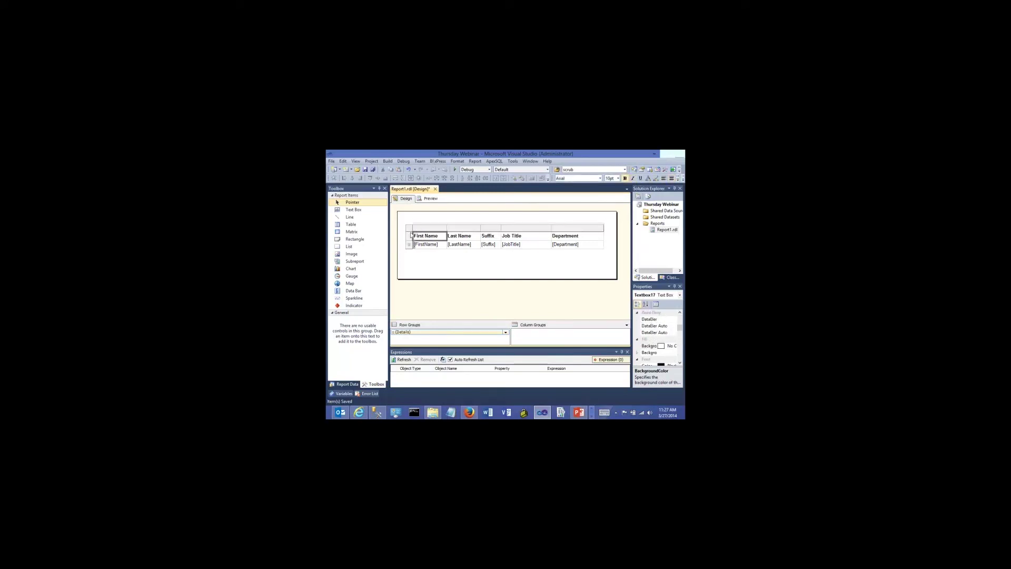
pyautogui.click(590, 235)
pyautogui.click(582, 246)
pyautogui.click(415, 226)
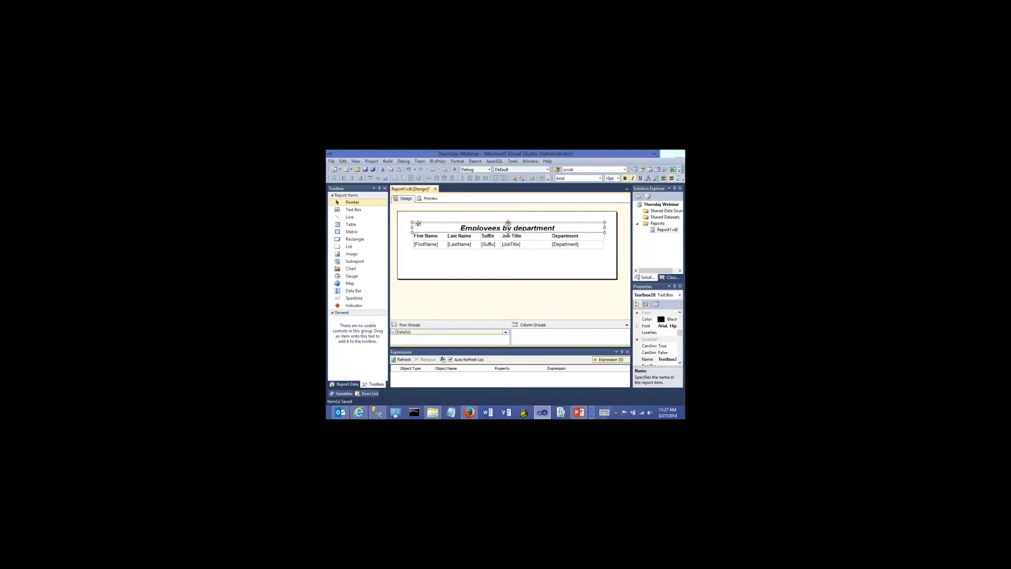
pyautogui.moveTo(508, 228); pyautogui.dragTo(509, 223)
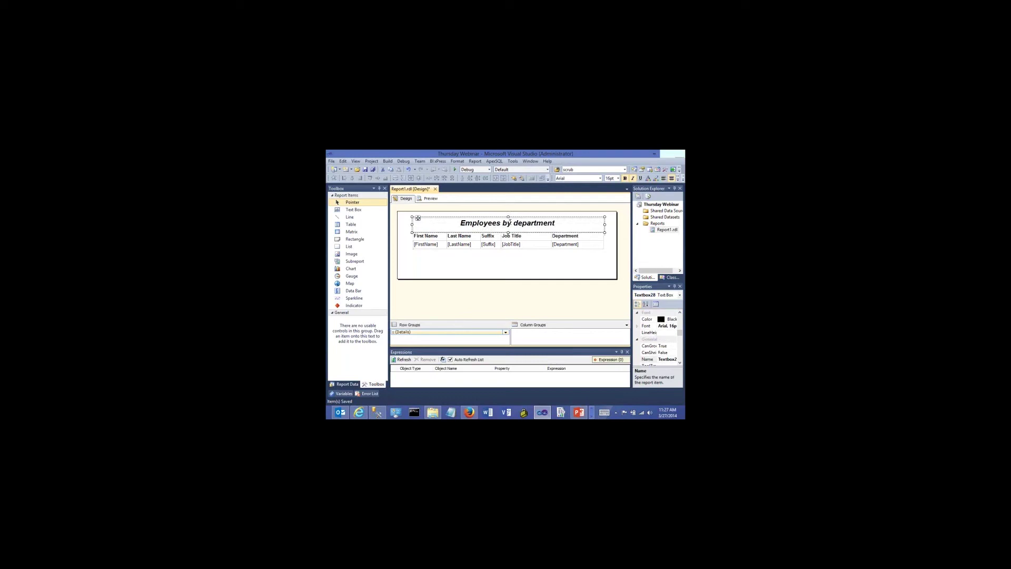
pyautogui.click(503, 262)
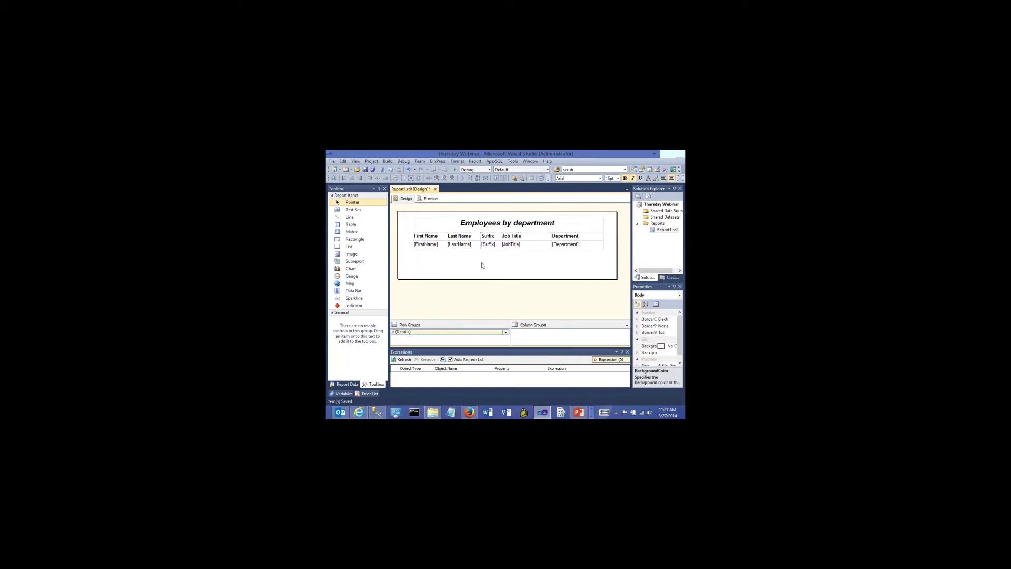
pyautogui.click(430, 199)
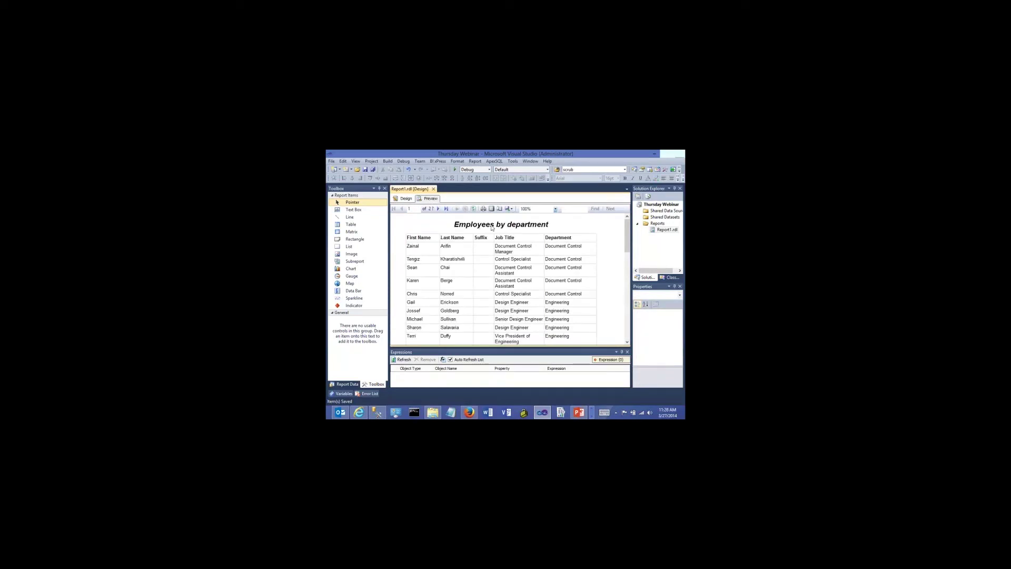
pyautogui.click(404, 199)
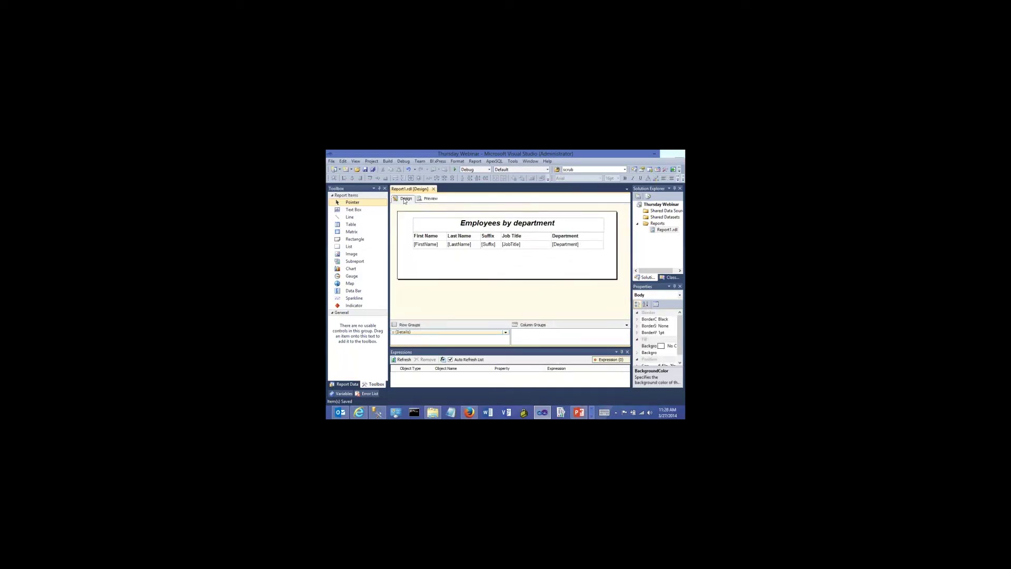
pyautogui.click(431, 199)
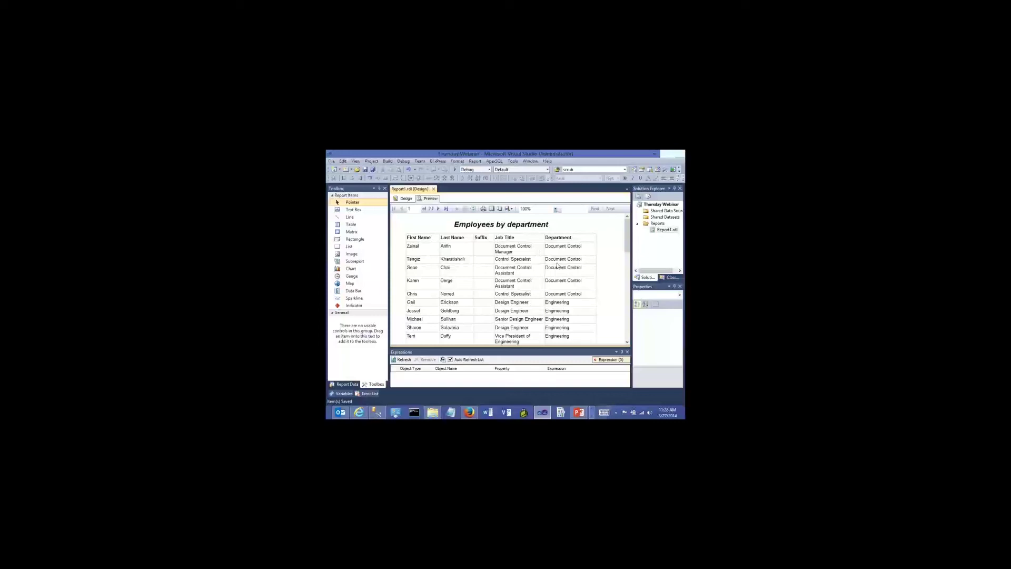
# Add a parent group on [Department] to the detail row, with a group header row
pyautogui.click(405, 200)
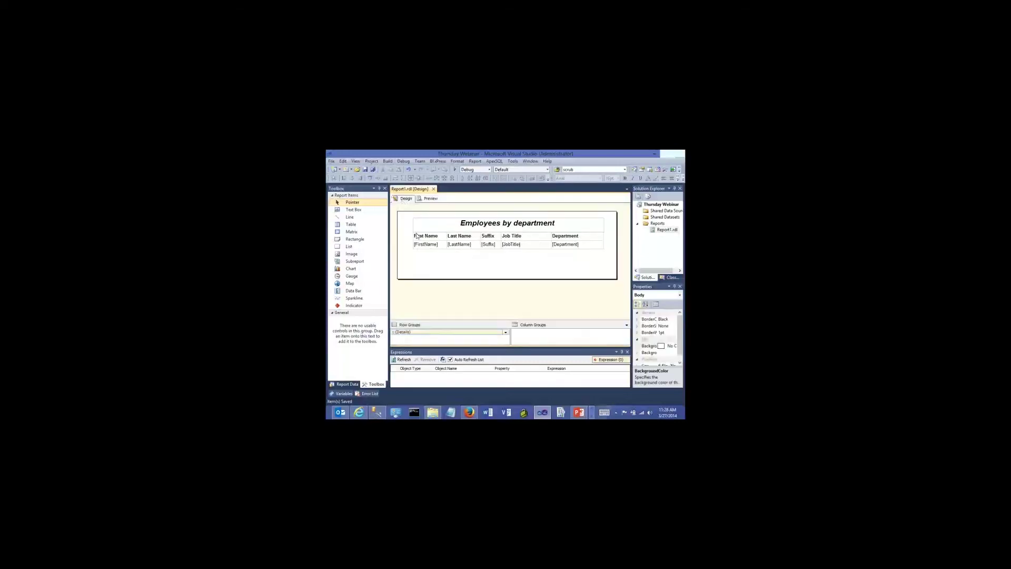
pyautogui.click(428, 248)
pyautogui.keyDown('shift'); pyautogui.click(424, 236); pyautogui.keyUp('shift')
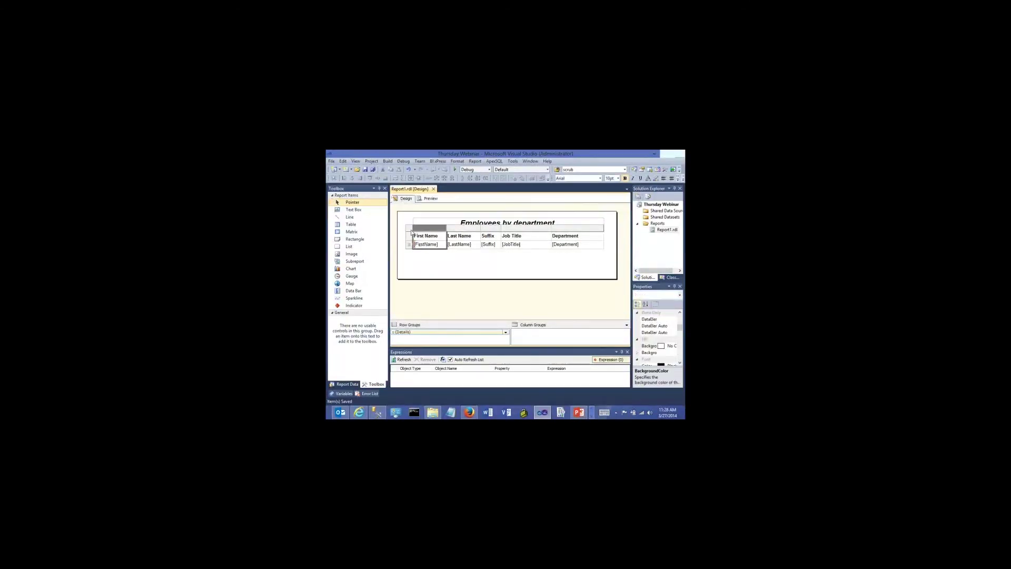
pyautogui.click(416, 245)
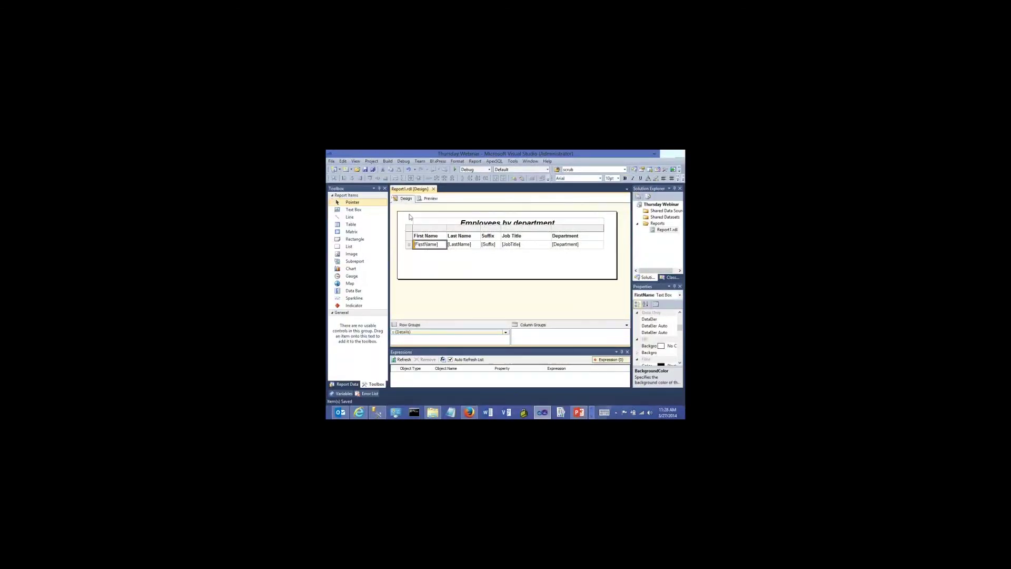
pyautogui.click(409, 246)
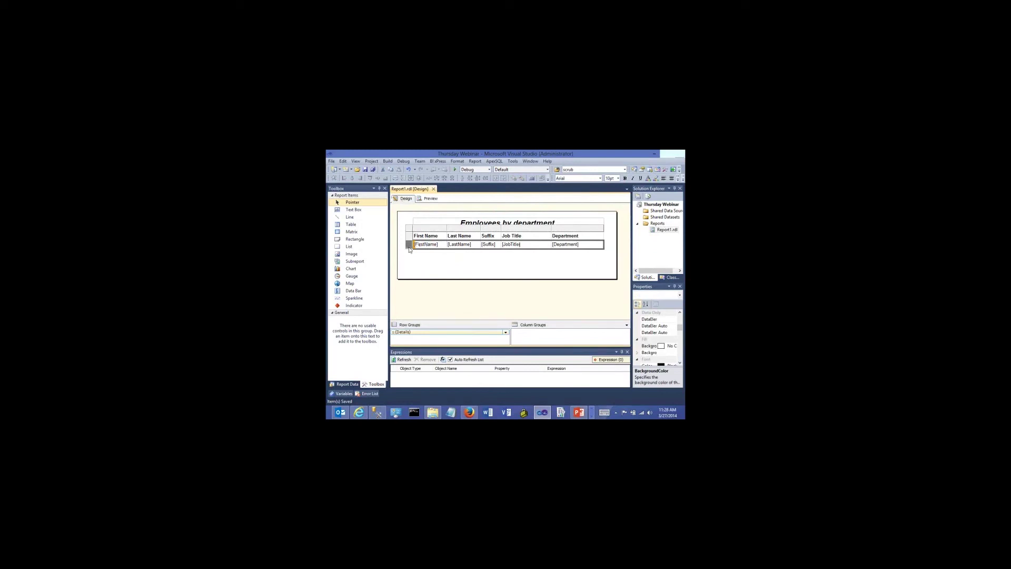
pyautogui.rightClick(409, 249)
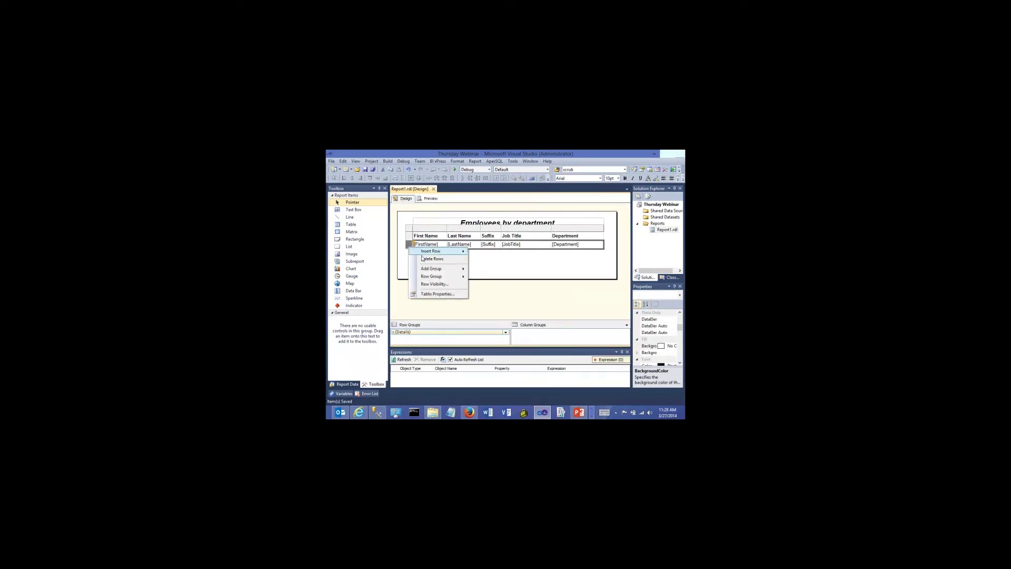
pyautogui.moveTo(431, 269)
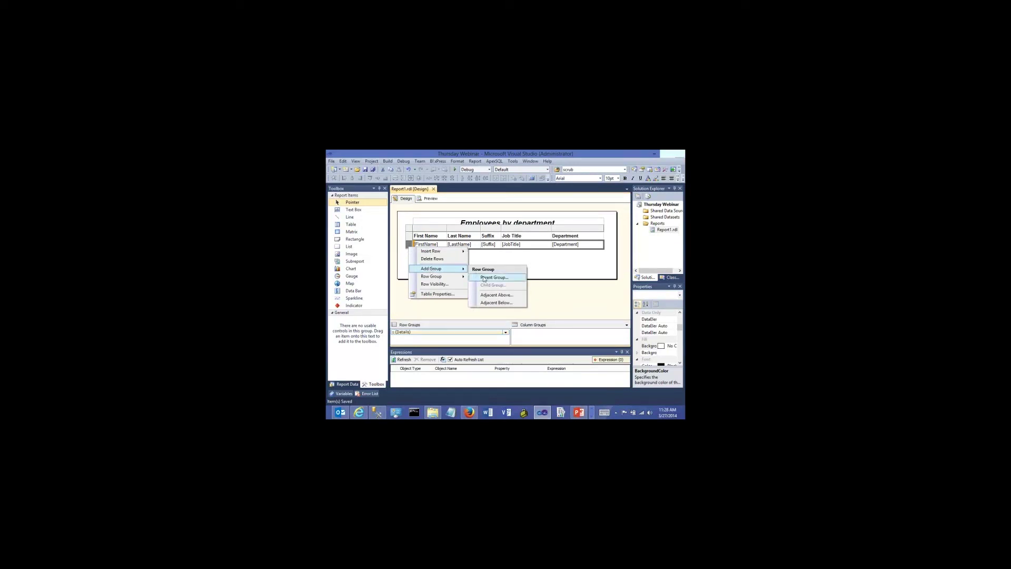
pyautogui.click(484, 278)
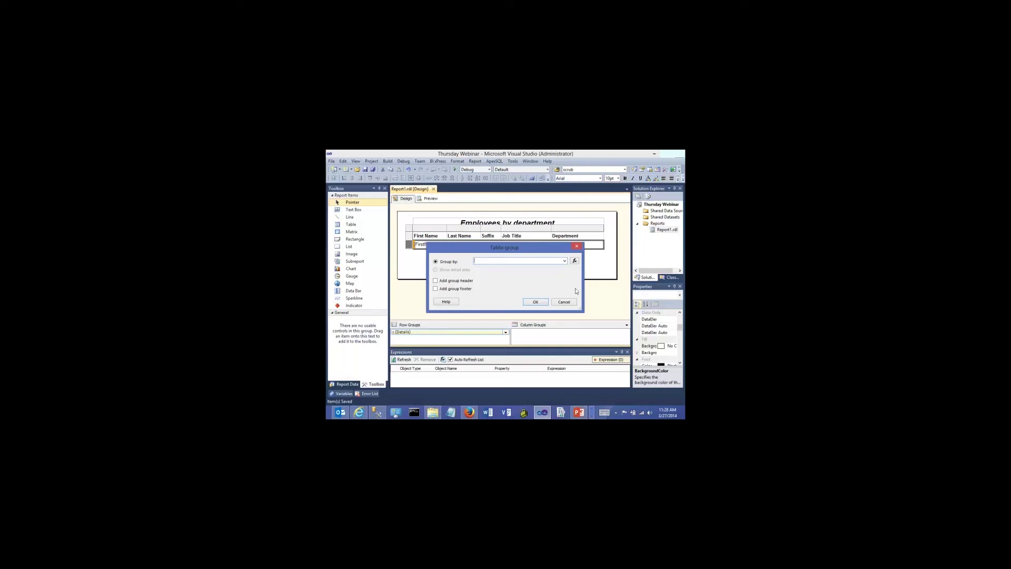
pyautogui.click(564, 261)
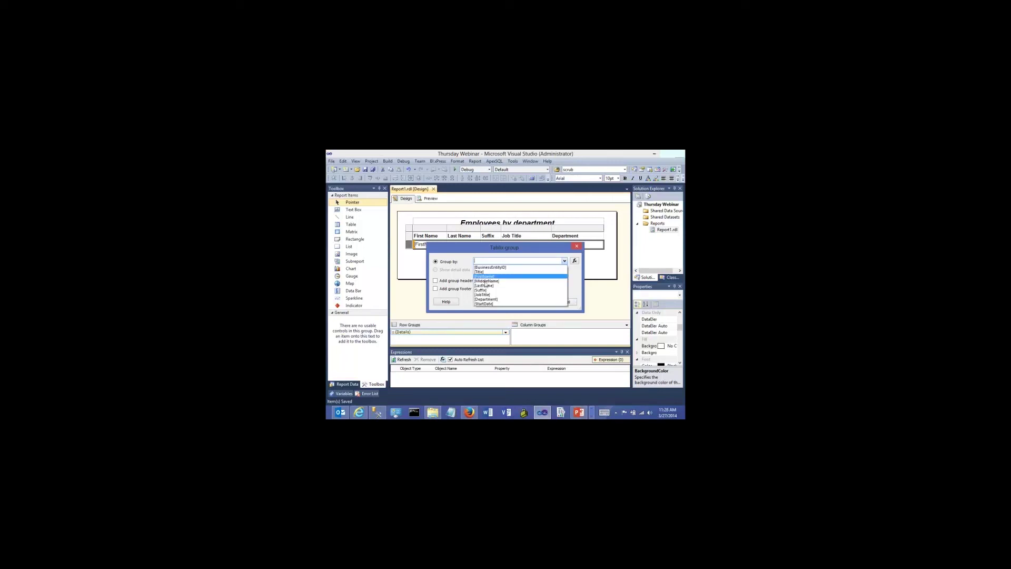
pyautogui.click(484, 299)
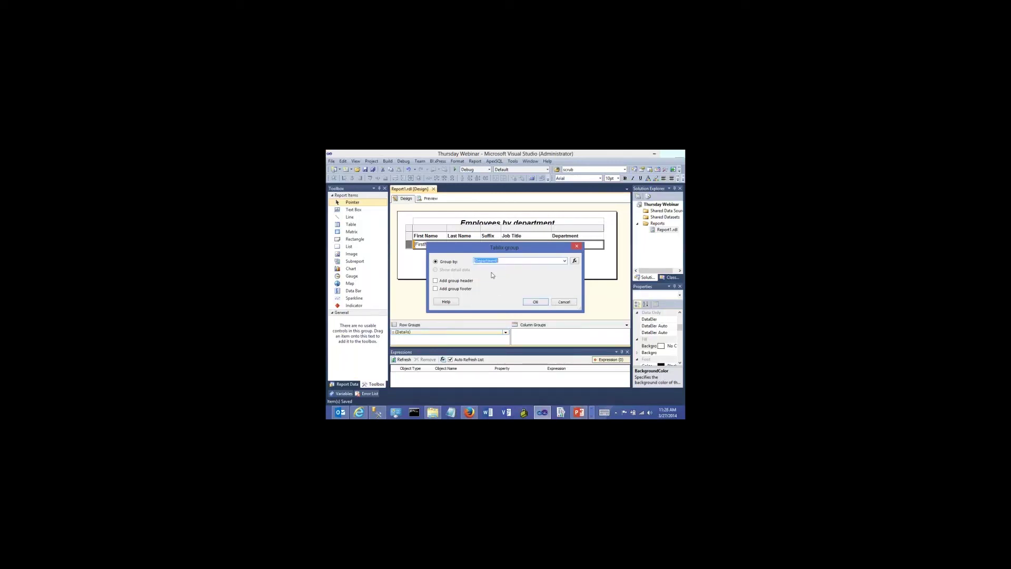
pyautogui.click(435, 281)
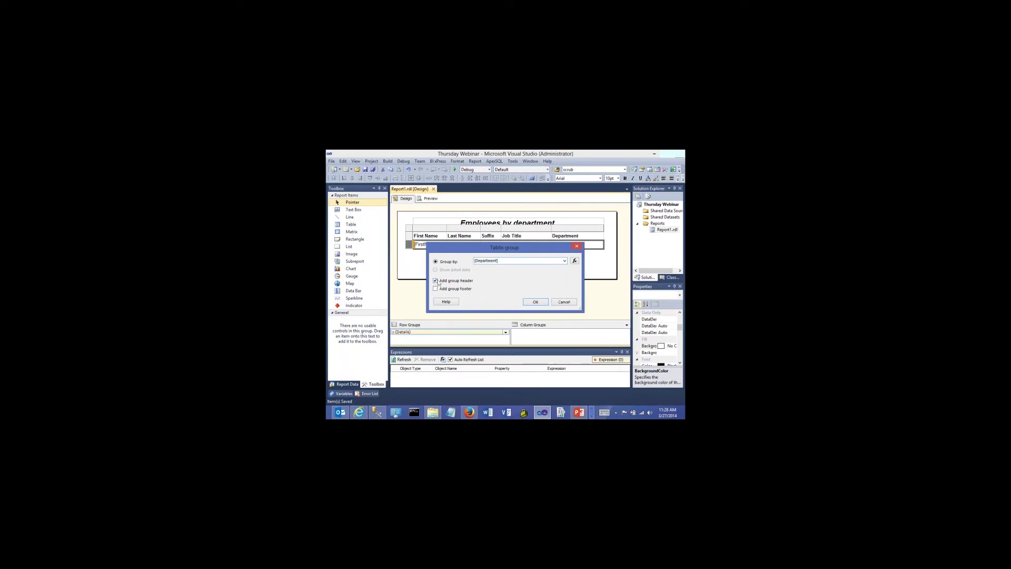
pyautogui.click(534, 301)
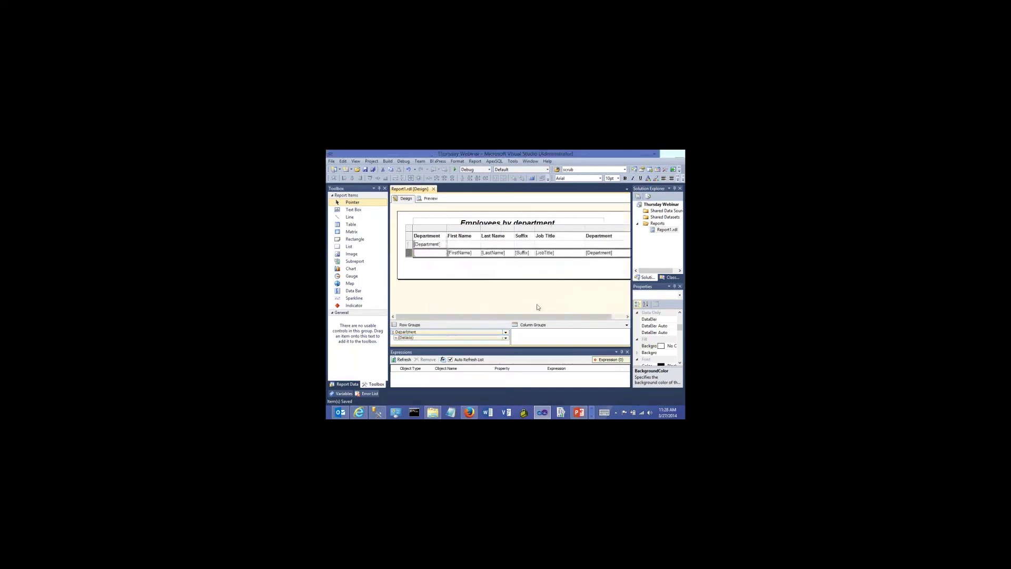
# Save the report and preview the output, scrolling through the department headings
pyautogui.click(483, 274)
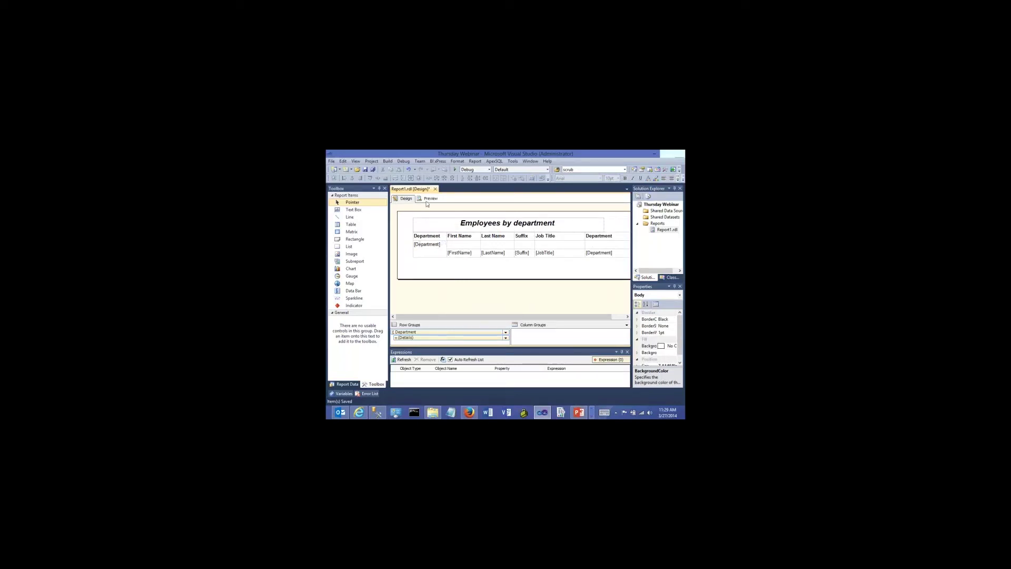
pyautogui.click(365, 169)
pyautogui.click(428, 199)
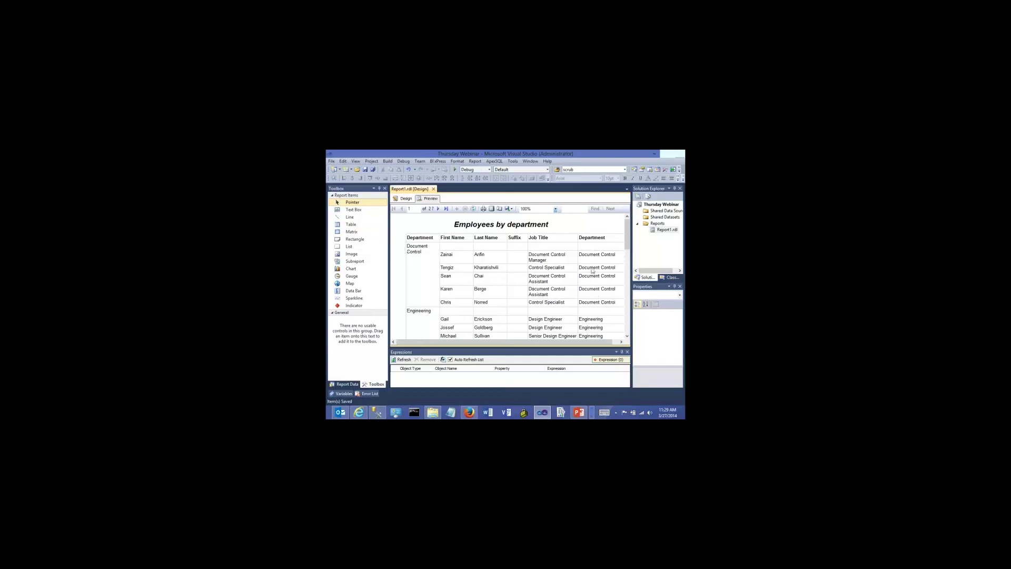
pyautogui.scroll(-3, 455, 255)
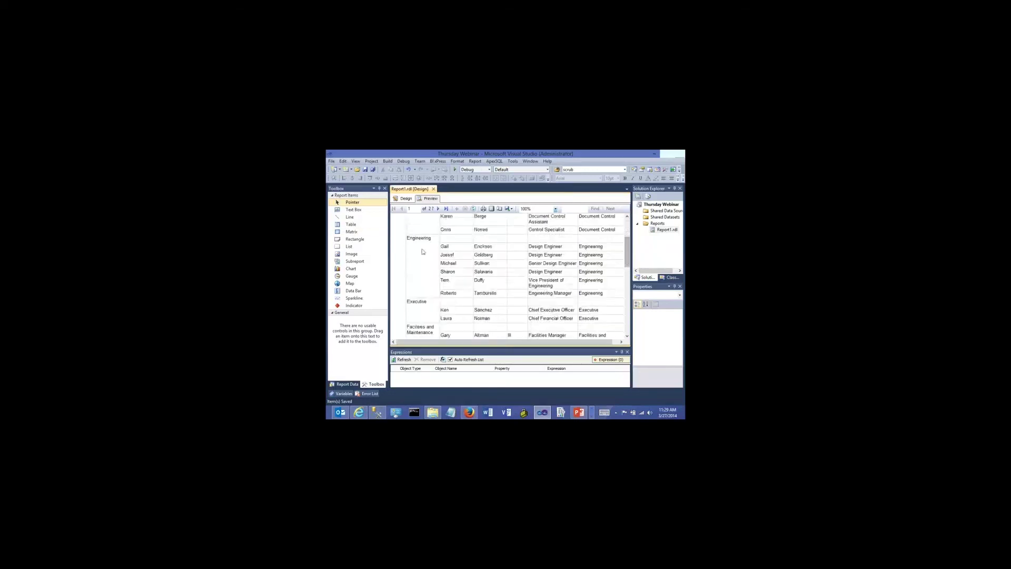
pyautogui.moveTo(627, 261); pyautogui.dragTo(627, 237)
pyautogui.click(404, 199)
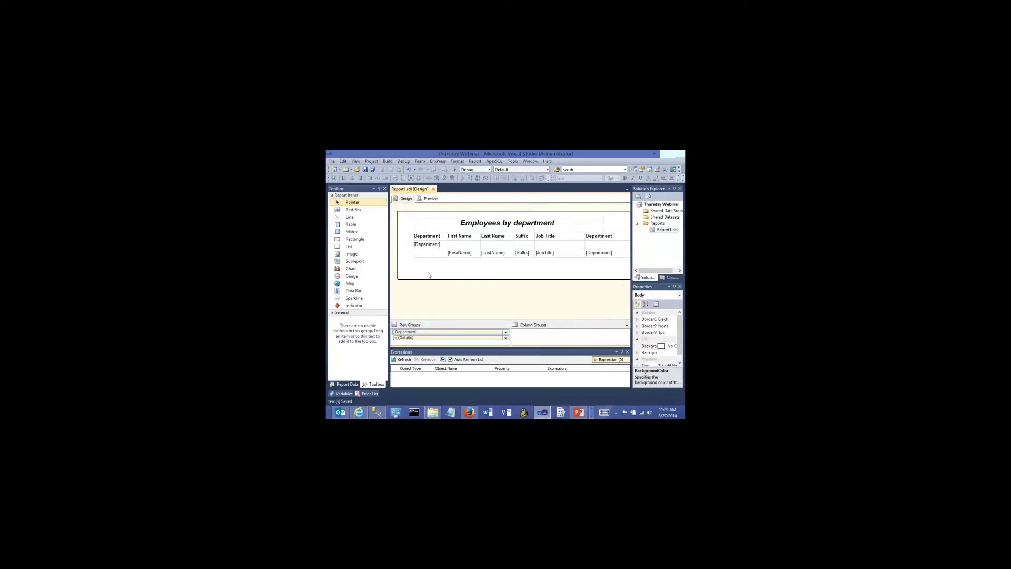
# Undo the Department grouping and save the report
pyautogui.hotkey('ctrl', 'z')
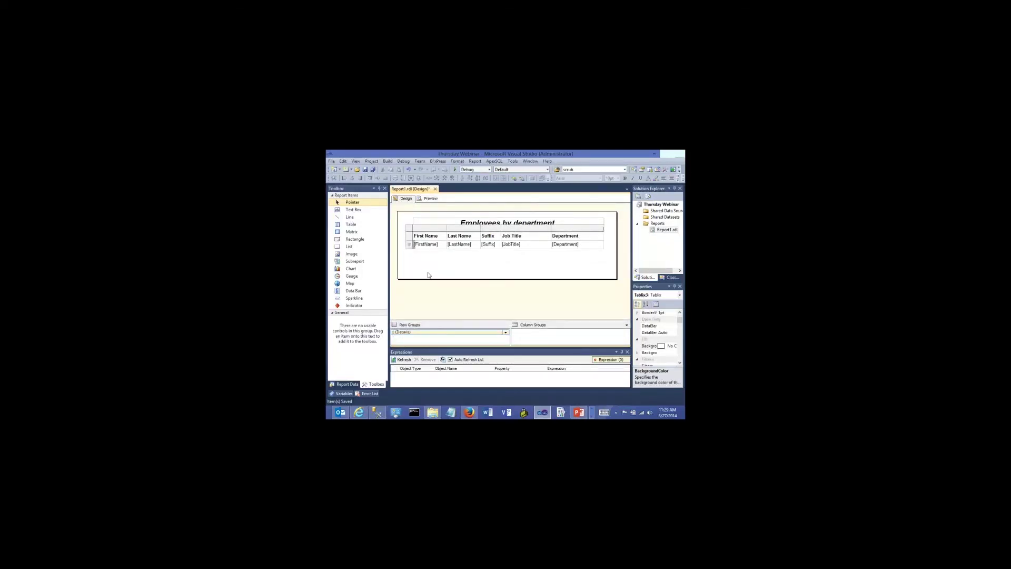
pyautogui.click(424, 299)
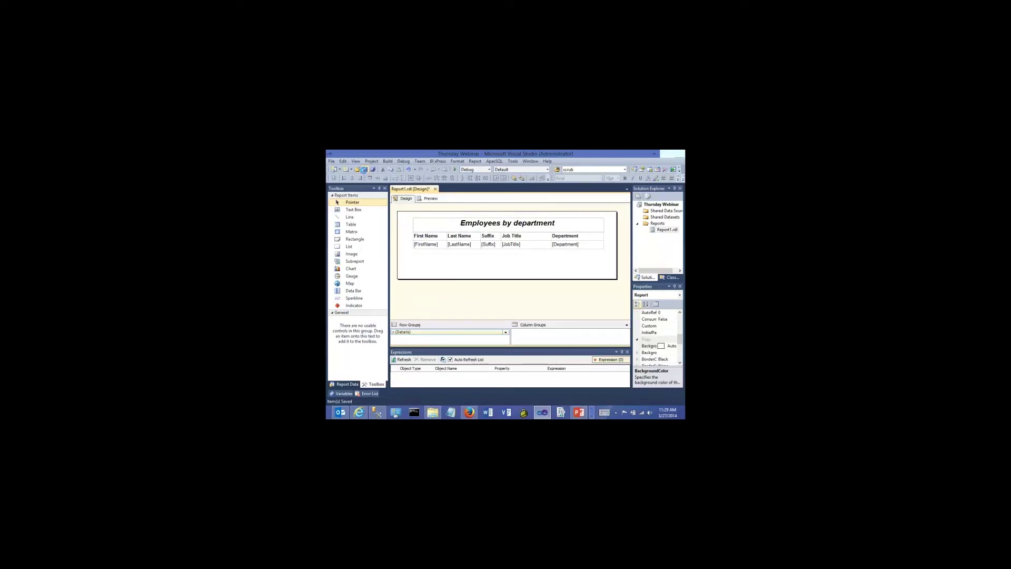
pyautogui.hotkey('ctrl', 's')
# Drag the Department field into Row Groups, preview it, then undo that grouping
pyautogui.click(351, 388)
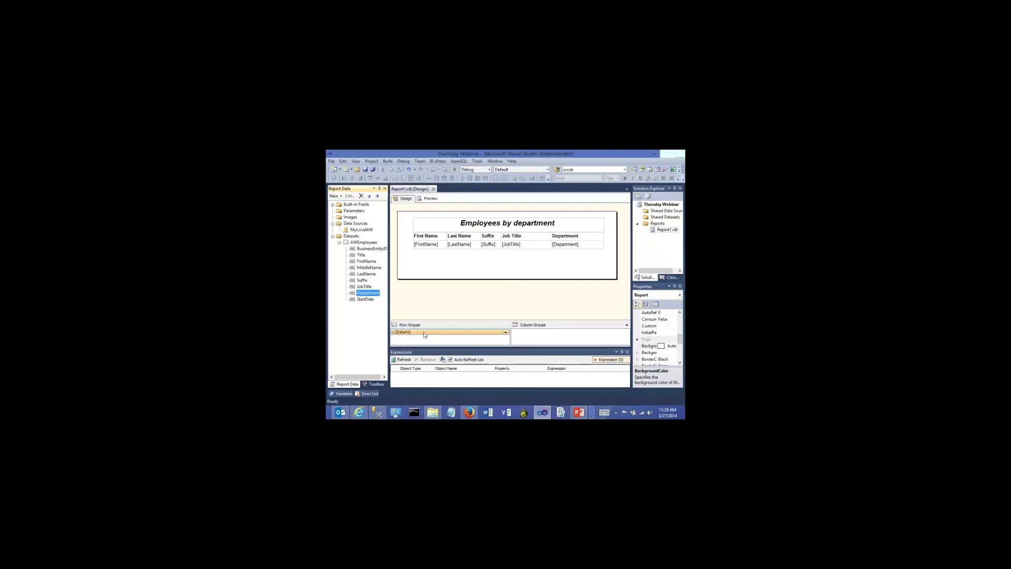
pyautogui.moveTo(357, 294); pyautogui.dragTo(396, 333)
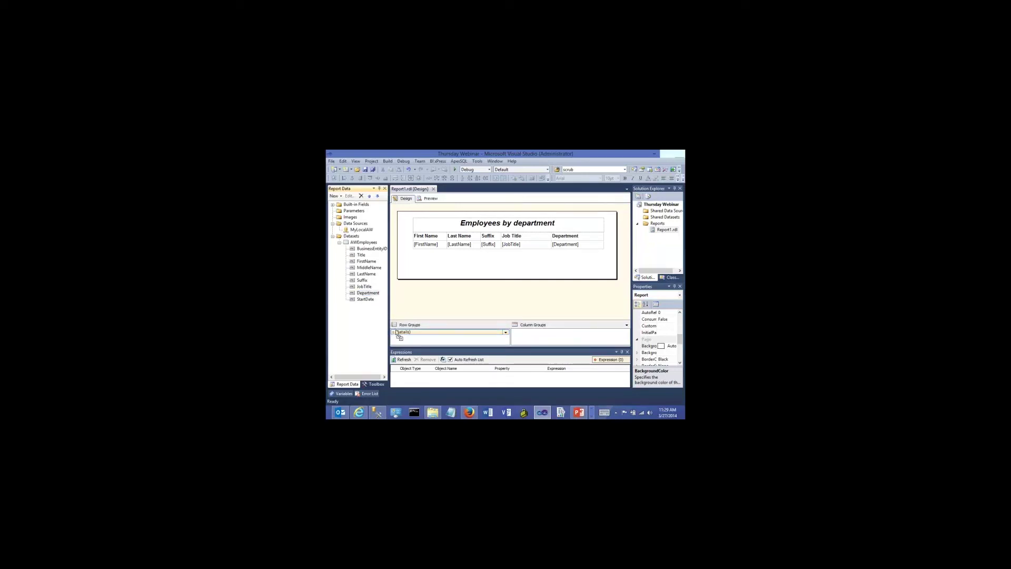
pyautogui.click(428, 304)
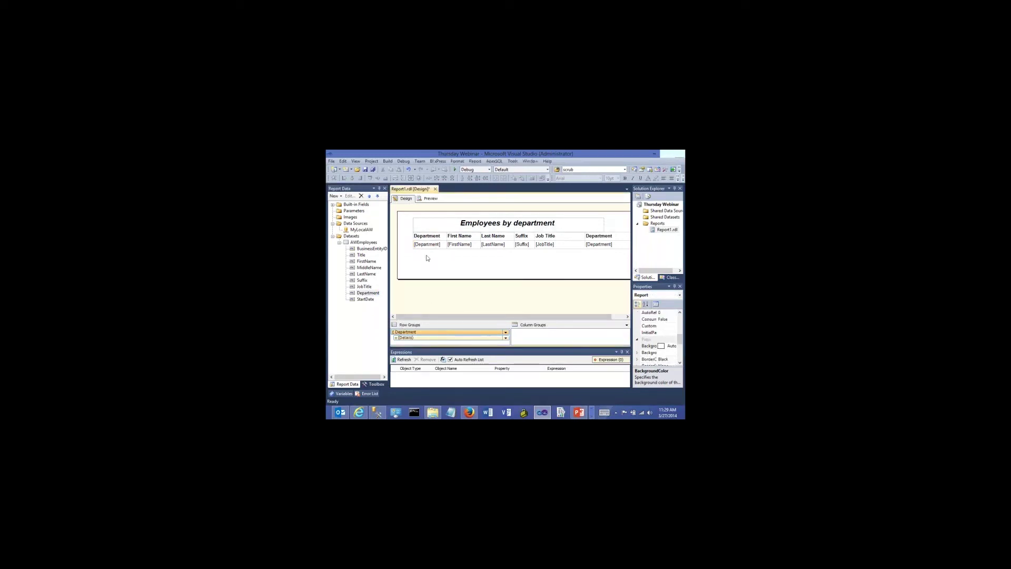
pyautogui.click(426, 199)
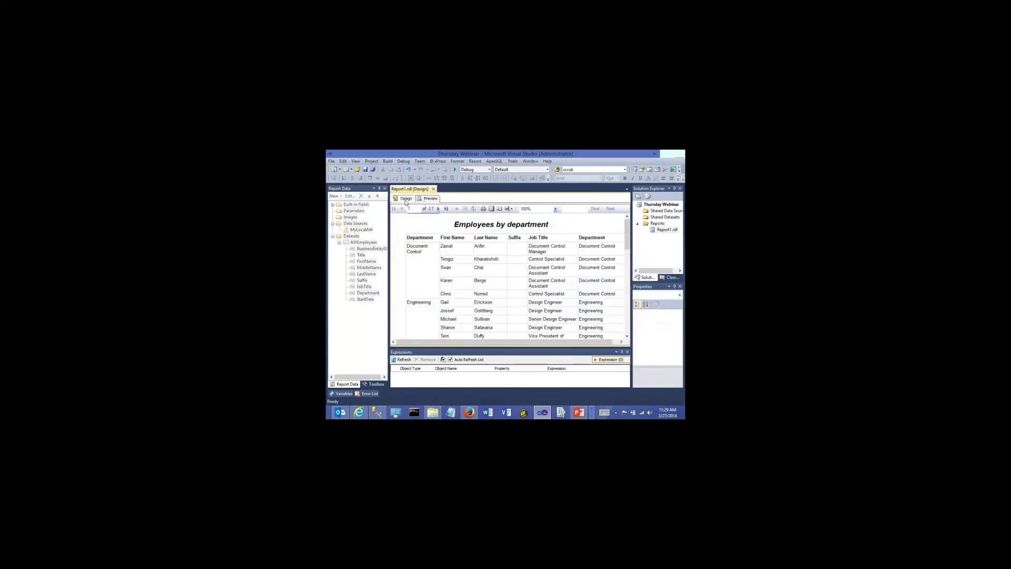
pyautogui.click(405, 199)
pyautogui.hotkey('ctrl', 'z')
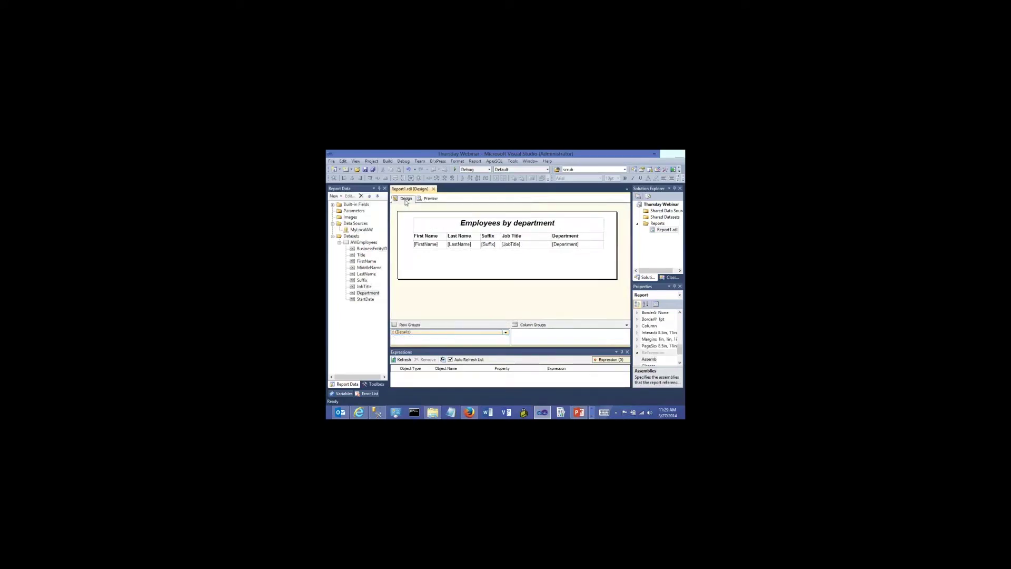
pyautogui.click(429, 245)
# Add a [Department] parent group with a header row to the detail row, then save
pyautogui.click(408, 244)
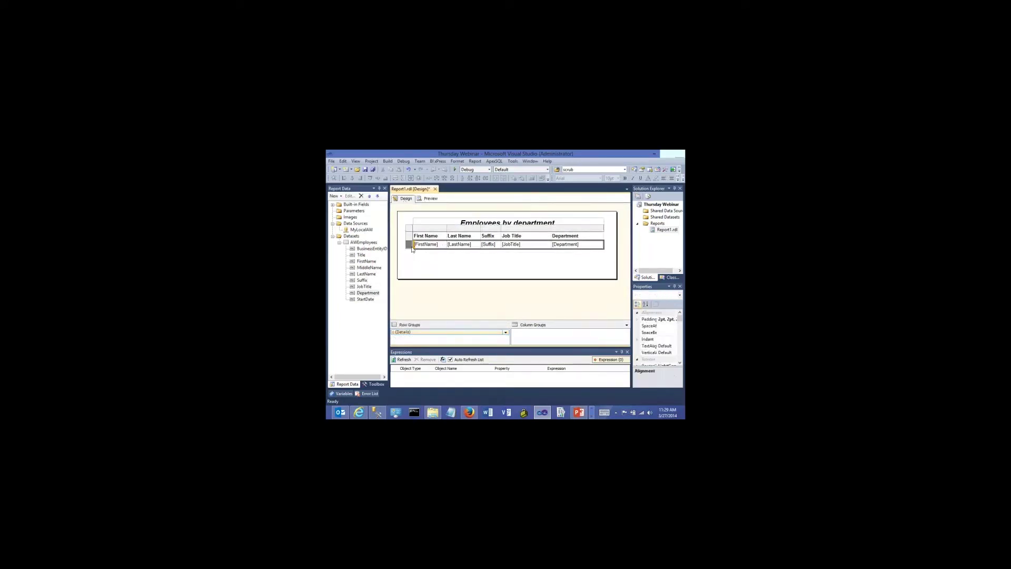
pyautogui.rightClick(409, 244)
pyautogui.moveTo(434, 269)
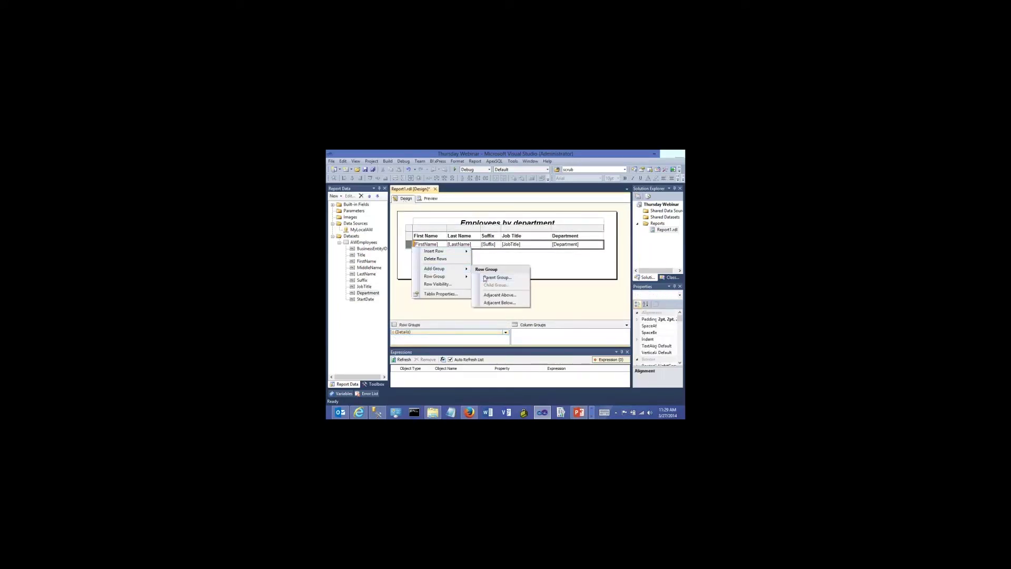
pyautogui.click(495, 277)
pyautogui.click(499, 262)
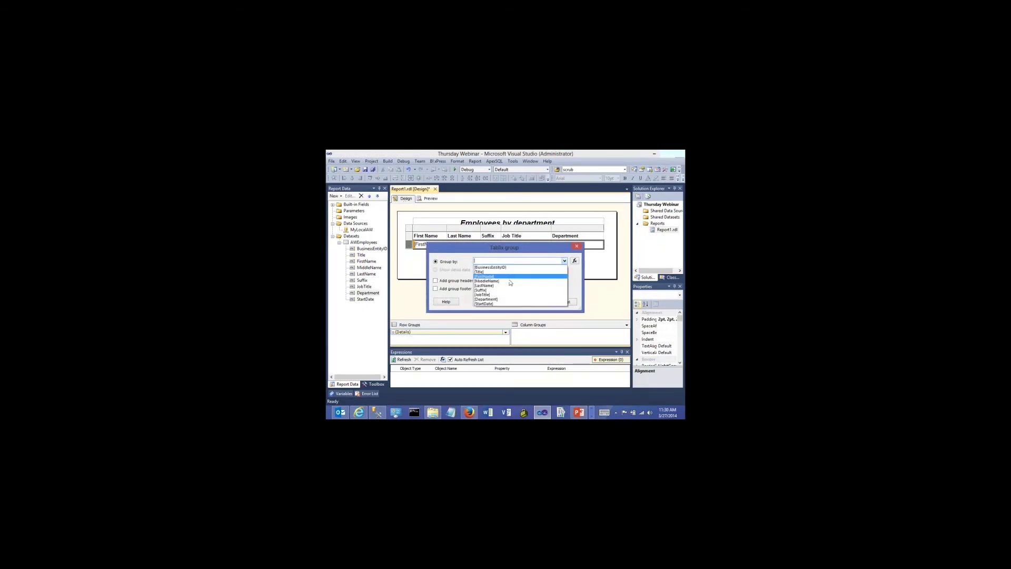
pyautogui.click(500, 299)
pyautogui.click(448, 280)
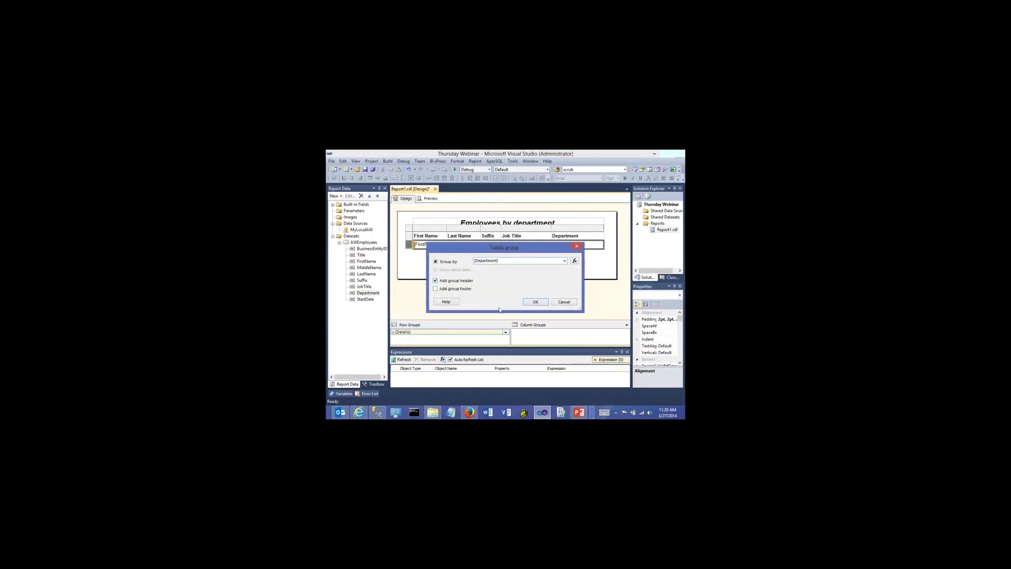
pyautogui.click(535, 301)
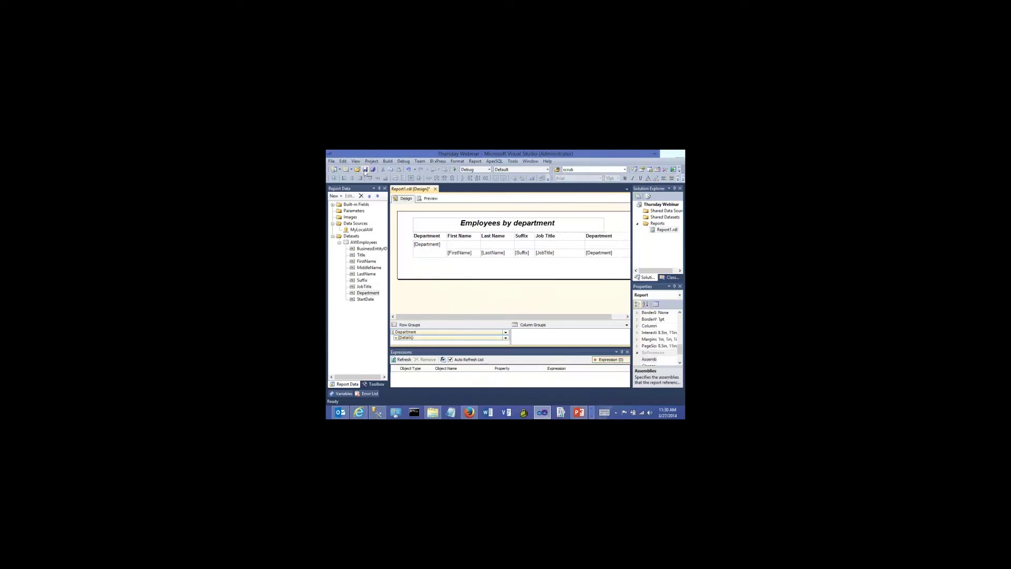
pyautogui.hotkey('ctrl', 's')
# Preview the grouped report with the Report Data panel narrowed for more room
pyautogui.click(430, 198)
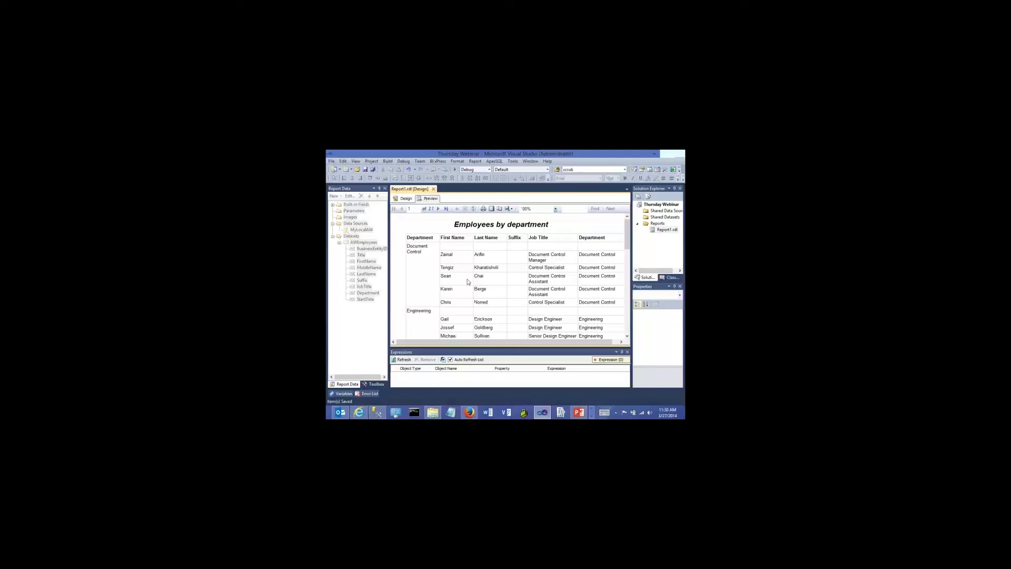
pyautogui.moveTo(386, 278); pyautogui.dragTo(365, 278)
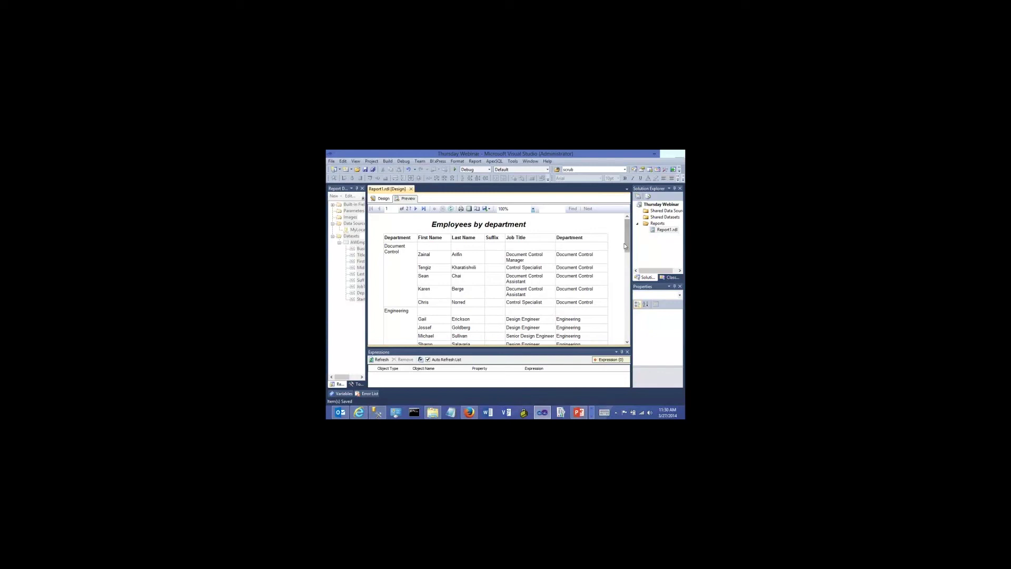
pyautogui.moveTo(625, 238)
pyautogui.mouseDown()
pyautogui.moveTo(627, 260)
pyautogui.moveTo(612, 235)
pyautogui.mouseUp()
# Delete the redundant Department column from the employee table
pyautogui.click(382, 198)
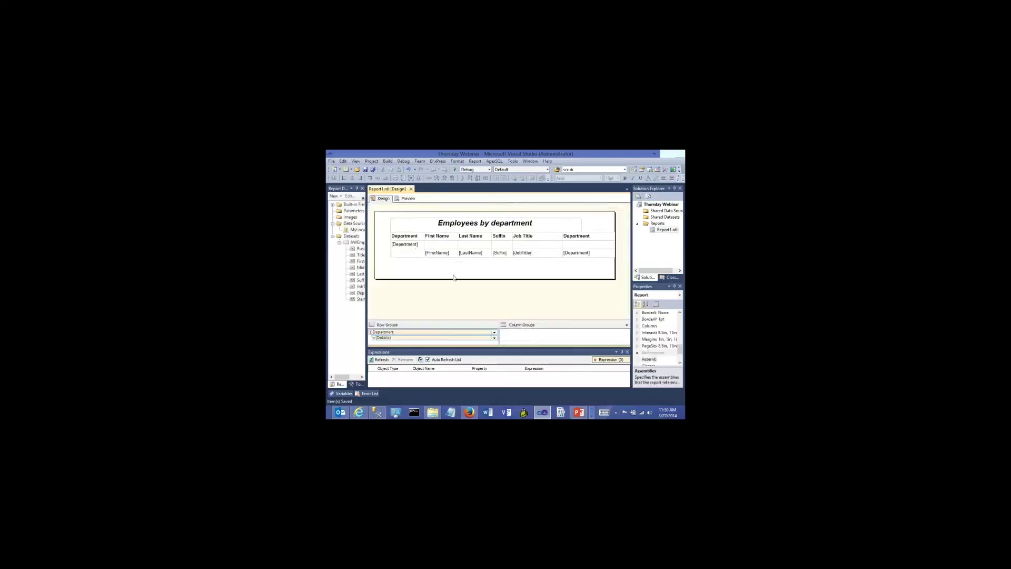
pyautogui.click(427, 254)
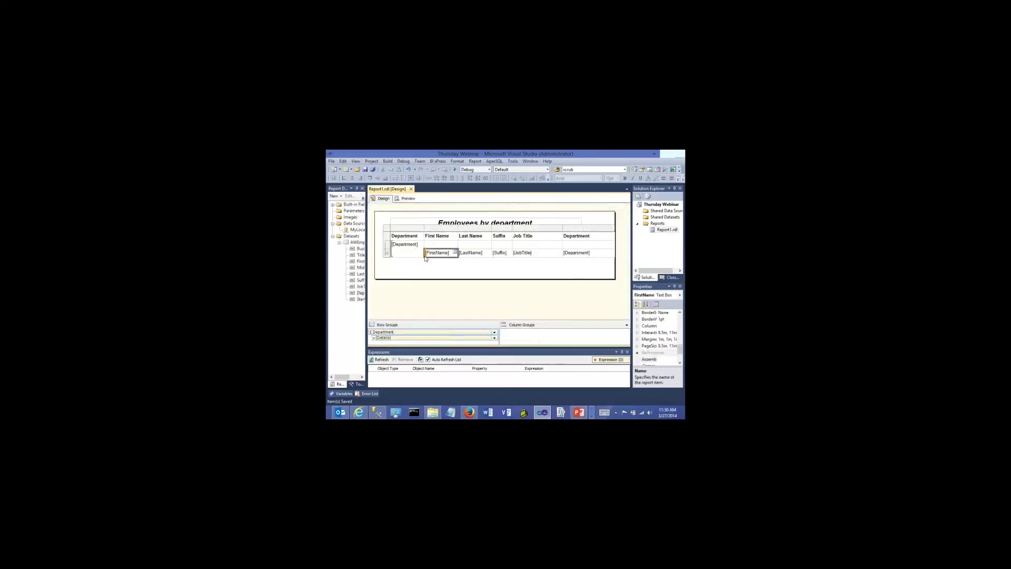
pyautogui.click(574, 228)
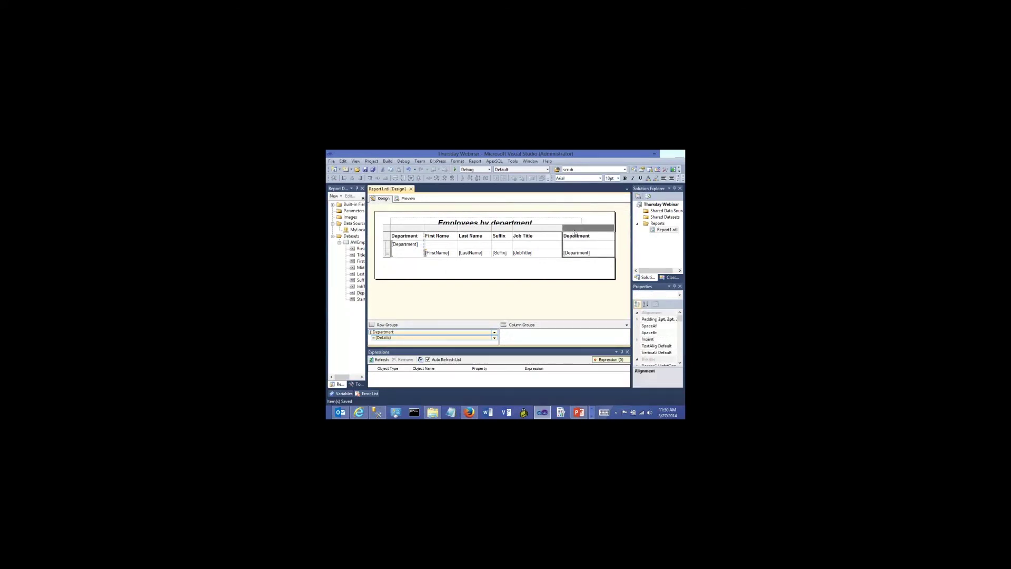
pyautogui.rightClick(575, 232)
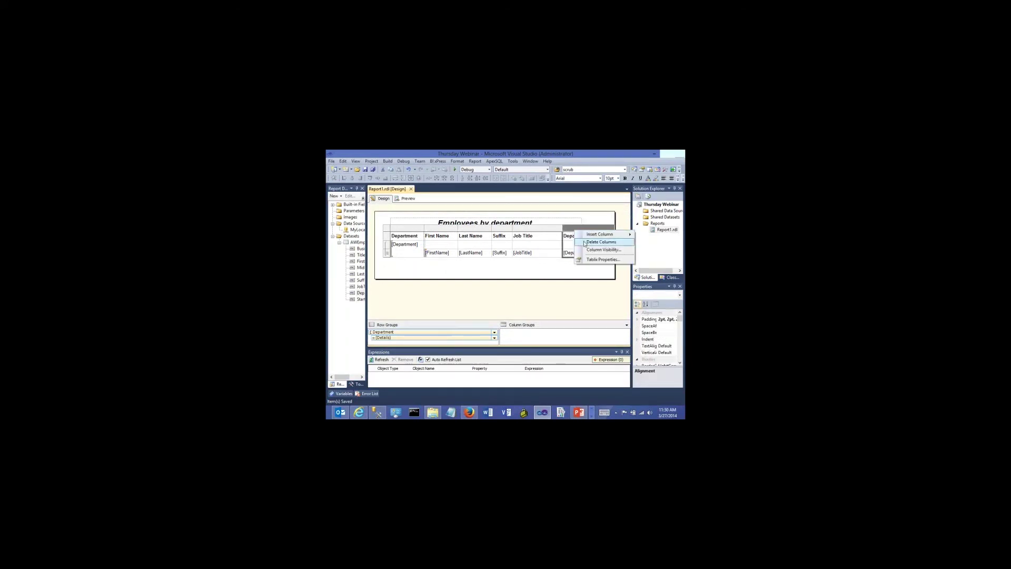
pyautogui.click(585, 241)
# Widen the employee table so its columns spread out
pyautogui.click(569, 262)
pyautogui.click(558, 252)
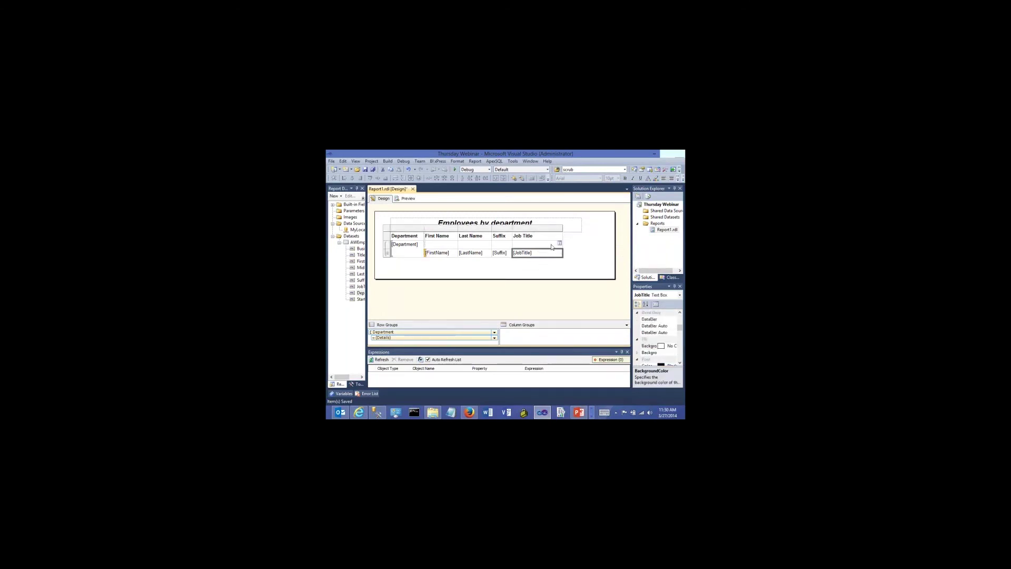
pyautogui.click(388, 230)
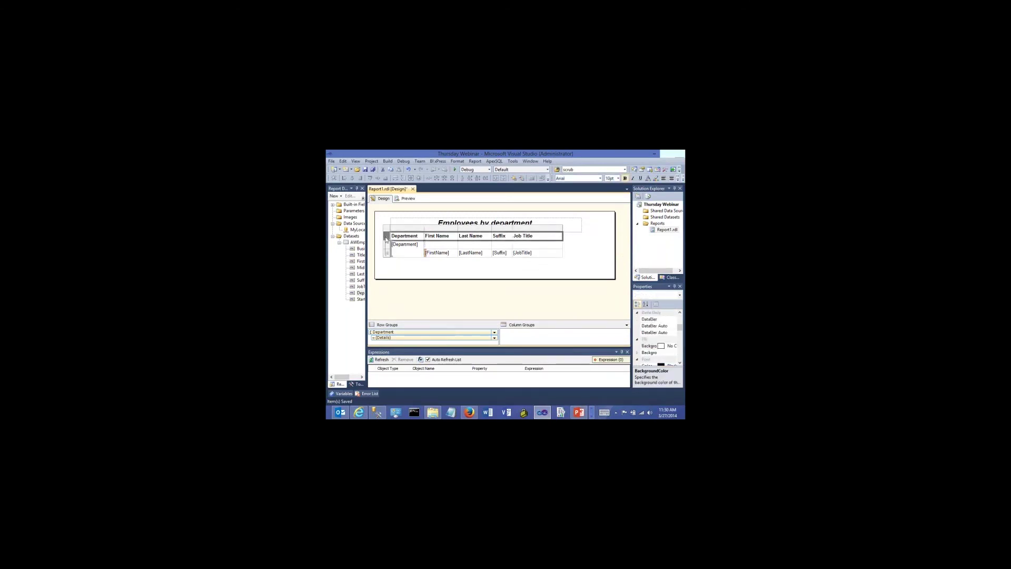
pyautogui.moveTo(563, 245); pyautogui.dragTo(580, 244)
pyautogui.click(536, 269)
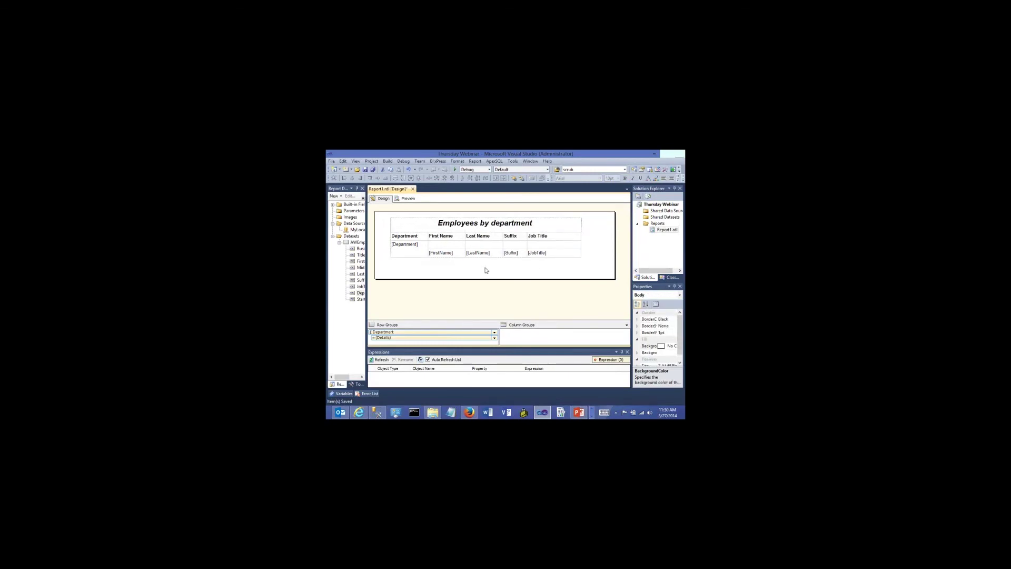
# Save the report and check the result in Preview
pyautogui.click(365, 170)
pyautogui.click(407, 199)
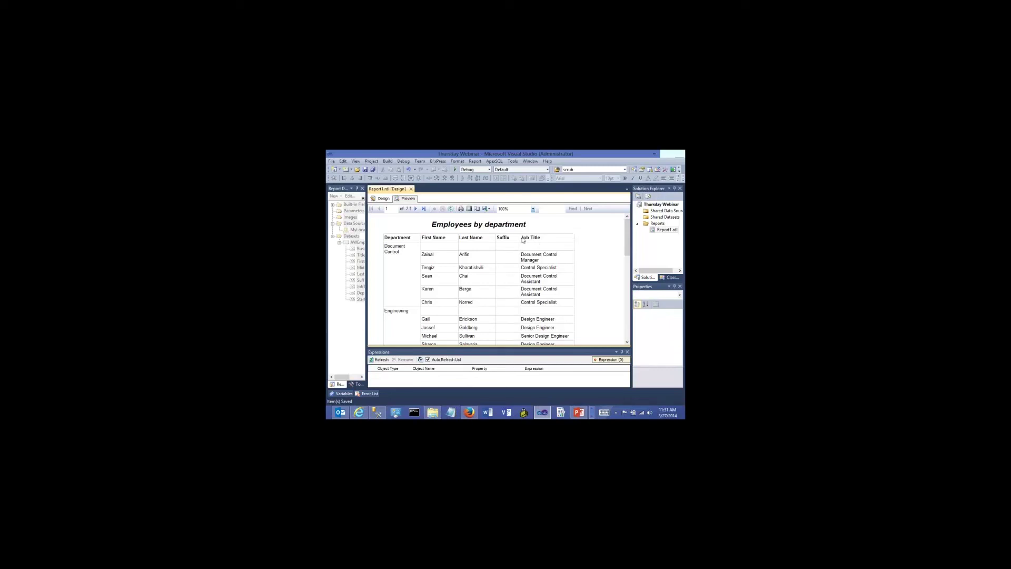
pyautogui.click(382, 198)
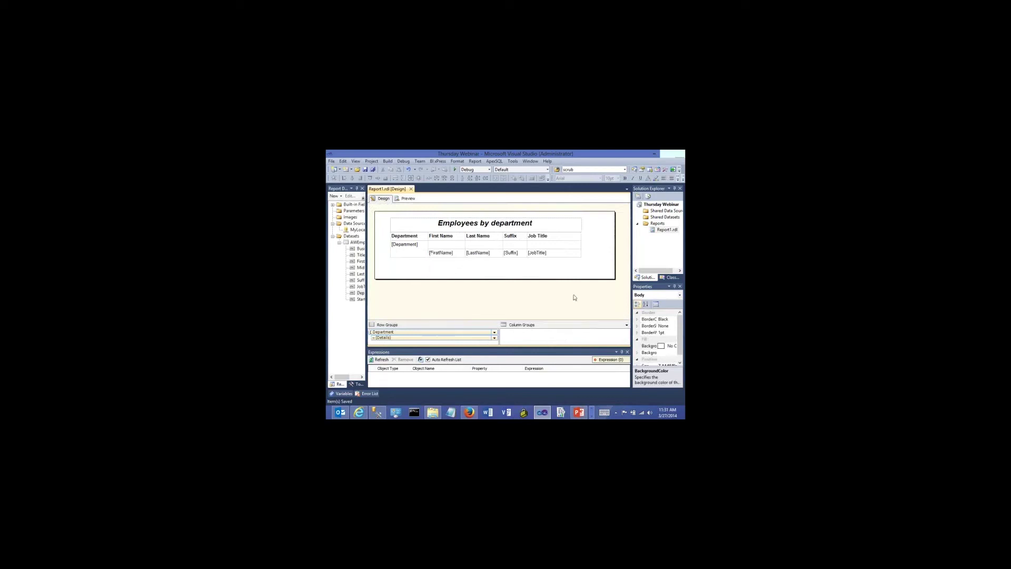
pyautogui.rightClick(654, 232)
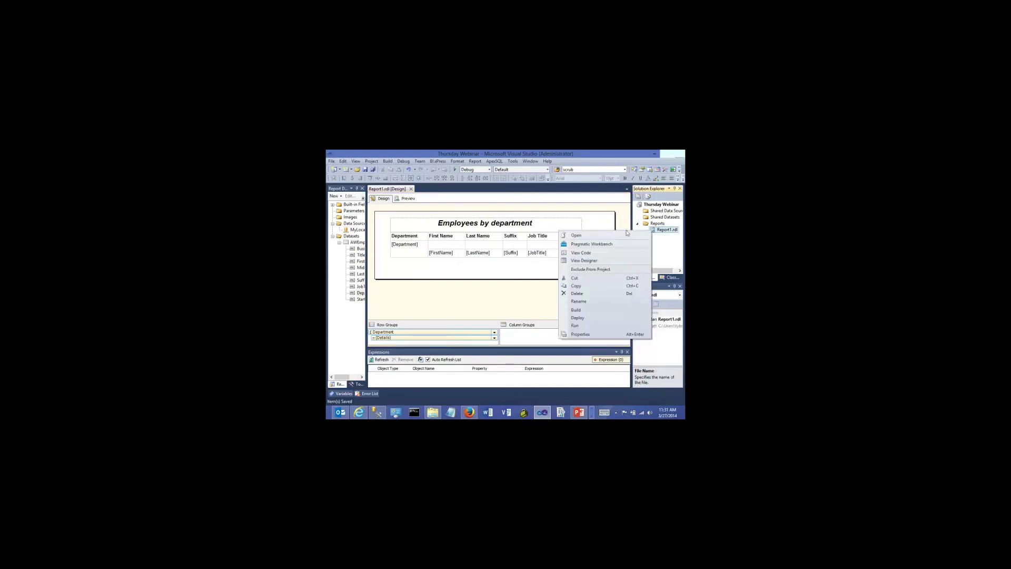
pyautogui.click(588, 255)
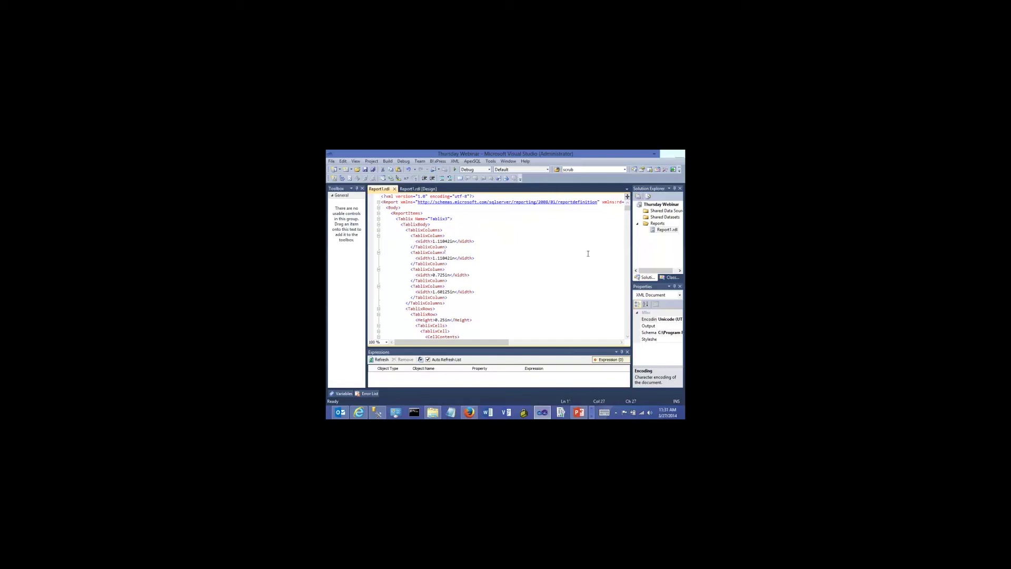
pyautogui.scroll(-2, 587, 253)
pyautogui.scroll(-12, 586, 254)
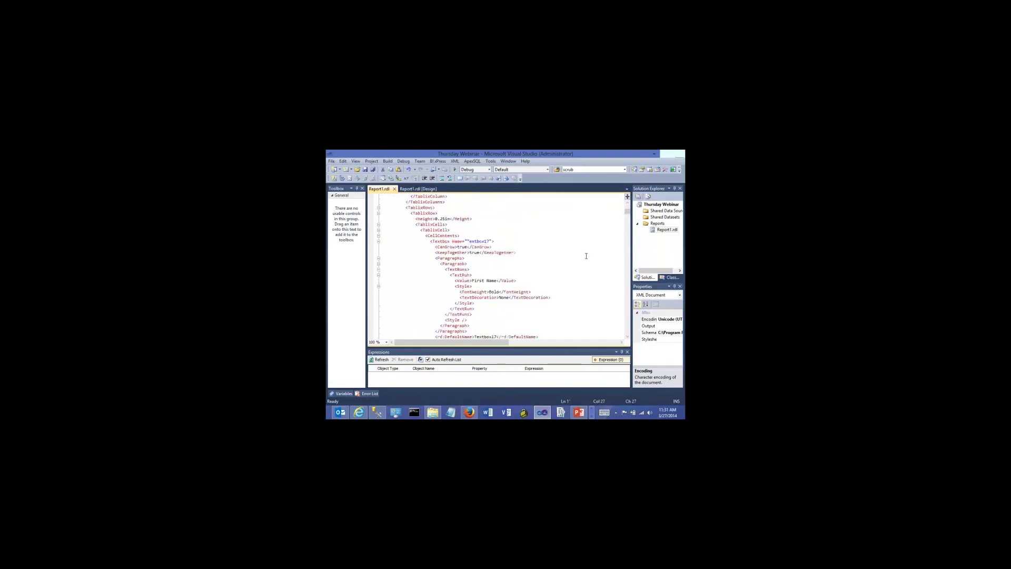
pyautogui.scroll(-4, 578, 258)
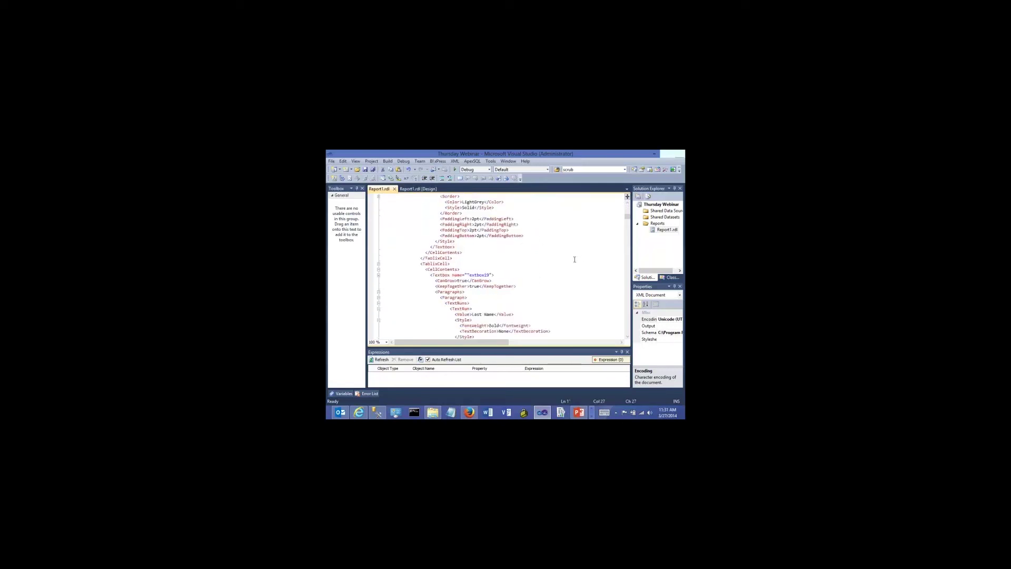
pyautogui.click(418, 188)
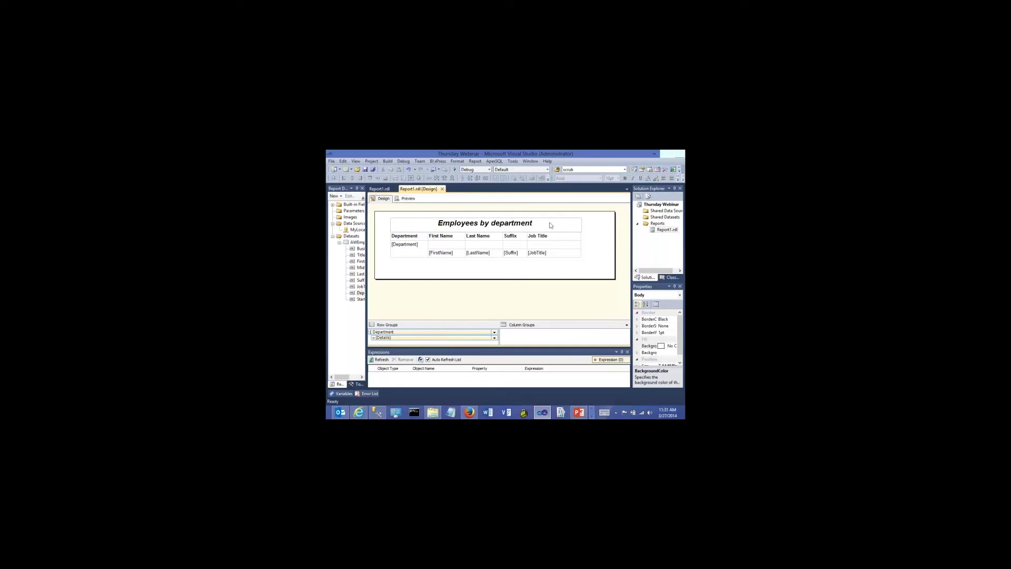
pyautogui.click(378, 188)
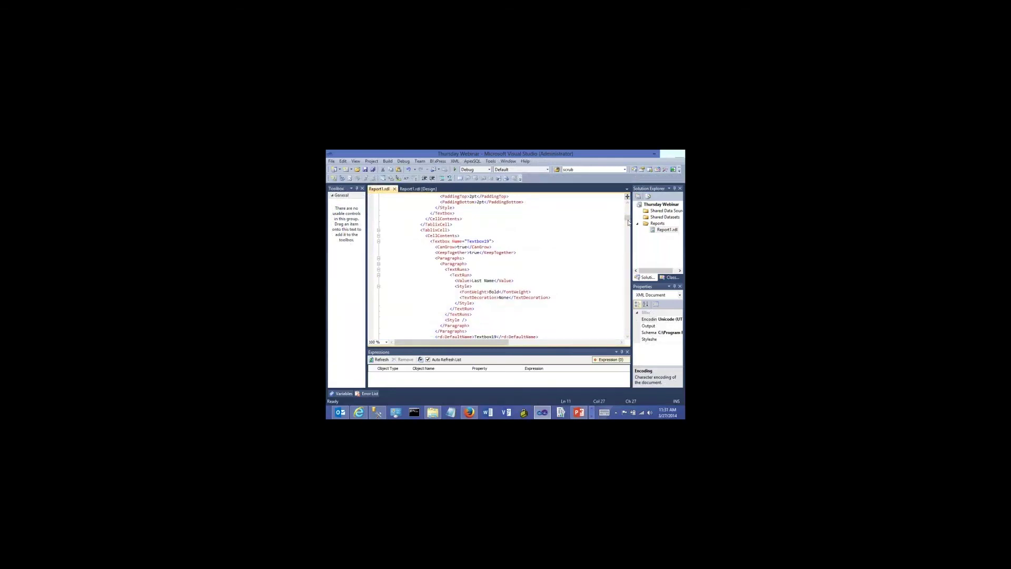
pyautogui.moveTo(628, 222); pyautogui.dragTo(628, 229)
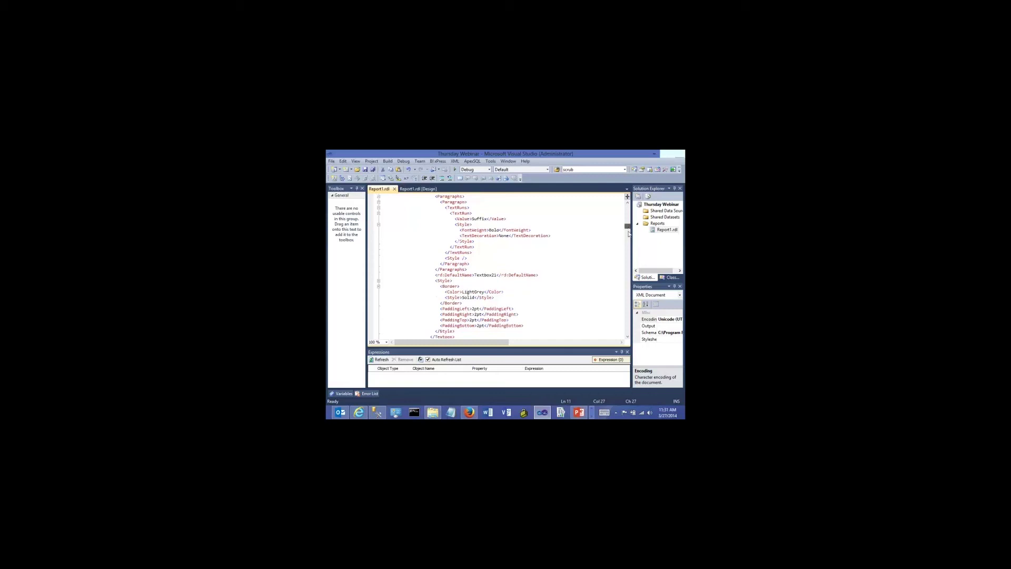
pyautogui.scroll(15, 421, 237)
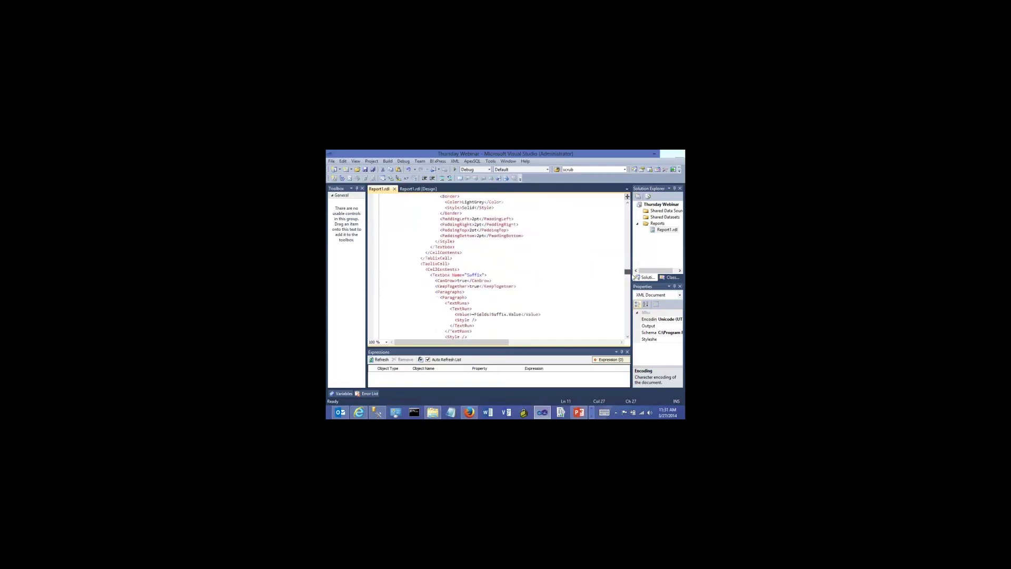
pyautogui.click(394, 189)
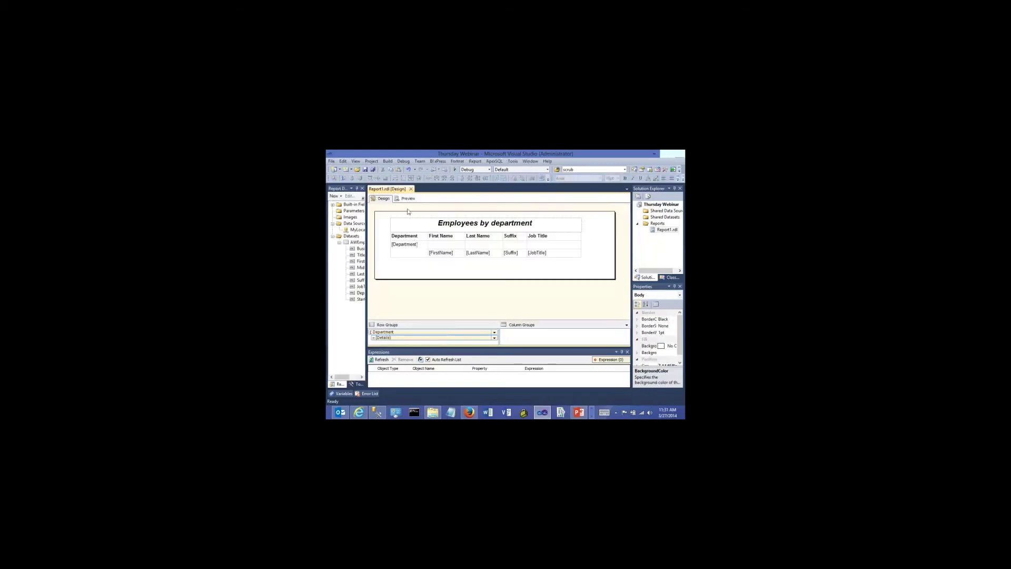
pyautogui.click(406, 198)
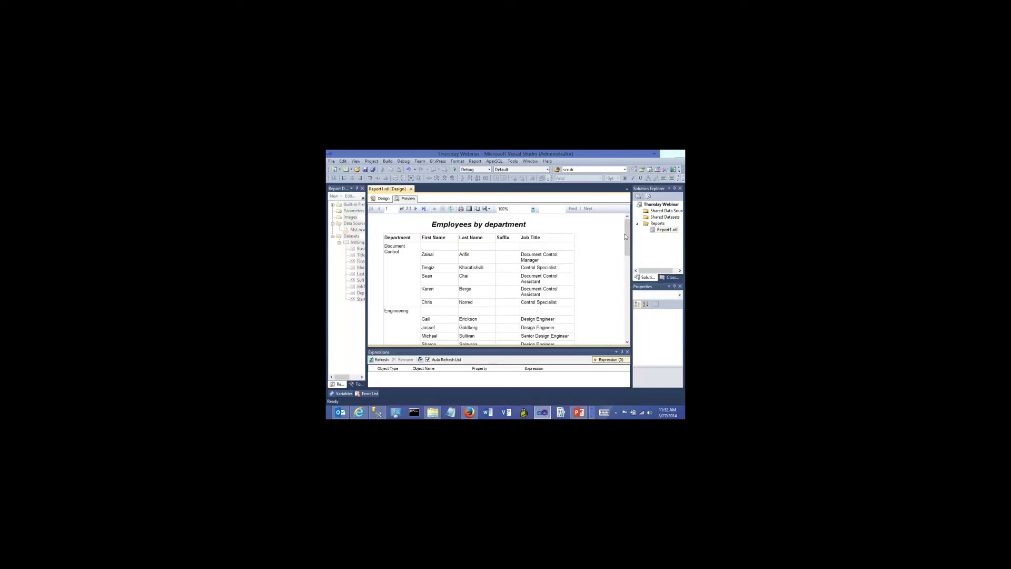
pyautogui.moveTo(628, 235)
pyautogui.mouseDown()
pyautogui.moveTo(628, 319)
pyautogui.moveTo(628, 230)
pyautogui.mouseUp()
pyautogui.click(381, 198)
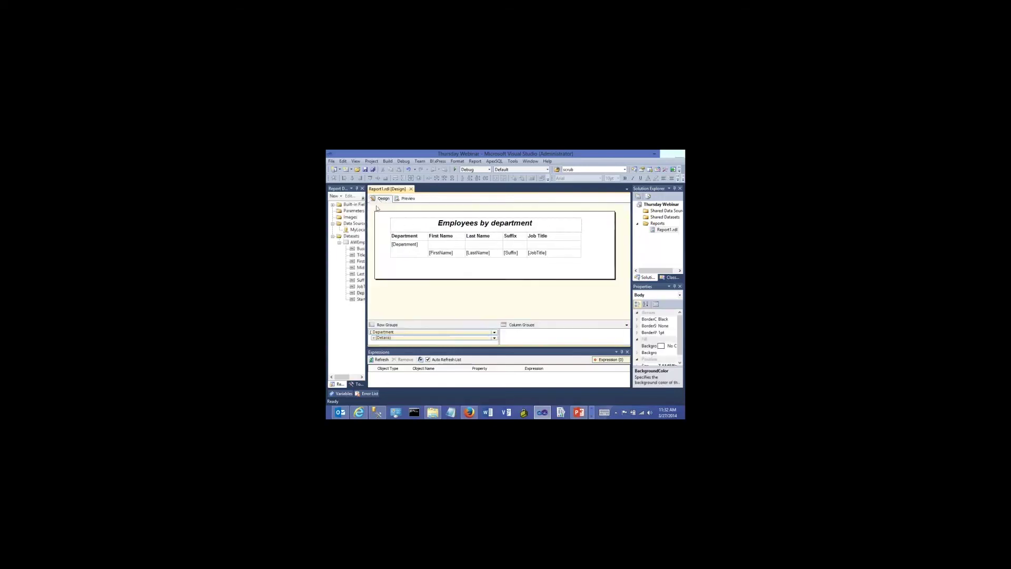
pyautogui.click(409, 254)
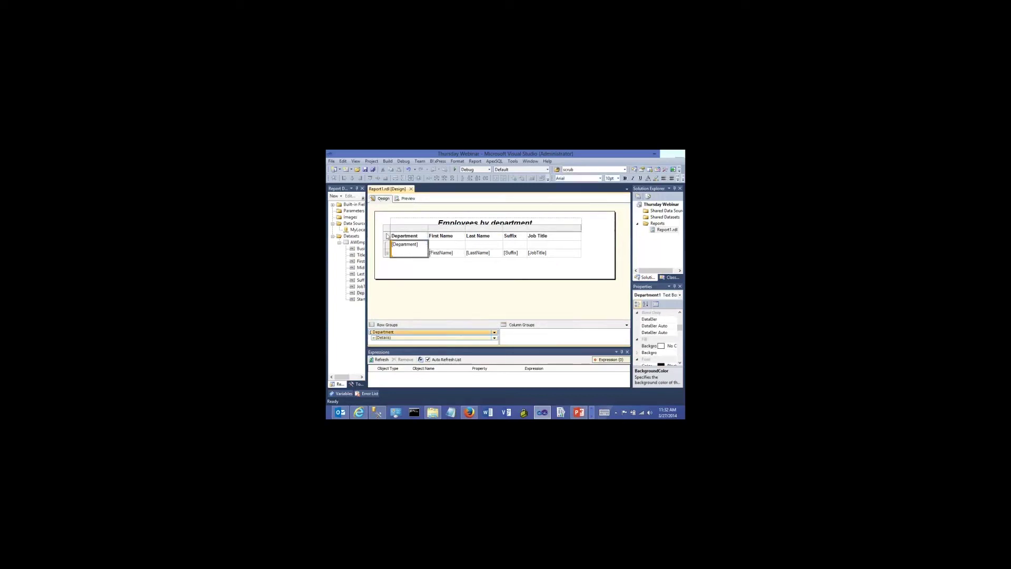
pyautogui.click(408, 198)
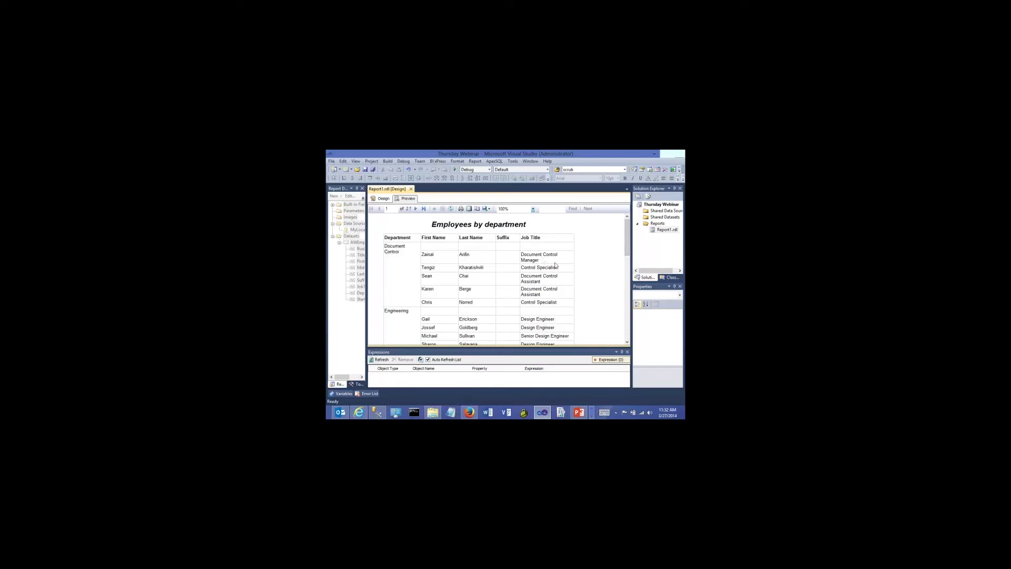
pyautogui.click(382, 199)
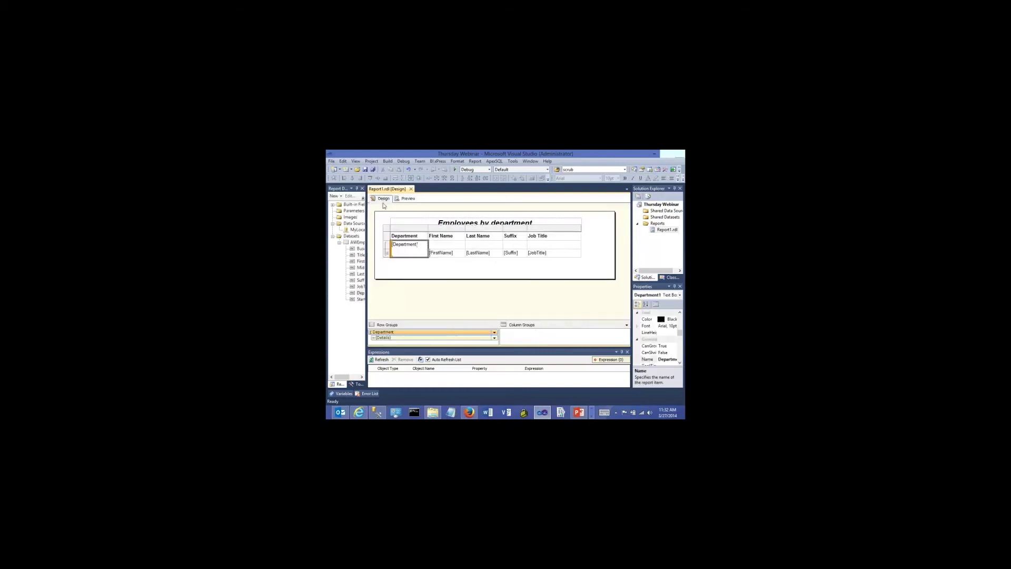
pyautogui.click(416, 286)
pyautogui.hotkey('ctrl', 's')
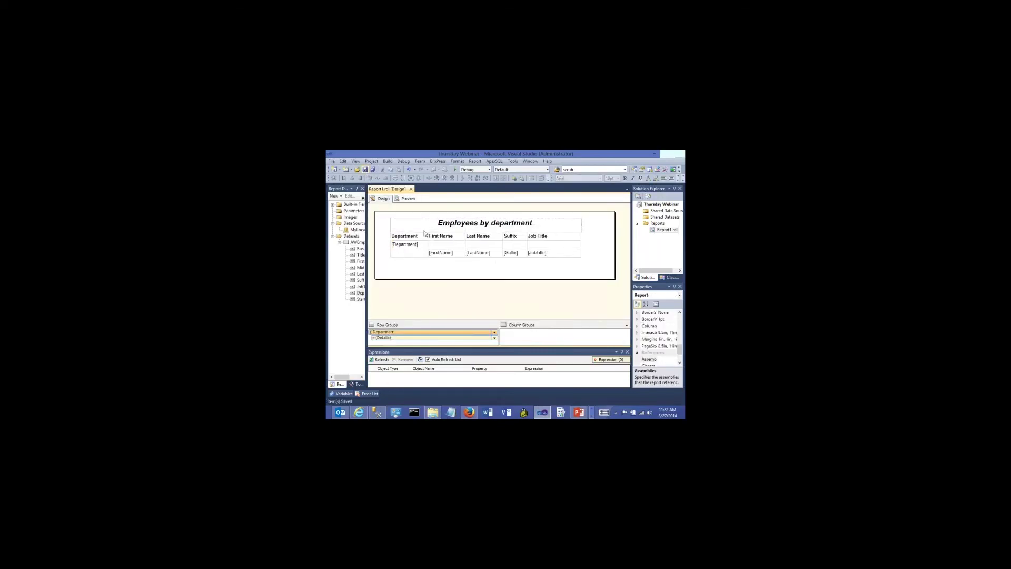
pyautogui.click(459, 254)
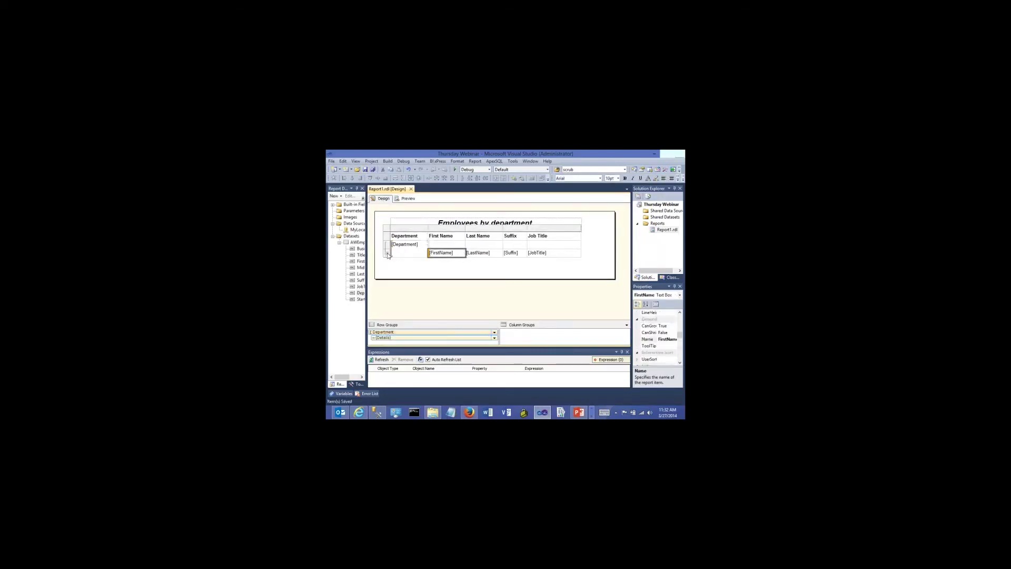
# Open Row Visibility for the employee table's details row
pyautogui.click(388, 254)
pyautogui.rightClick(388, 255)
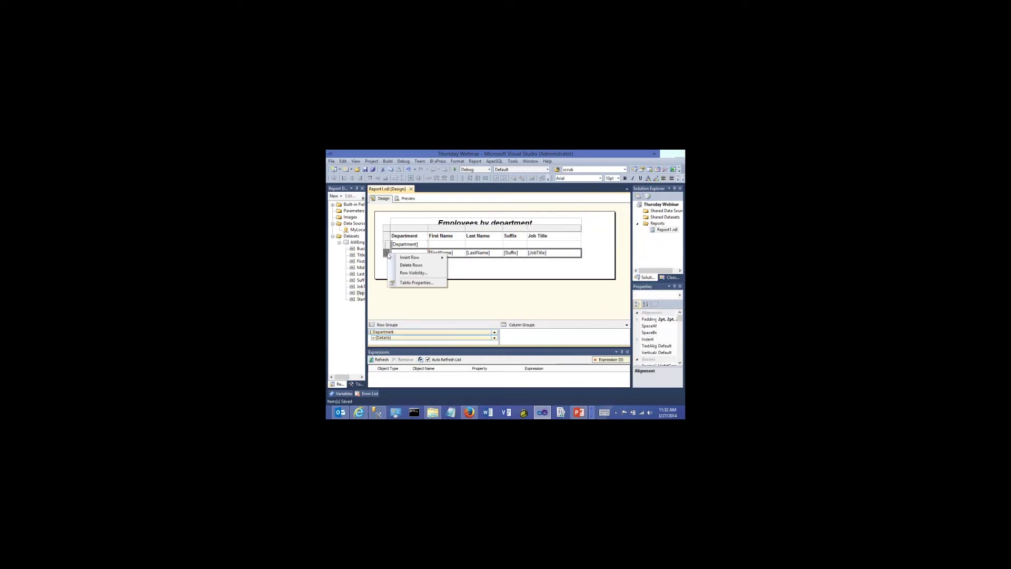
pyautogui.click(400, 273)
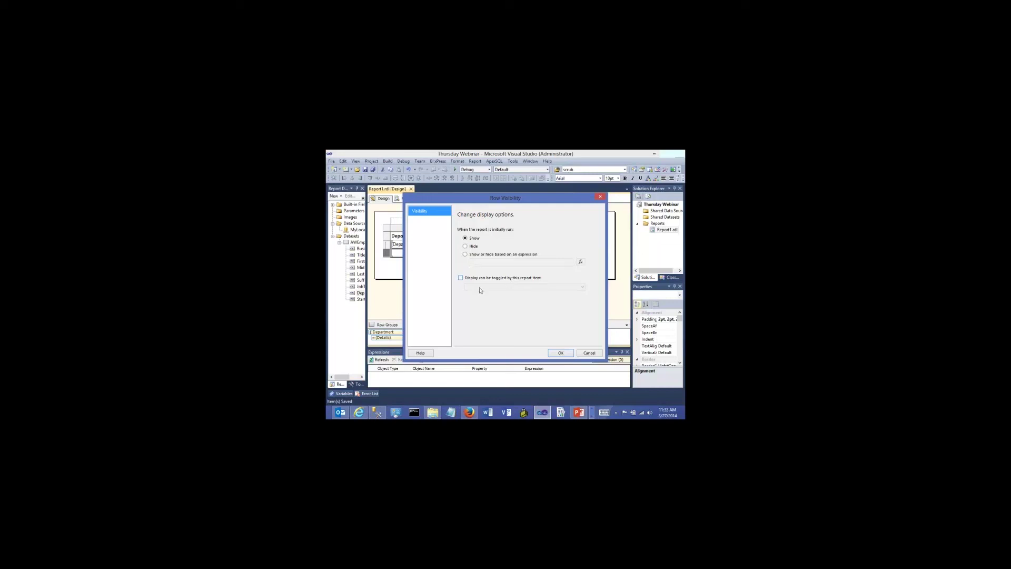
# Cancel Row Visibility, inspect the Department cells, and widen the Properties panel
pyautogui.click(589, 353)
pyautogui.click(423, 244)
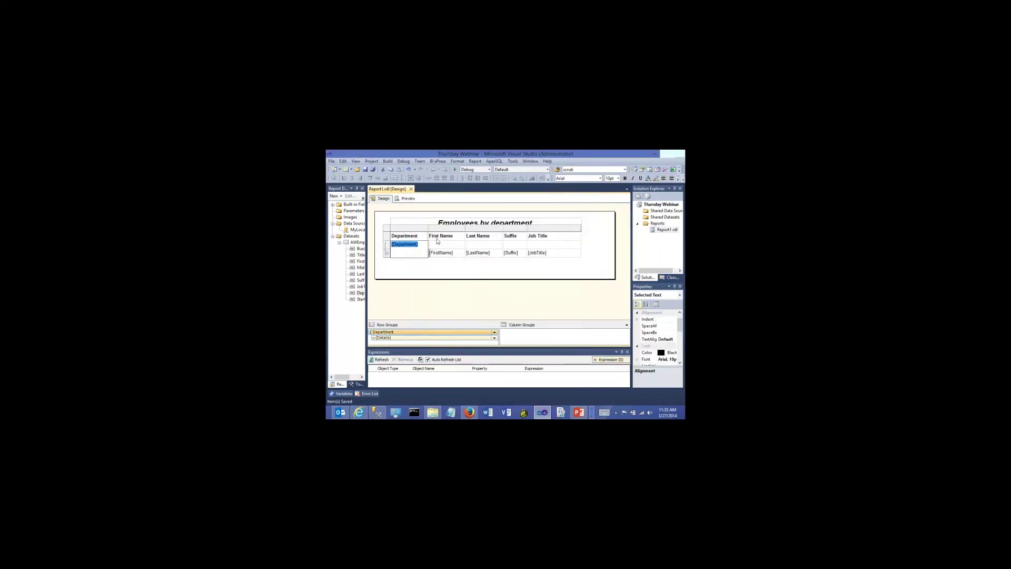
pyautogui.click(387, 236)
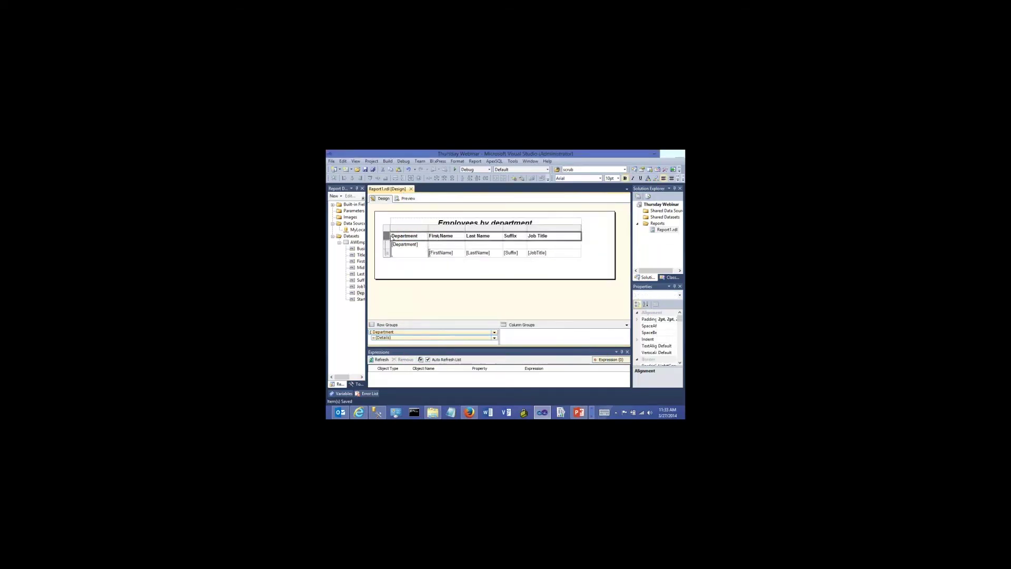
pyautogui.click(392, 239)
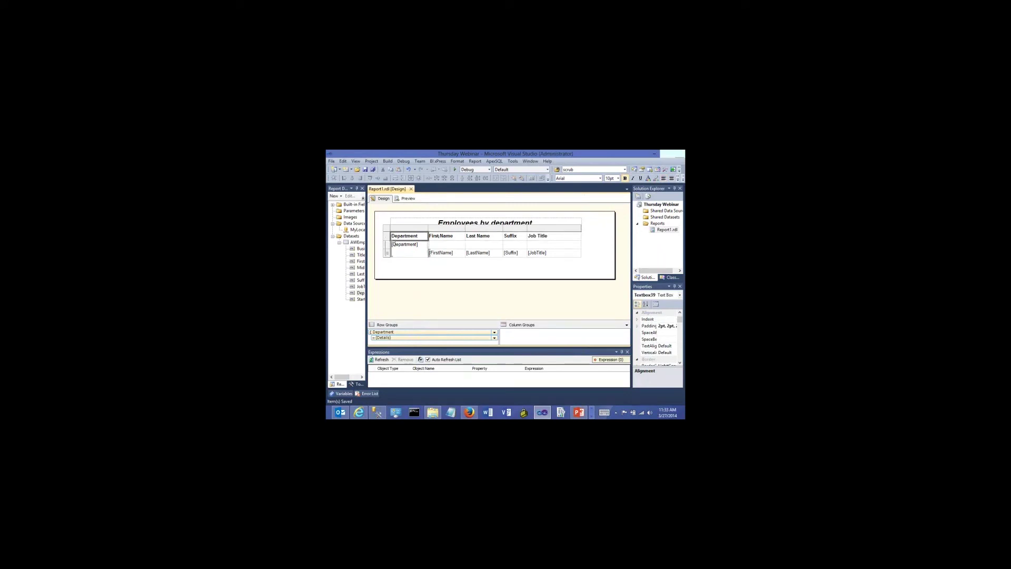
pyautogui.click(405, 244)
pyautogui.click(427, 245)
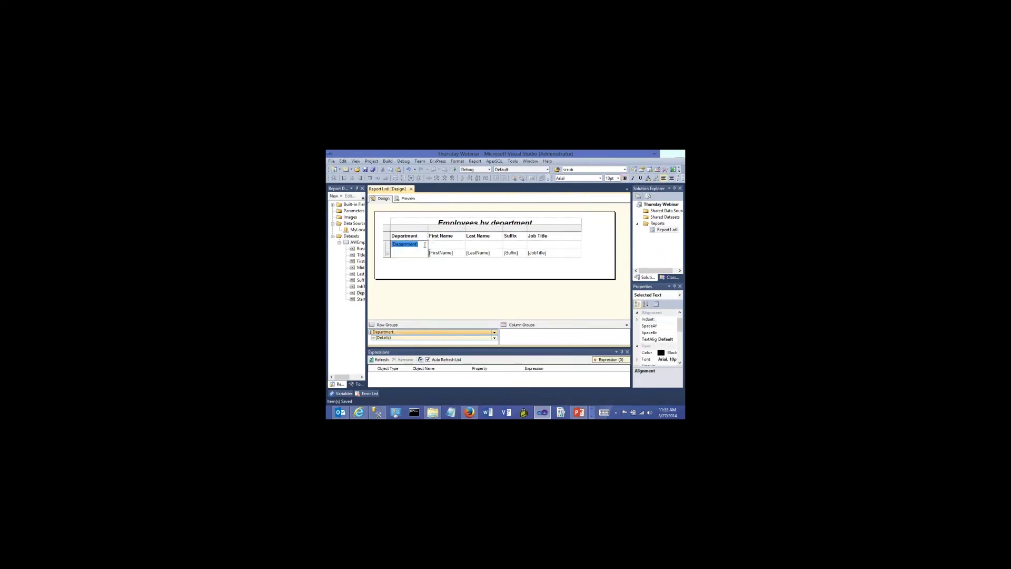
pyautogui.click(429, 246)
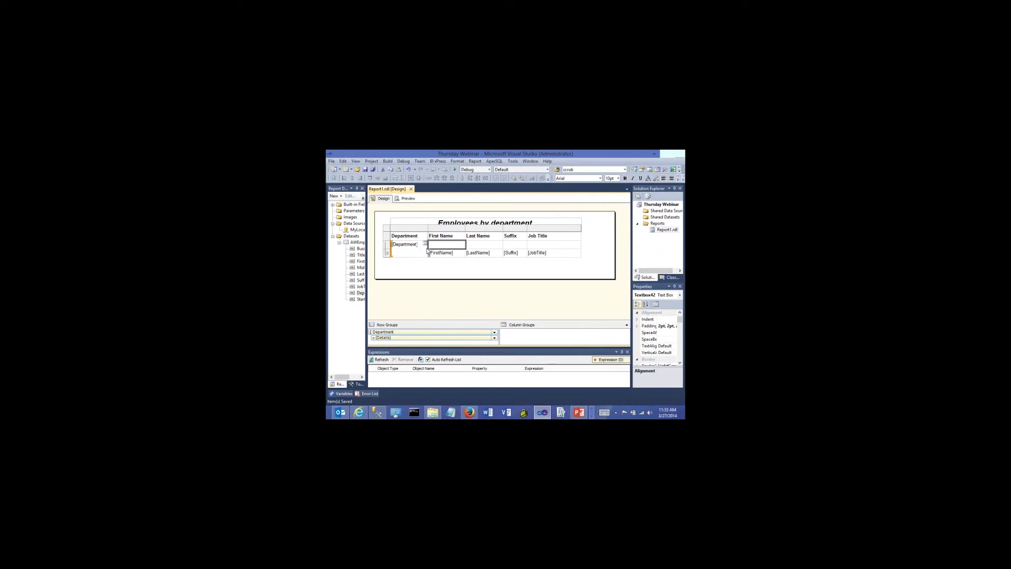
pyautogui.click(427, 251)
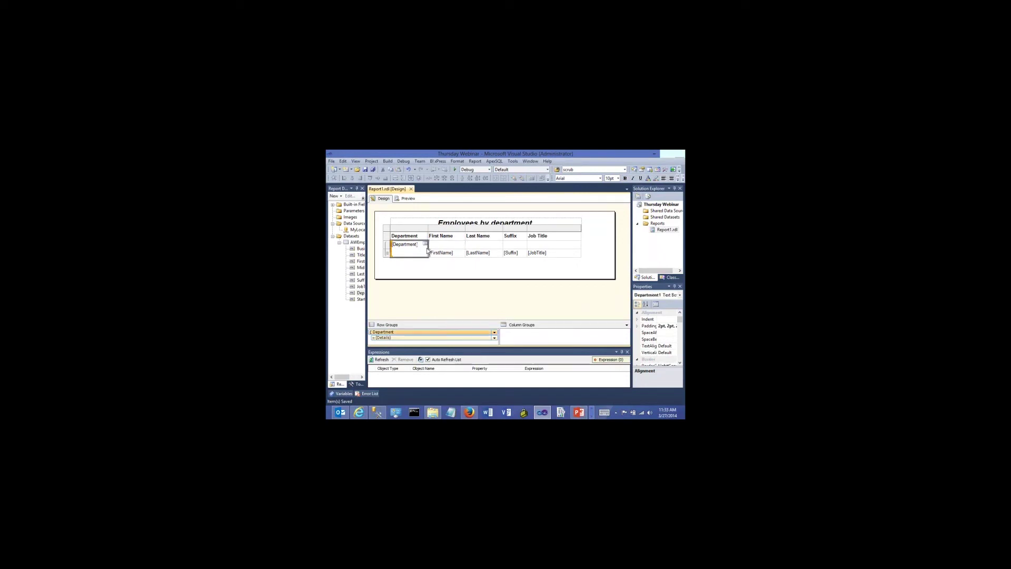
pyautogui.moveTo(630, 260); pyautogui.dragTo(614, 260)
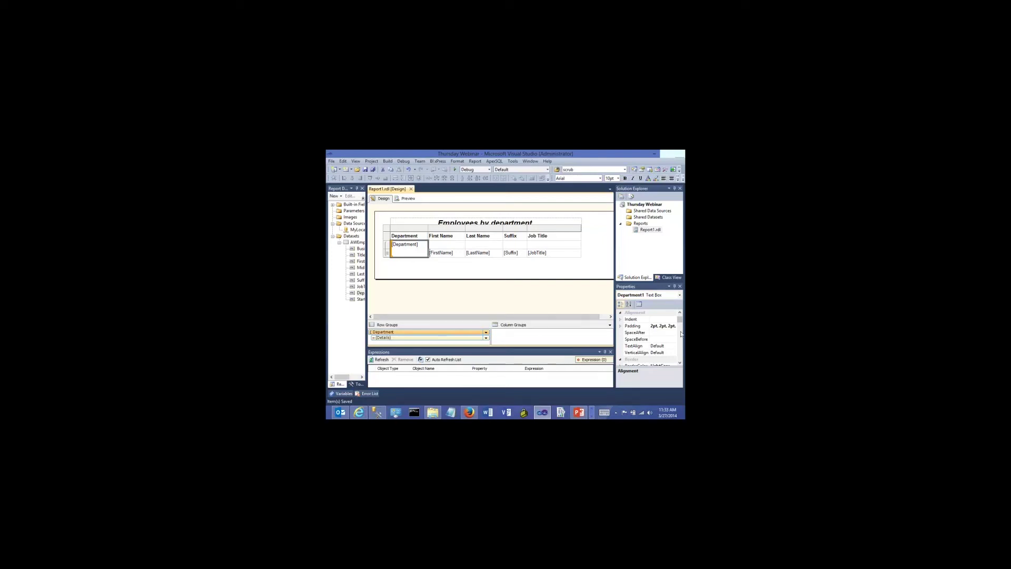
# Set the employee detail row's visibility to be toggled by the Department1 report item
pyautogui.click(530, 307)
pyautogui.click(405, 244)
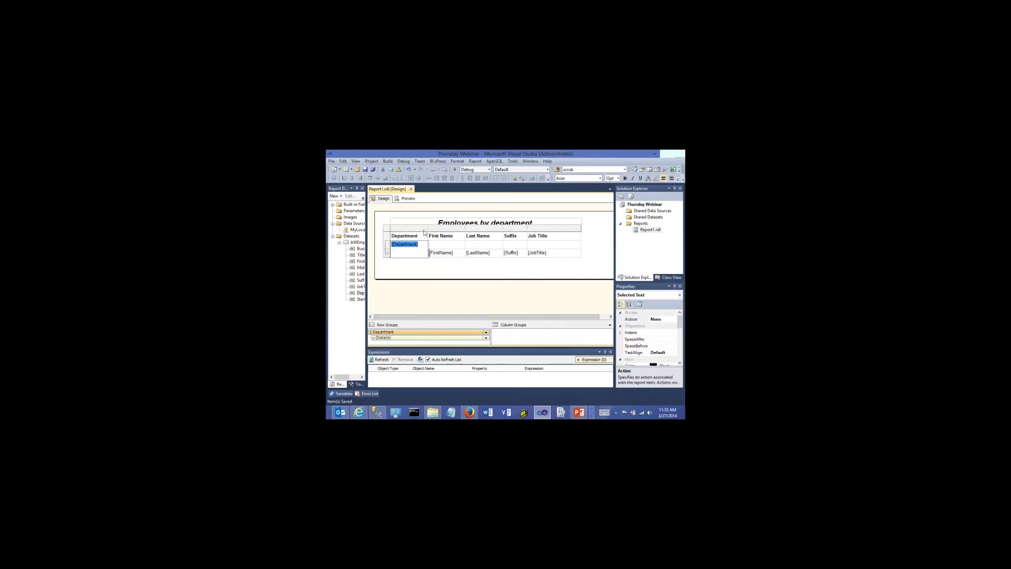
pyautogui.click(422, 236)
pyautogui.click(387, 253)
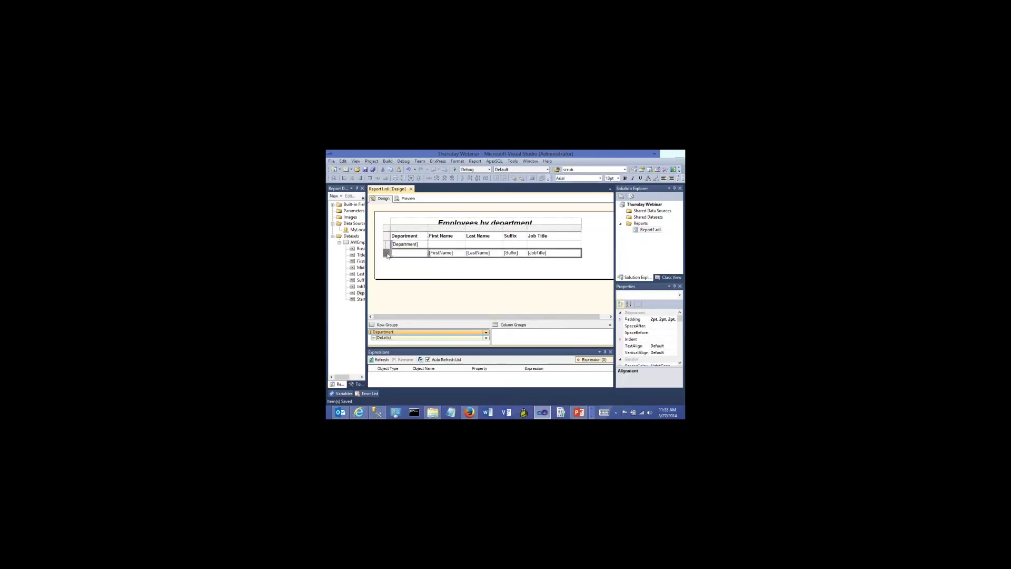
pyautogui.rightClick(387, 255)
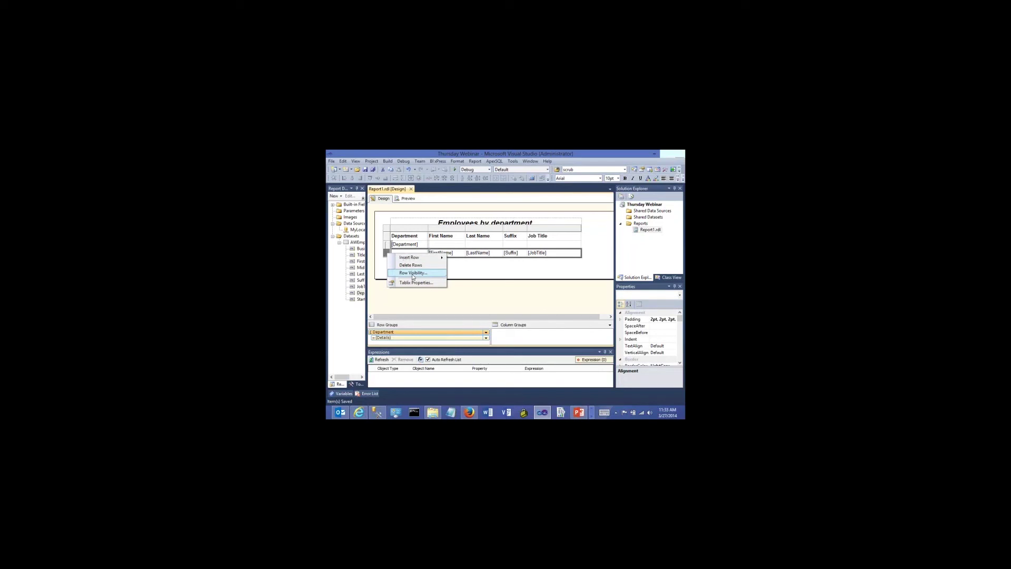
pyautogui.click(413, 273)
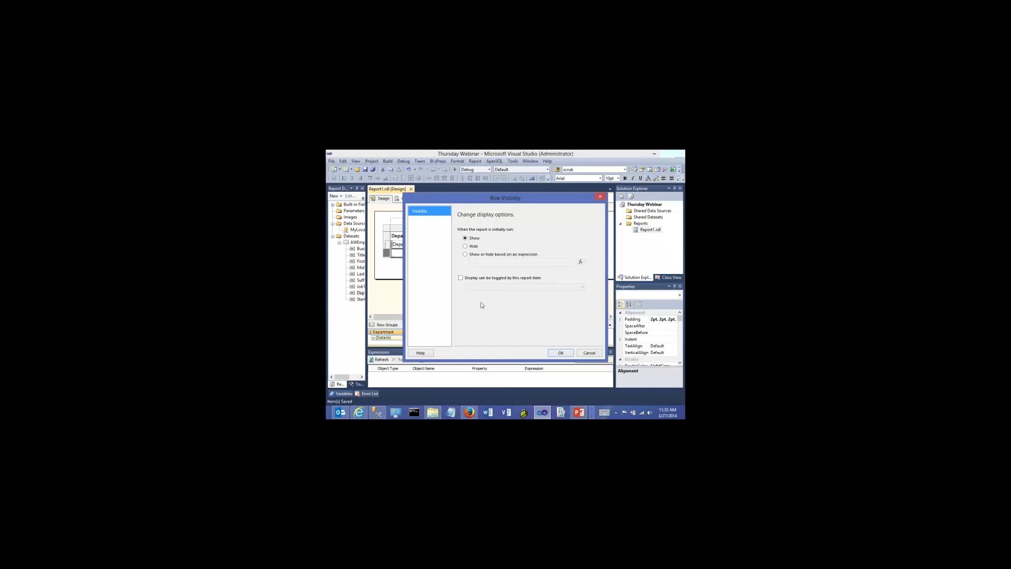
pyautogui.click(461, 278)
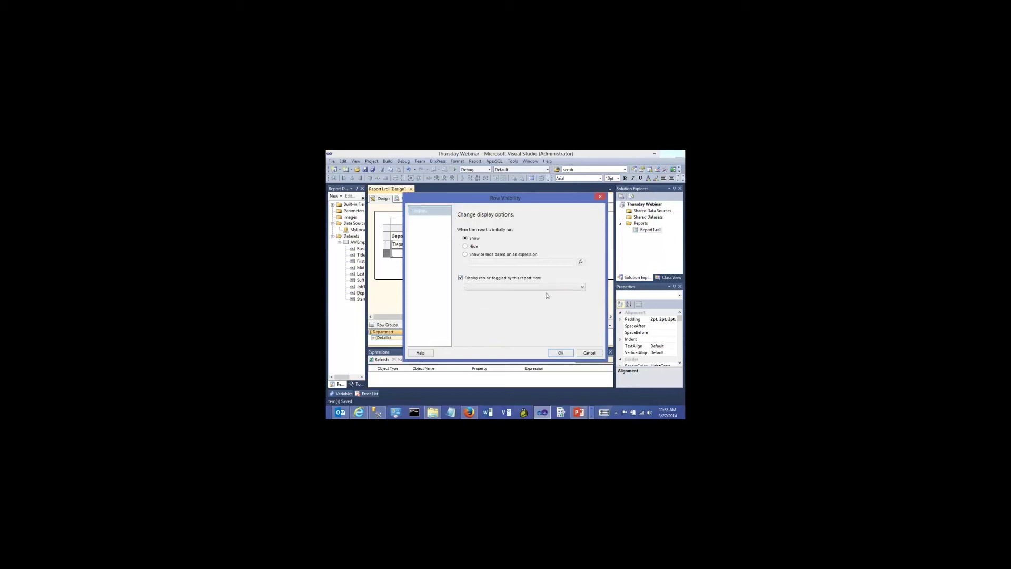
pyautogui.click(583, 288)
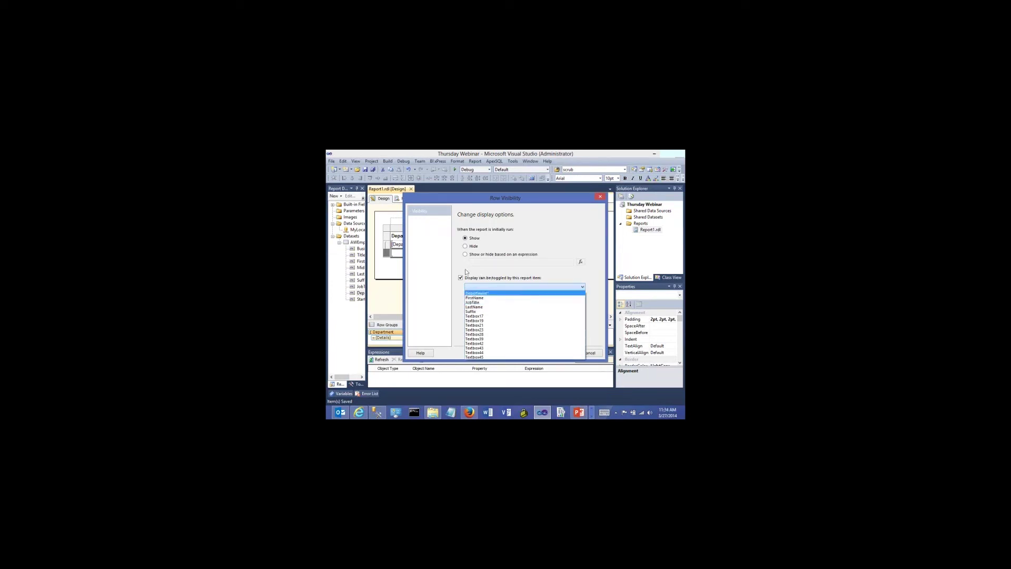
pyautogui.click(475, 293)
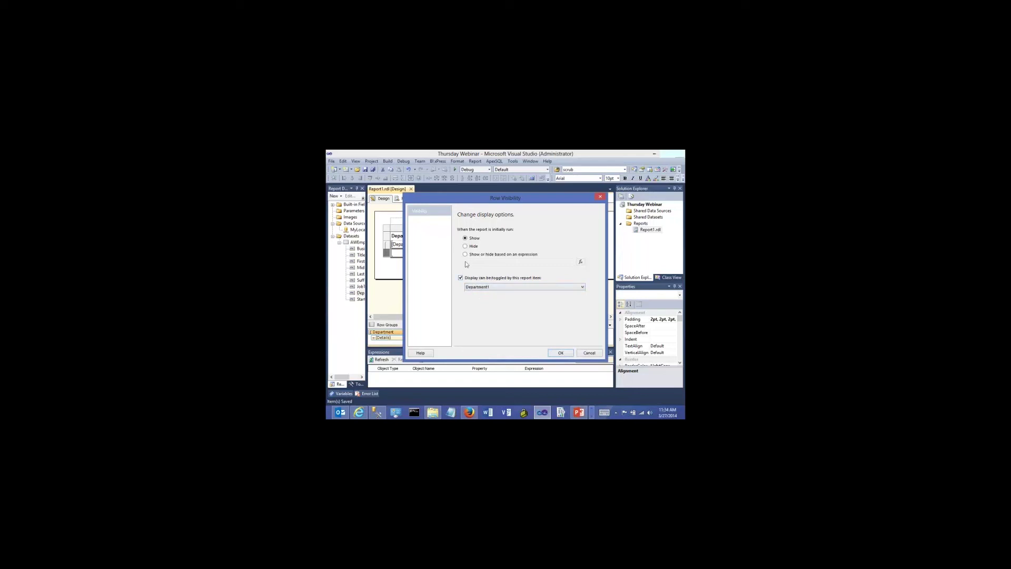
pyautogui.click(561, 353)
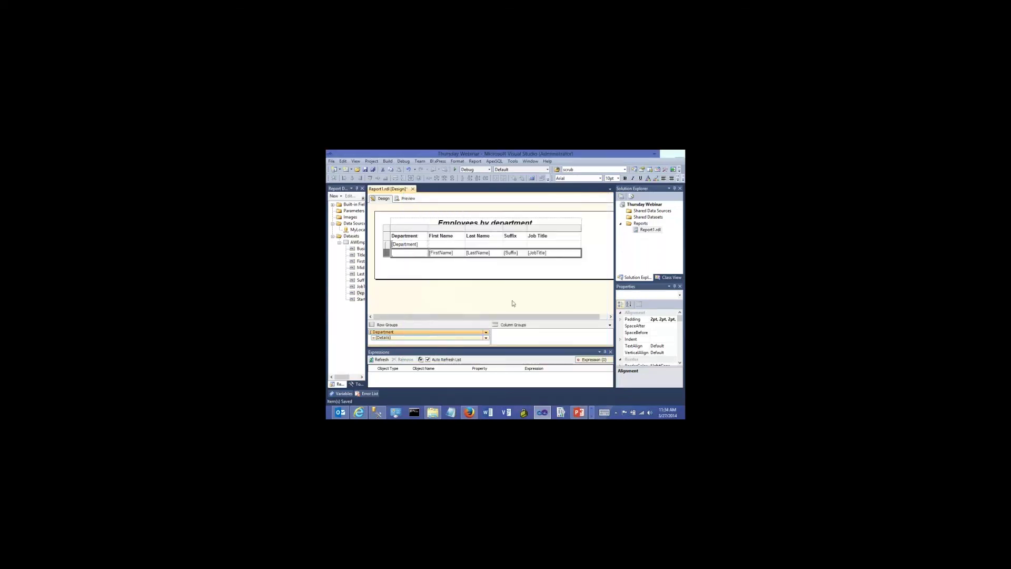
pyautogui.click(400, 200)
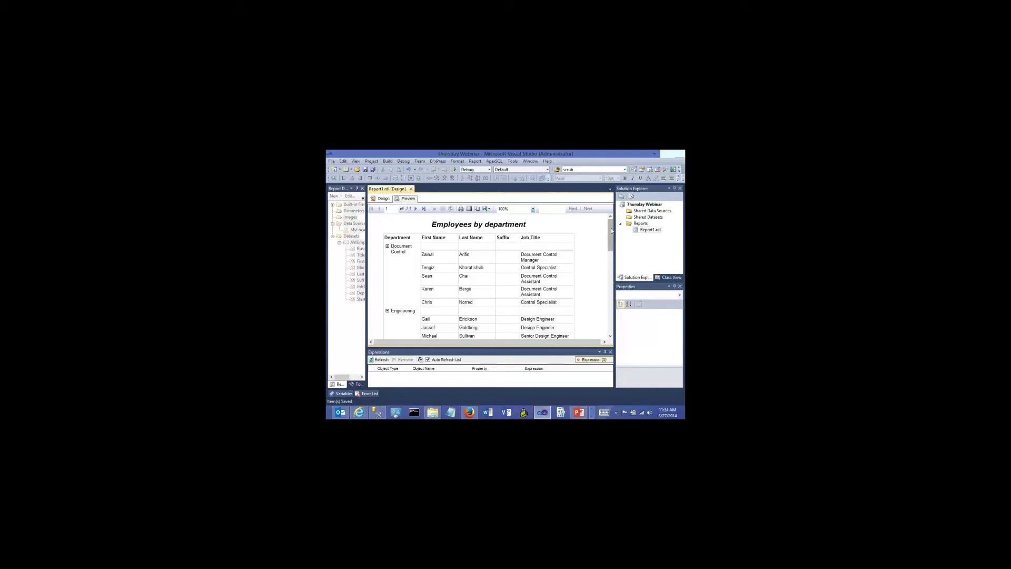
pyautogui.moveTo(611, 230)
pyautogui.mouseDown()
pyautogui.moveTo(621, 316)
pyautogui.moveTo(611, 234)
pyautogui.mouseUp()
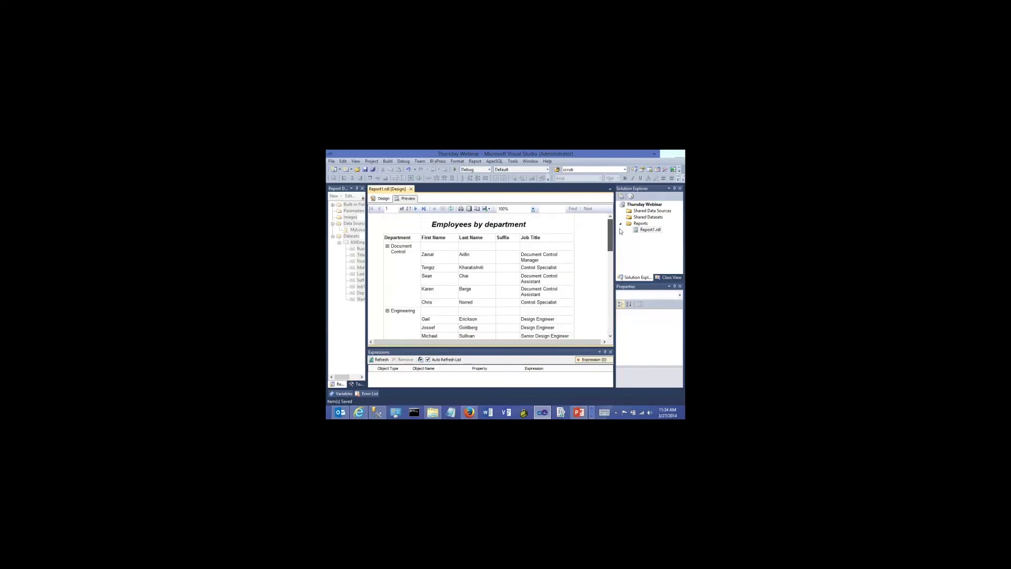
pyautogui.click(388, 248)
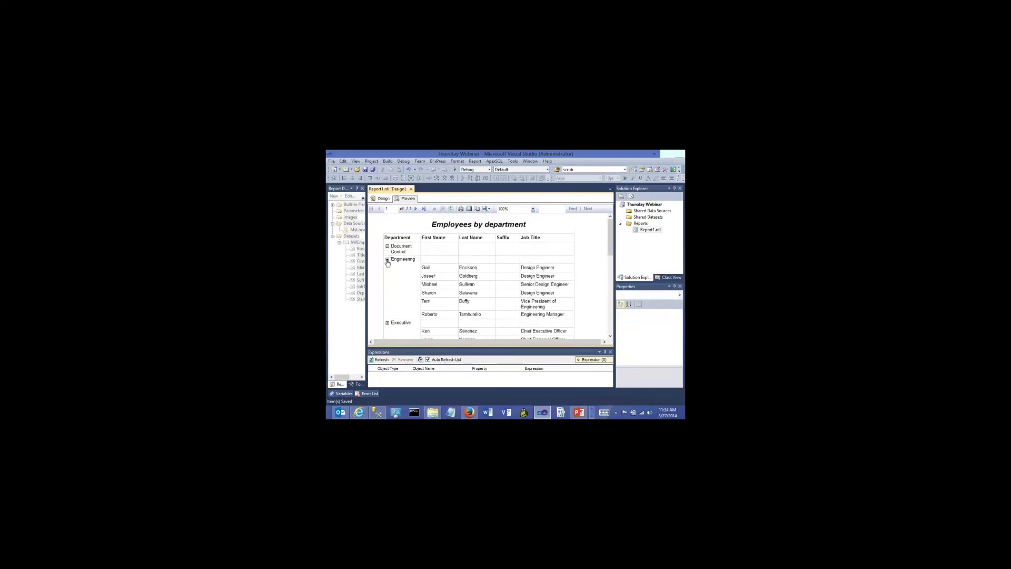
pyautogui.click(387, 260)
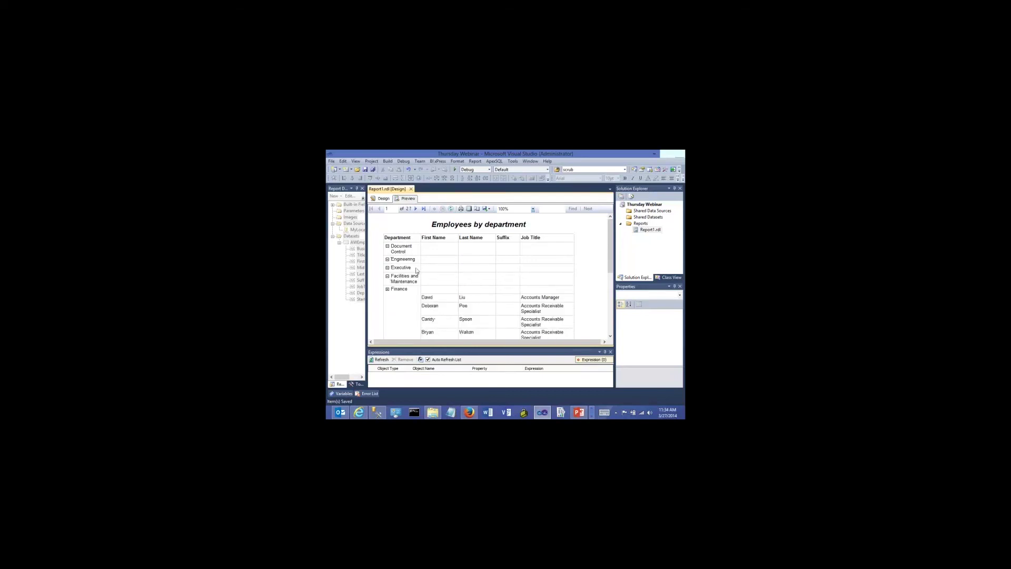
pyautogui.click(387, 260)
pyautogui.click(387, 260)
pyautogui.click(388, 268)
pyautogui.click(387, 268)
# Return to the report's Design view and select the employee detail row
pyautogui.click(384, 199)
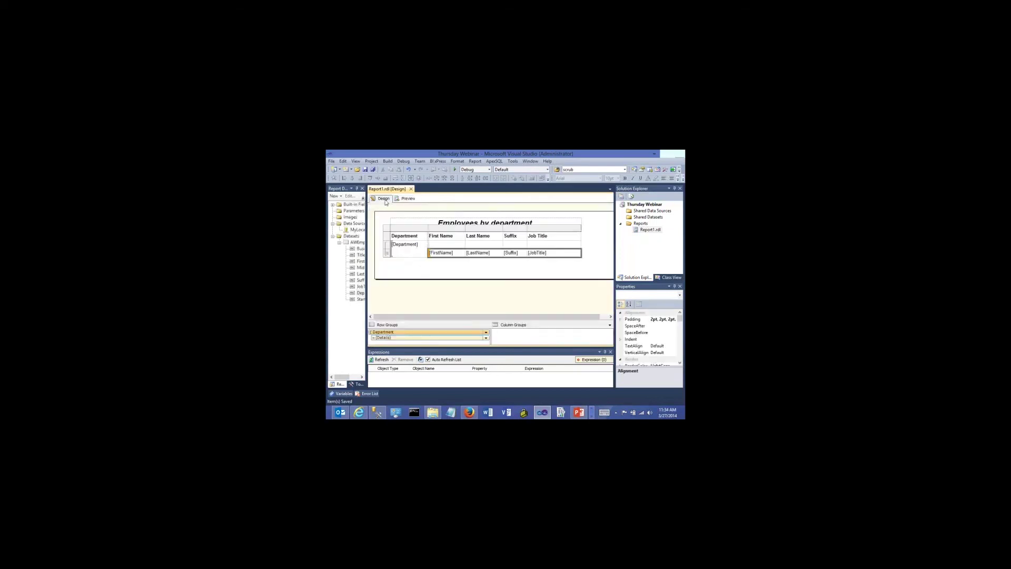
pyautogui.click(410, 272)
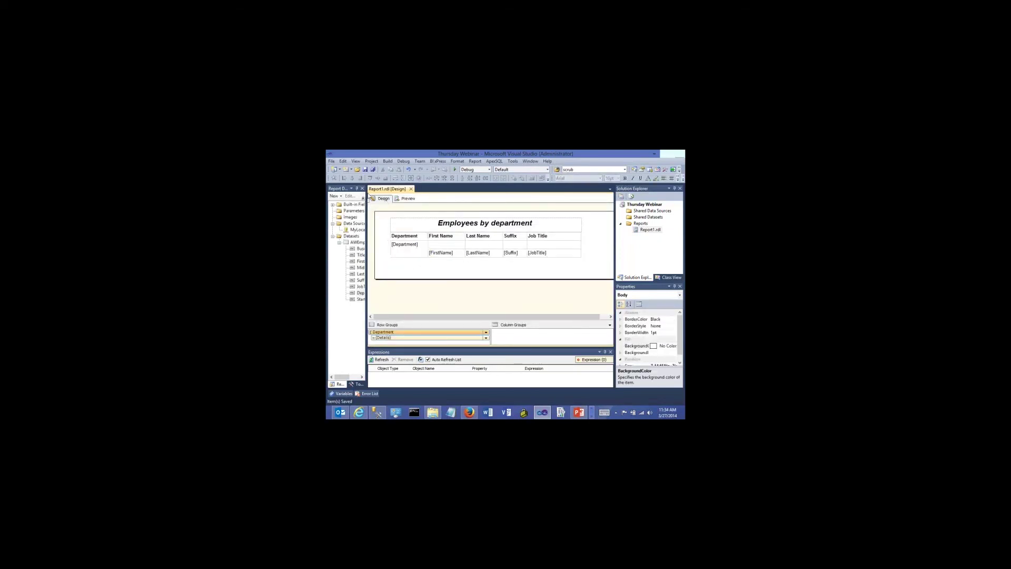
pyautogui.click(401, 256)
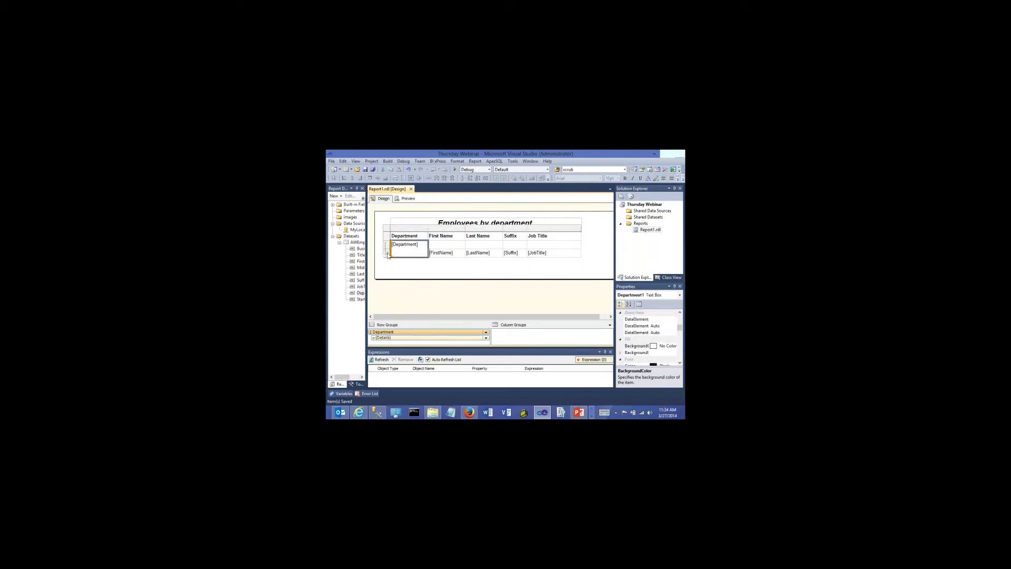
pyautogui.click(387, 254)
pyautogui.rightClick(387, 255)
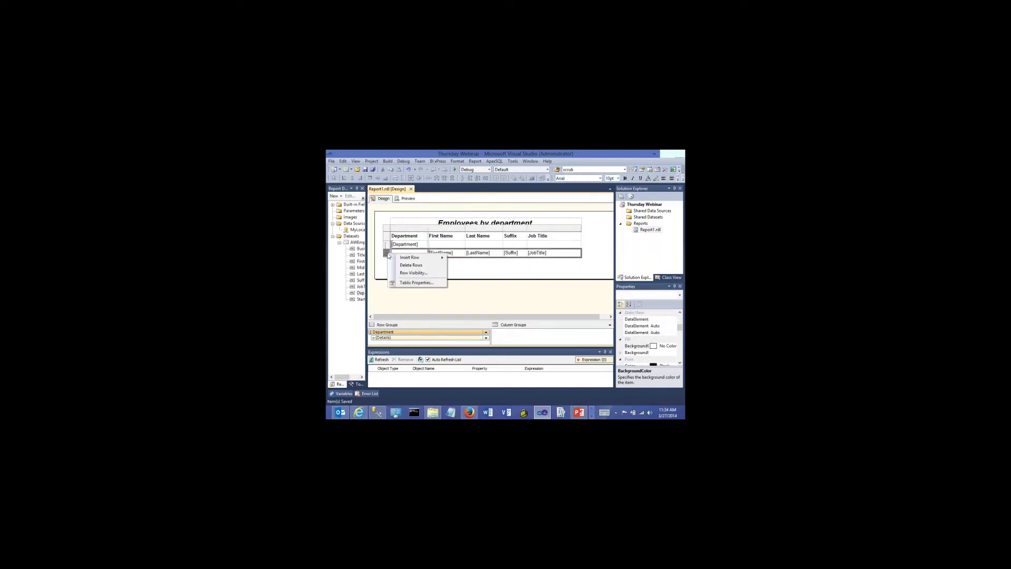
pyautogui.click(402, 282)
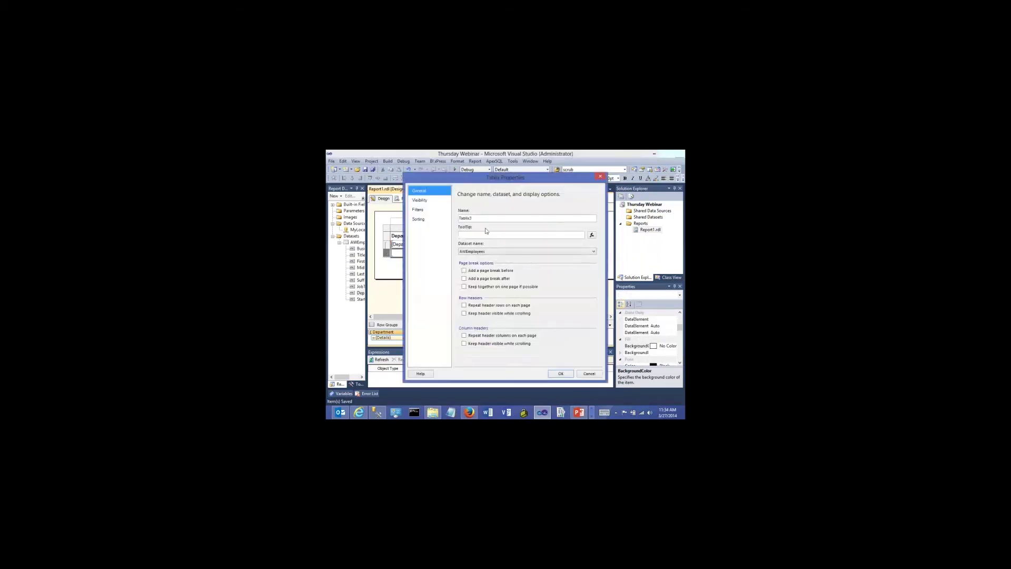
pyautogui.click(600, 177)
# Set the detail row visibility to Hide when the report first runs, then save the report
pyautogui.click(391, 255)
pyautogui.rightClick(389, 252)
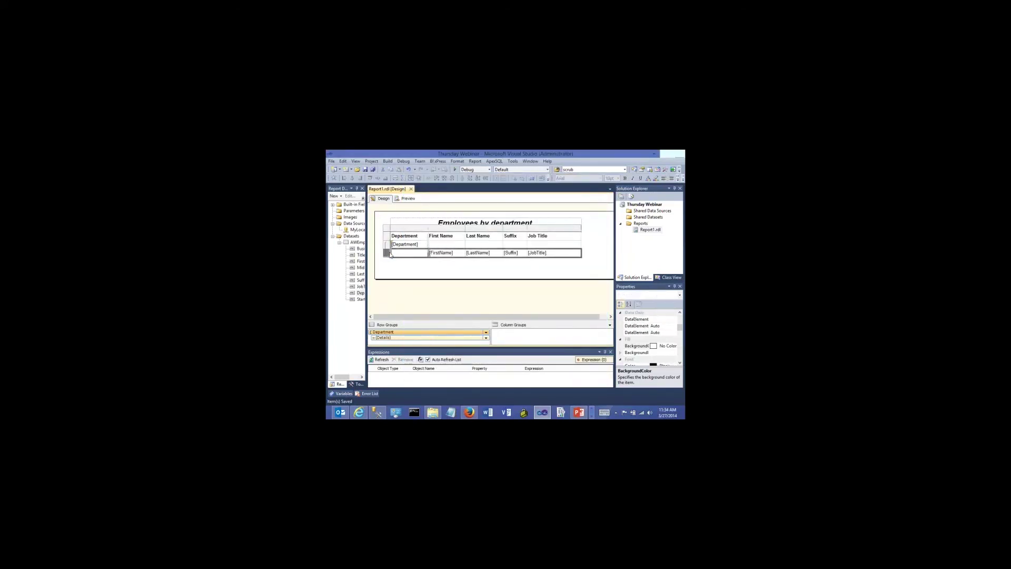
pyautogui.click(408, 272)
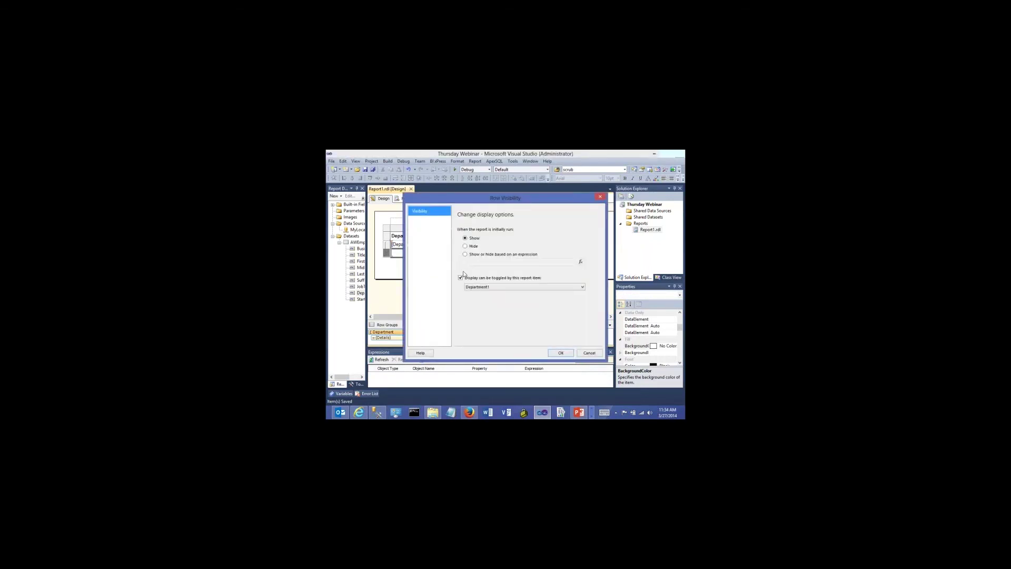
pyautogui.click(465, 246)
pyautogui.click(558, 354)
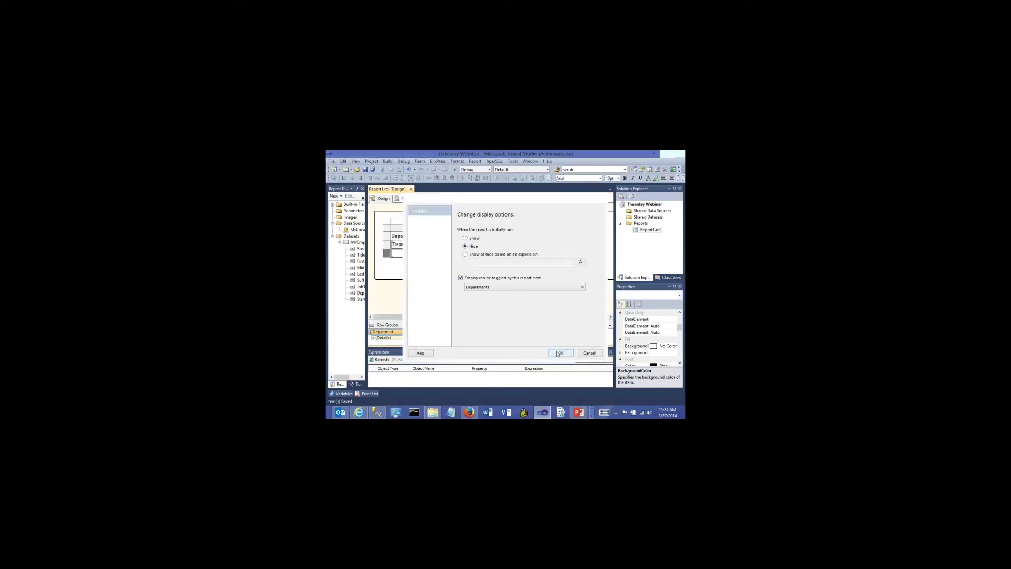
pyautogui.click(365, 169)
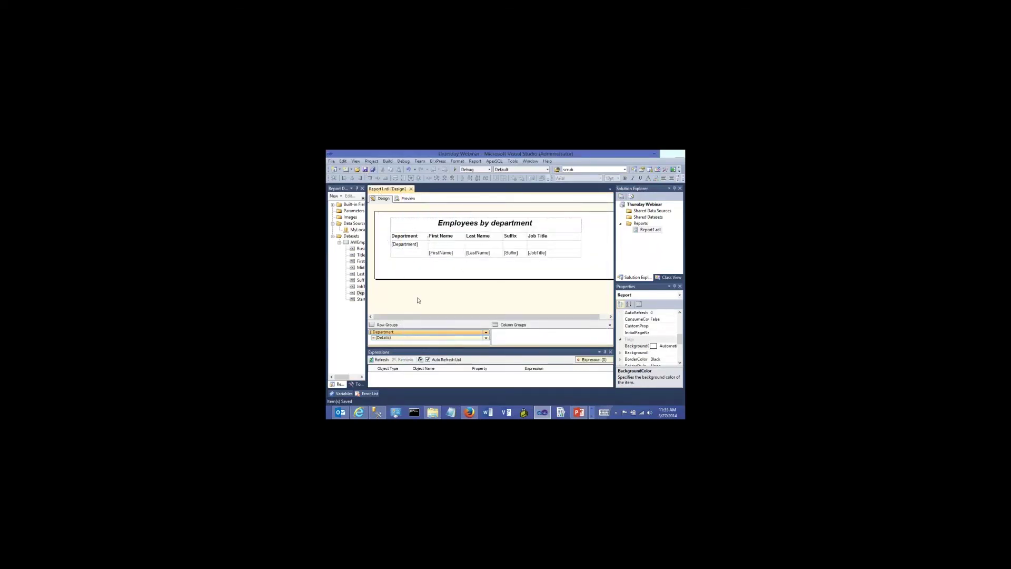
pyautogui.click(408, 198)
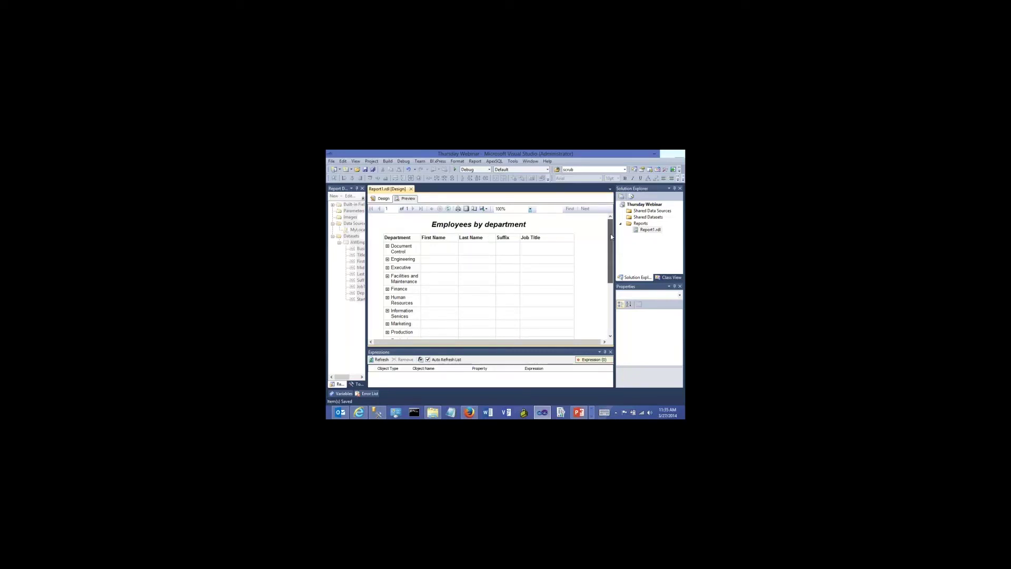
pyautogui.scroll(-2, 610, 236)
pyautogui.scroll(2, 610, 237)
pyautogui.click(388, 246)
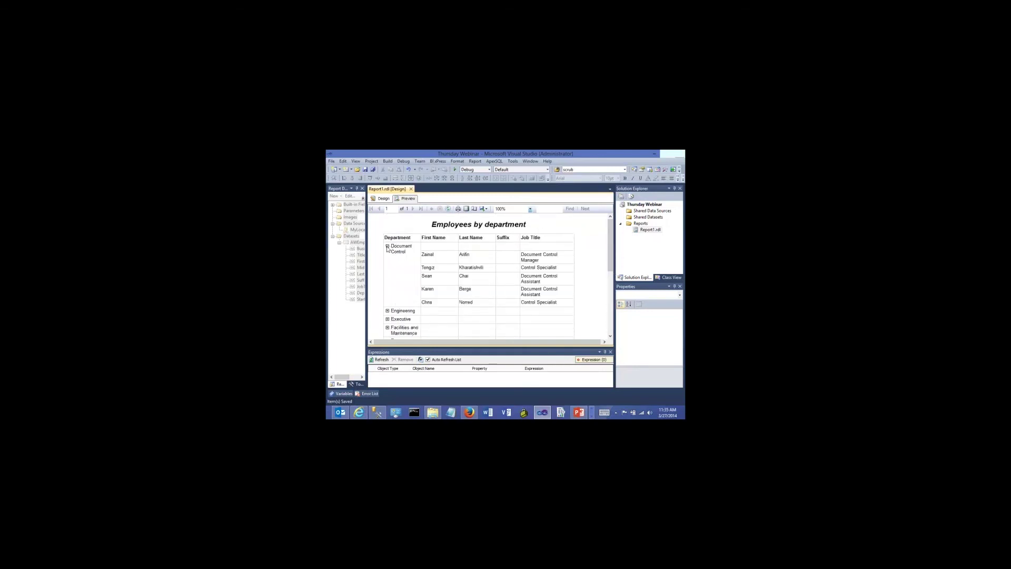
pyautogui.click(388, 246)
pyautogui.click(387, 259)
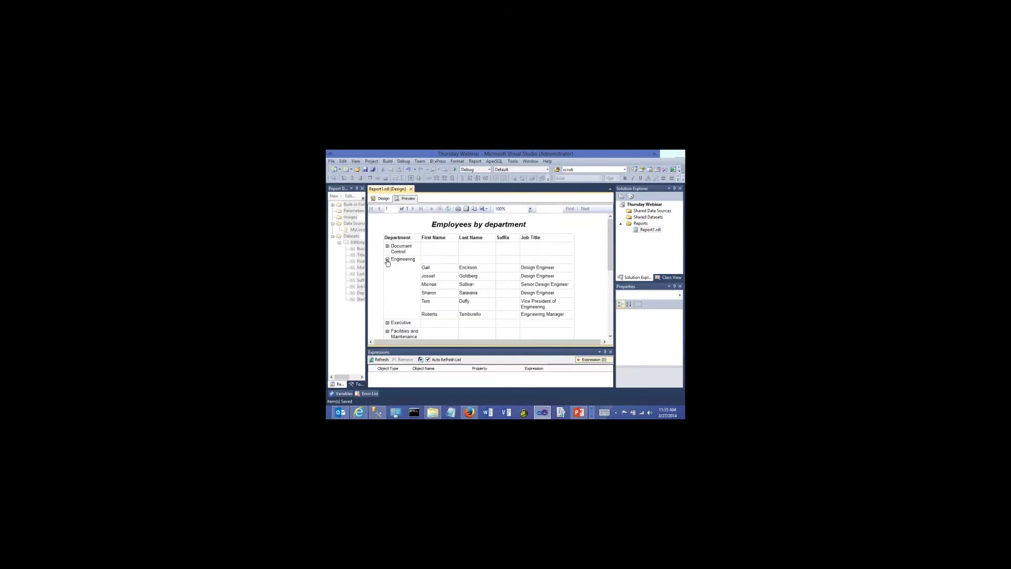
pyautogui.click(387, 259)
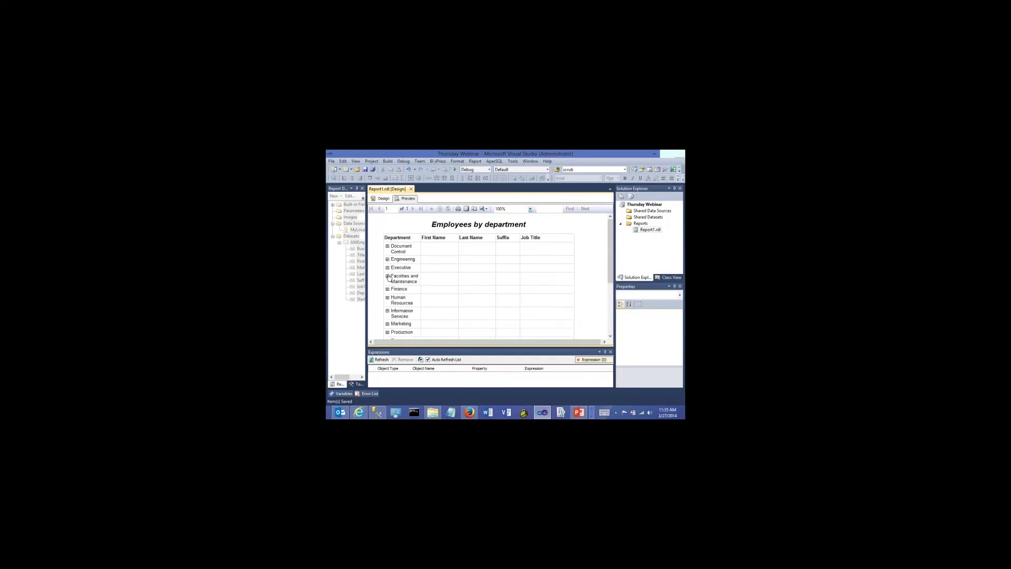
pyautogui.click(388, 267)
pyautogui.click(388, 267)
pyautogui.click(383, 199)
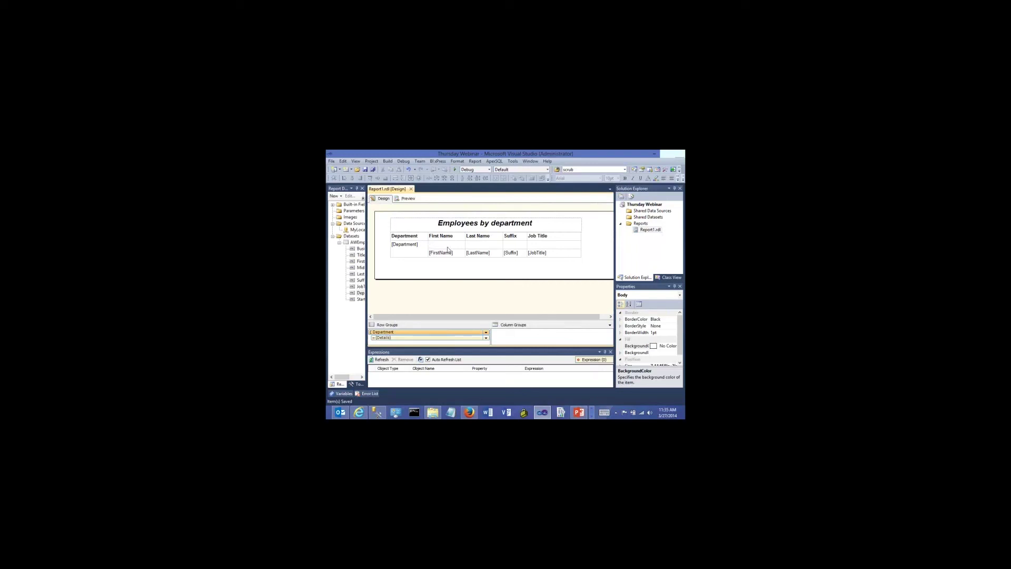
# Rename Report1.rdl in Solution Explorer to 'EmployeeReport'
pyautogui.click(643, 235)
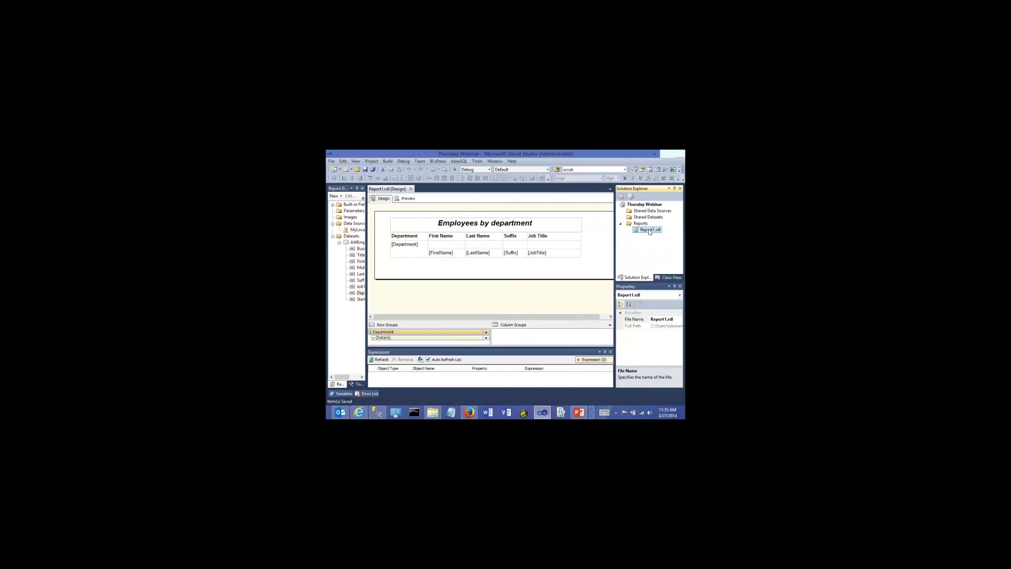
pyautogui.click(649, 230)
pyautogui.write('EmployeeReport')
pyautogui.press('Return')
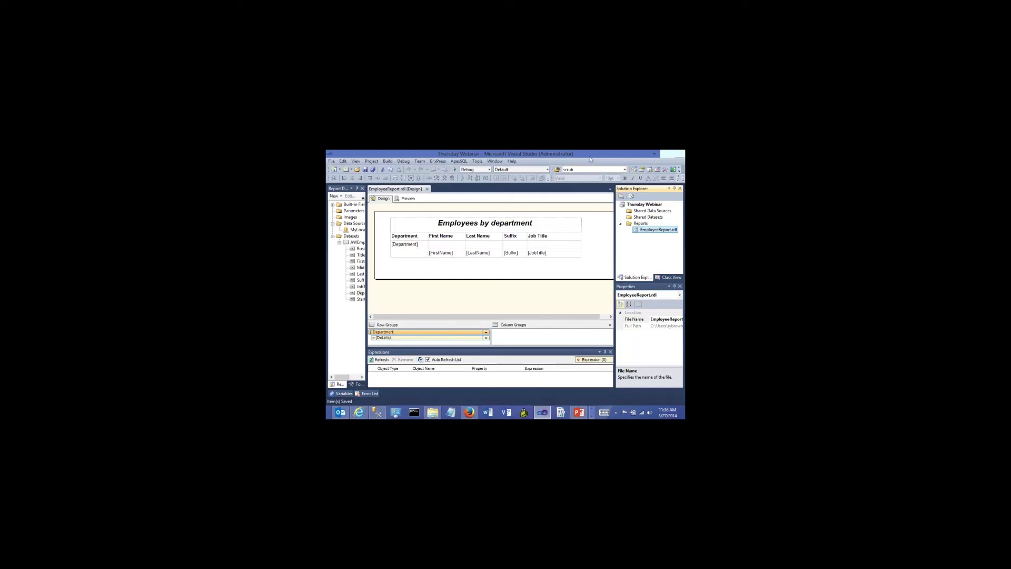
# Switch from the report designer to the empty Report Manager Home page in Internet Explorer
pyautogui.click(360, 413)
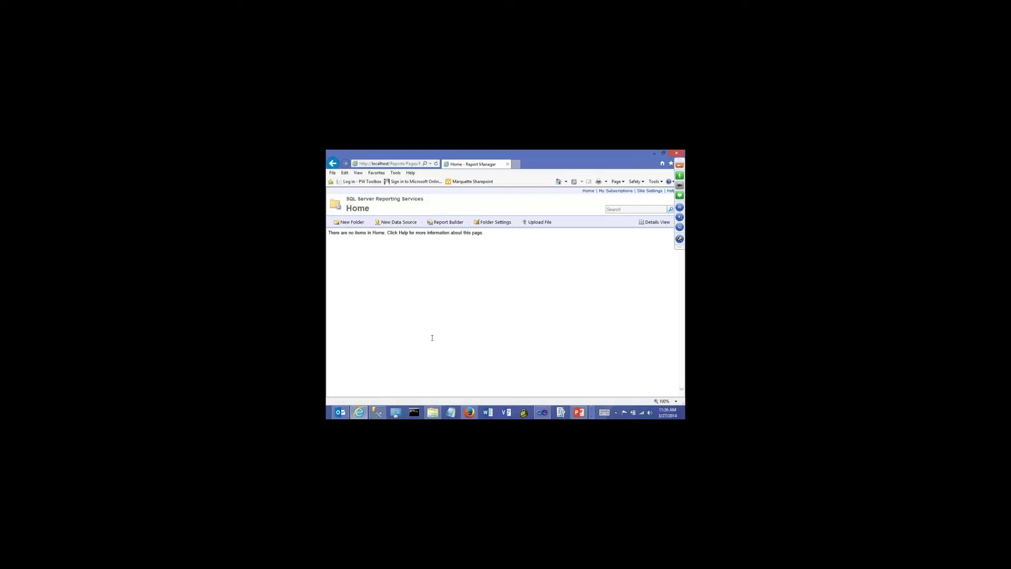
# Create folders 'Test Folder 1' and 'Test Folder 2' on Home, then open Test Folder 1
pyautogui.click(350, 226)
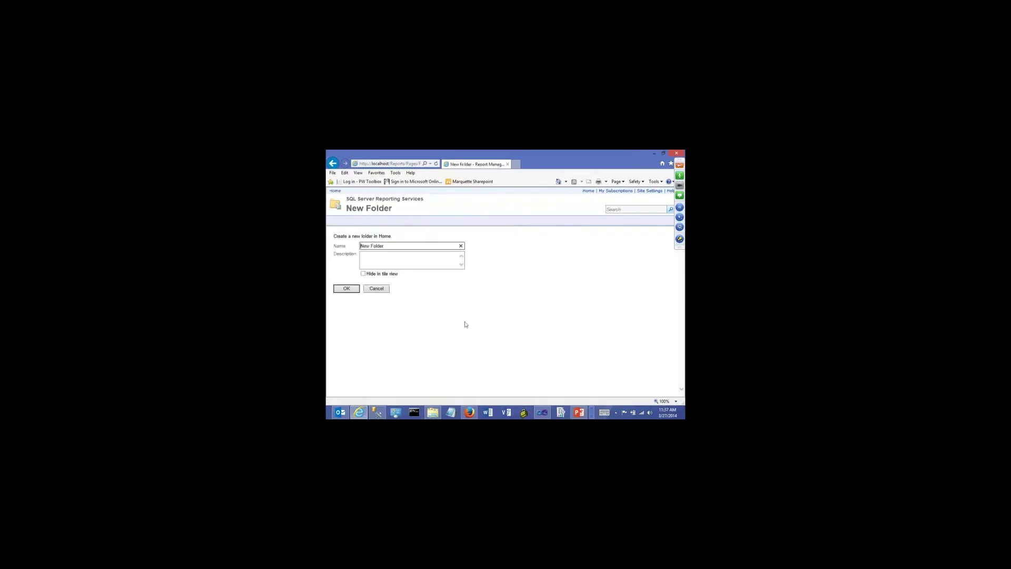
pyautogui.moveTo(388, 246); pyautogui.dragTo(358, 248)
pyautogui.write('Test Folder 1')
pyautogui.click(345, 289)
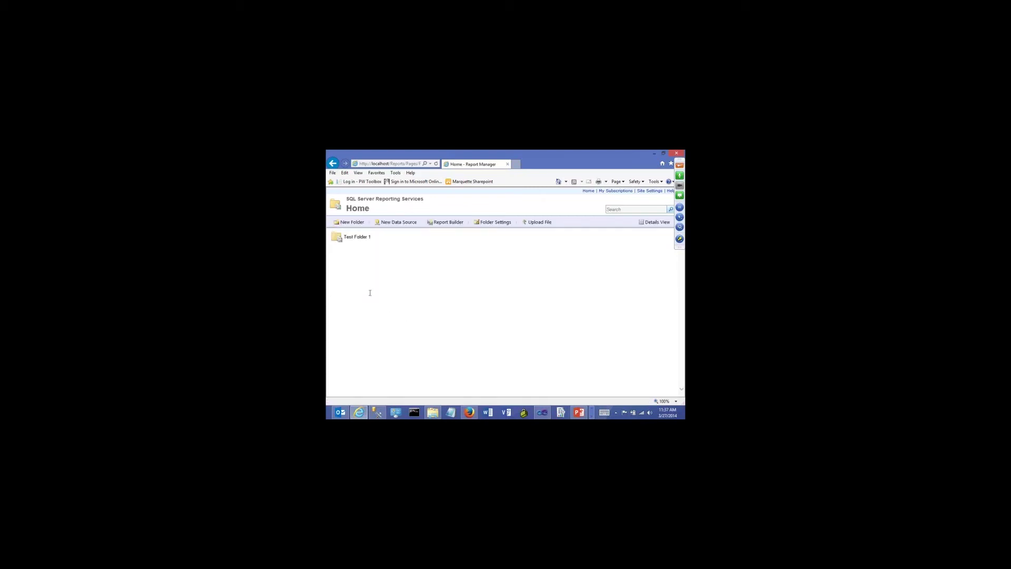
pyautogui.click(350, 222)
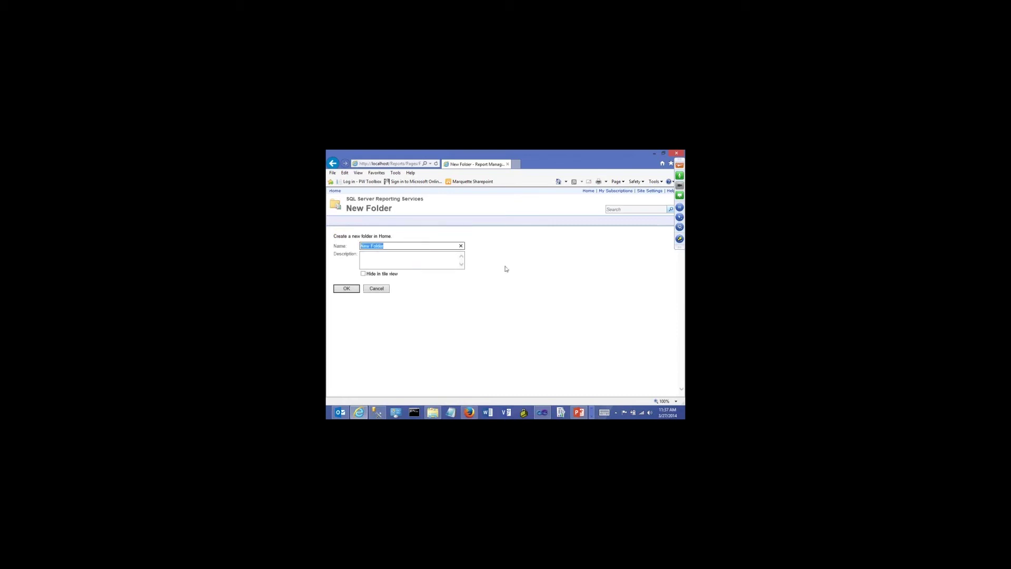
pyautogui.write('Test Folder 2')
pyautogui.click(349, 289)
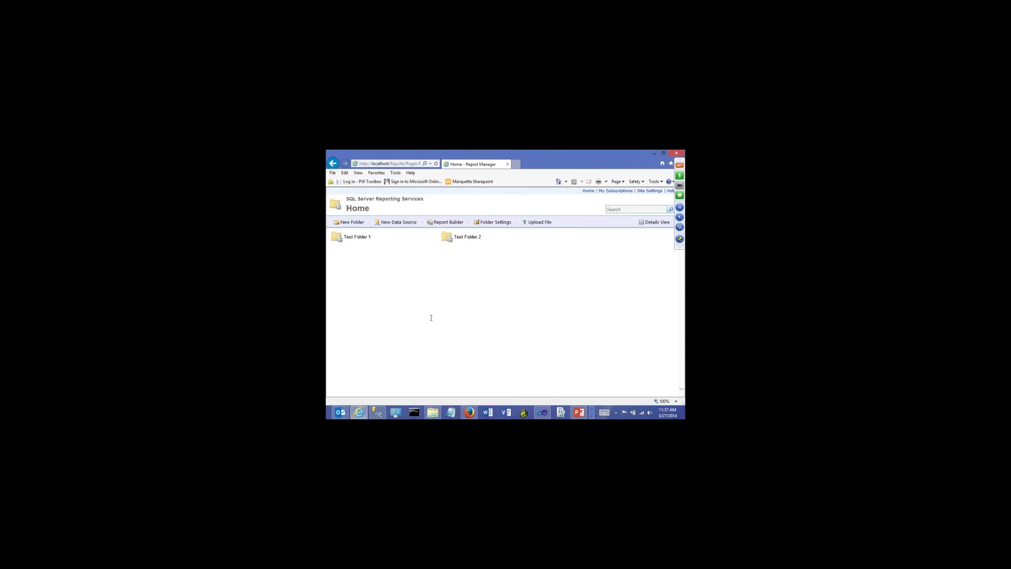
pyautogui.click(357, 237)
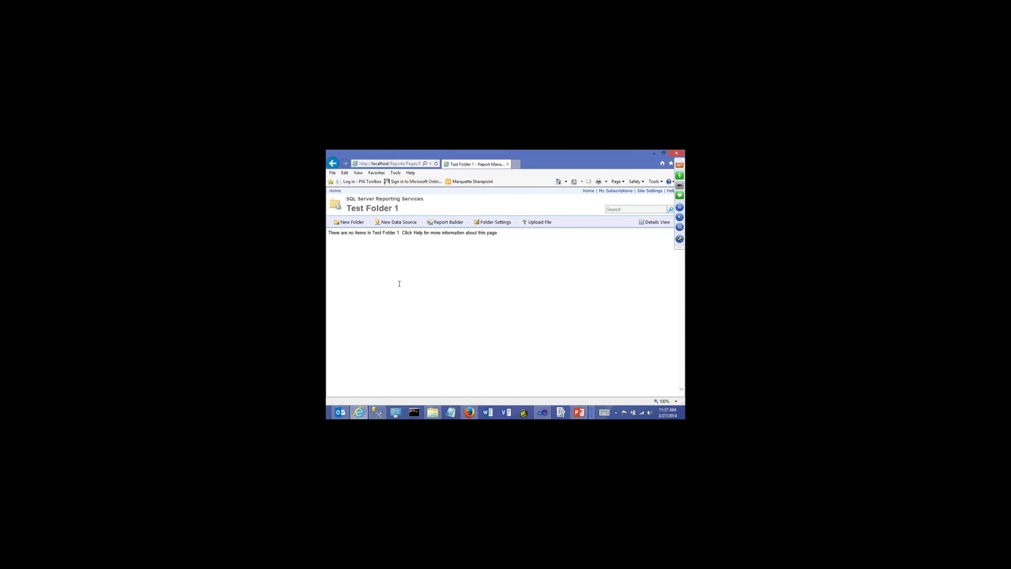
# Create a folder named 'Sub folder' inside Test Folder 1
pyautogui.click(349, 221)
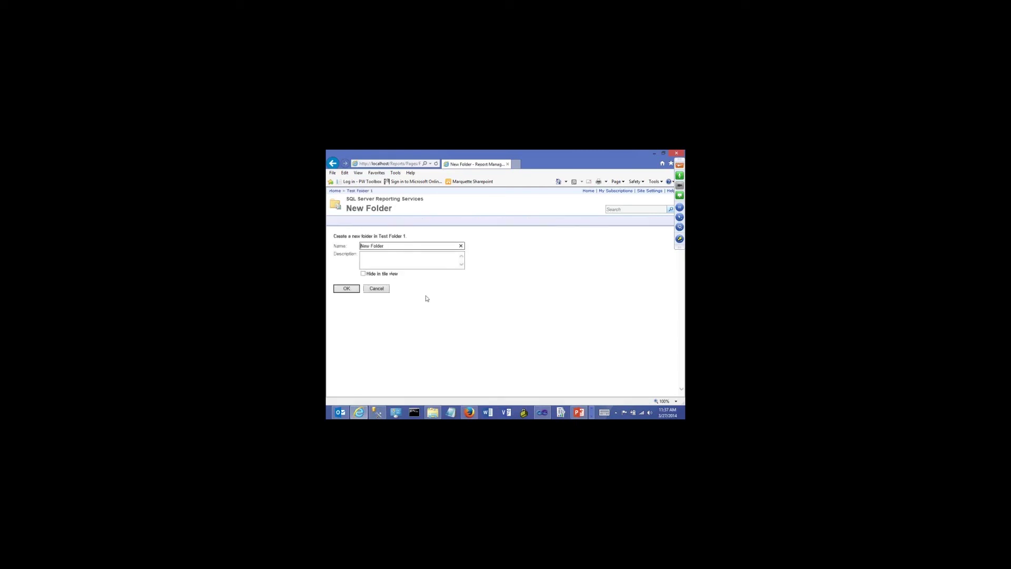
pyautogui.write('S')
pyautogui.press('BackSpace')
pyautogui.press('Delete')
pyautogui.press('Delete')
pyautogui.press('Delete')
pyautogui.press('Delete')
pyautogui.press('Delete')
pyautogui.press('Delete')
pyautogui.press('Delete')
pyautogui.press('Delete')
pyautogui.write('Sub folde')
pyautogui.click(348, 289)
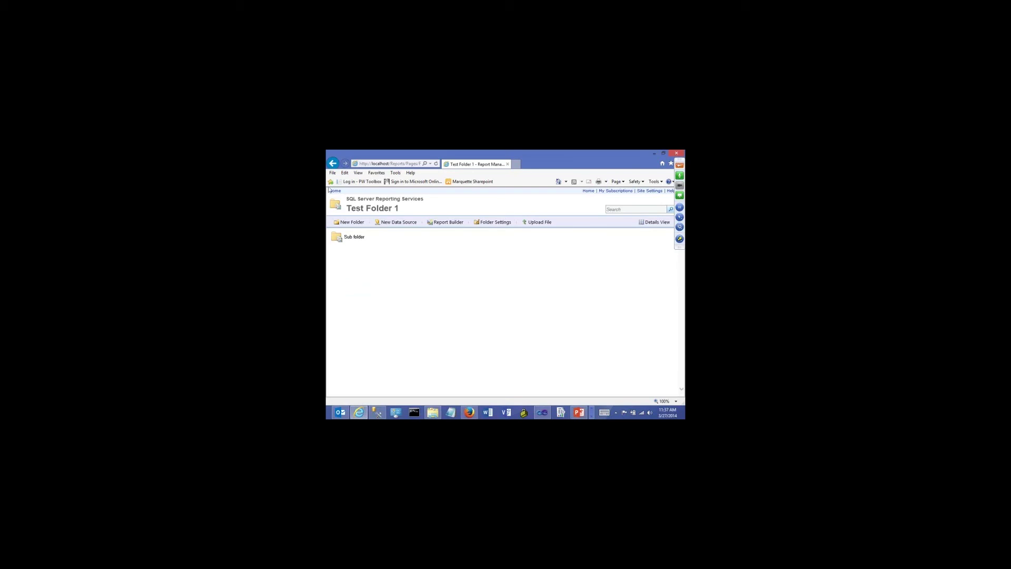
# Navigate between Home, Test Folder 1 and Sub folder, ending back on Home
pyautogui.click(332, 164)
pyautogui.click(332, 164)
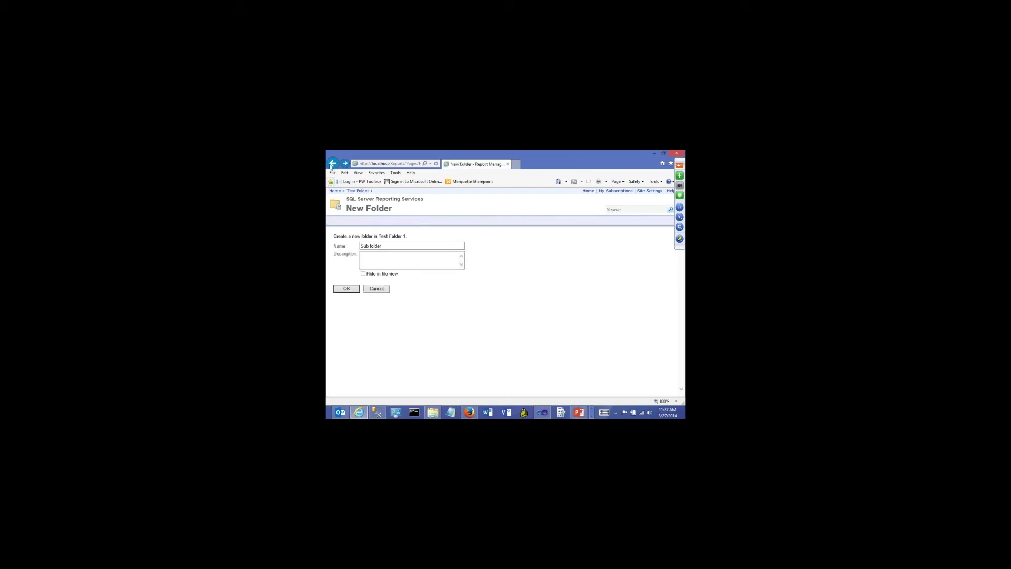
pyautogui.click(352, 237)
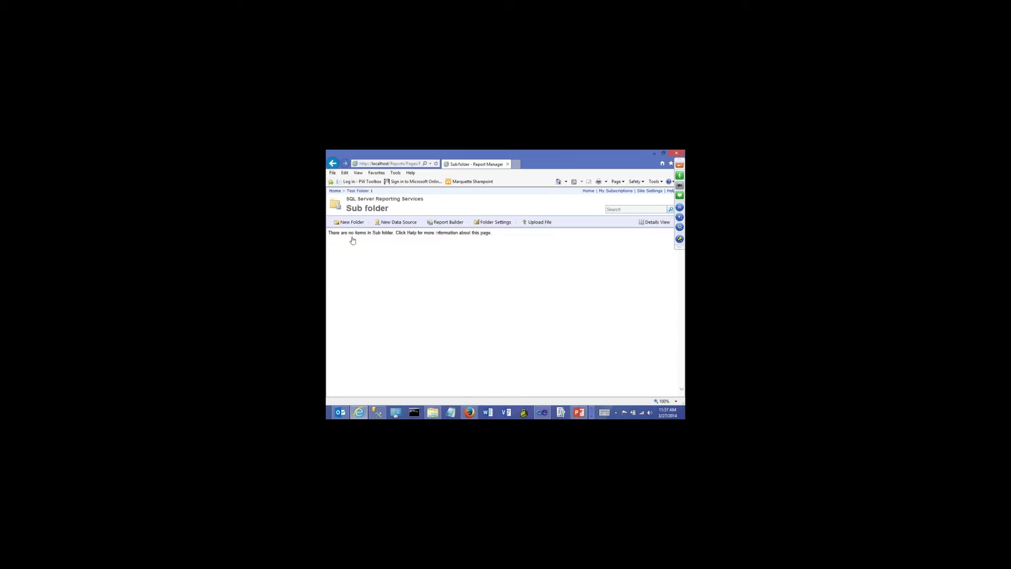
pyautogui.click(338, 192)
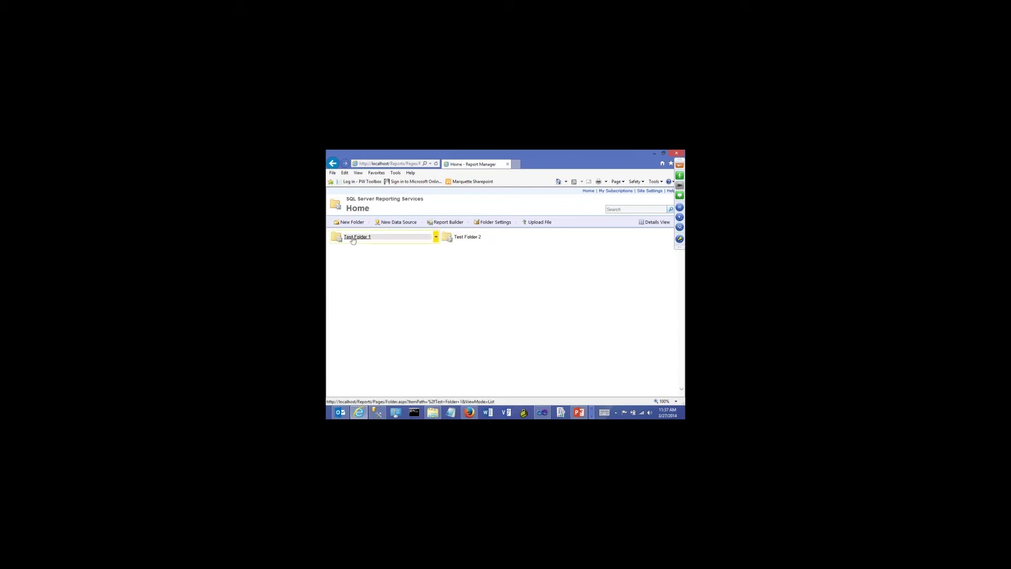
pyautogui.click(352, 237)
pyautogui.click(351, 237)
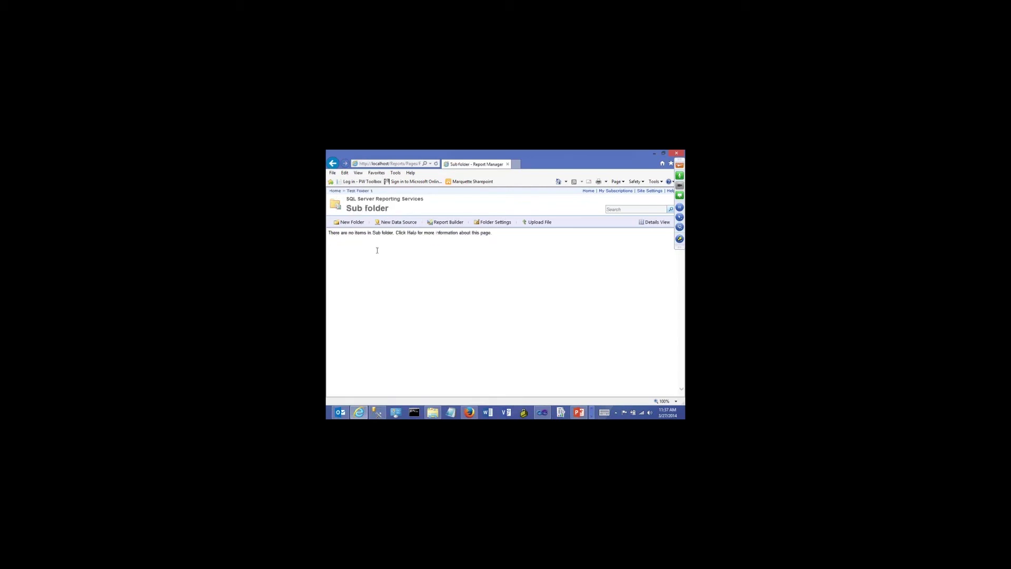
pyautogui.click(334, 191)
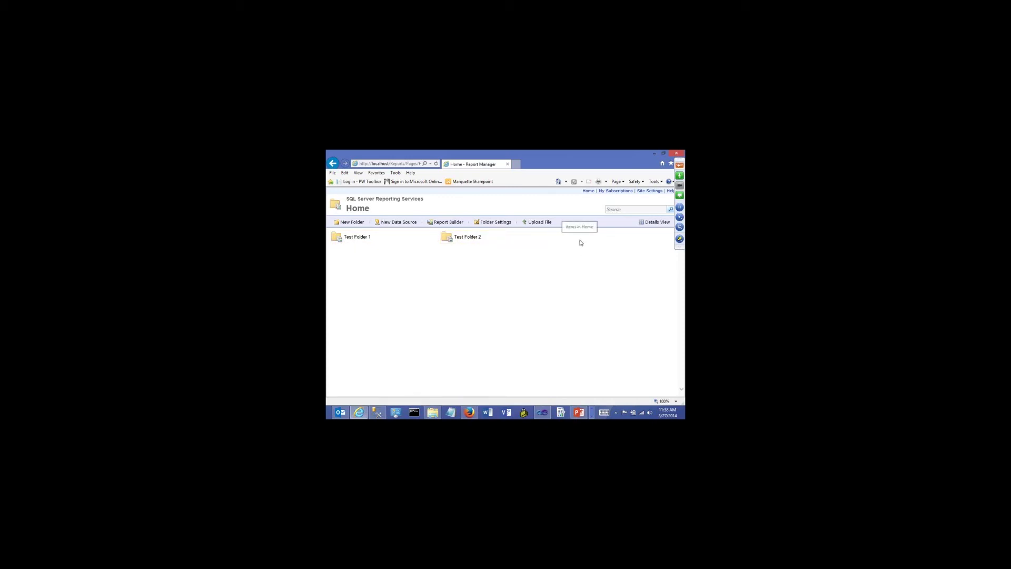
# Delete Test Folder 1 and Test Folder 2 from Home, then minimize the browser
pyautogui.click(432, 239)
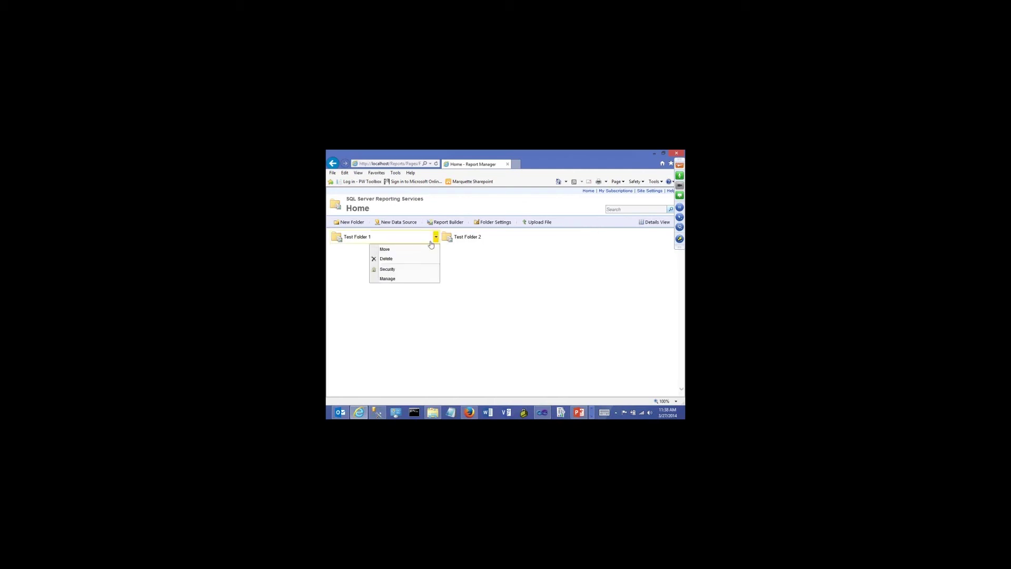
pyautogui.click(404, 259)
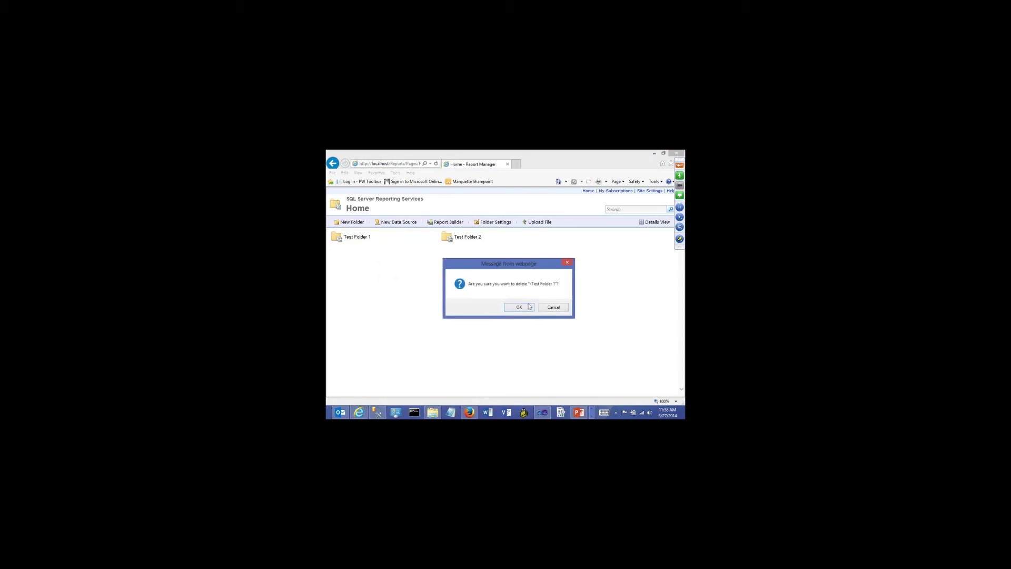
pyautogui.press('Return')
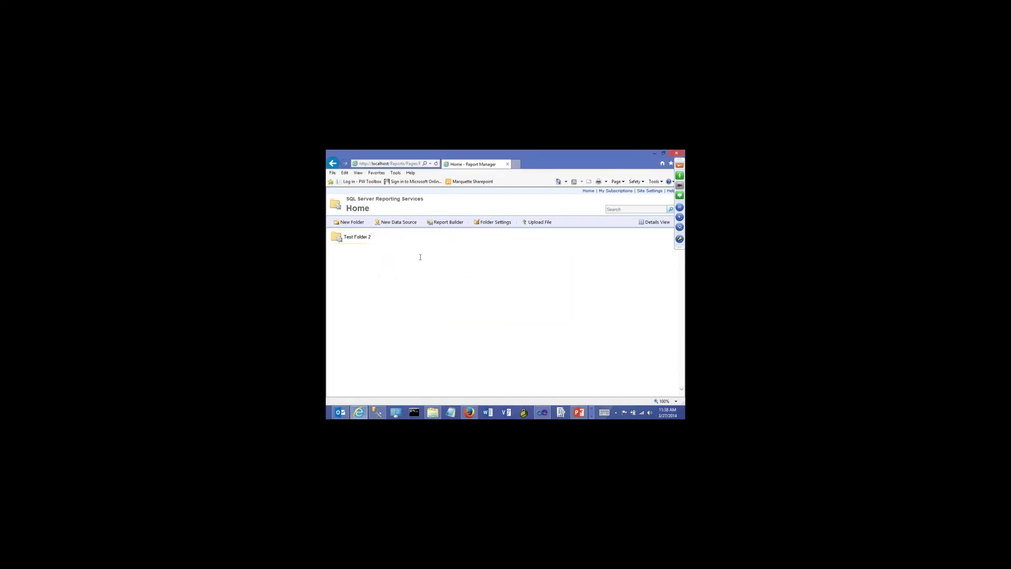
pyautogui.click(435, 237)
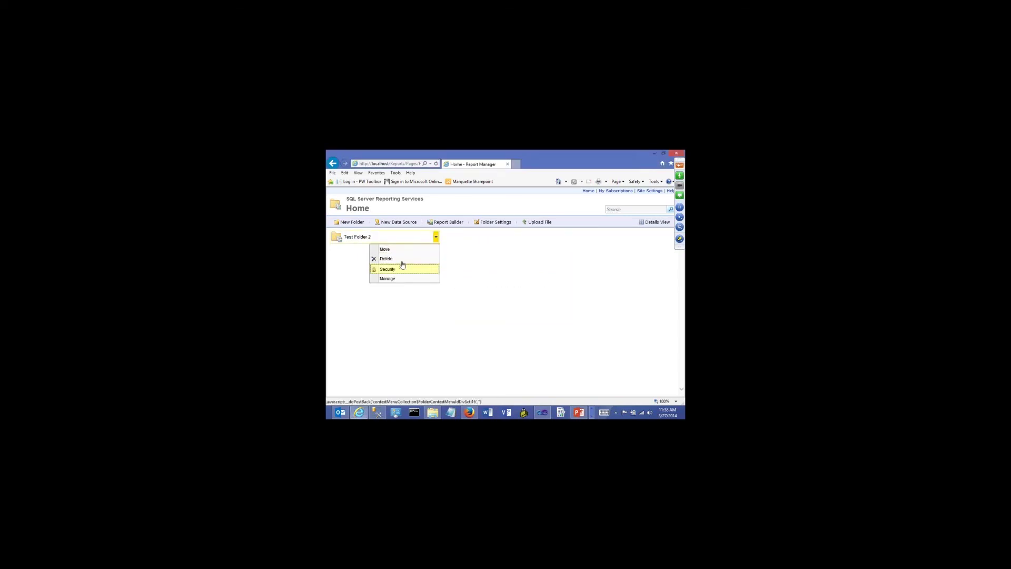
pyautogui.click(404, 260)
pyautogui.click(516, 308)
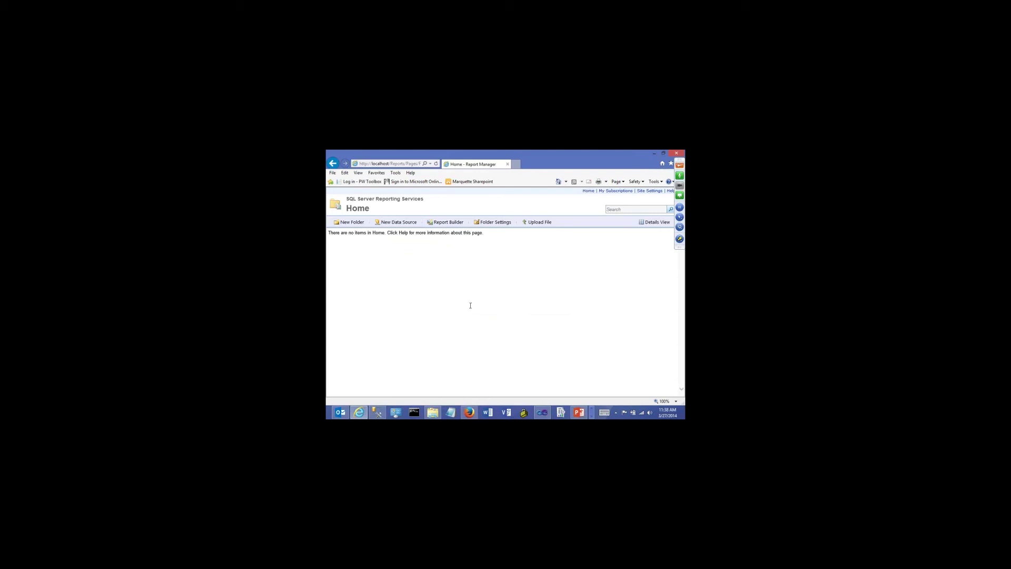
pyautogui.click(653, 154)
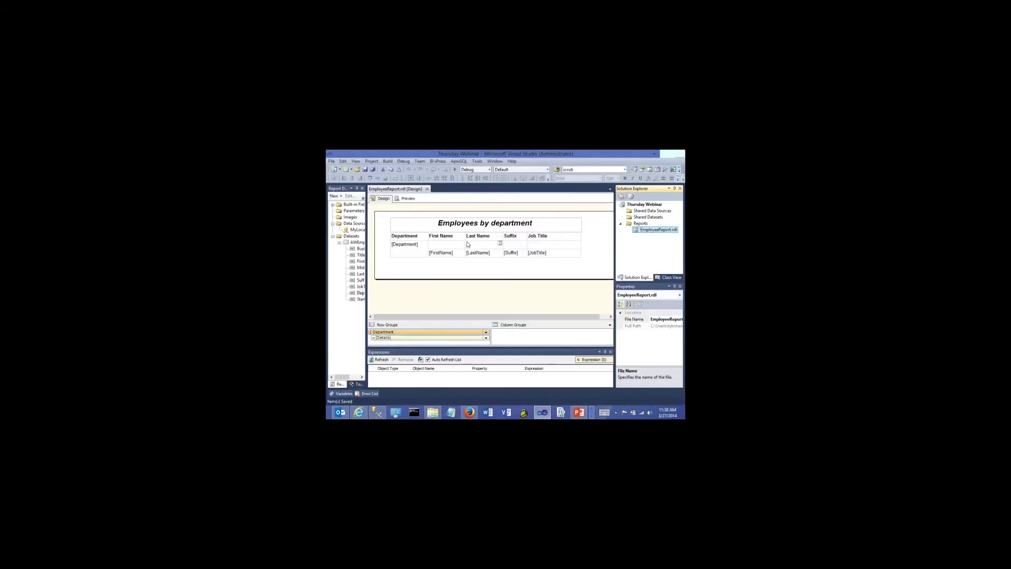
pyautogui.click(388, 161)
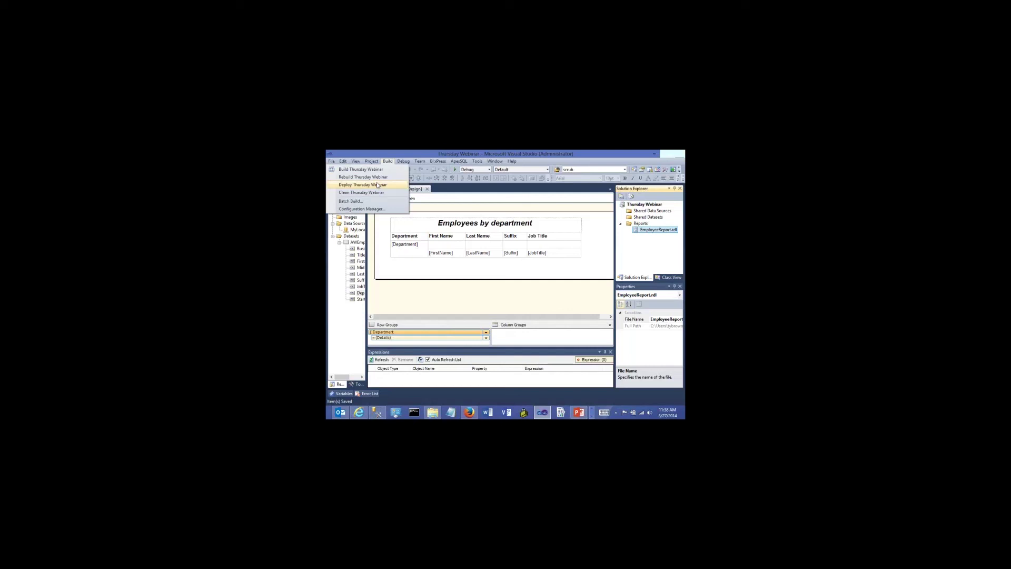
pyautogui.click(426, 153)
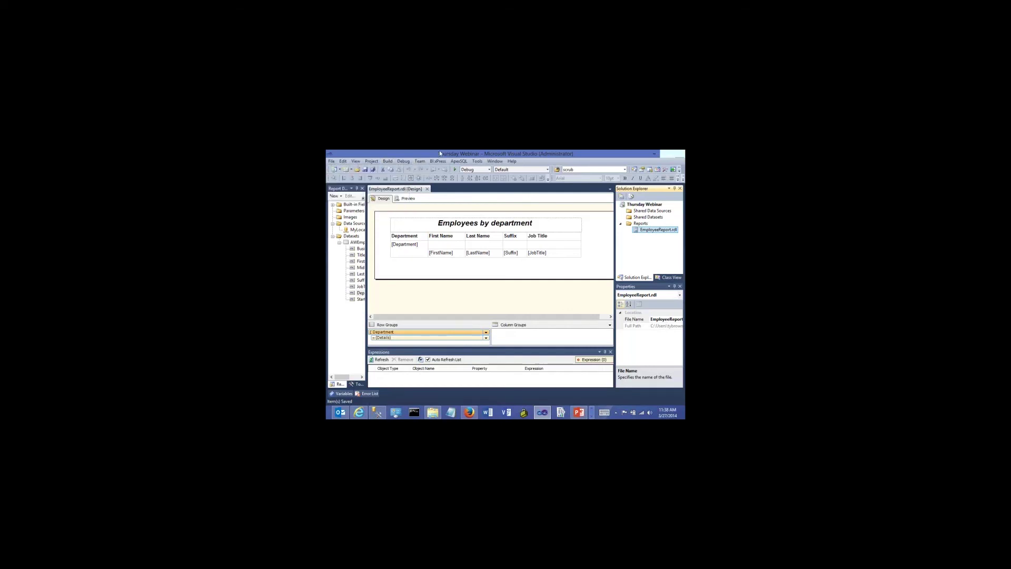
pyautogui.click(371, 162)
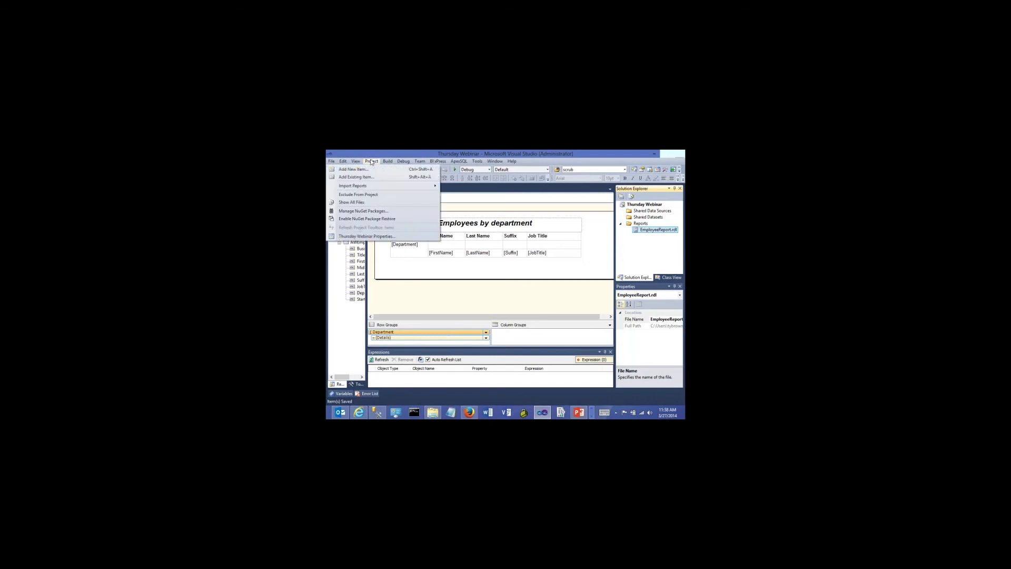
pyautogui.click(364, 236)
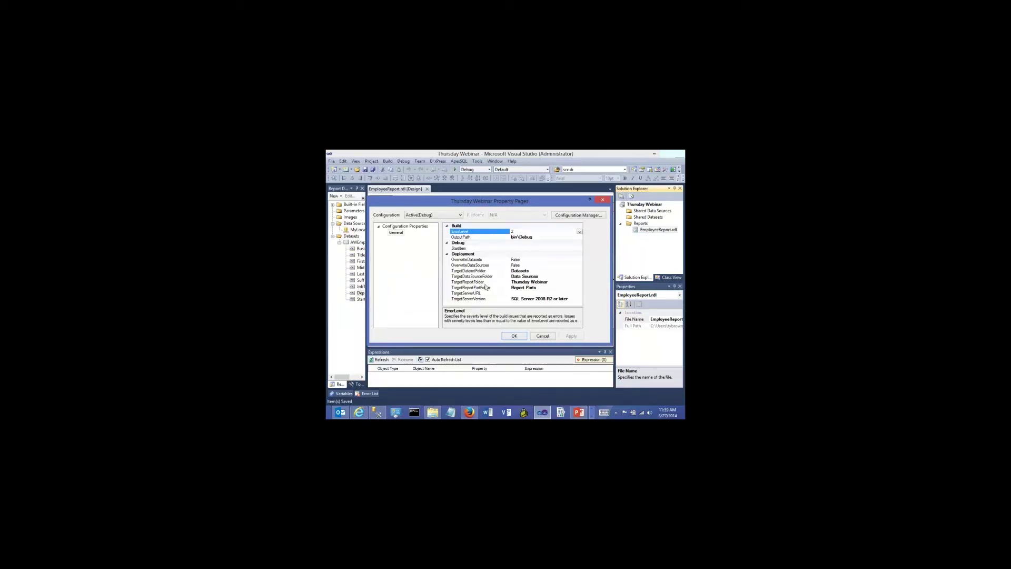
pyautogui.click(553, 281)
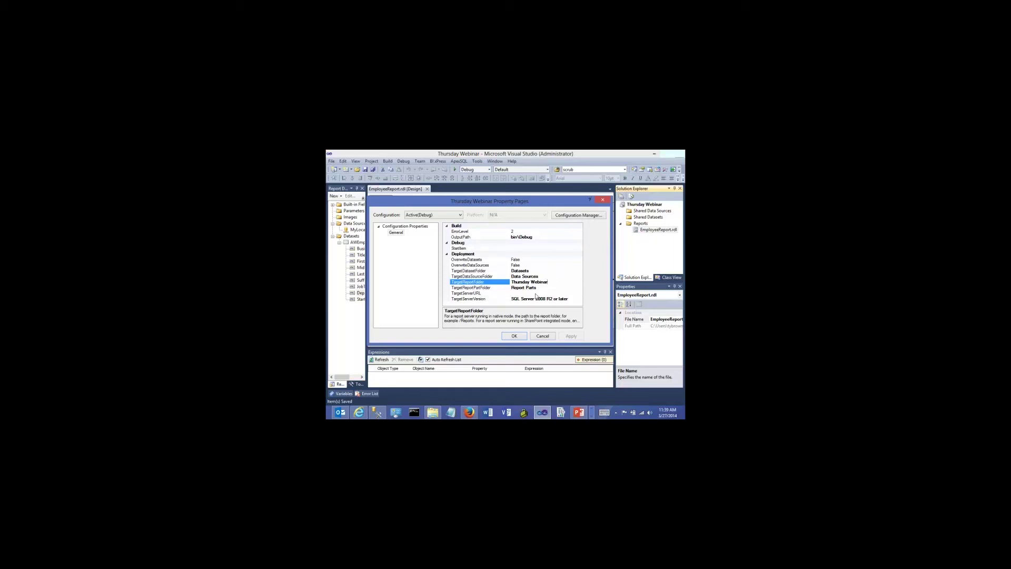
pyautogui.click(535, 293)
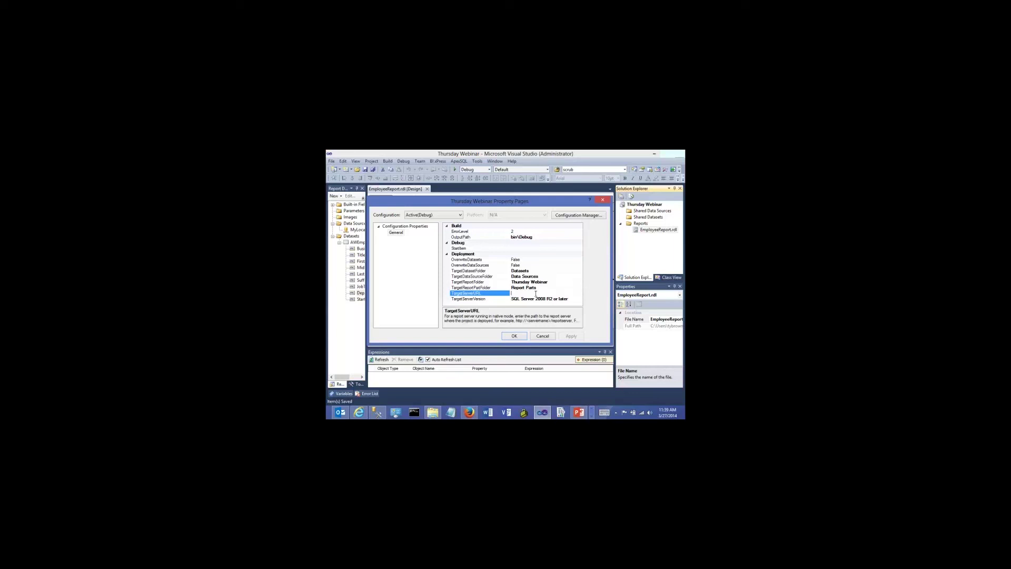
pyautogui.click(542, 336)
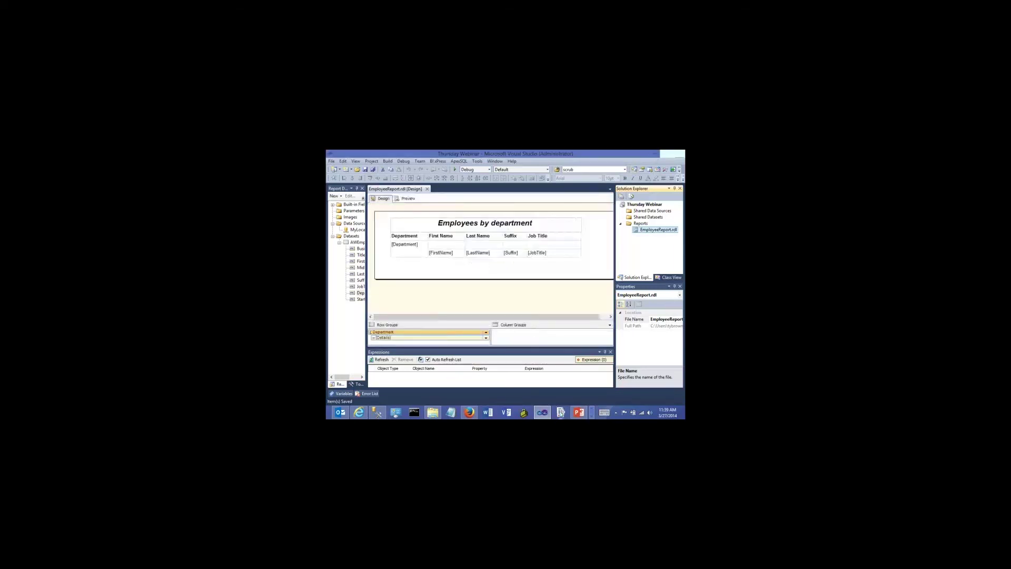
# Connect Reporting Services Configuration Manager and review service account, Web Service URL and ReportServer database settings
pyautogui.click(561, 412)
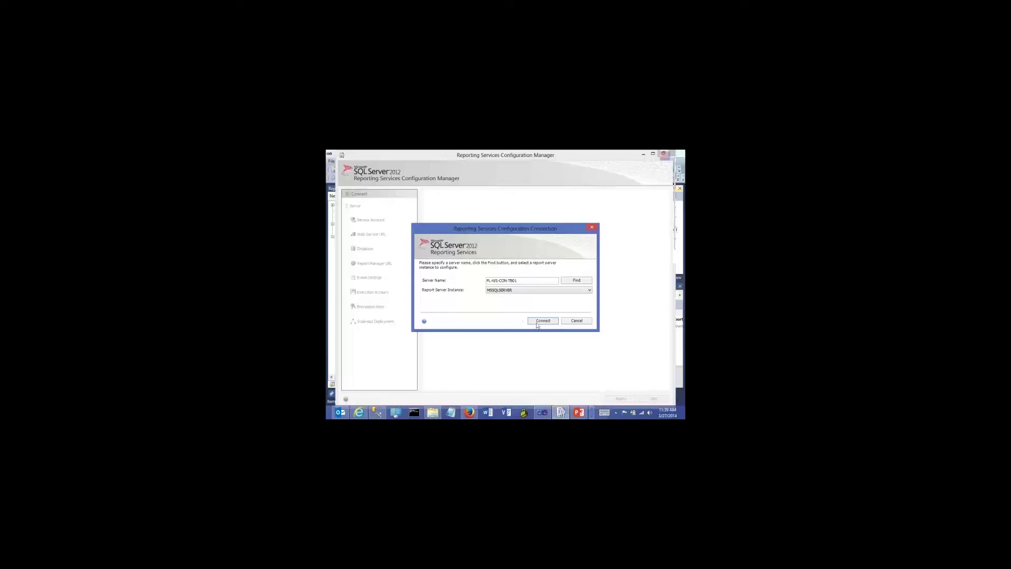
pyautogui.click(537, 322)
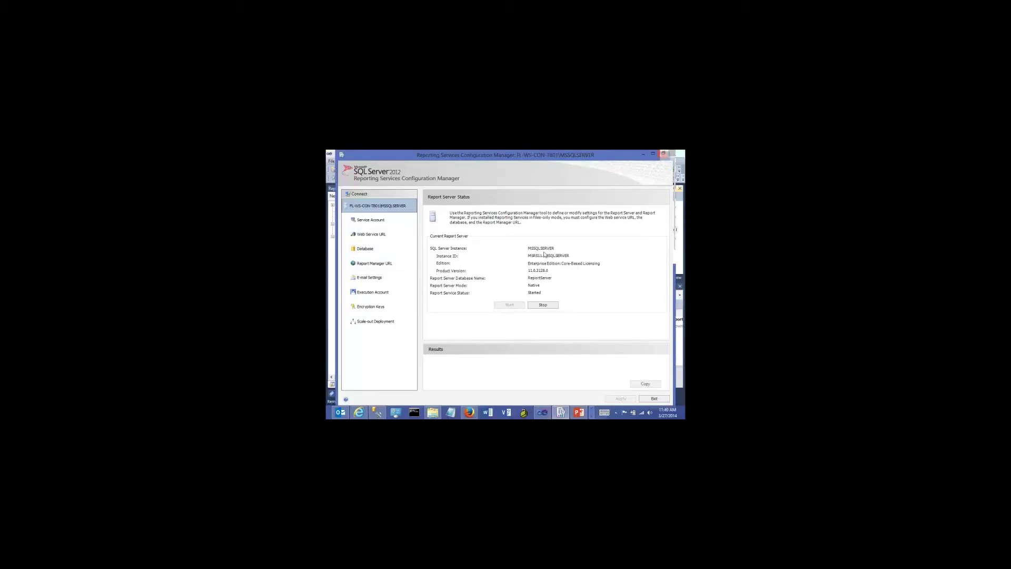
pyautogui.click(371, 222)
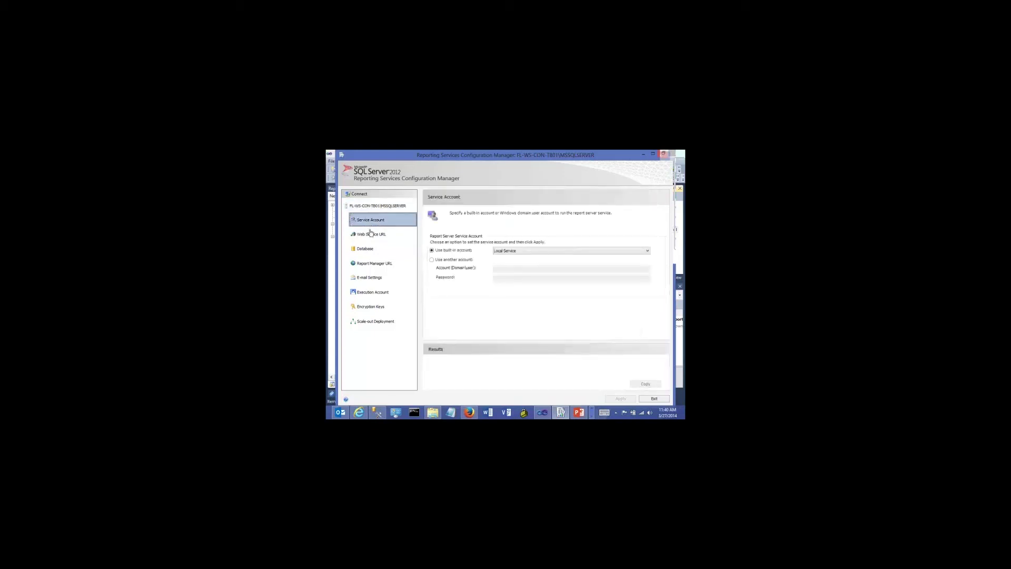
pyautogui.click(366, 233)
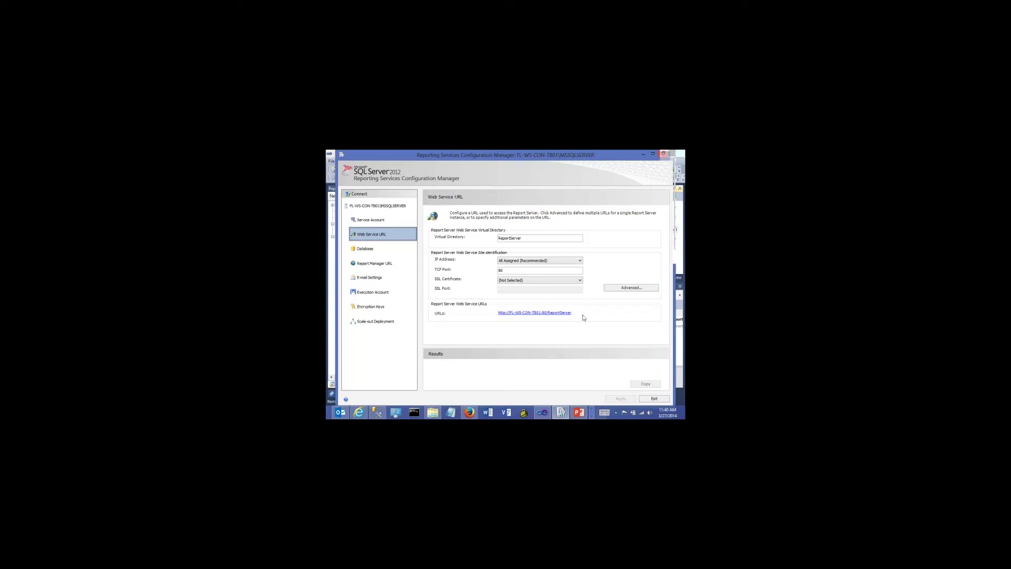
pyautogui.click(364, 248)
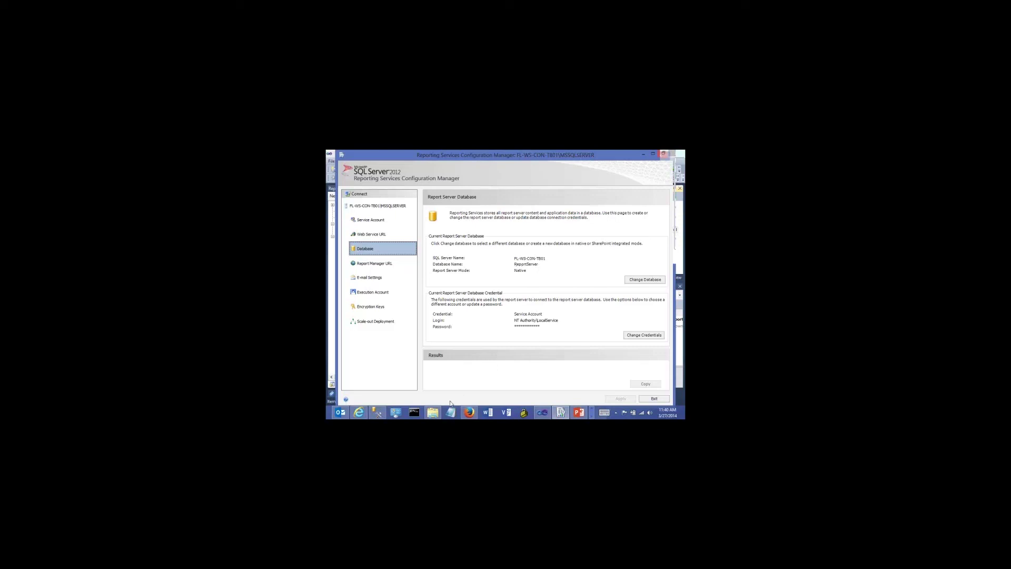
pyautogui.click(377, 412)
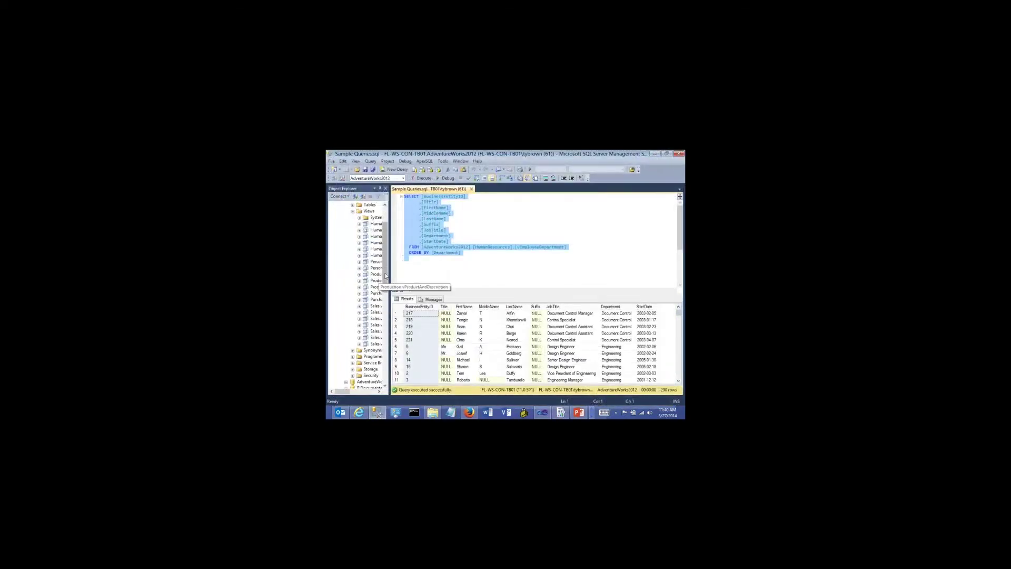
# In Object Explorer, expand the ReportServer database's Tables, then collapse it again
pyautogui.click(344, 232)
pyautogui.click(345, 231)
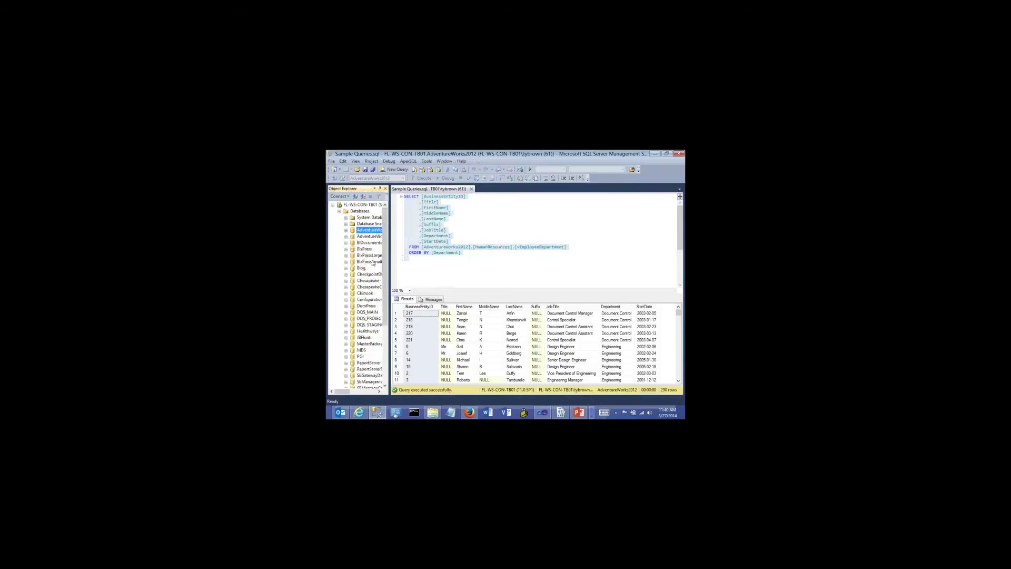
pyautogui.moveTo(390, 269); pyautogui.dragTo(409, 258)
pyautogui.scroll(-4, 409, 258)
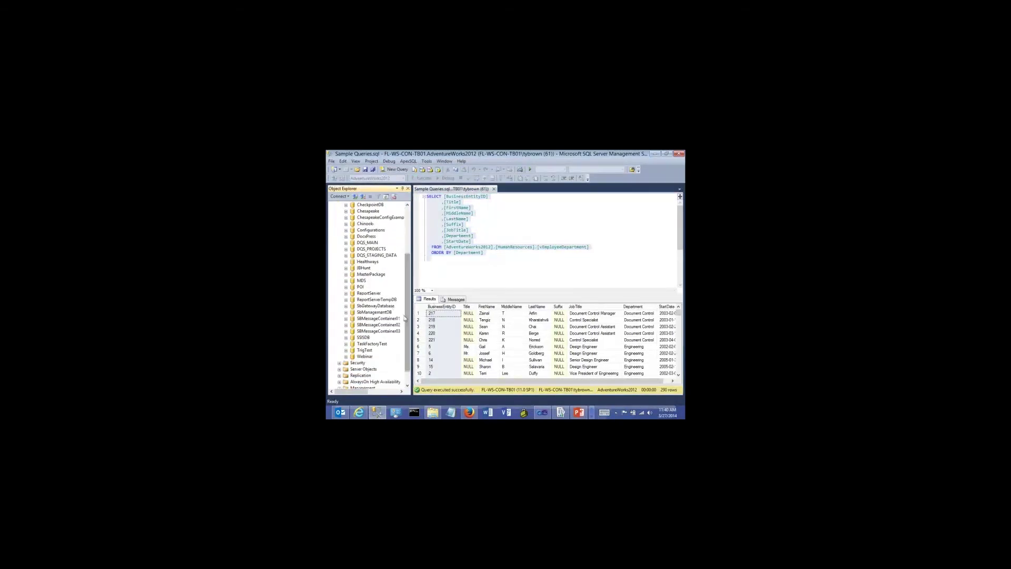
pyautogui.click(358, 294)
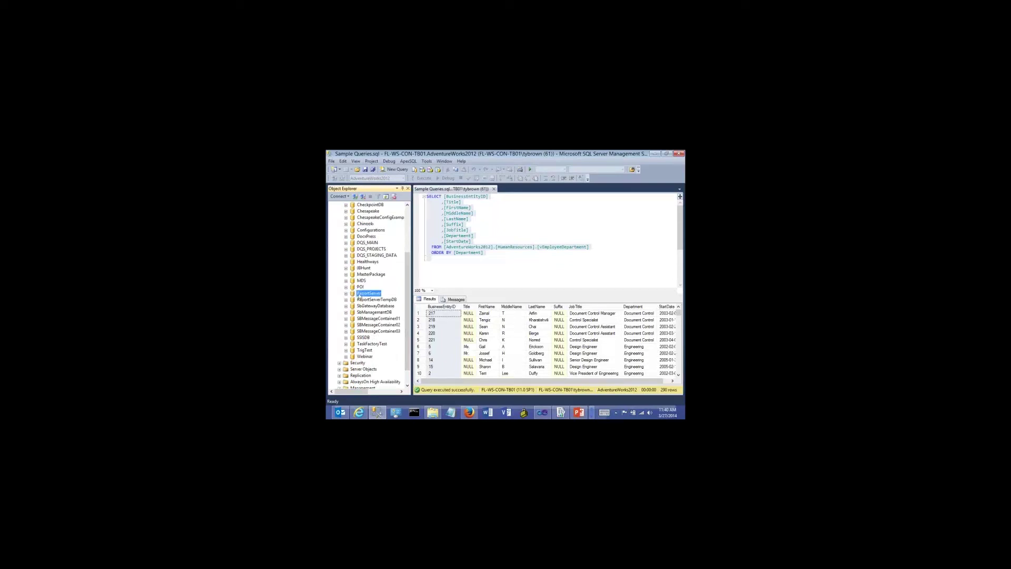
pyautogui.click(346, 296)
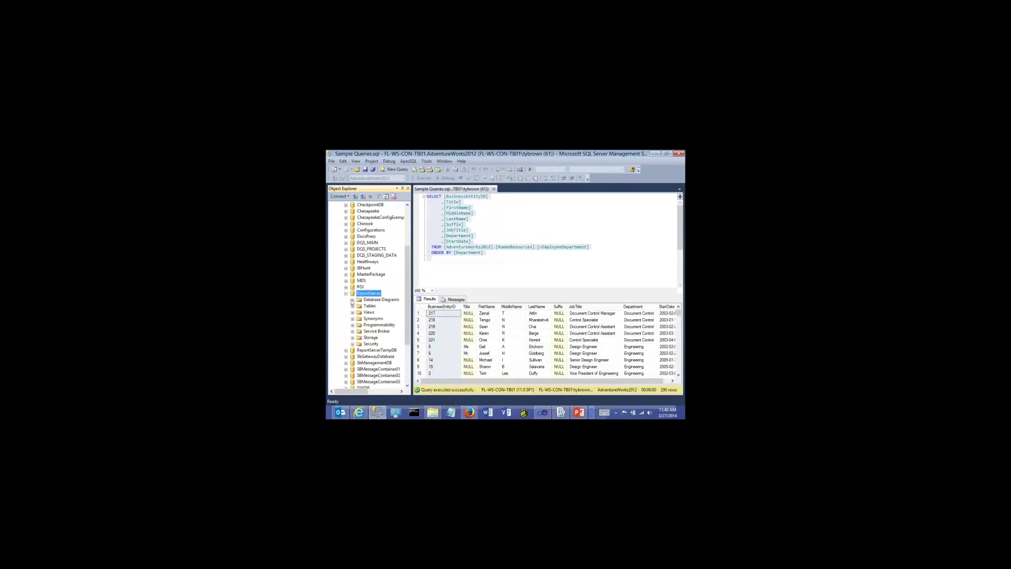
pyautogui.click(352, 306)
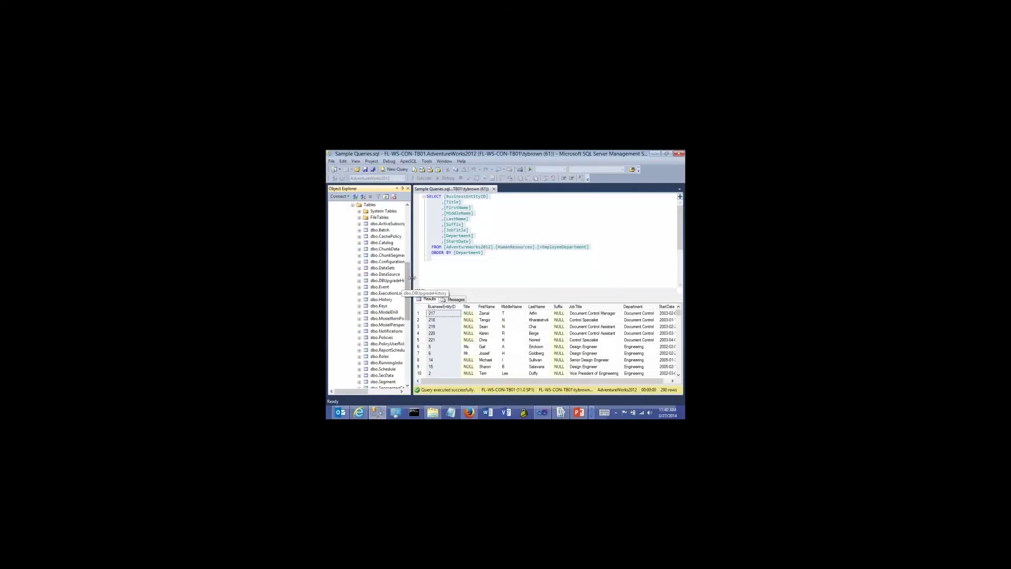
pyautogui.moveTo(406, 282); pyautogui.dragTo(425, 244)
pyautogui.click(353, 299)
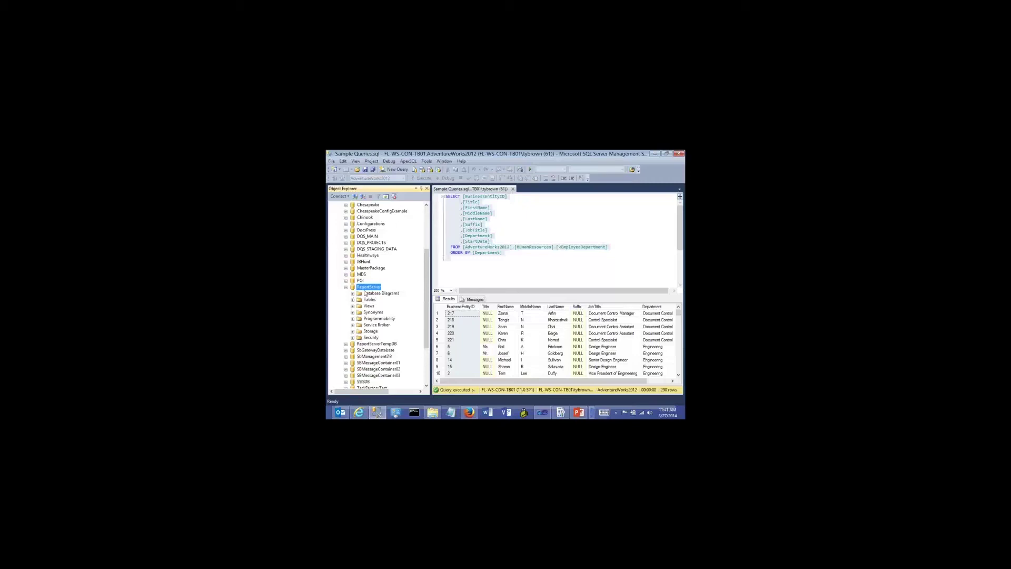
pyautogui.click(346, 287)
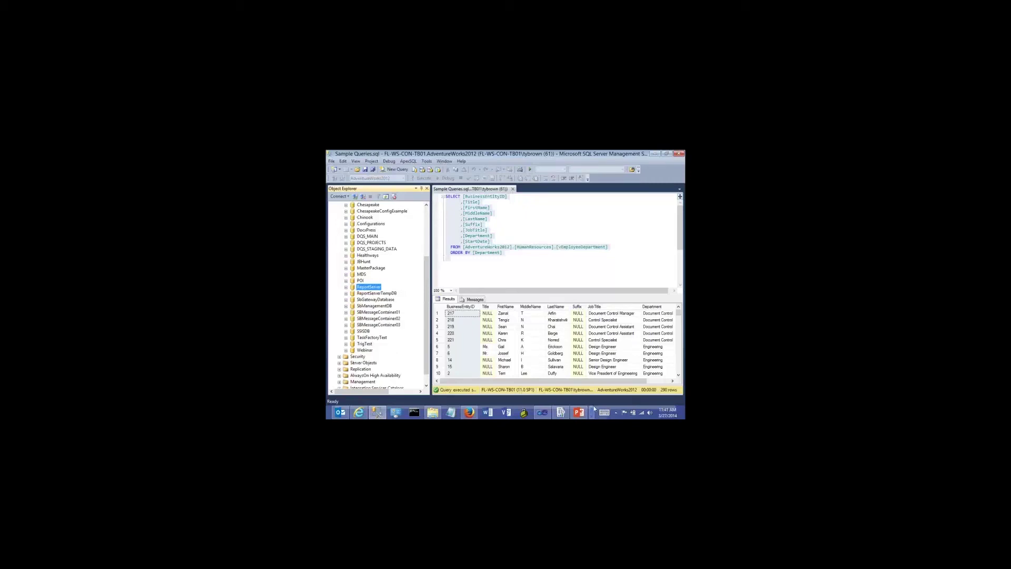
pyautogui.click(560, 412)
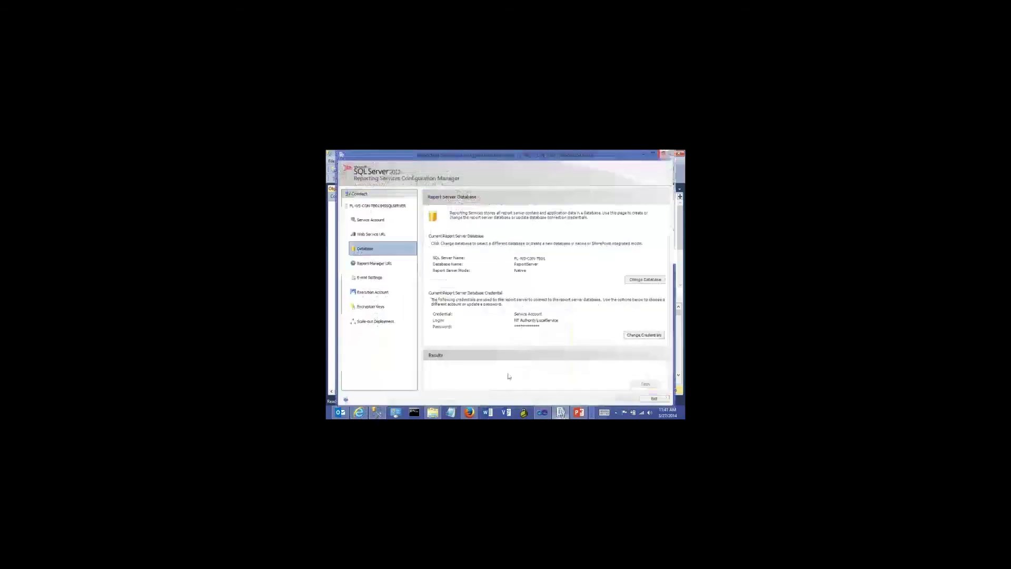
# Review Report Manager URL, e-mail, execution account, encryption, scale-out and Web Service URL pages, then exit
pyautogui.click(382, 265)
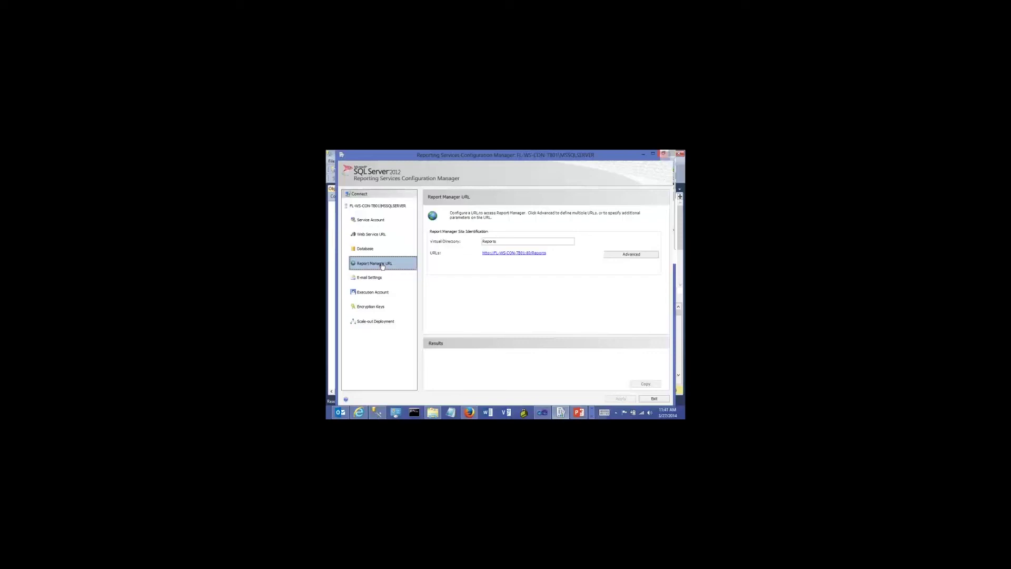
pyautogui.click(369, 277)
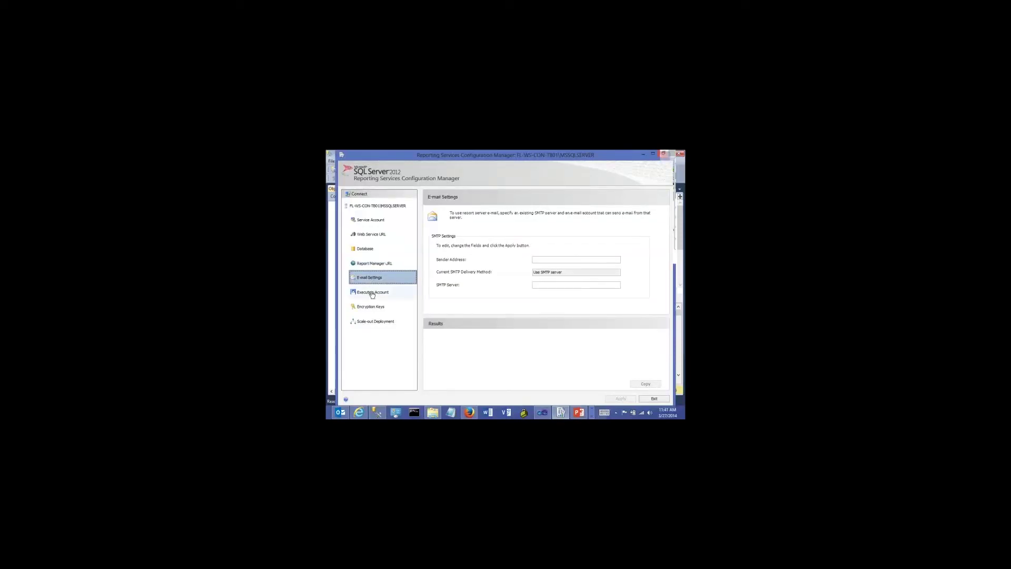
pyautogui.click(371, 293)
pyautogui.click(372, 308)
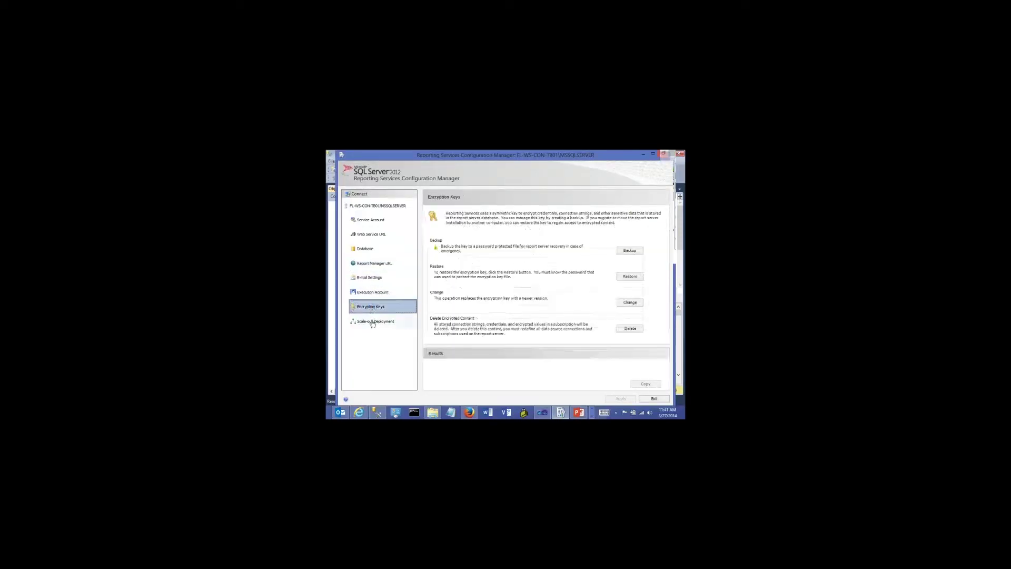
pyautogui.click(372, 322)
pyautogui.click(370, 208)
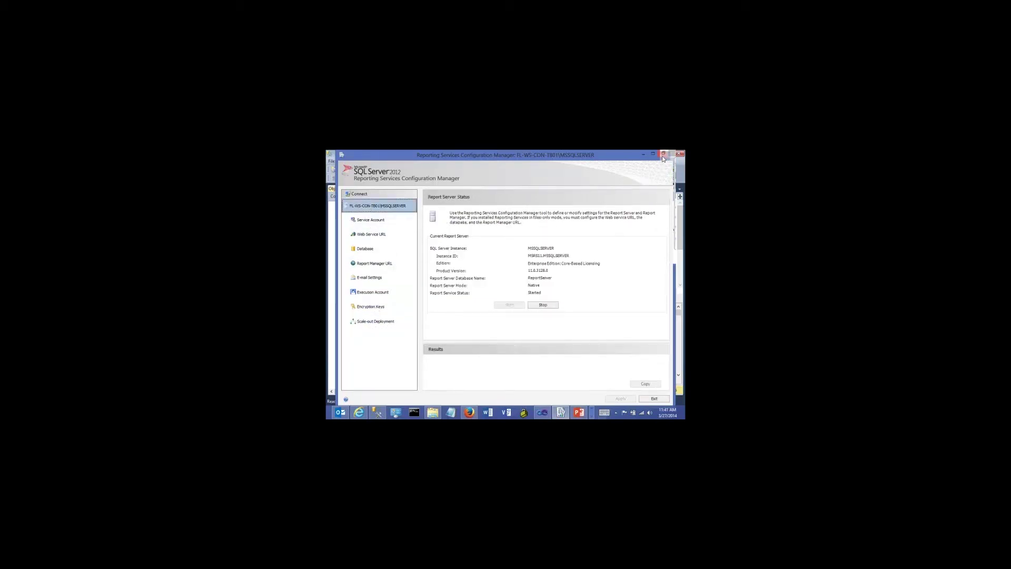
pyautogui.click(365, 237)
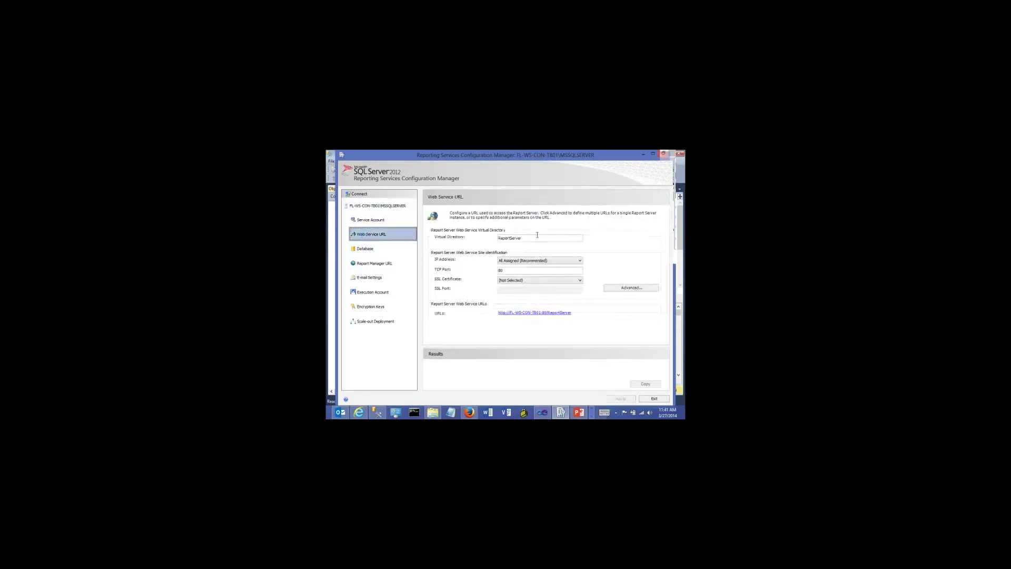
pyautogui.click(664, 154)
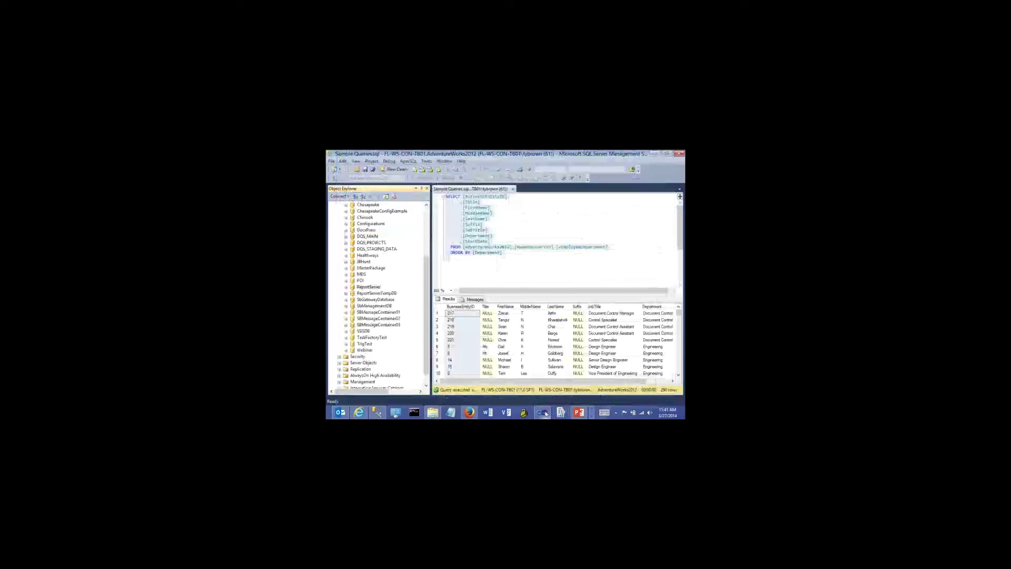
pyautogui.click(543, 412)
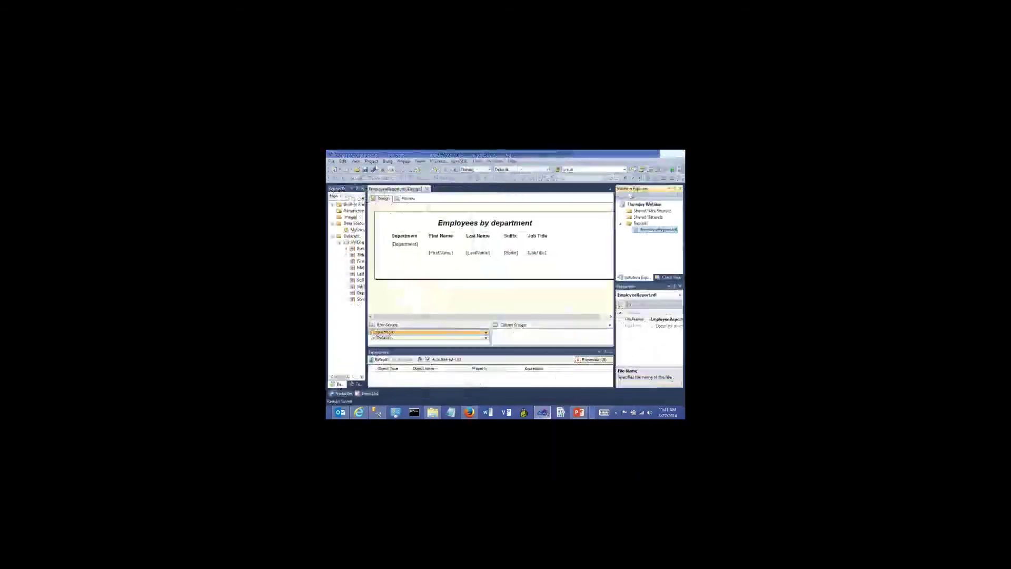
pyautogui.click(371, 161)
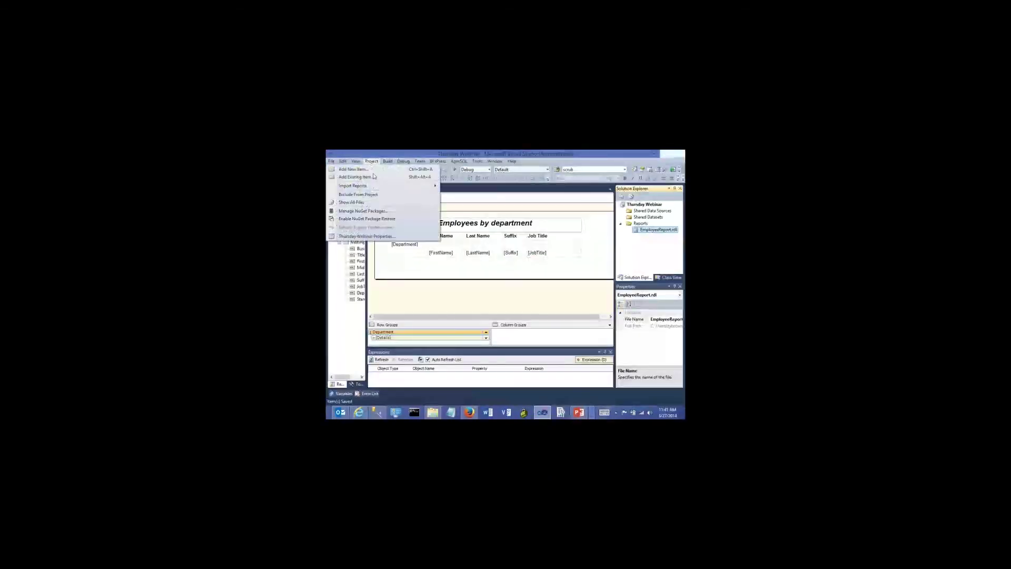
pyautogui.click(366, 236)
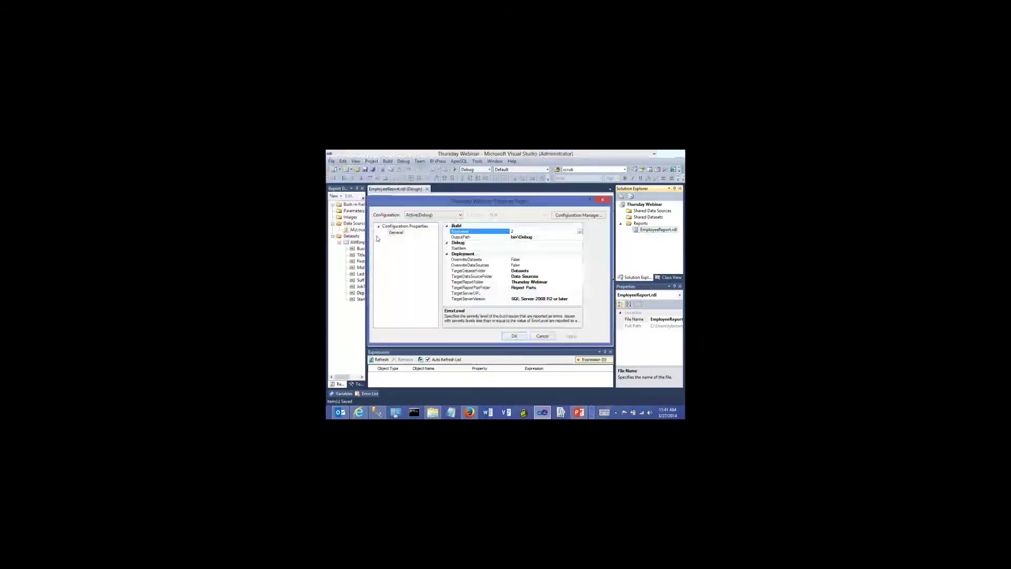
pyautogui.click(537, 293)
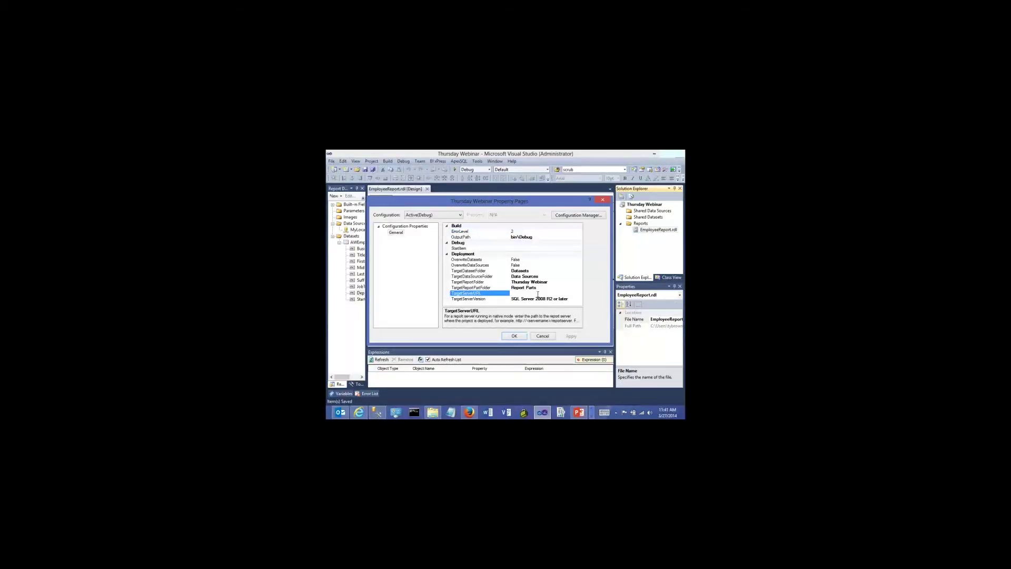
pyautogui.write('http://localhost/ReportServer')
pyautogui.click(513, 335)
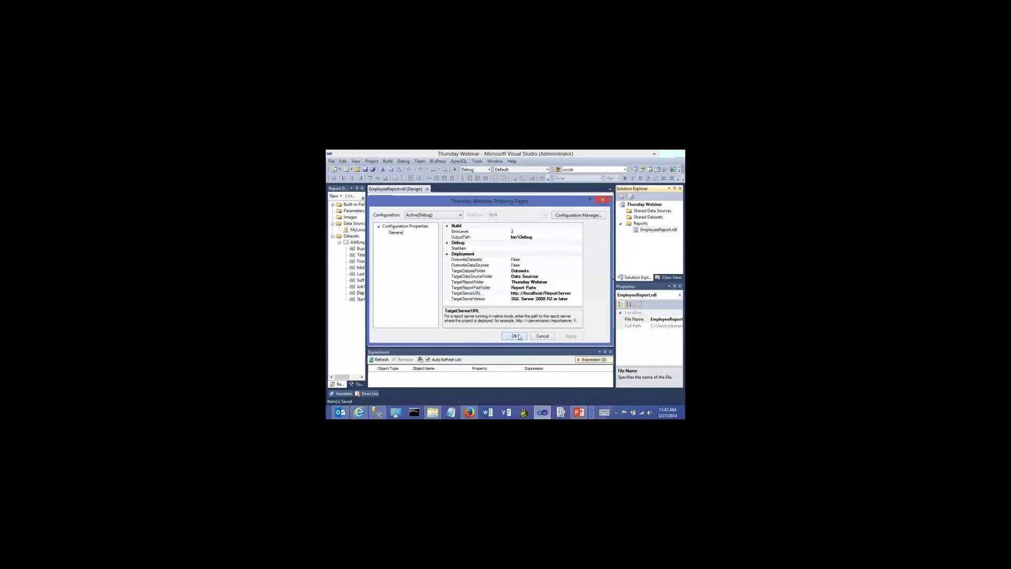
pyautogui.click(493, 267)
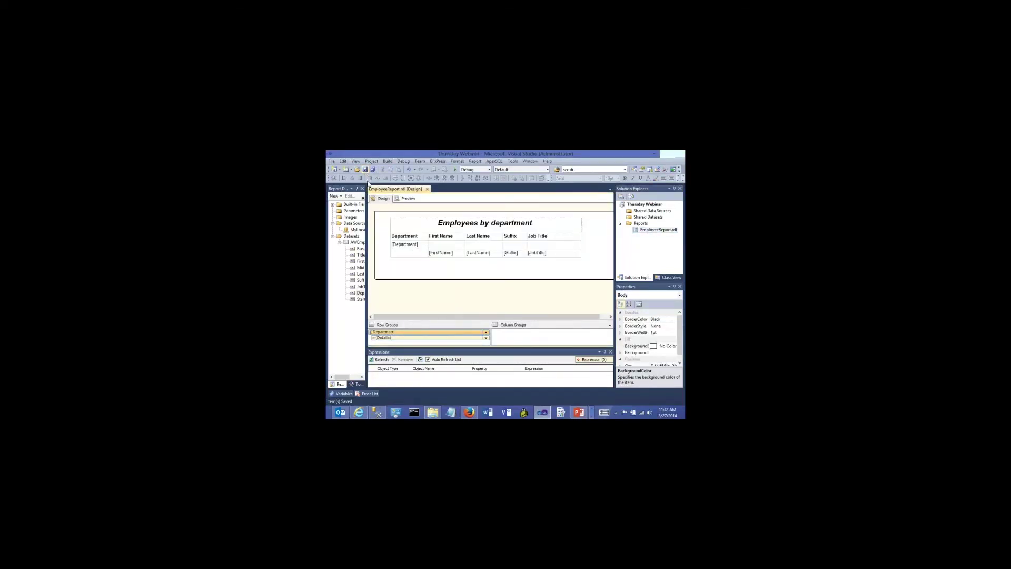
# Deploy the Thursday Webinar project to the report server and return to Report Manager
pyautogui.click(413, 293)
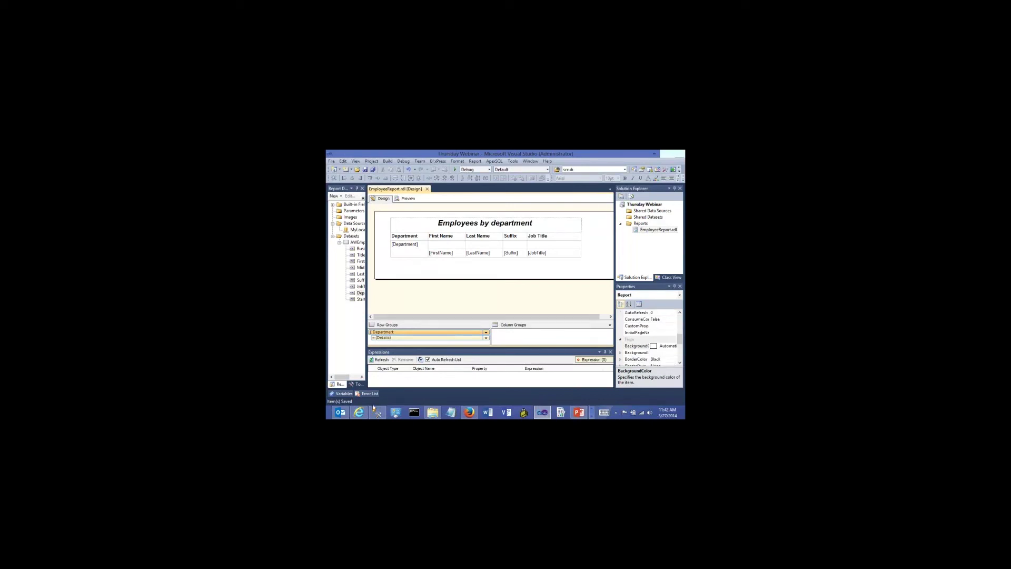
pyautogui.click(359, 411)
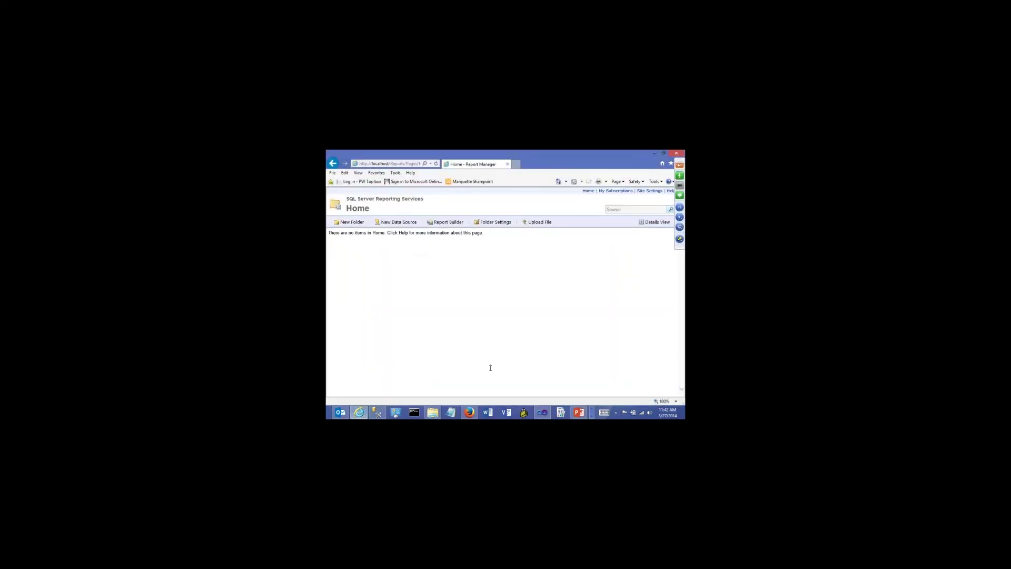
pyautogui.click(542, 411)
pyautogui.click(371, 161)
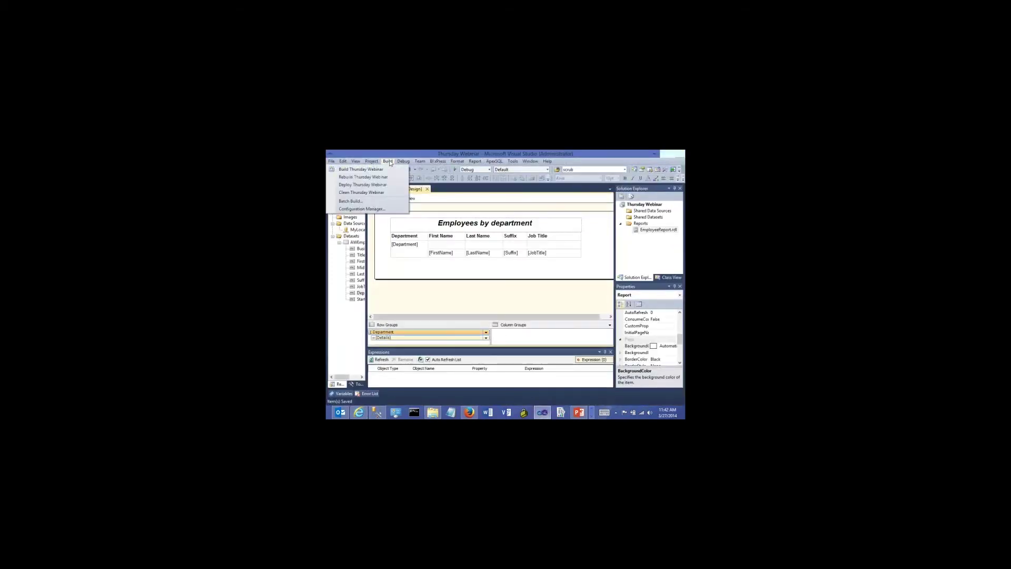
pyautogui.moveTo(388, 163)
pyautogui.click(381, 186)
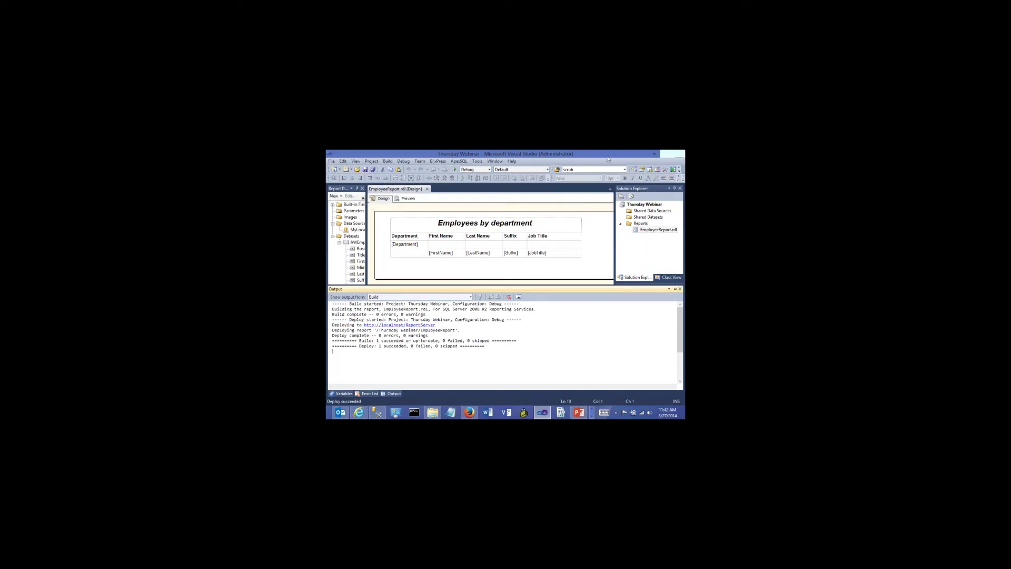
pyautogui.click(358, 411)
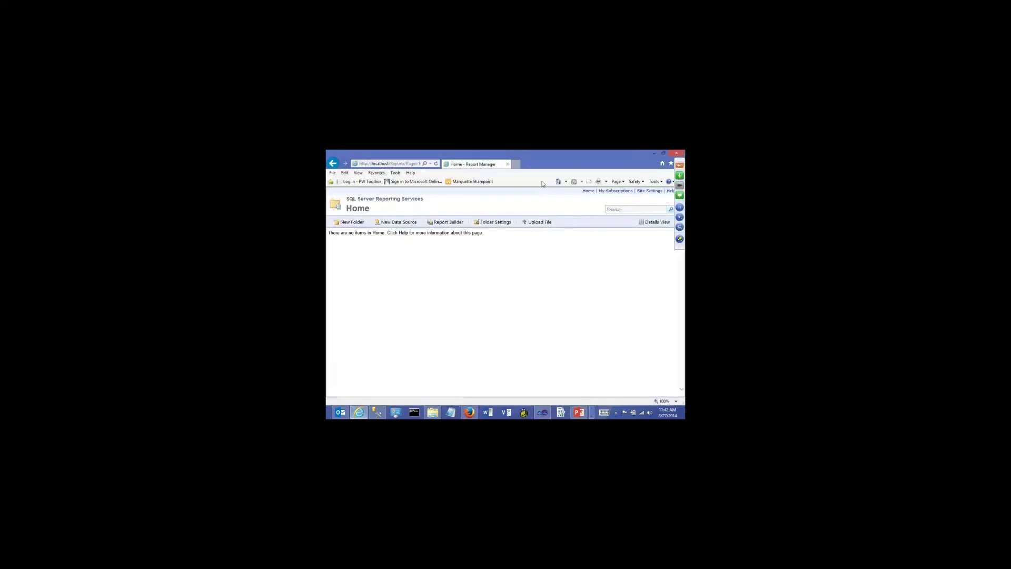
# Refresh Report Manager Home and open the new Thursday Webinar folder containing EmployeeReport
pyautogui.click(436, 164)
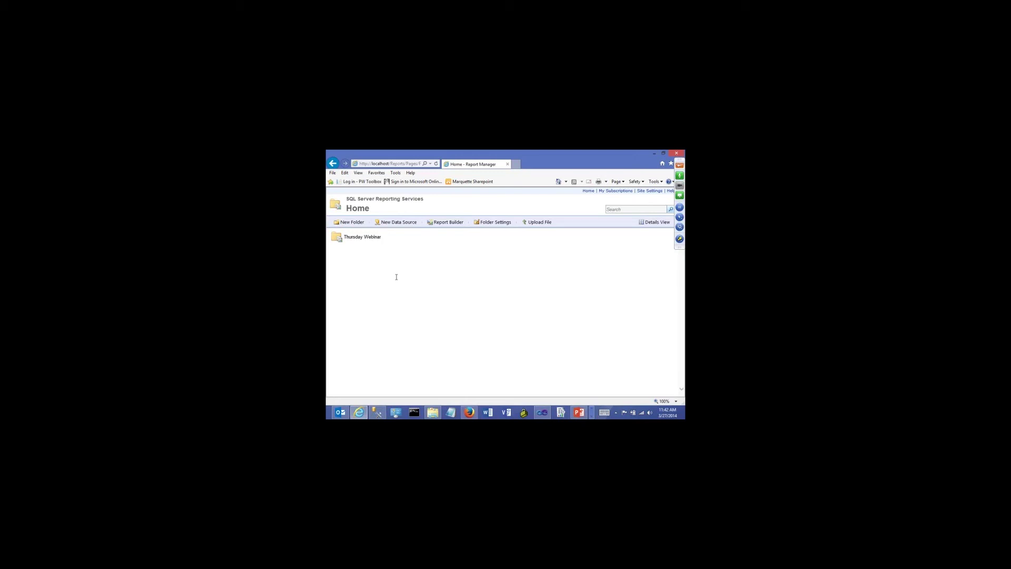
pyautogui.click(369, 238)
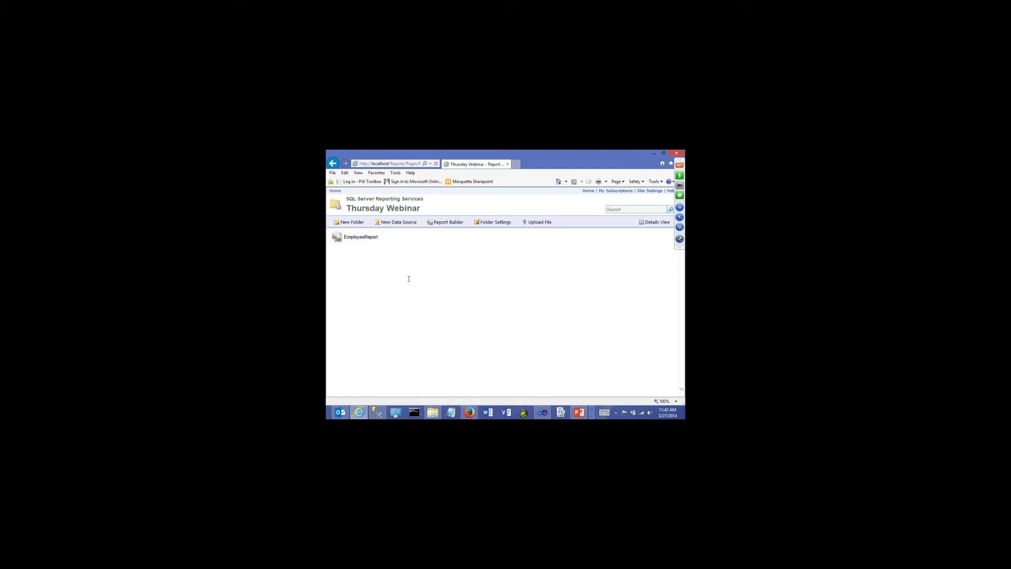
pyautogui.click(542, 412)
pyautogui.click(372, 161)
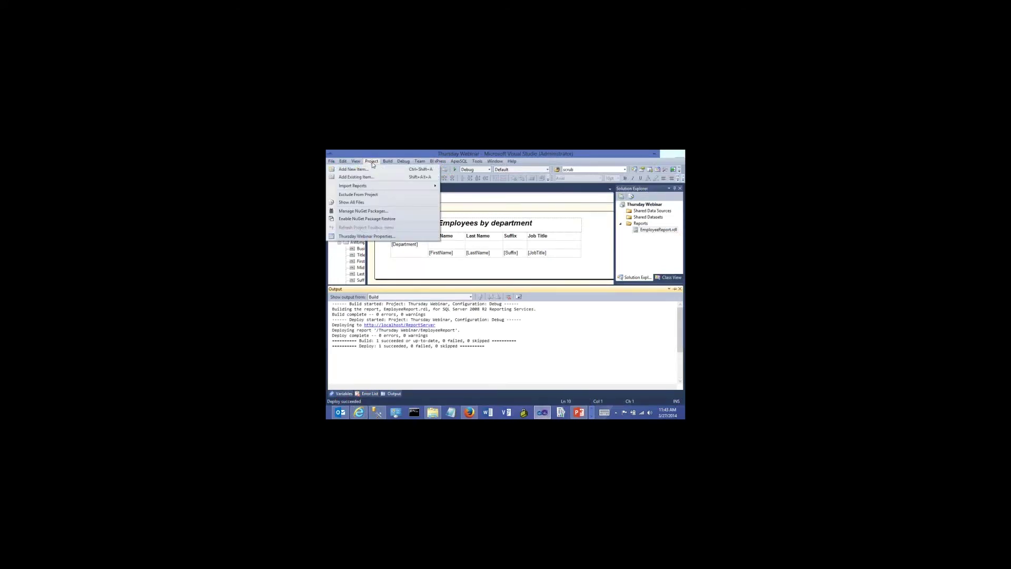
# Change the project's TargetReportFolder to Another Folder and save the project
pyautogui.click(379, 237)
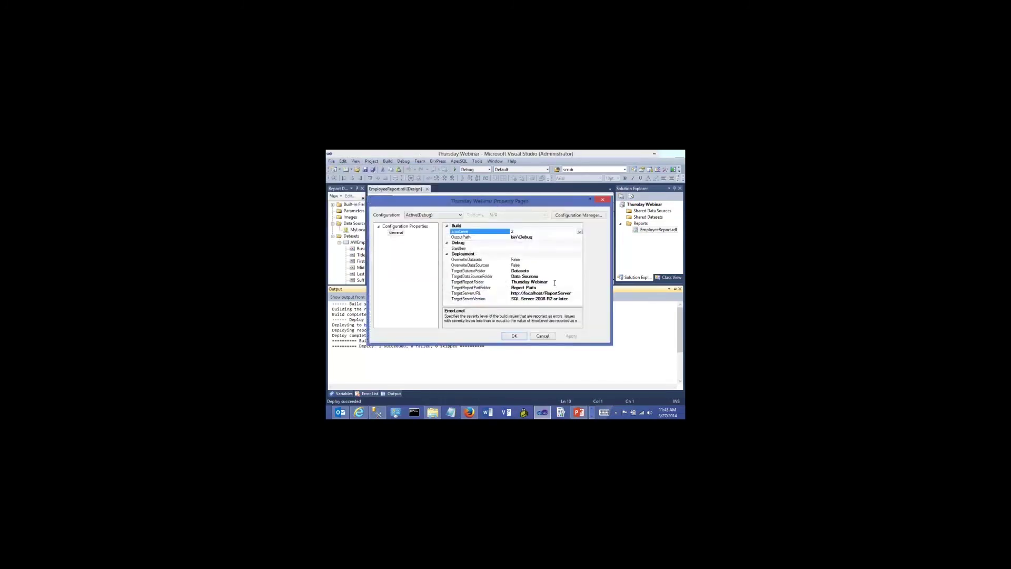
pyautogui.click(554, 283)
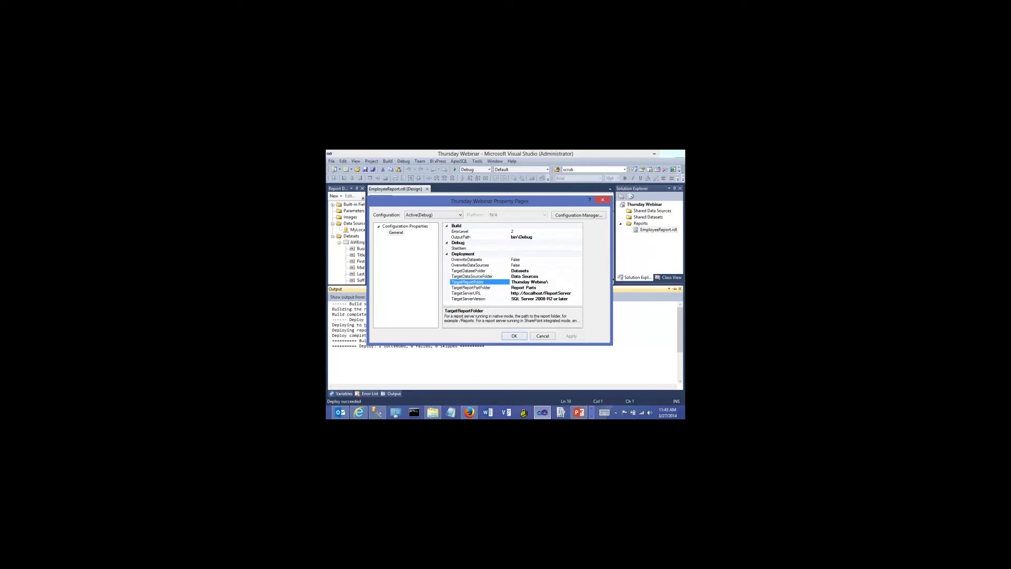
pyautogui.press('BackSpace')
pyautogui.press('BackSpace')
pyautogui.press('BackSpace')
pyautogui.press('BackSpace')
pyautogui.press('BackSpace')
pyautogui.press('BackSpace')
pyautogui.press('BackSpace')
pyautogui.press('BackSpace')
pyautogui.press('BackSpace')
pyautogui.press('BackSpace')
pyautogui.press('BackSpace')
pyautogui.press('BackSpace')
pyautogui.press('BackSpace')
pyautogui.click(509, 336)
pyautogui.click(364, 170)
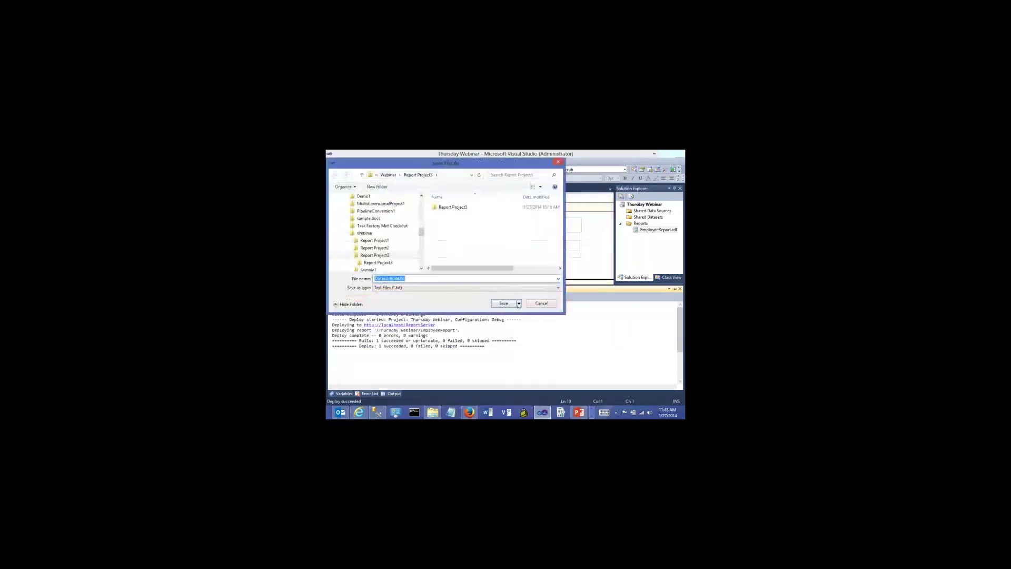
pyautogui.click(539, 304)
pyautogui.click(485, 269)
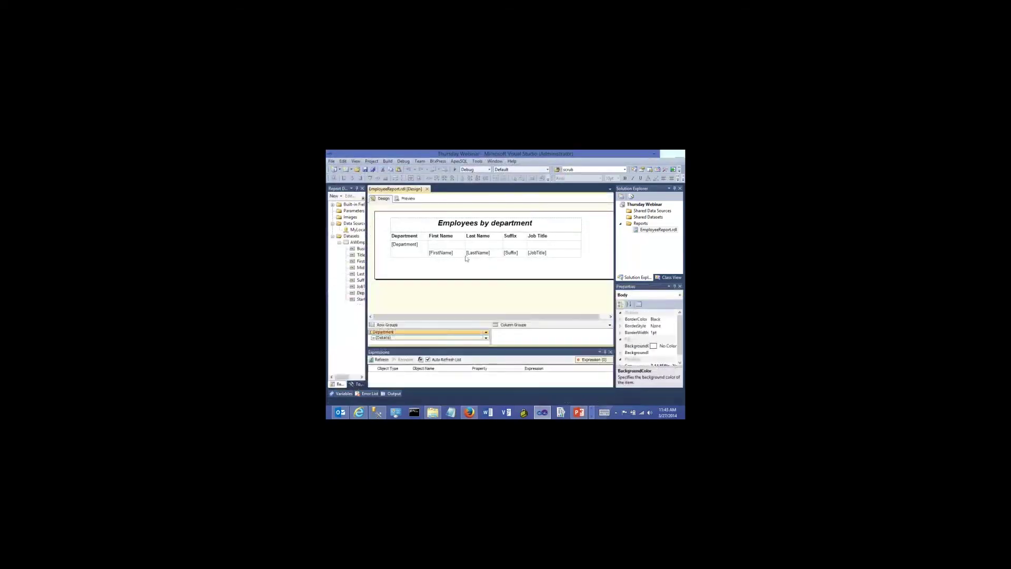
pyautogui.click(365, 170)
# Deploy the project to Another Folder on the report server, then switch to Report Manager
pyautogui.click(402, 163)
pyautogui.moveTo(388, 163)
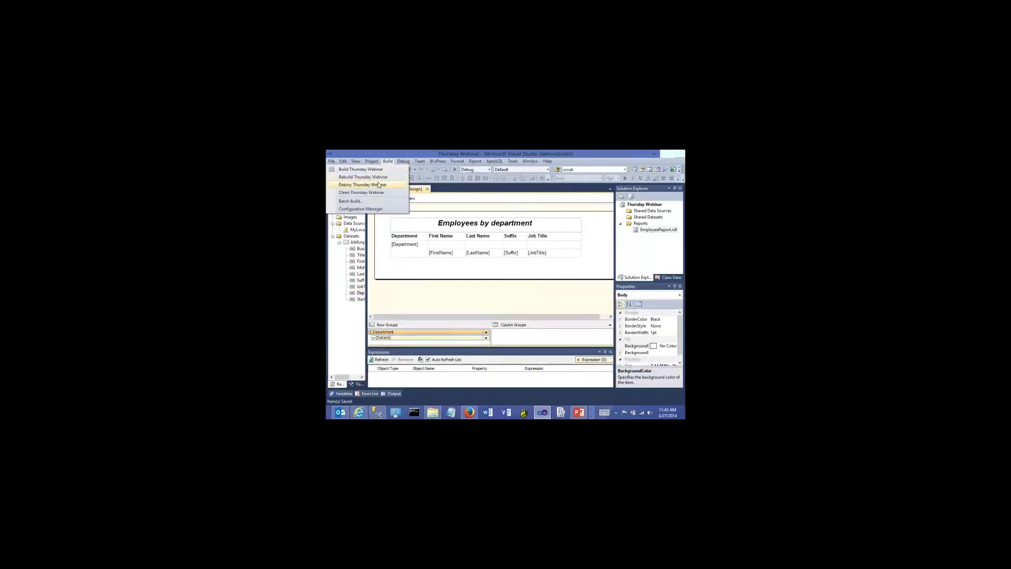
pyautogui.click(378, 184)
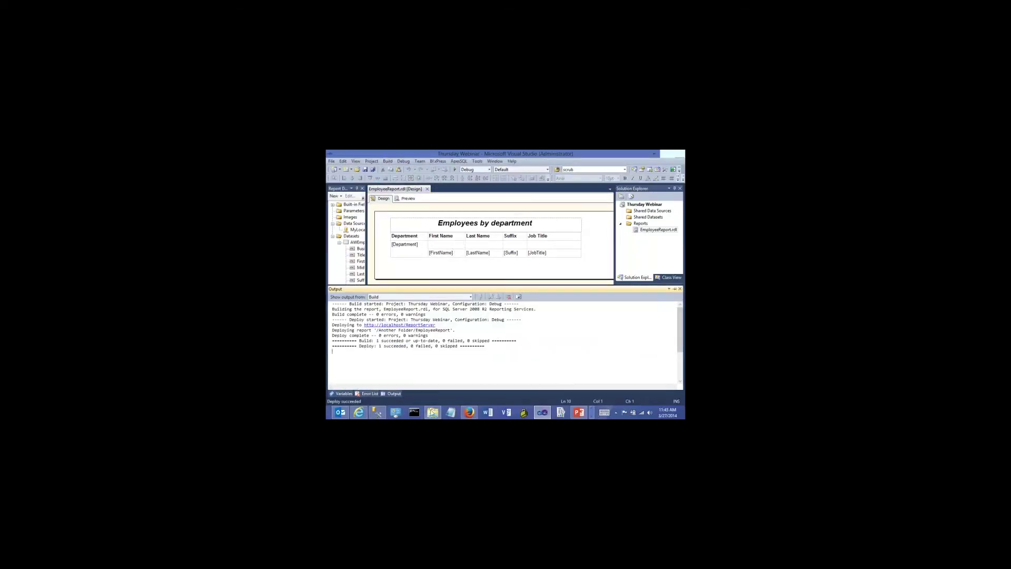
pyautogui.click(359, 412)
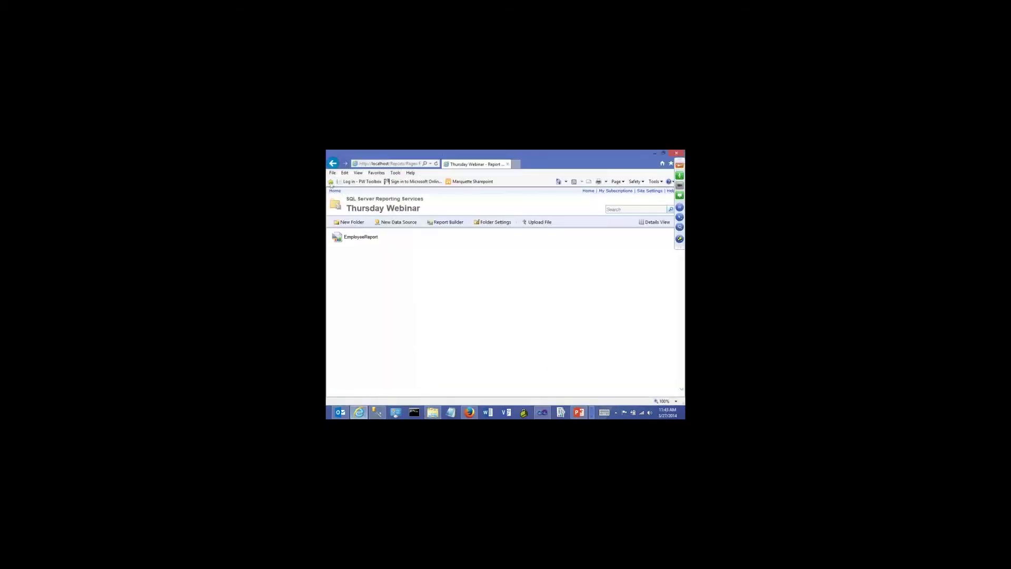
# Refresh Report Manager Home and check Thursday Webinar and Another Folder, returning Home each time
pyautogui.click(333, 164)
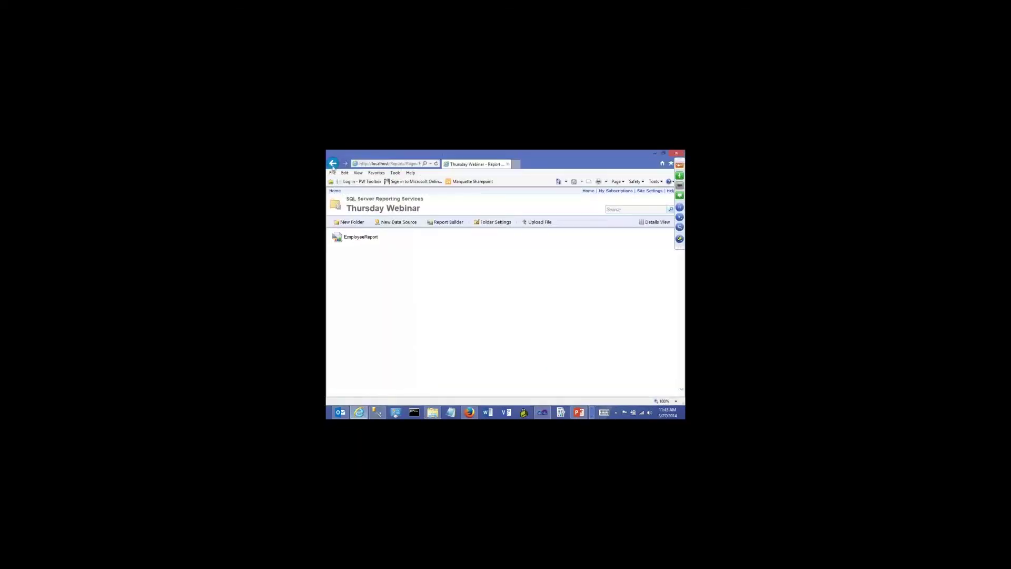
pyautogui.click(436, 163)
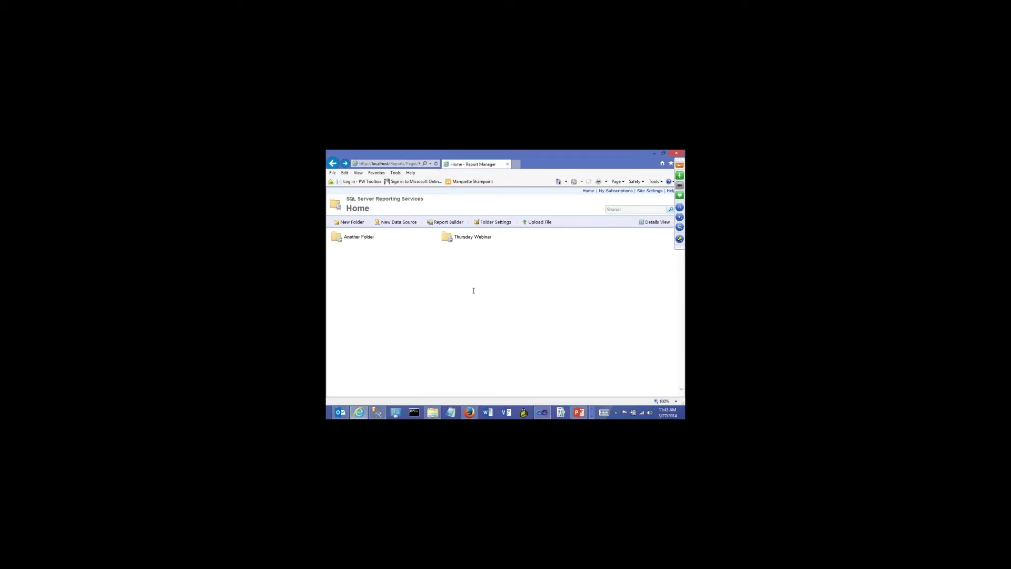
pyautogui.click(472, 238)
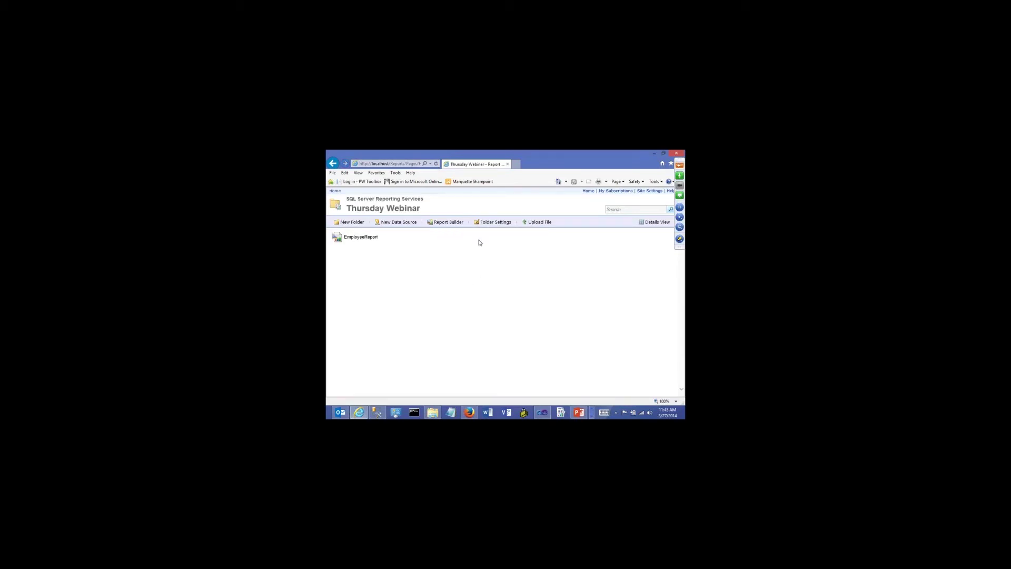
pyautogui.click(333, 164)
pyautogui.click(367, 238)
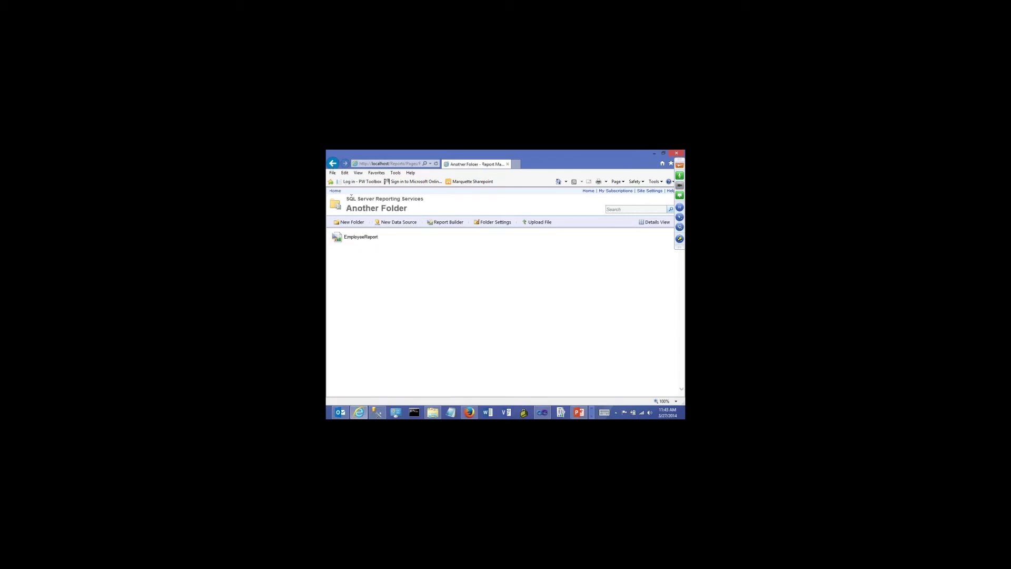
pyautogui.click(335, 166)
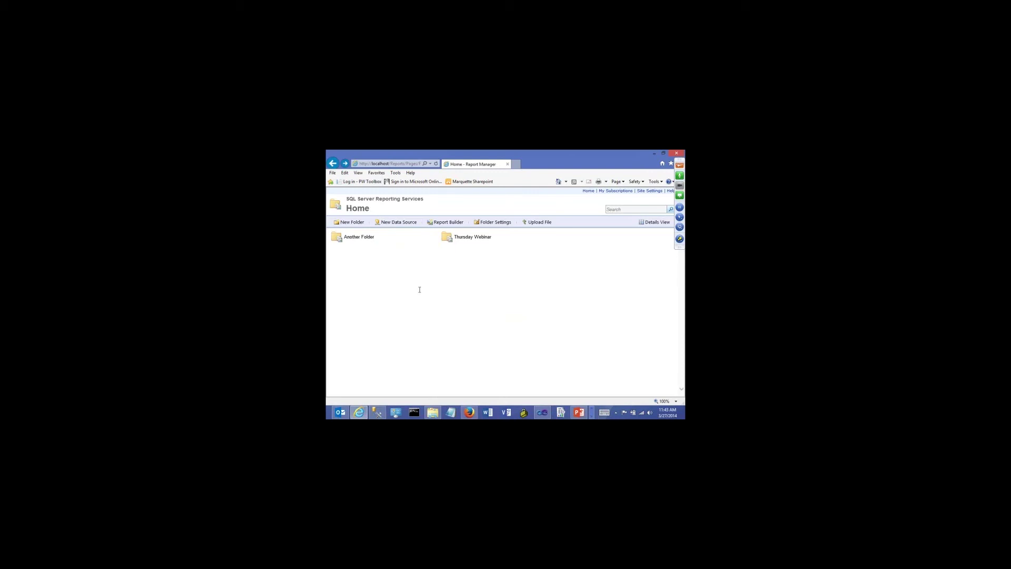
pyautogui.click(472, 237)
pyautogui.click(332, 164)
# Rename Another Folder to 'Production' on its properties page and return to Home
pyautogui.click(436, 237)
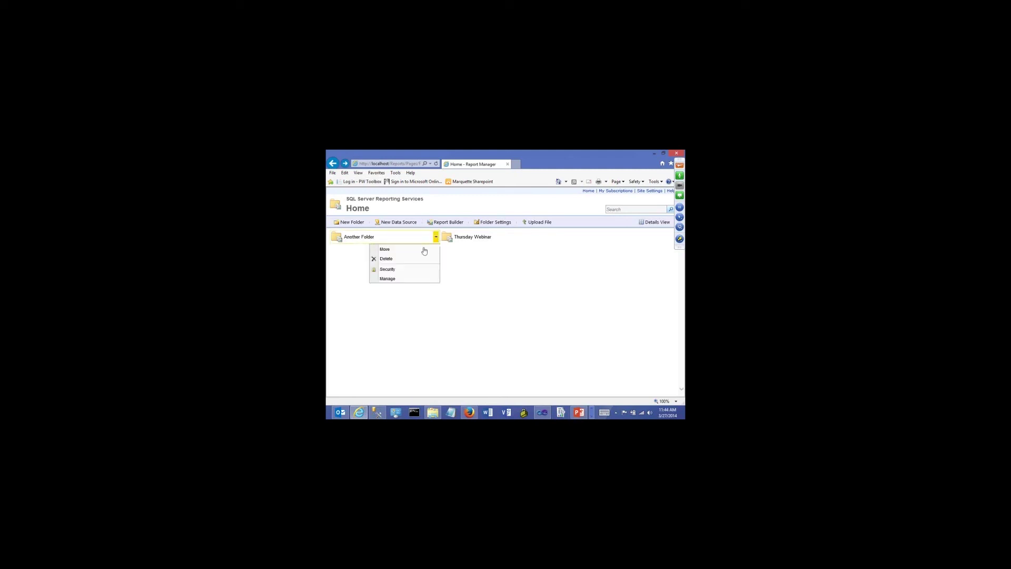
pyautogui.click(399, 279)
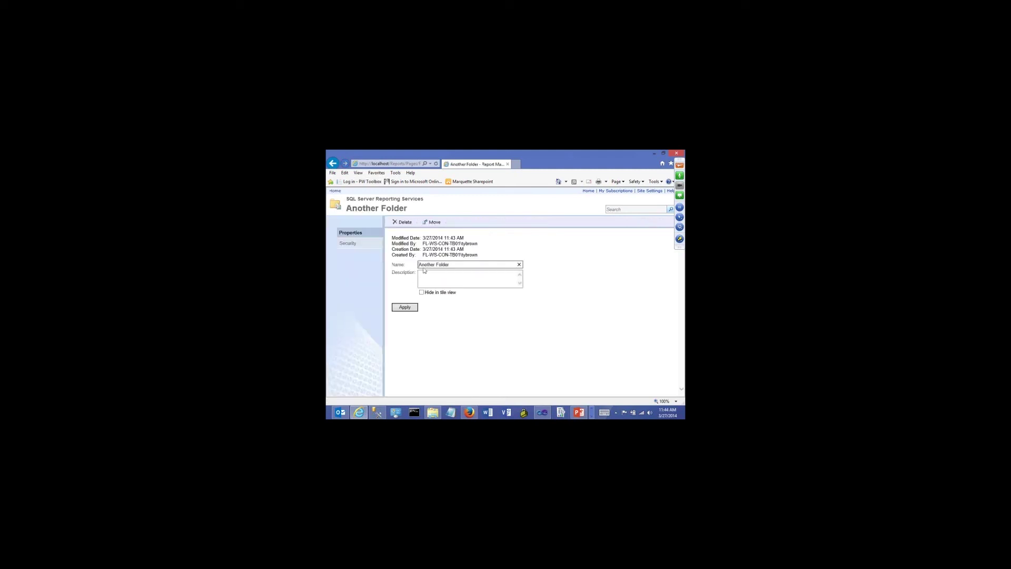
pyautogui.click(333, 164)
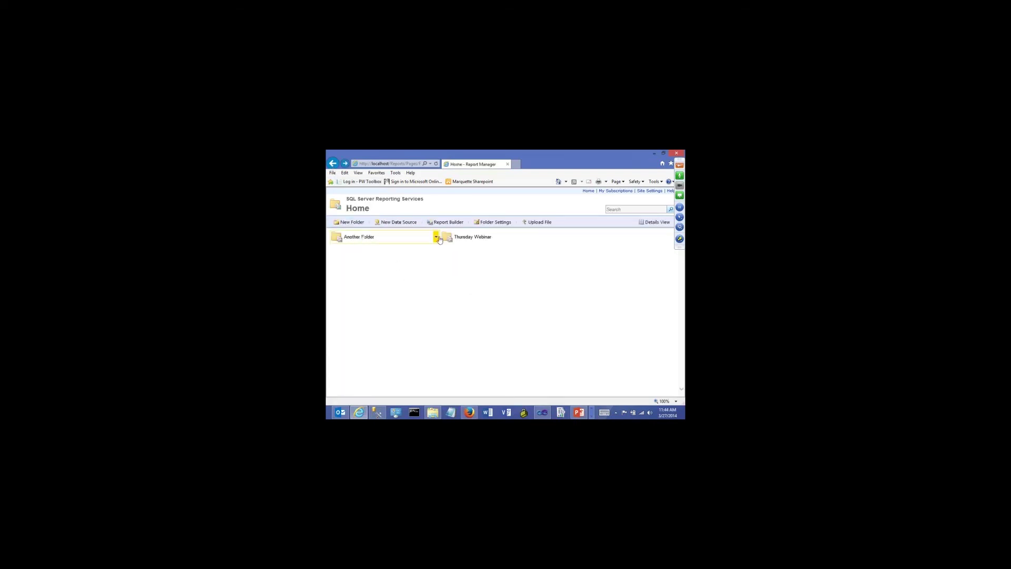
pyautogui.click(436, 237)
pyautogui.click(397, 278)
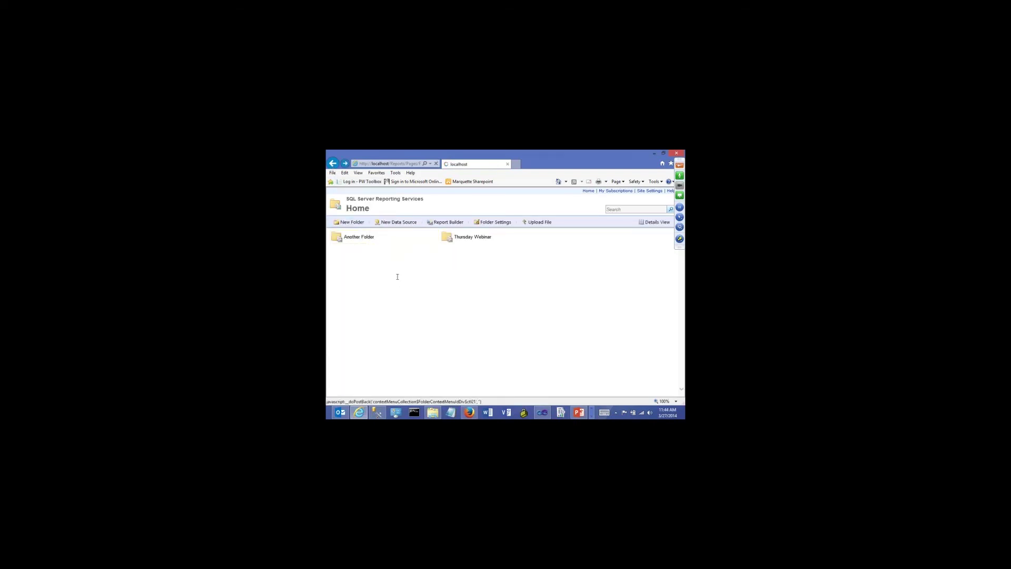
pyautogui.moveTo(456, 264); pyautogui.dragTo(410, 265)
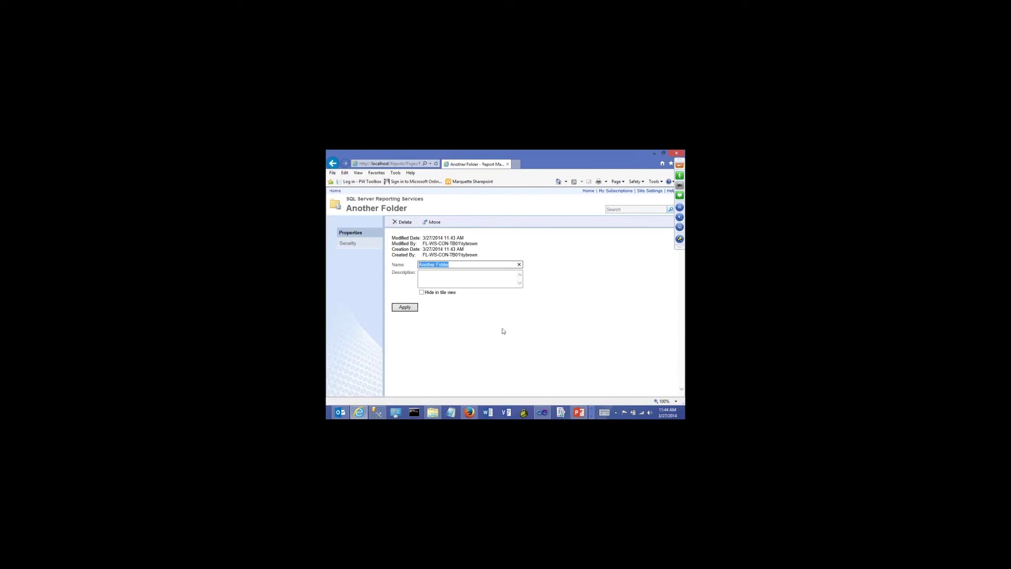
pyautogui.write('Production')
pyautogui.click(406, 308)
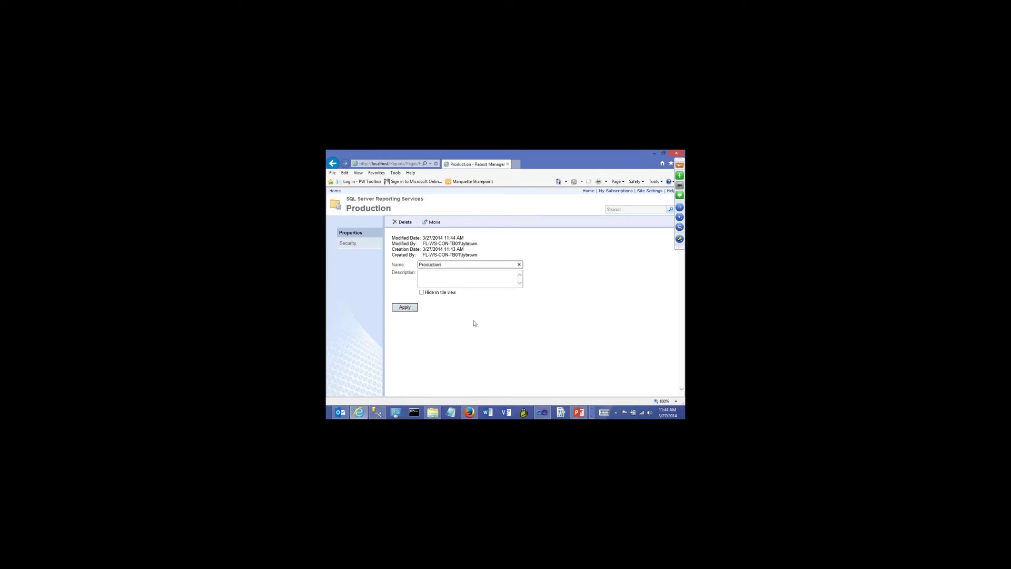
pyautogui.click(405, 308)
pyautogui.click(336, 191)
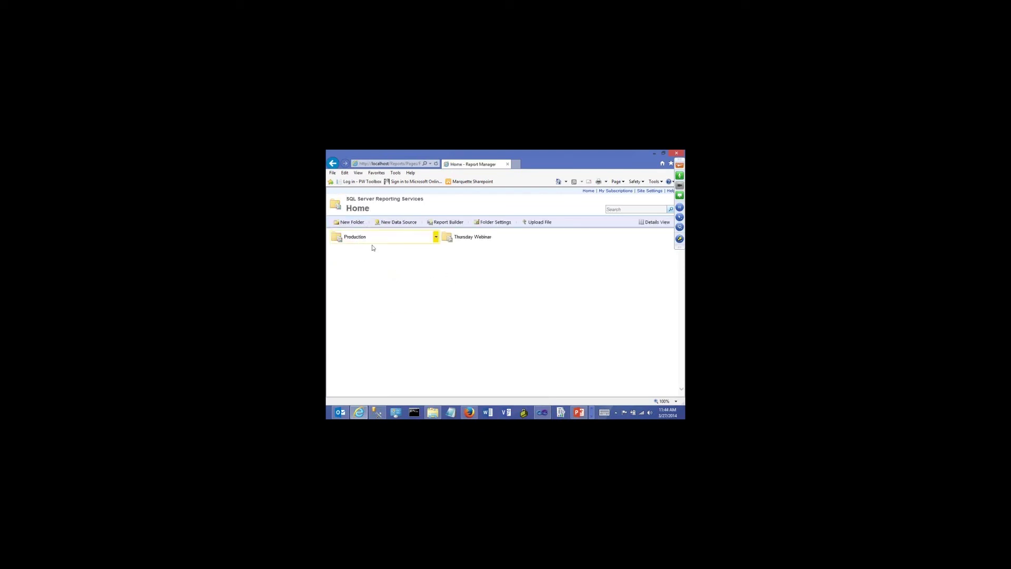
# Rename Thursday Webinar to 'Development', return Home, and switch back to Visual Studio
pyautogui.click(546, 237)
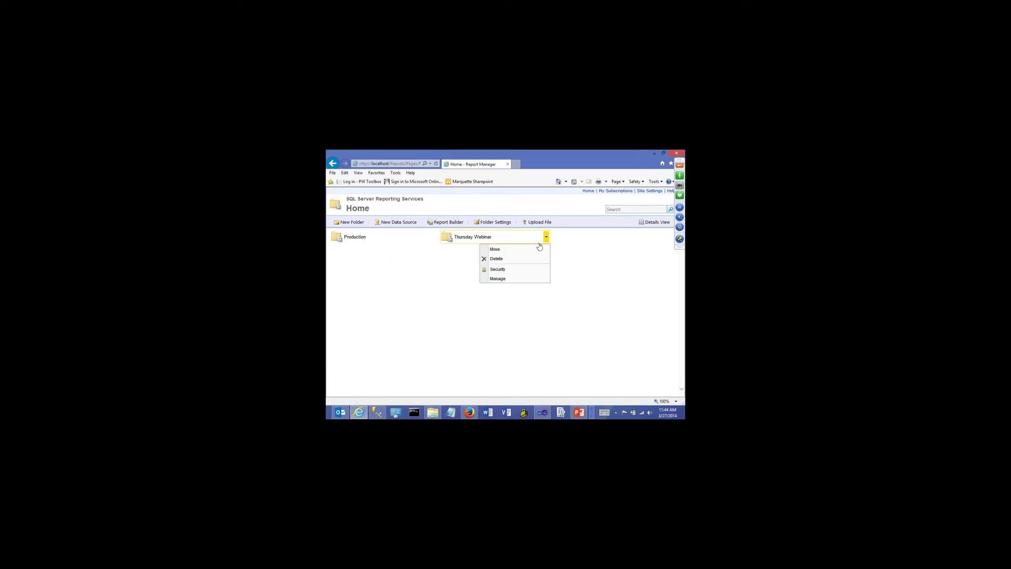
pyautogui.click(496, 279)
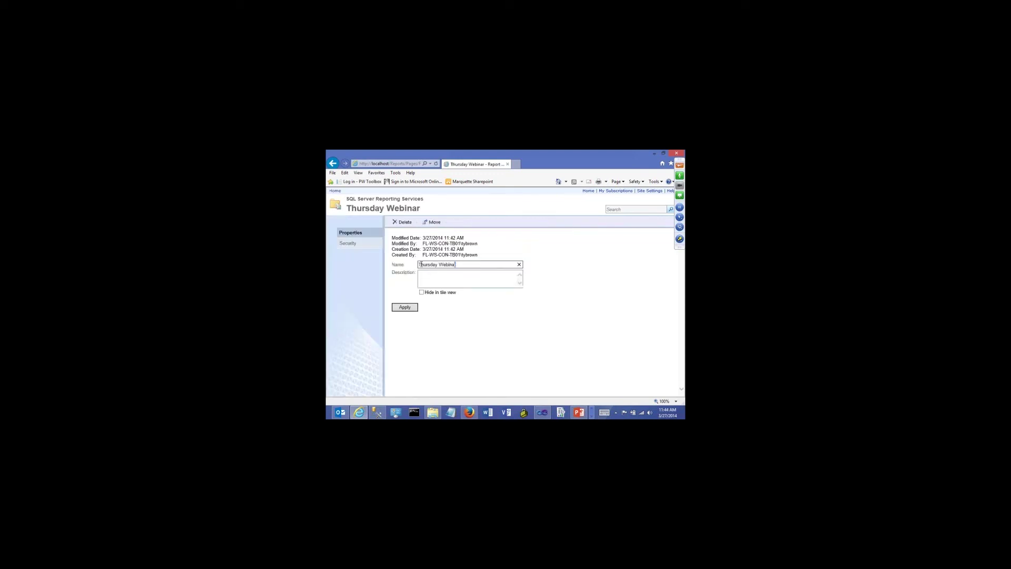
pyautogui.hotkey('ctrl', 'a')
pyautogui.write('Deve')
pyautogui.write('lopment')
pyautogui.click(405, 307)
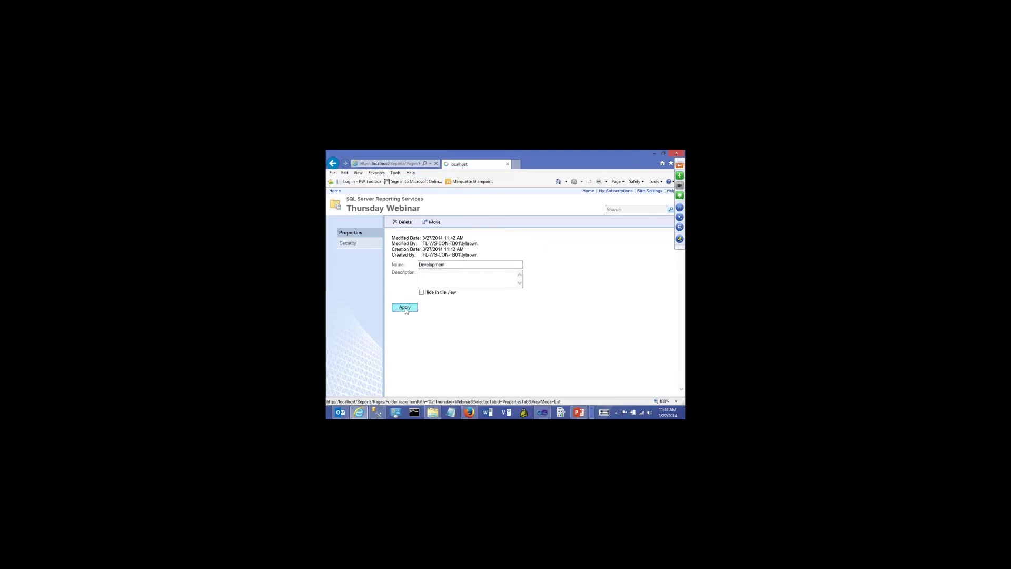
pyautogui.click(335, 191)
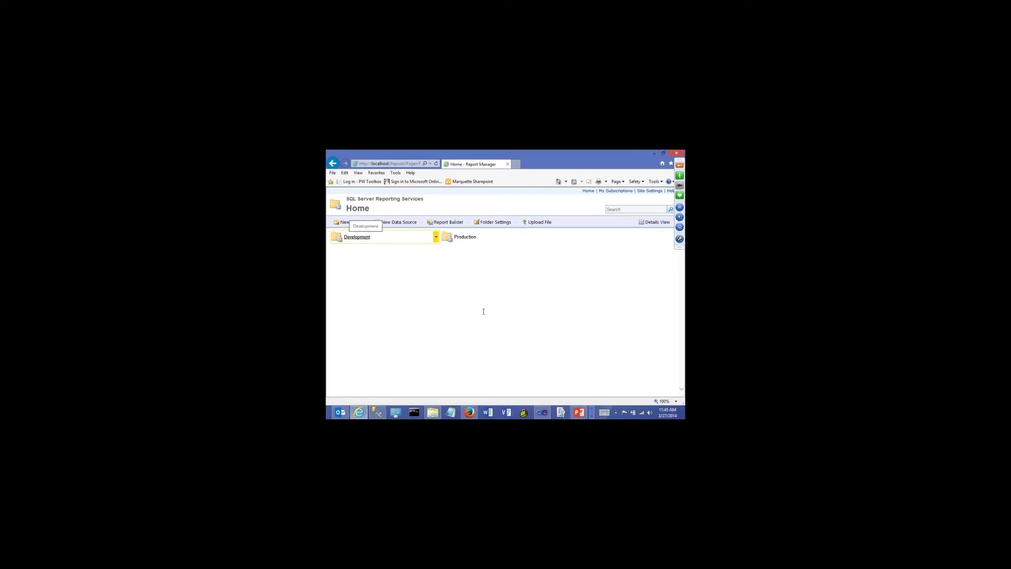
pyautogui.click(543, 413)
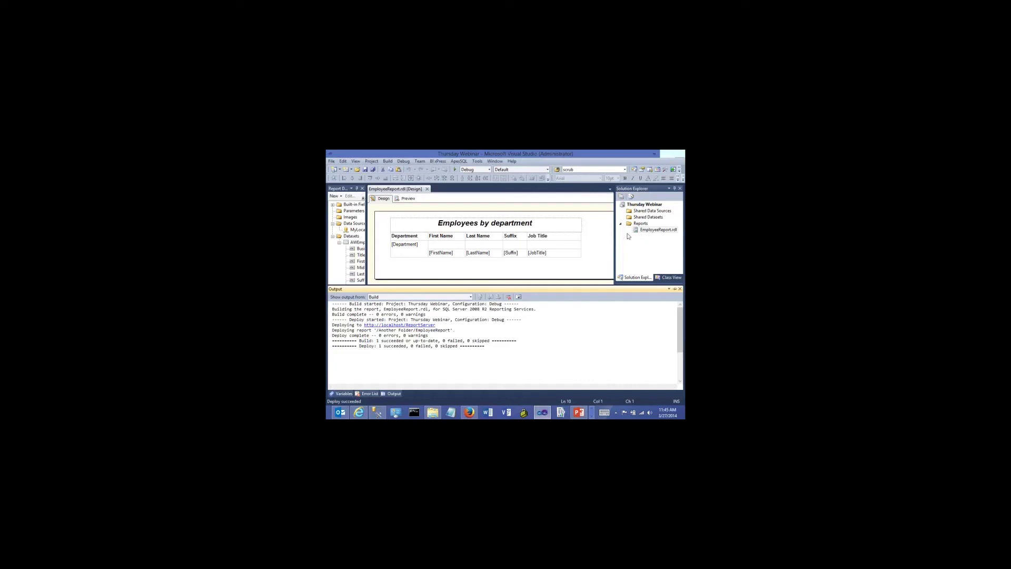
# Return to Report Manager Home and open the Production folder's dropdown menu
pyautogui.click(359, 411)
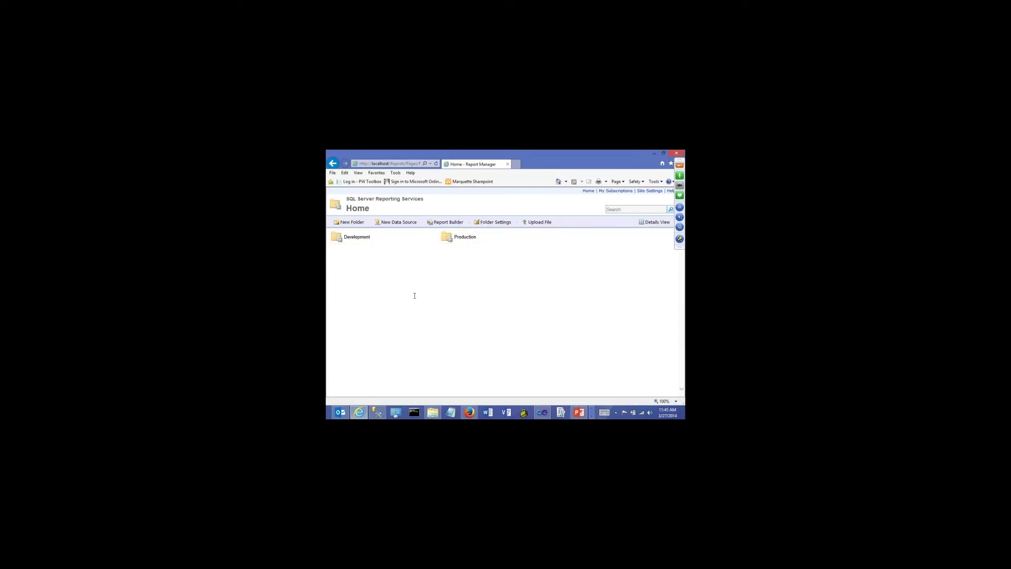
pyautogui.moveTo(458, 240)
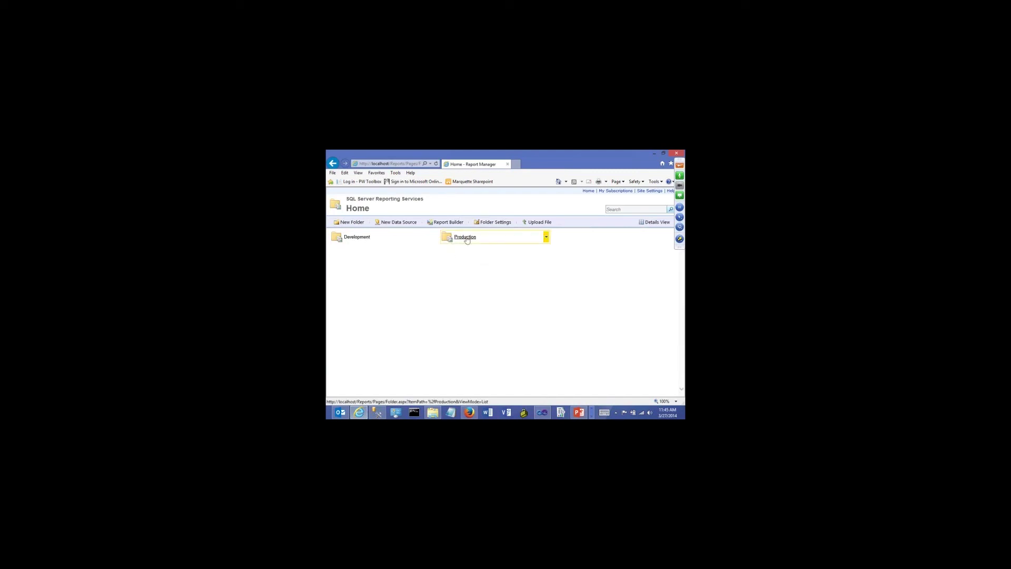
pyautogui.click(546, 238)
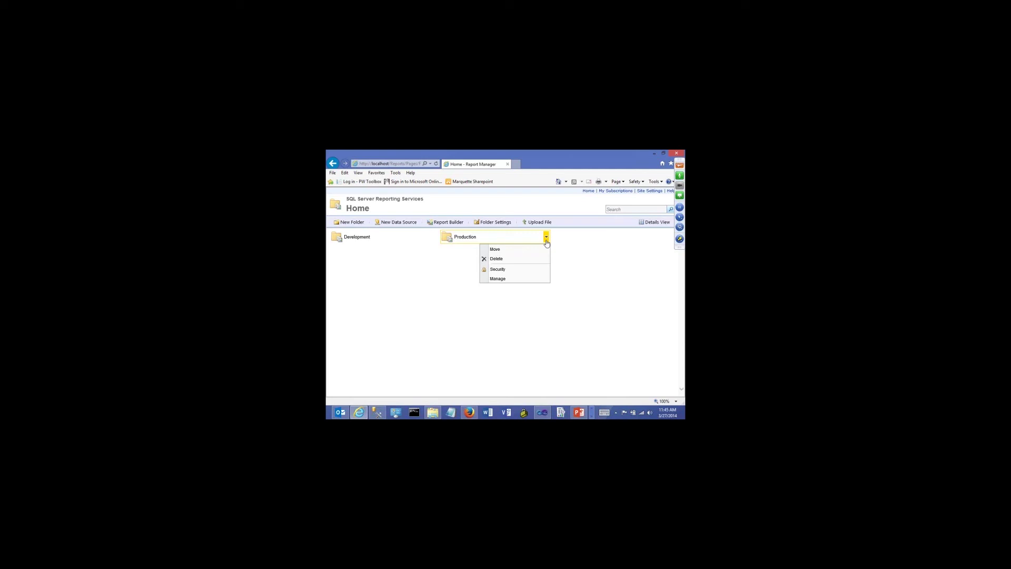
# Give Production its own item security instead of inherited, and begin a New Role Assignment
pyautogui.click(498, 269)
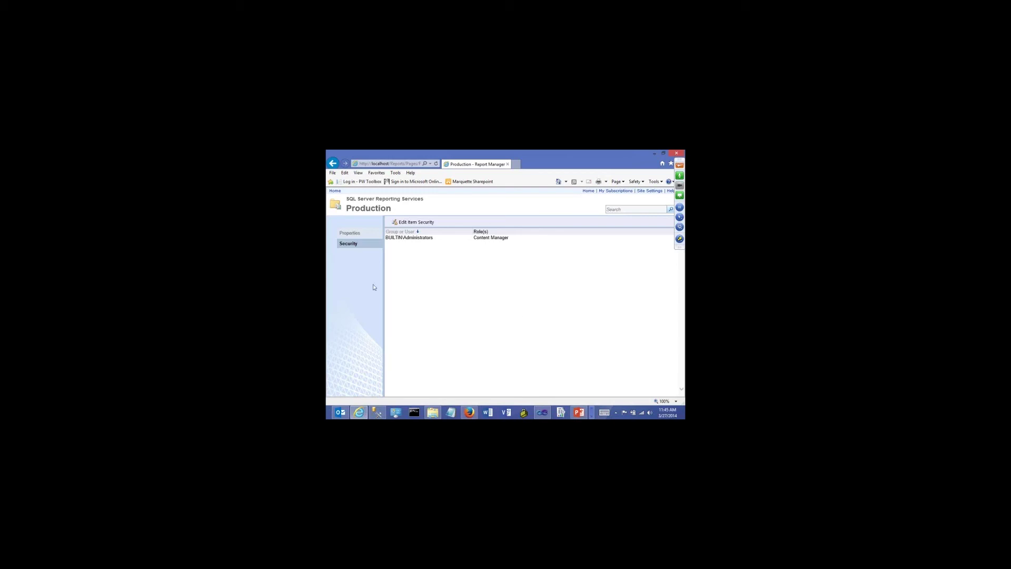
pyautogui.click(422, 223)
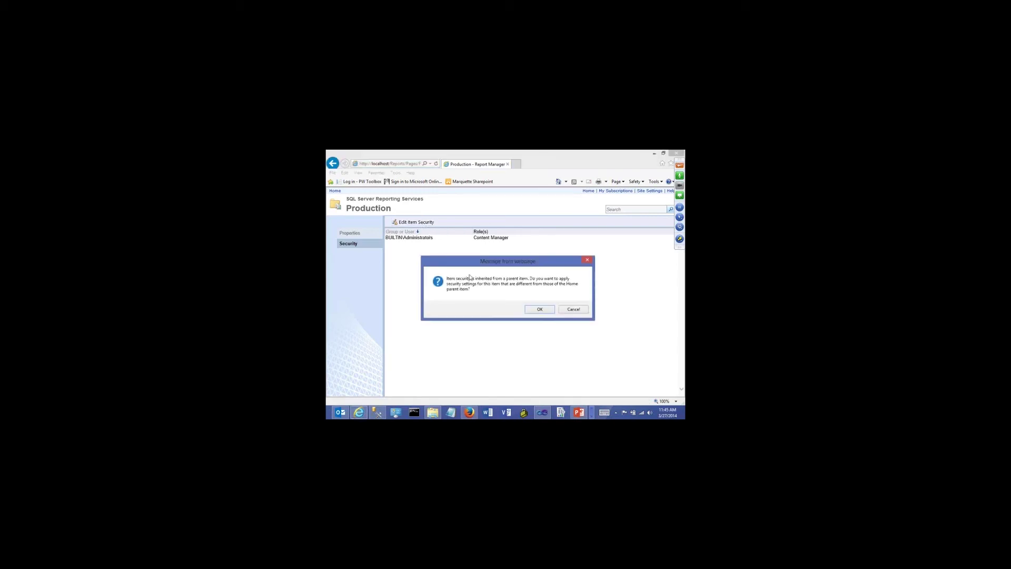
pyautogui.click(537, 310)
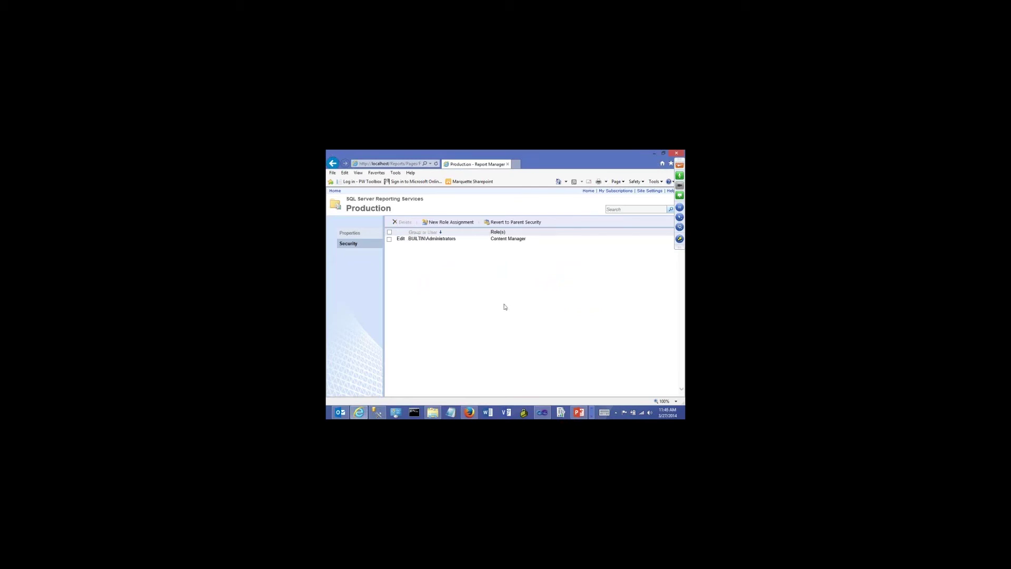
pyautogui.click(447, 223)
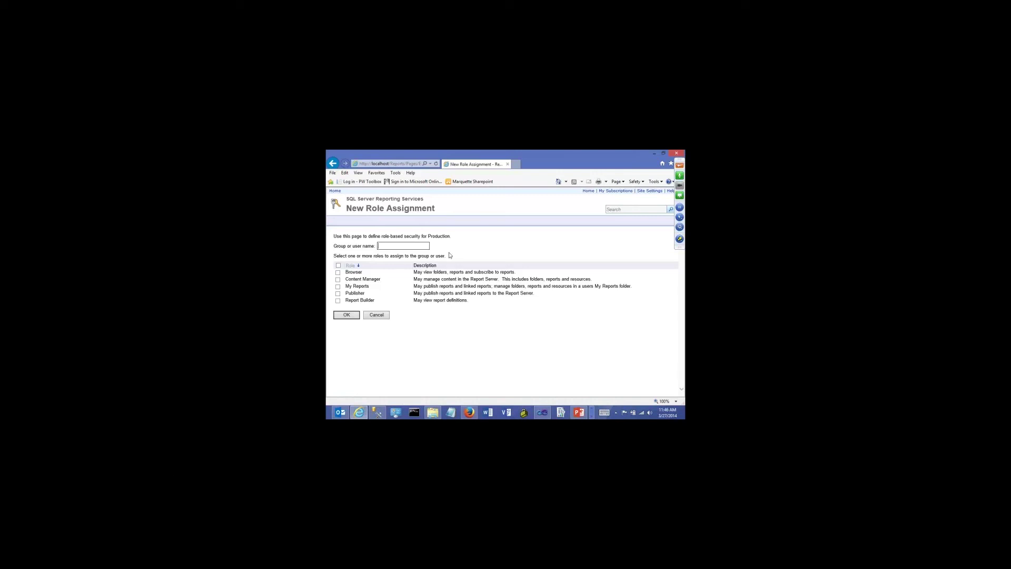
# Enter a user name, cancel the role assignment, and go back to Home
pyautogui.click(377, 316)
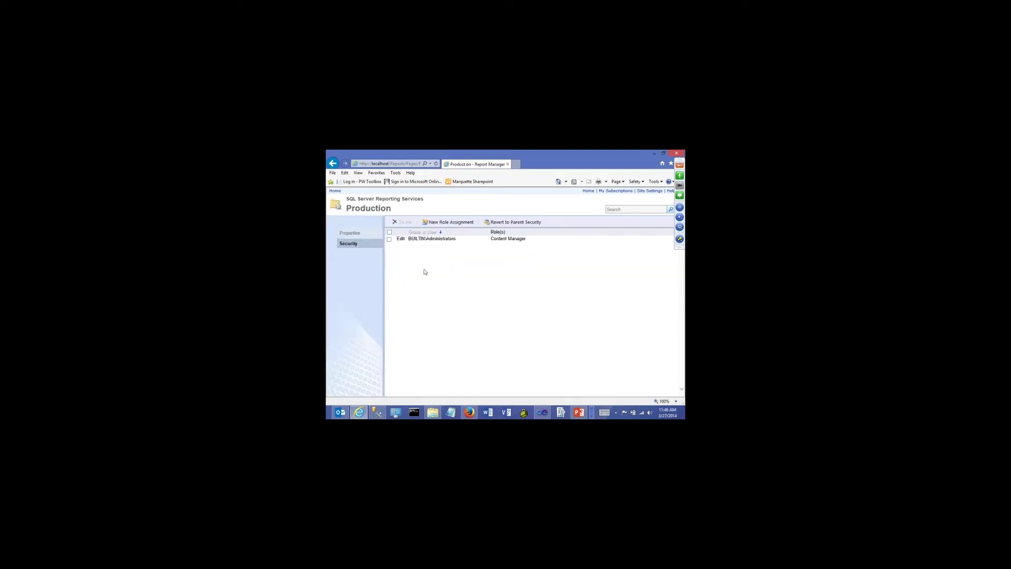
pyautogui.click(335, 192)
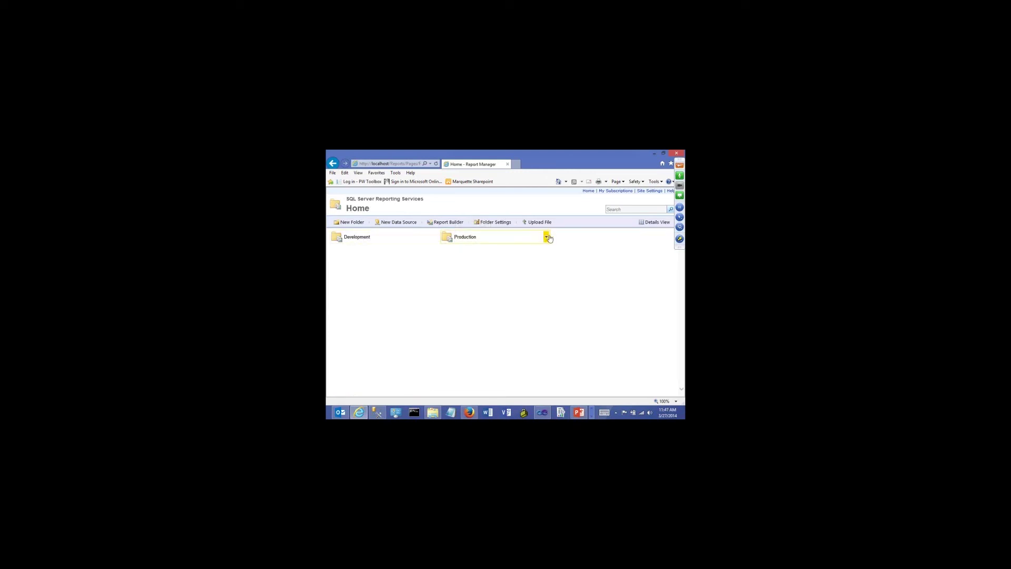
# Break EmployeeReport's inherited security in Production, start a role assignment, then back out to Home
pyautogui.click(546, 237)
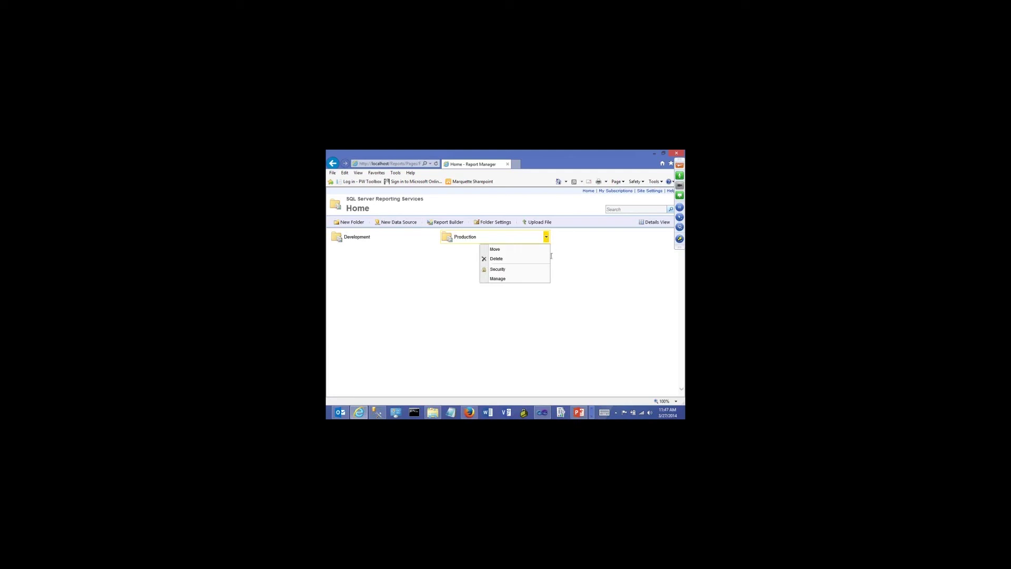
pyautogui.click(450, 237)
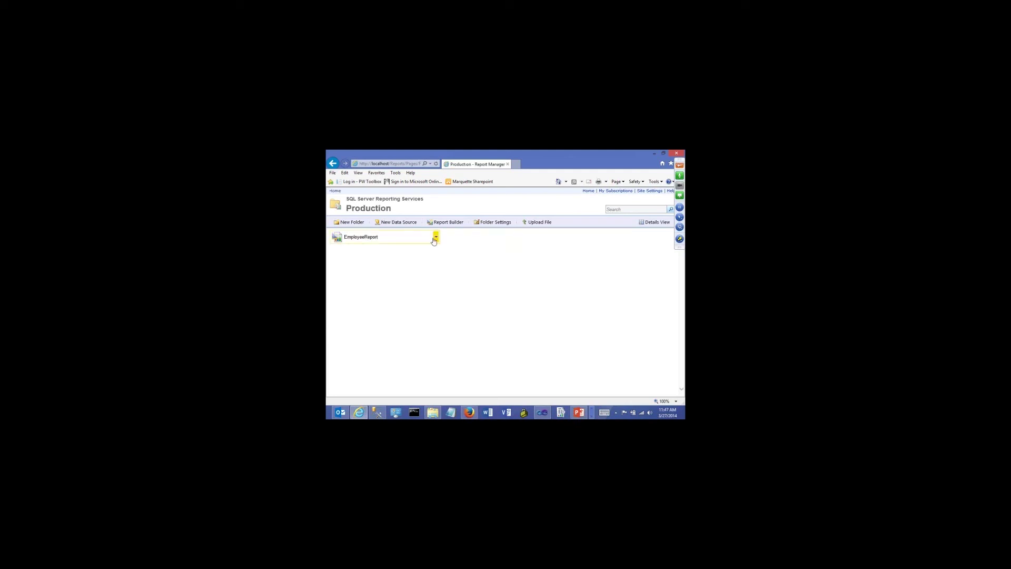
pyautogui.click(435, 238)
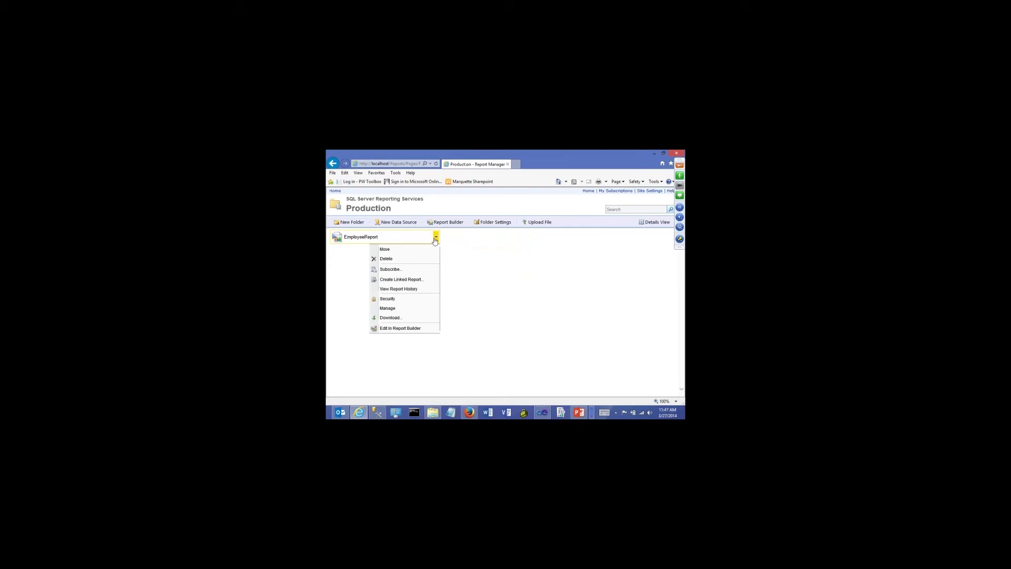
pyautogui.click(404, 300)
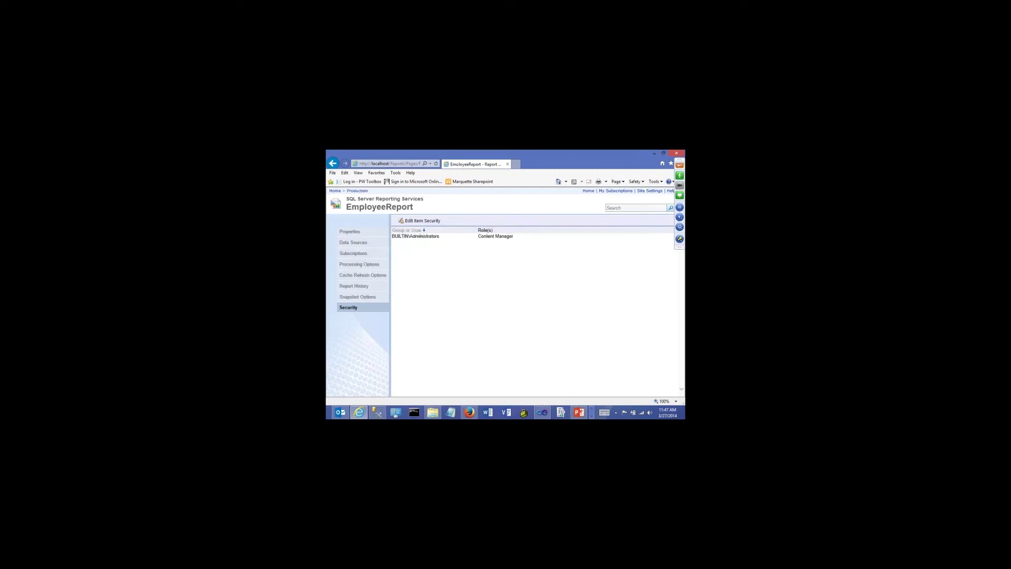
pyautogui.click(421, 221)
pyautogui.click(534, 311)
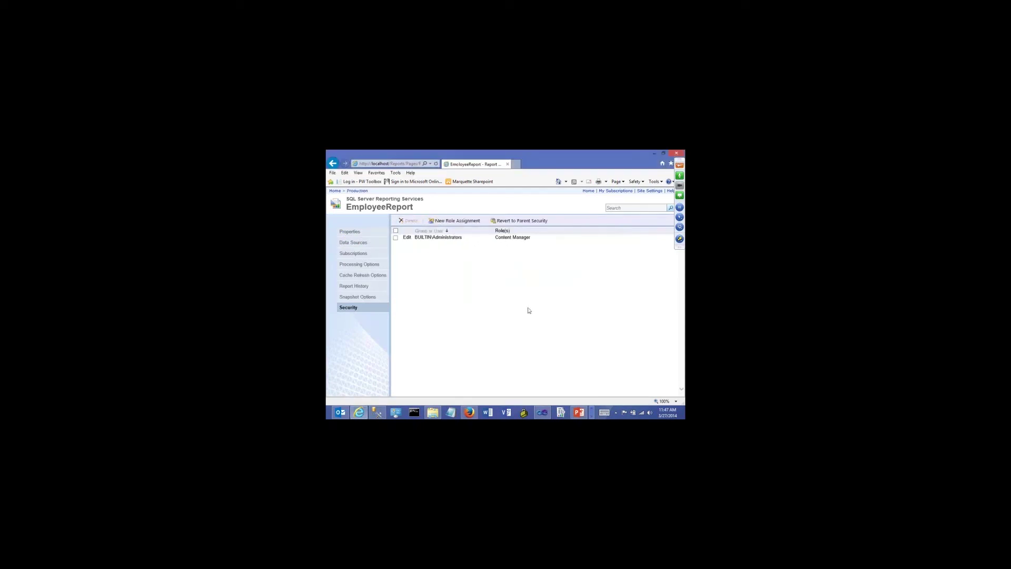
pyautogui.click(456, 221)
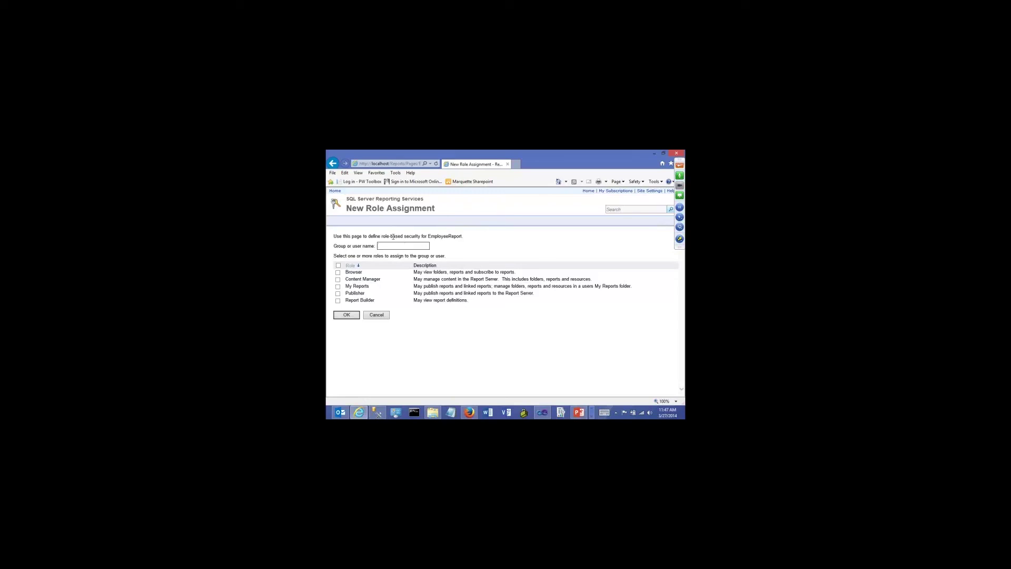
pyautogui.click(332, 163)
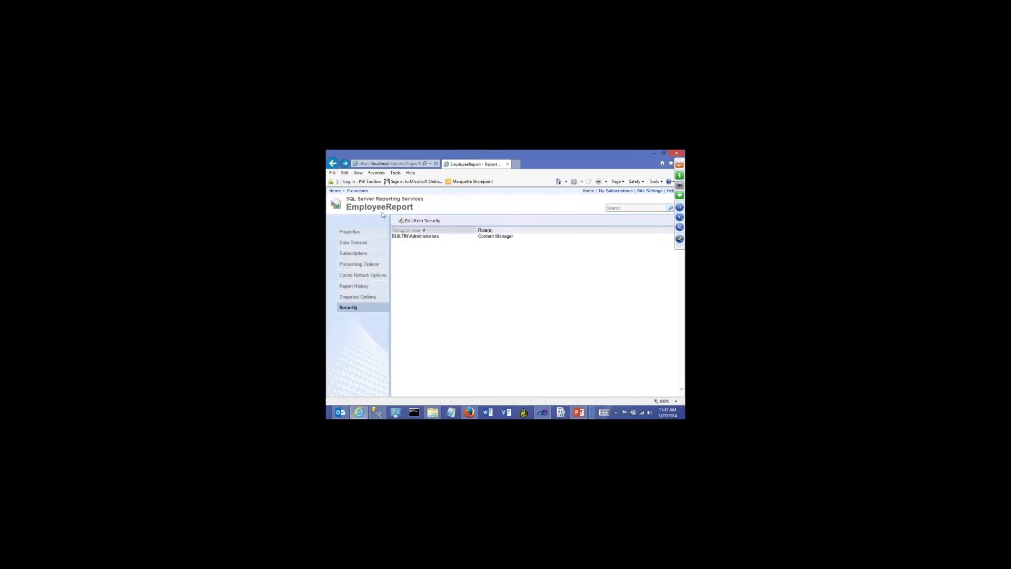
pyautogui.click(332, 163)
pyautogui.click(335, 191)
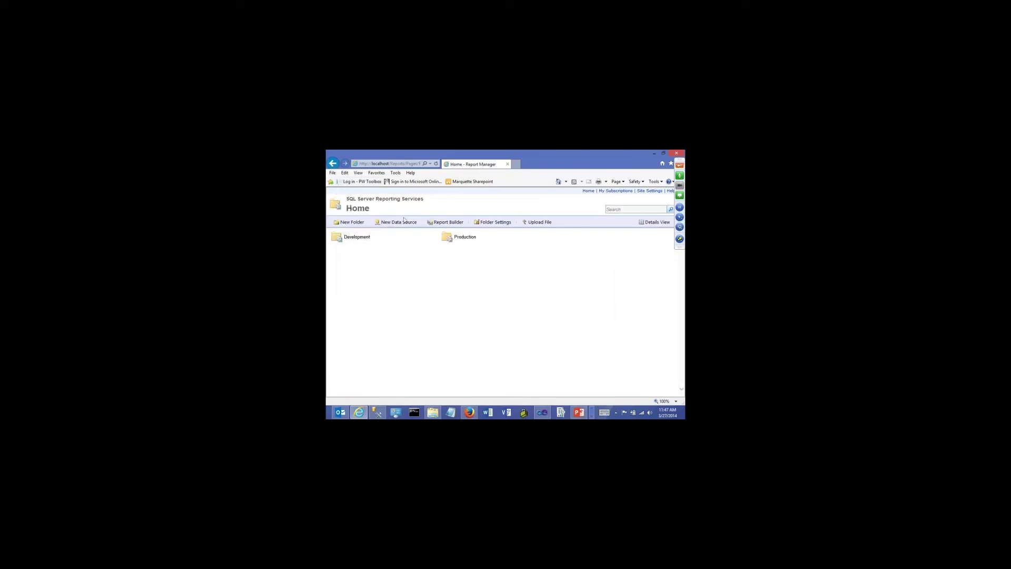
# Download EmployeeReport.rdl from Development, save it to the Desktop, and return to Home
pyautogui.click(357, 237)
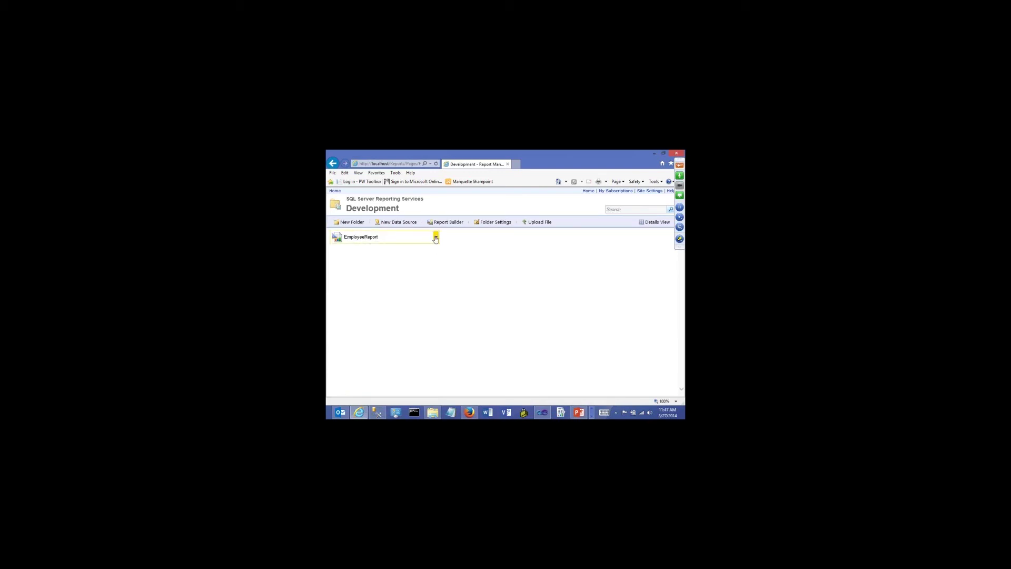
pyautogui.click(436, 237)
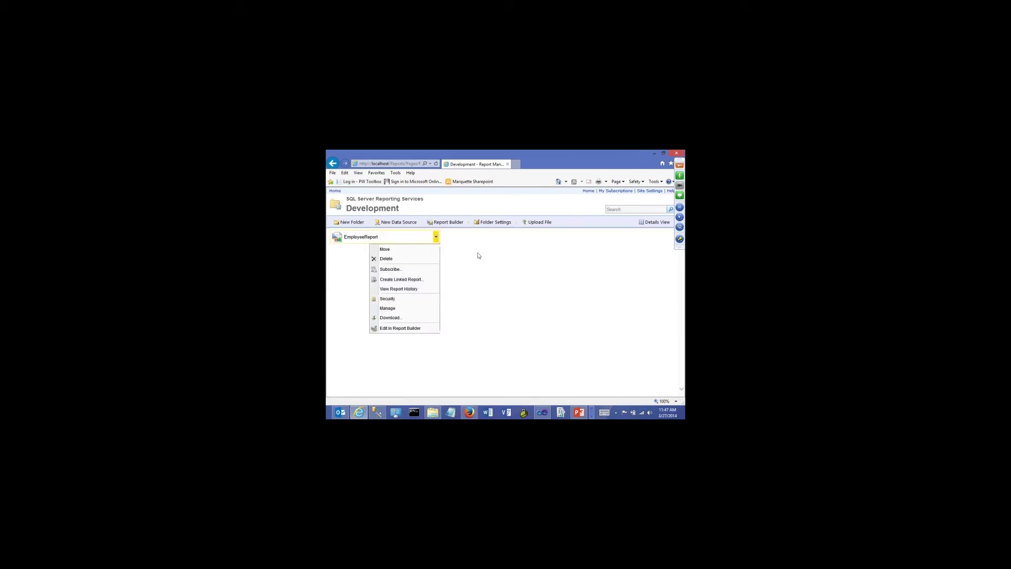
pyautogui.click(396, 318)
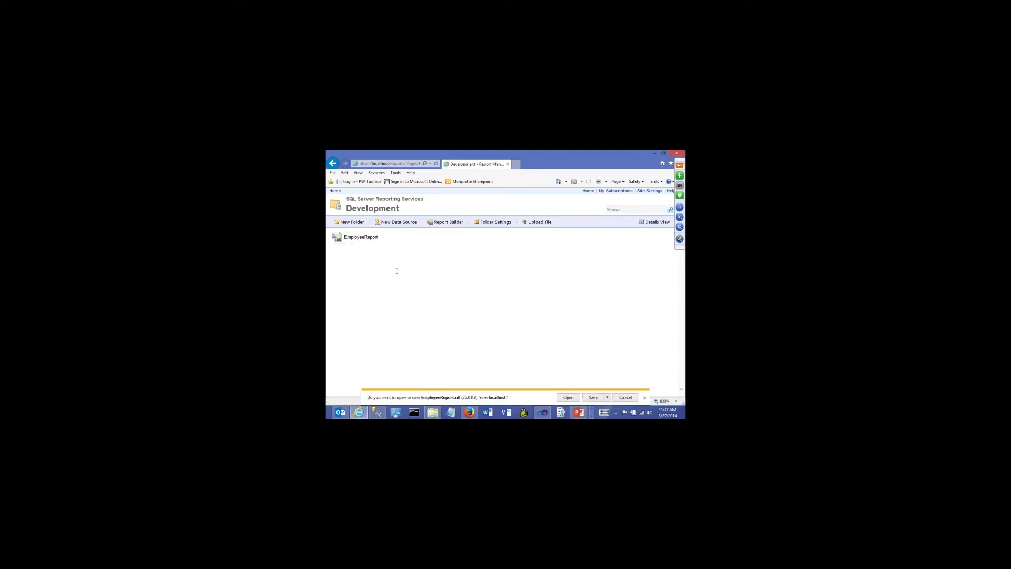
pyautogui.click(605, 398)
pyautogui.click(619, 389)
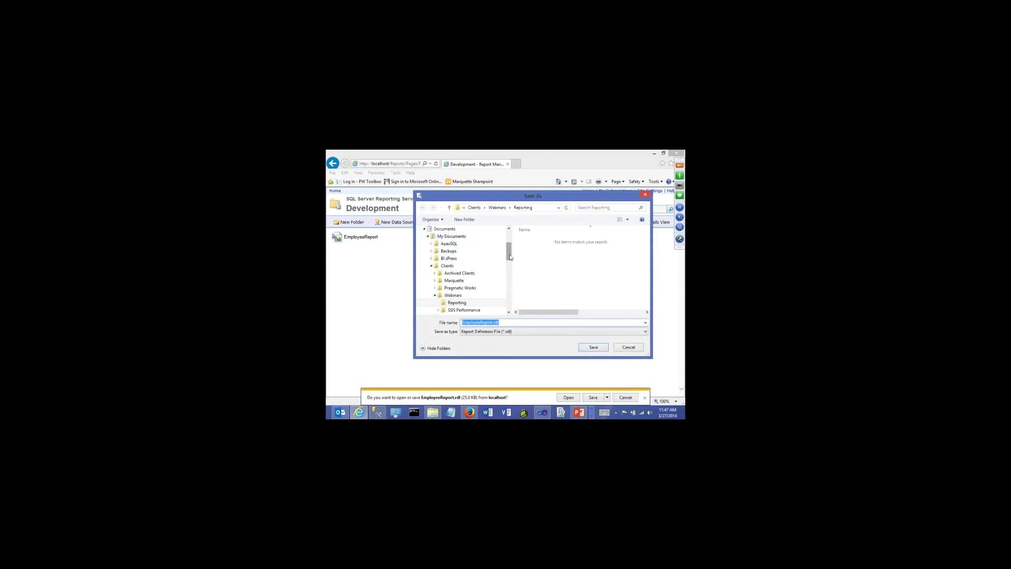
pyautogui.scroll(1, 509, 256)
pyautogui.click(503, 258)
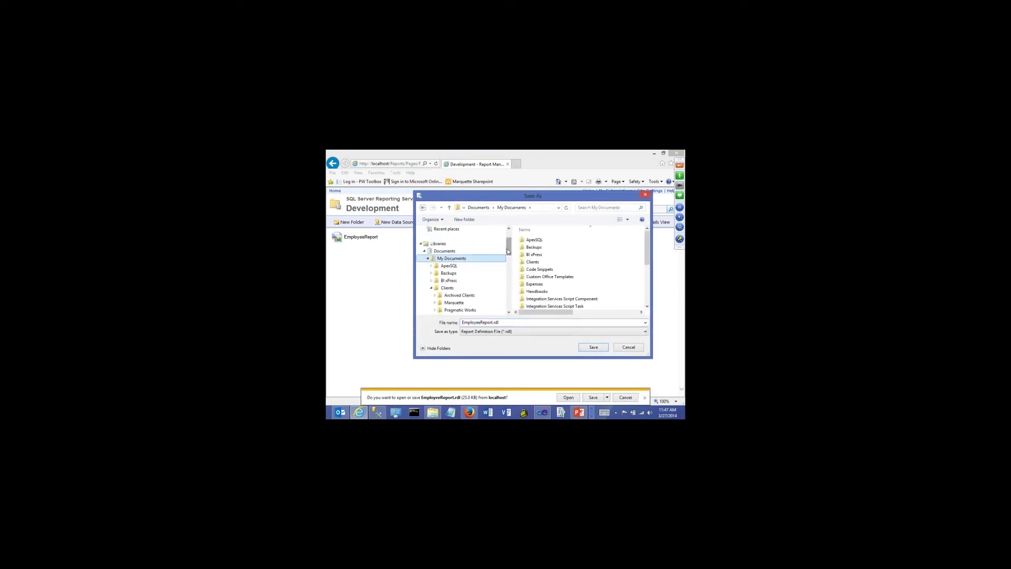
pyautogui.moveTo(508, 251)
pyautogui.mouseDown()
pyautogui.moveTo(510, 289)
pyautogui.moveTo(509, 243)
pyautogui.mouseUp()
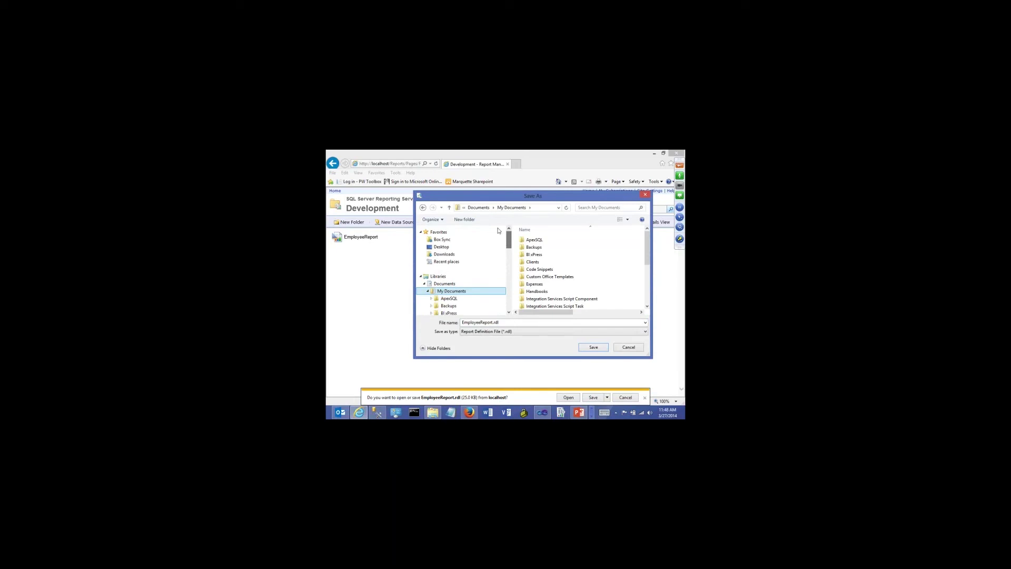
pyautogui.click(442, 247)
pyautogui.click(592, 348)
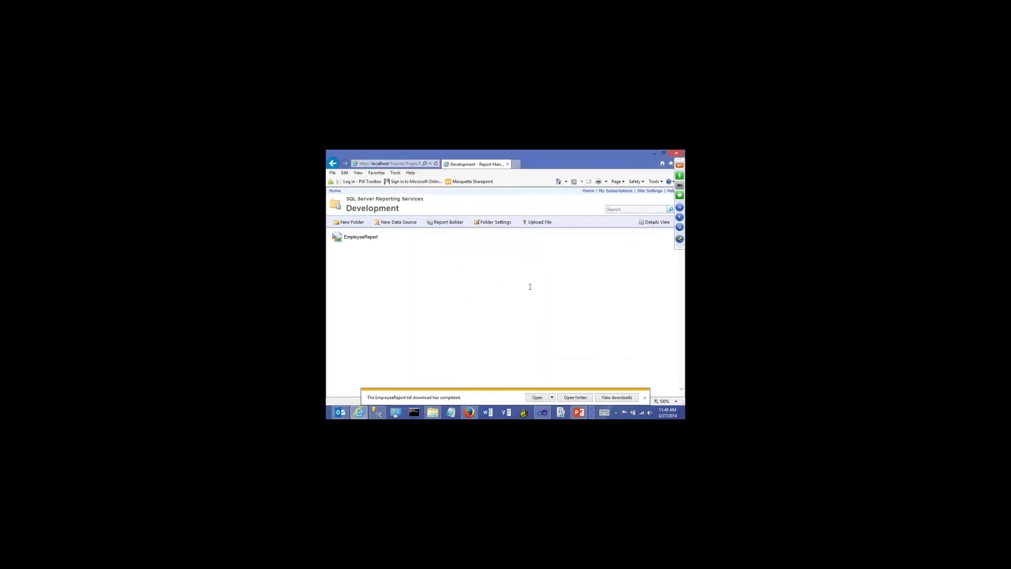
pyautogui.click(644, 397)
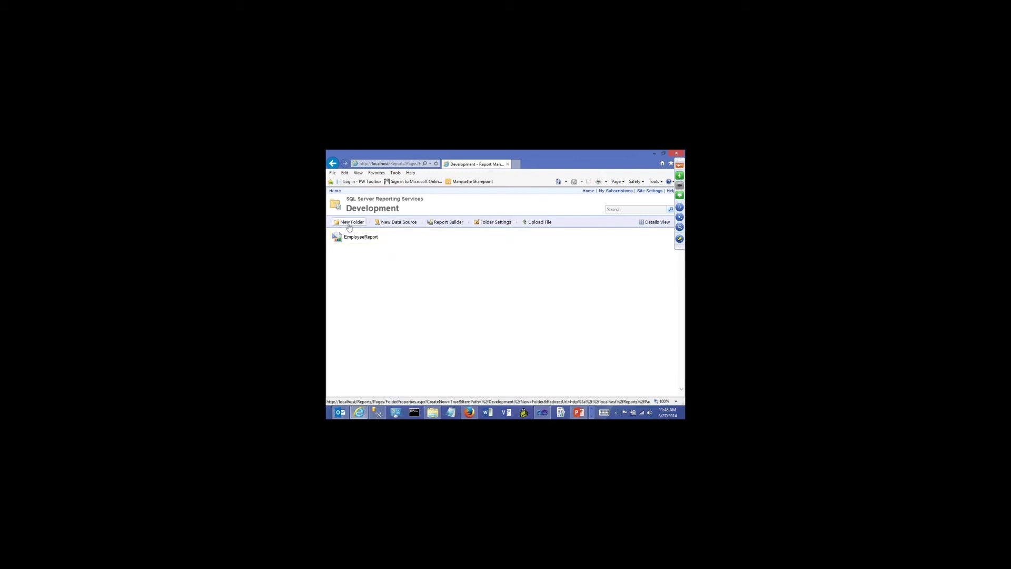
pyautogui.click(589, 192)
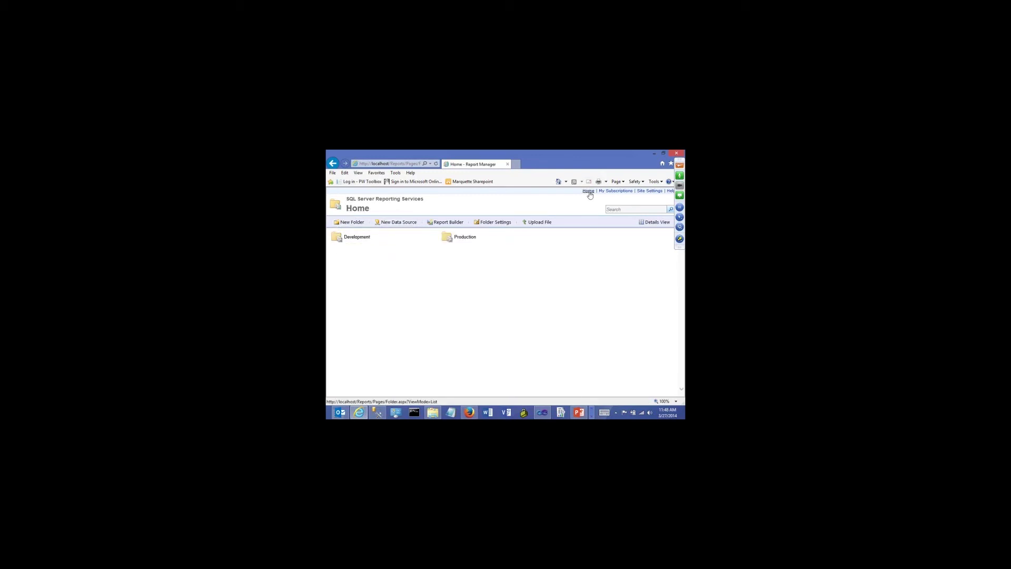
pyautogui.click(544, 413)
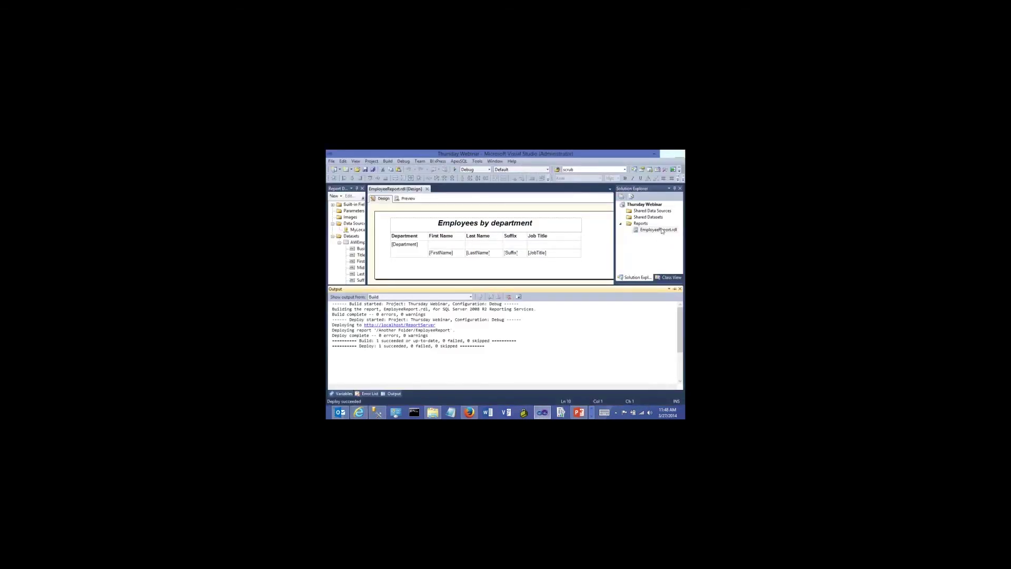
pyautogui.rightClick(634, 225)
pyautogui.moveTo(603, 238)
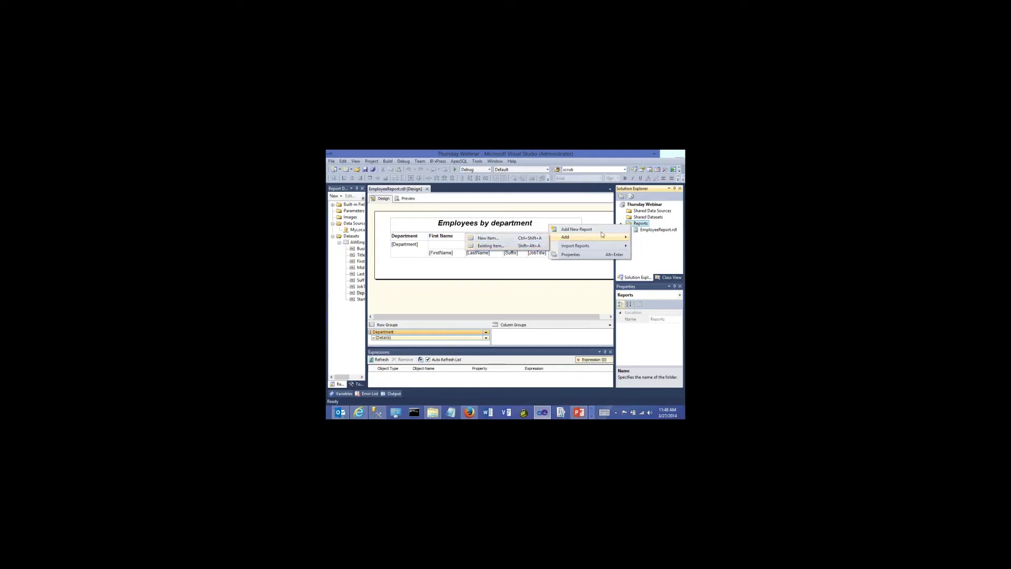
pyautogui.press('Escape')
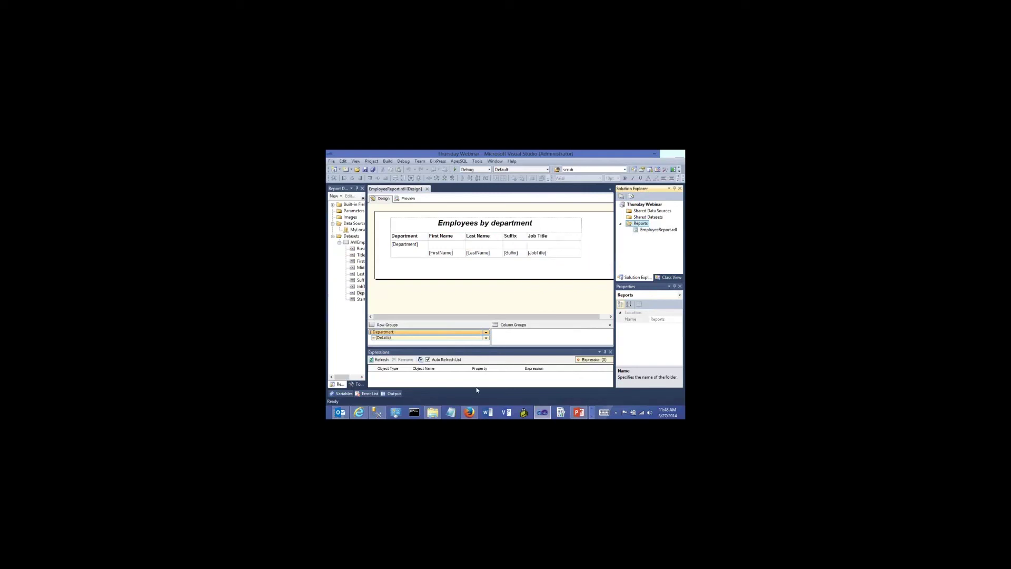
pyautogui.click(591, 413)
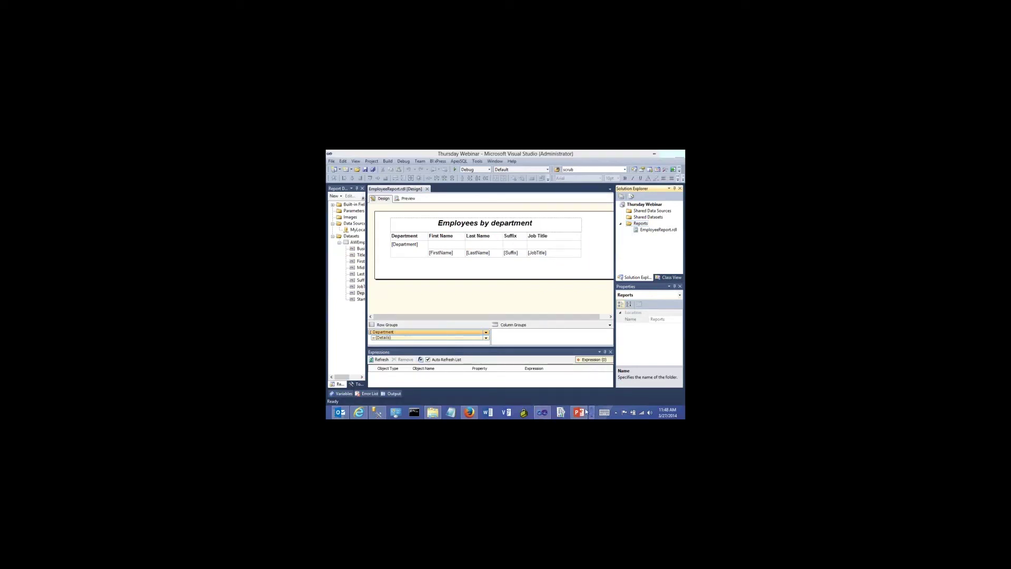
pyautogui.click(358, 411)
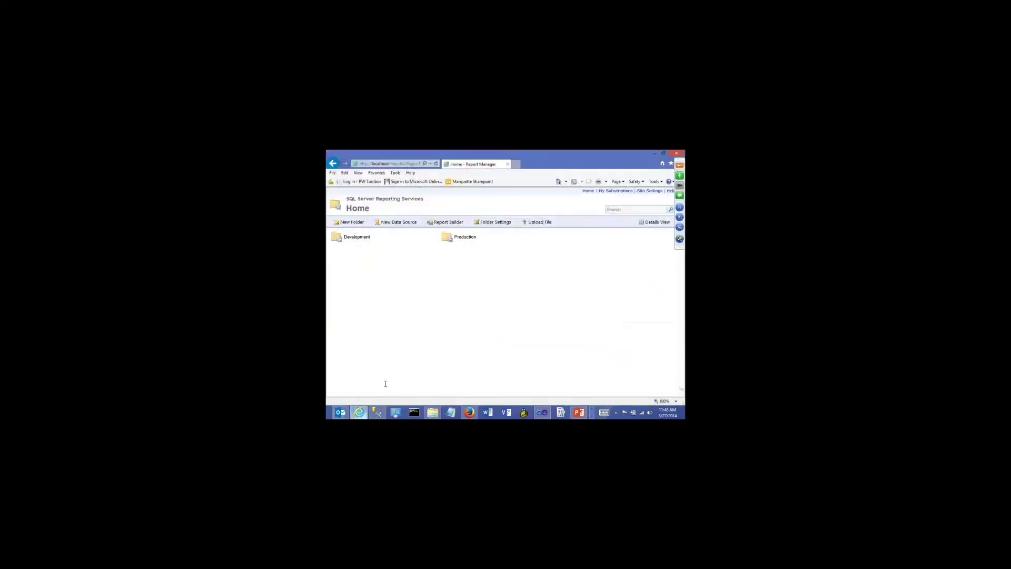
pyautogui.click(463, 238)
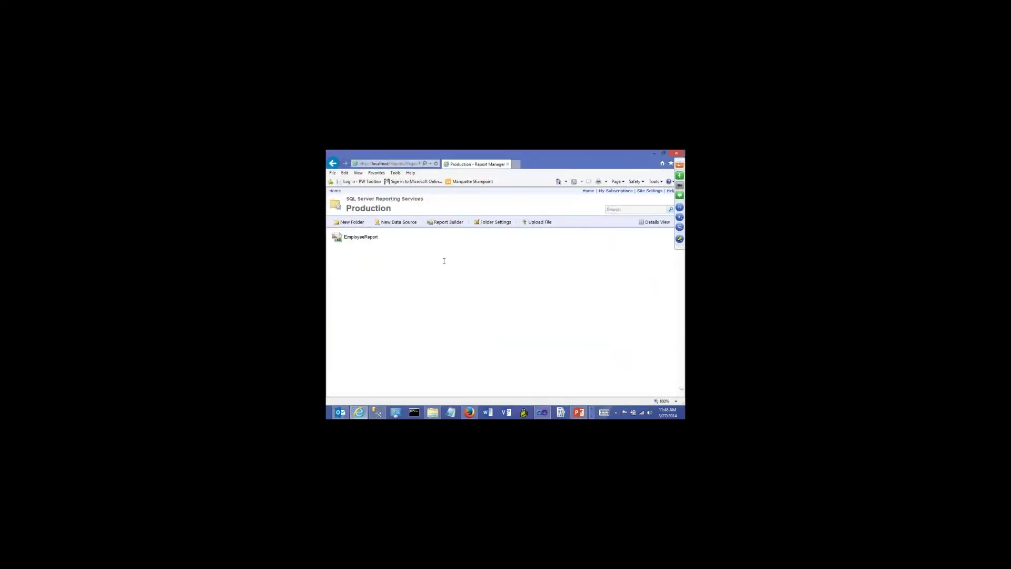
pyautogui.click(358, 237)
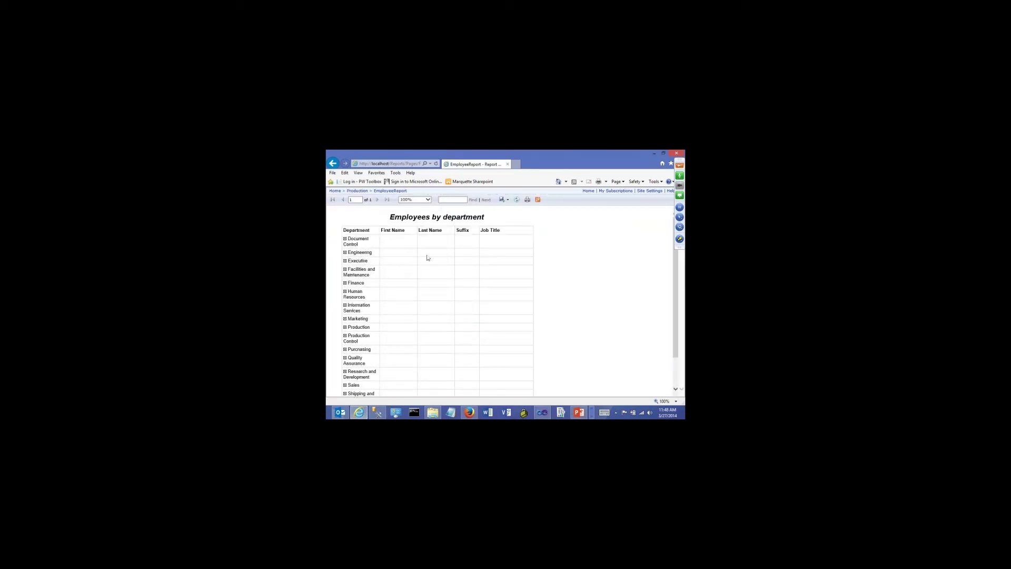
pyautogui.click(345, 239)
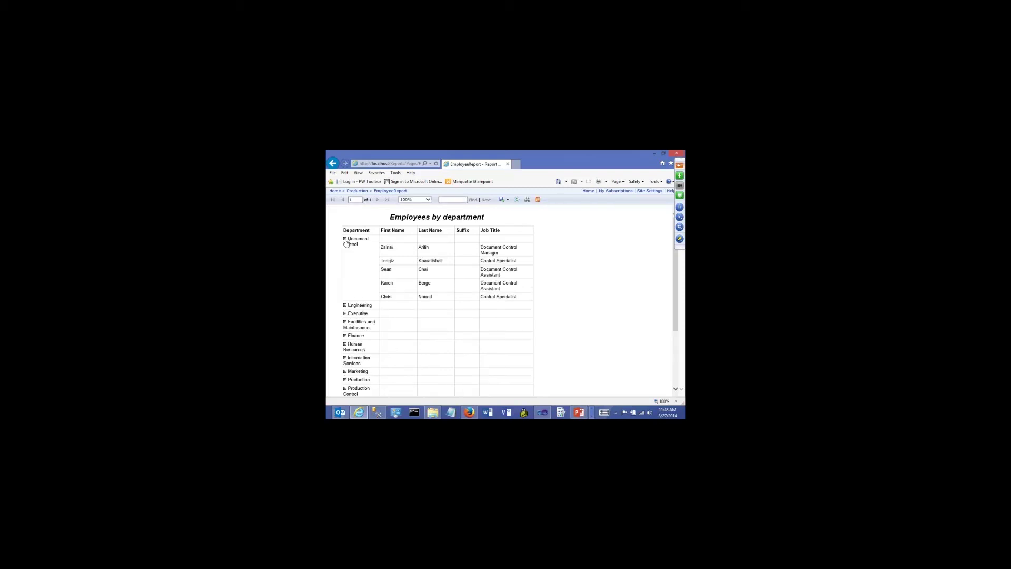
pyautogui.click(345, 306)
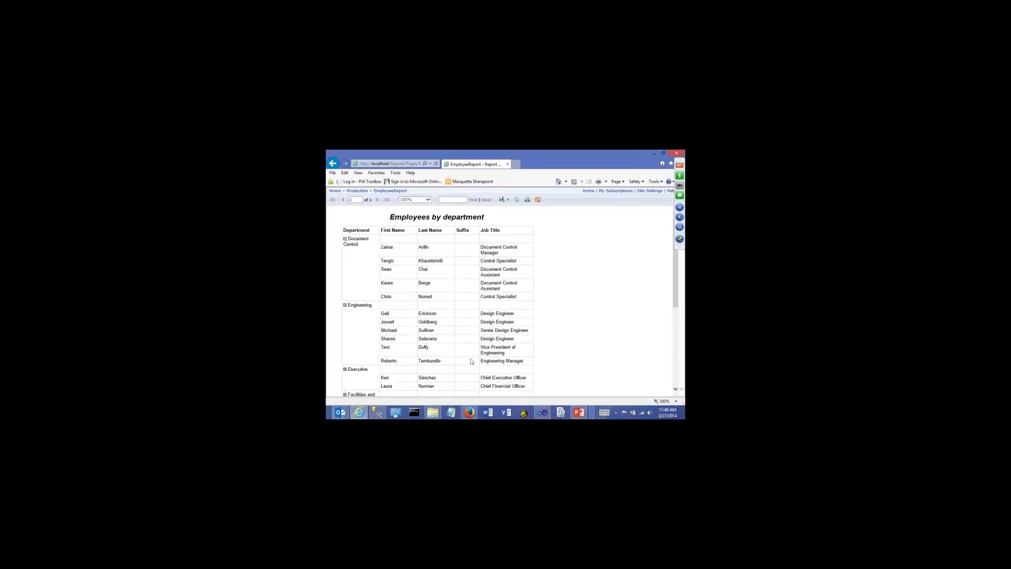
pyautogui.moveTo(677, 291); pyautogui.dragTo(676, 348)
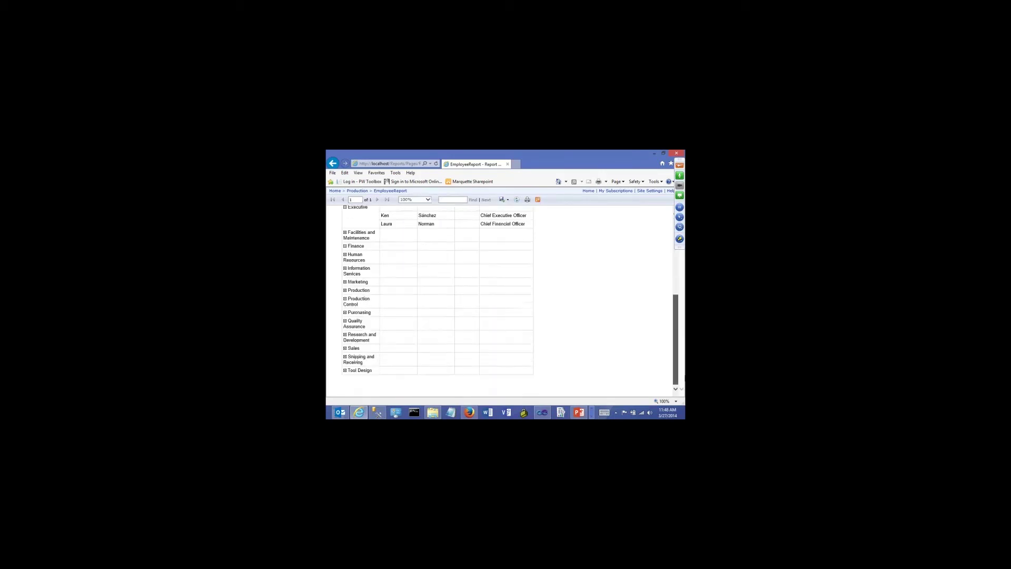
pyautogui.click(345, 246)
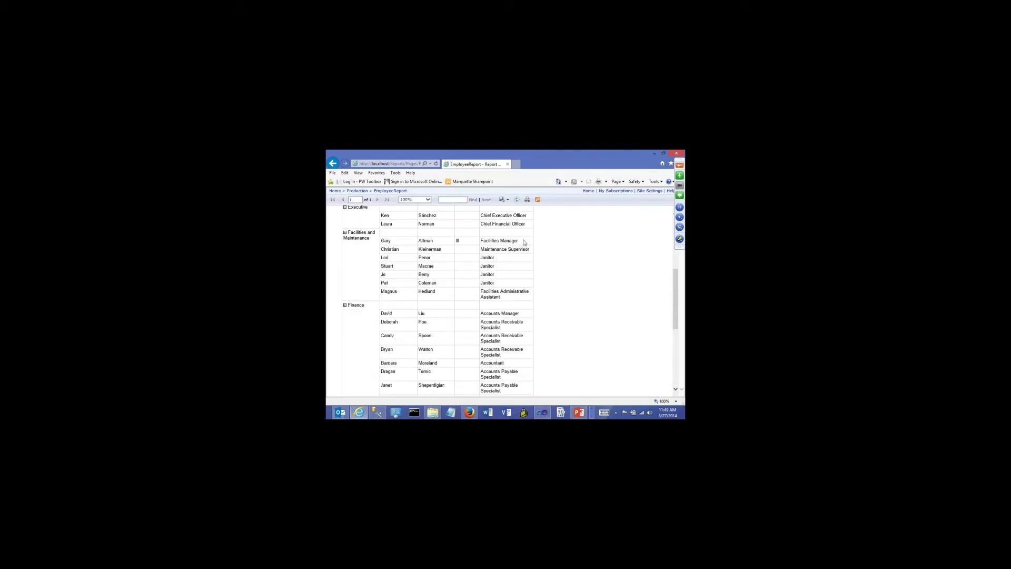
pyautogui.scroll(10, 440, 225)
pyautogui.click(336, 191)
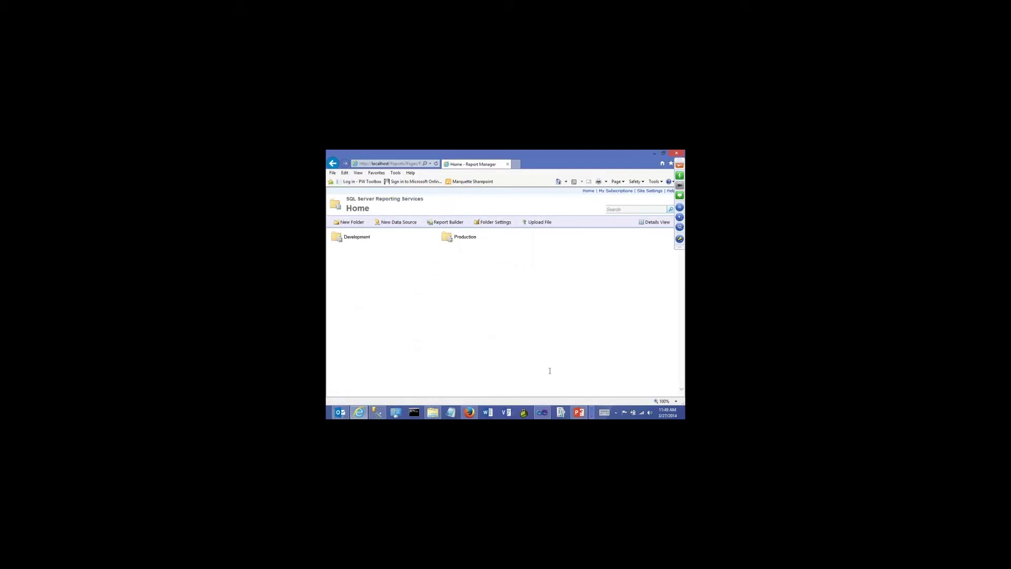
# Set the detail row's visibility to Show initially, toggled by Department1
pyautogui.click(541, 413)
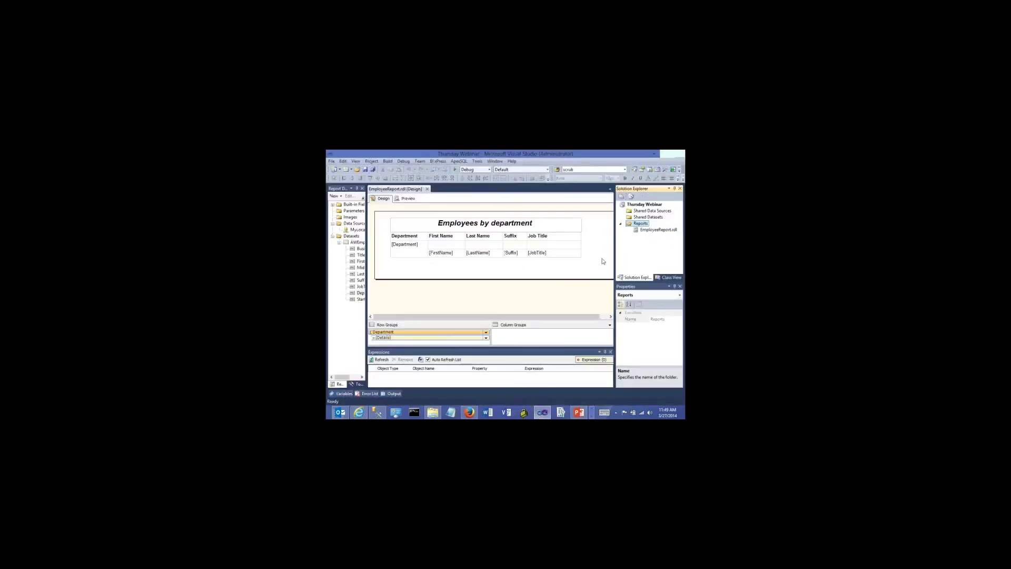
pyautogui.click(640, 232)
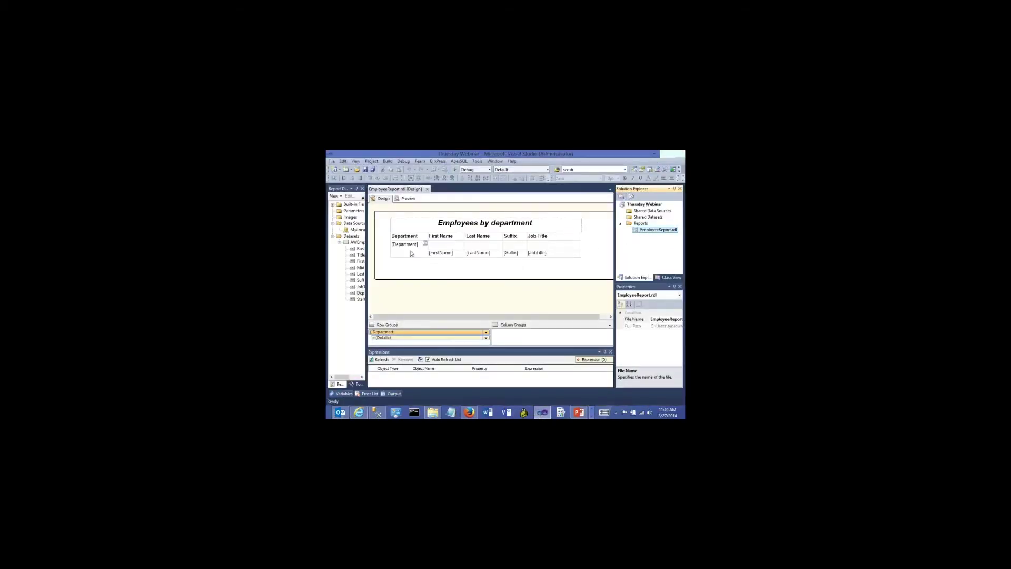
pyautogui.click(386, 253)
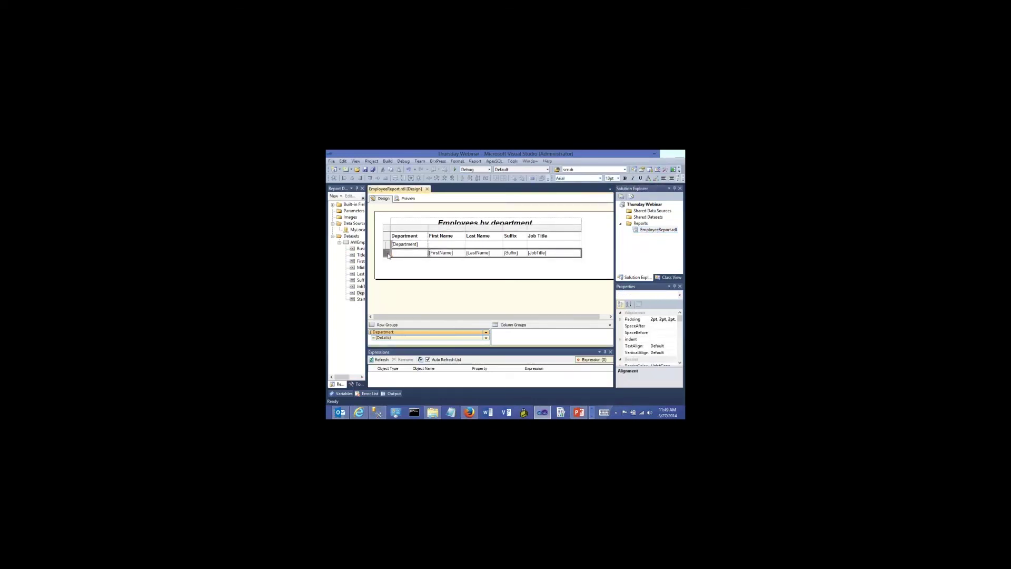
pyautogui.rightClick(388, 255)
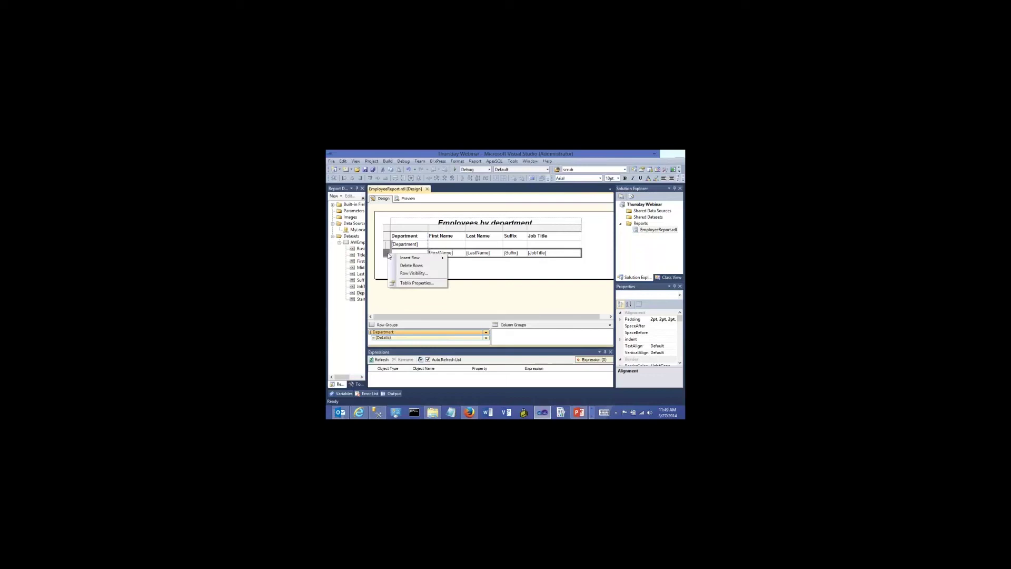
pyautogui.click(404, 272)
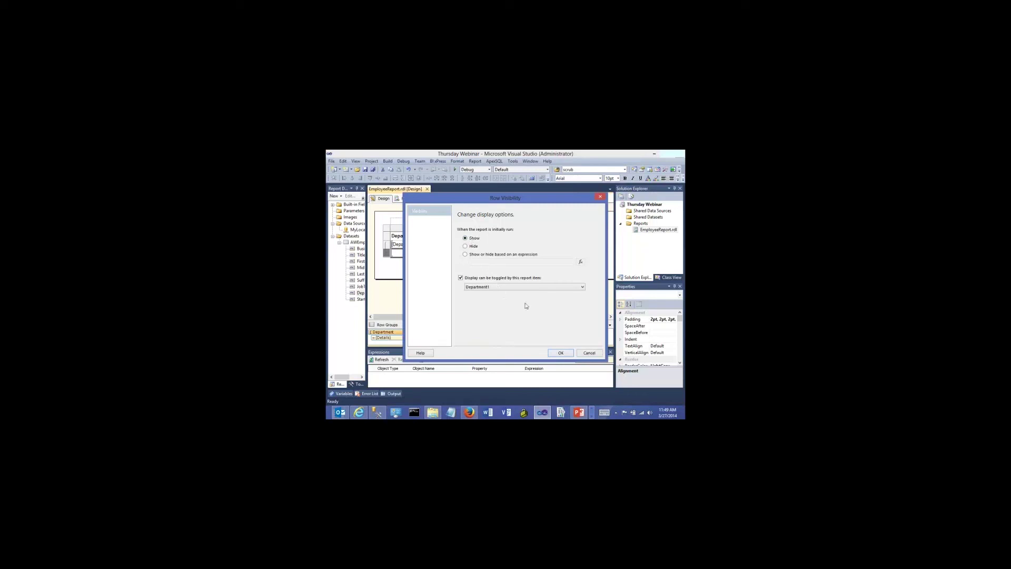
pyautogui.click(560, 353)
# Save the report, check it in Preview, and return to Design view
pyautogui.click(365, 169)
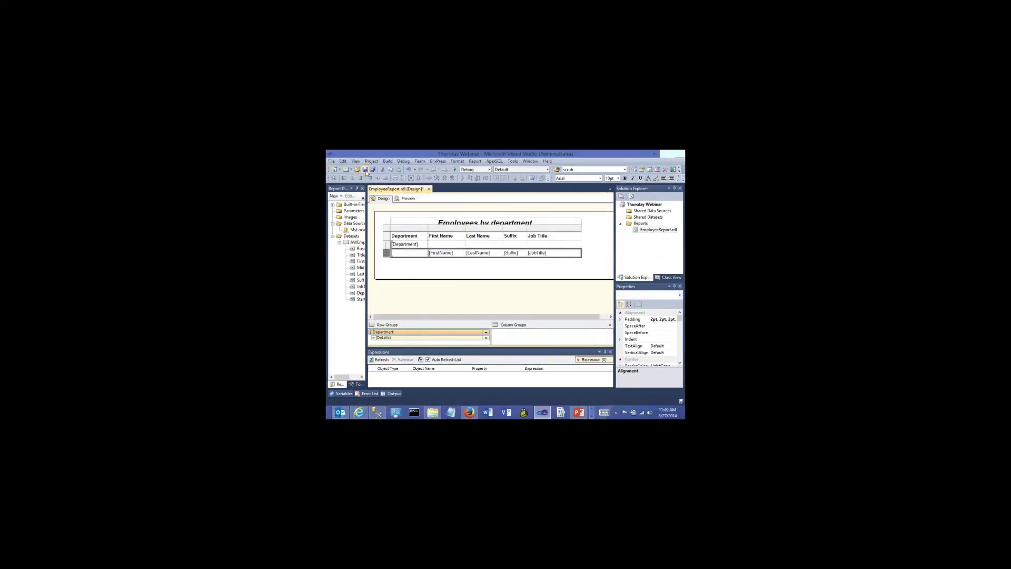
pyautogui.click(412, 201)
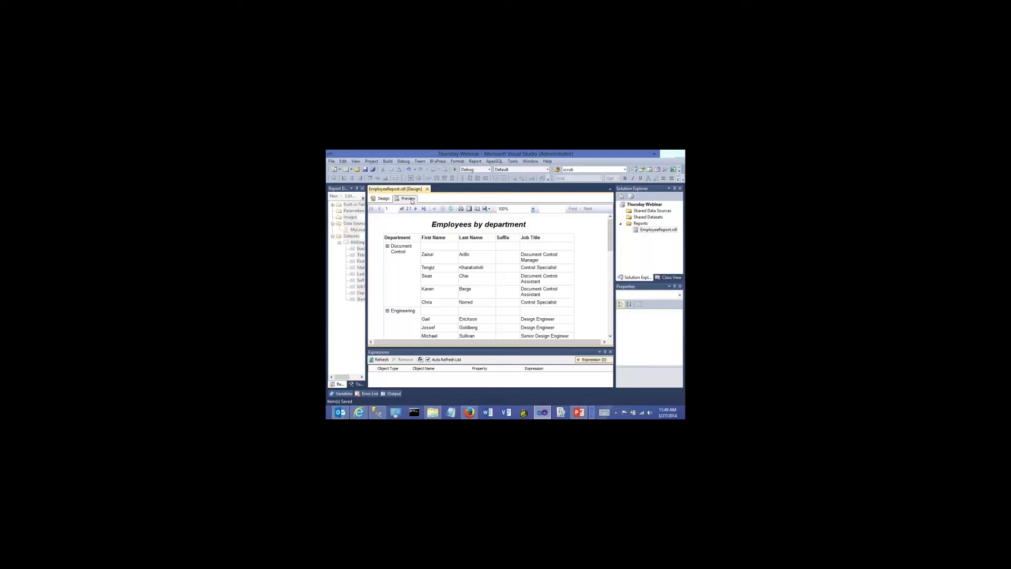
pyautogui.click(381, 199)
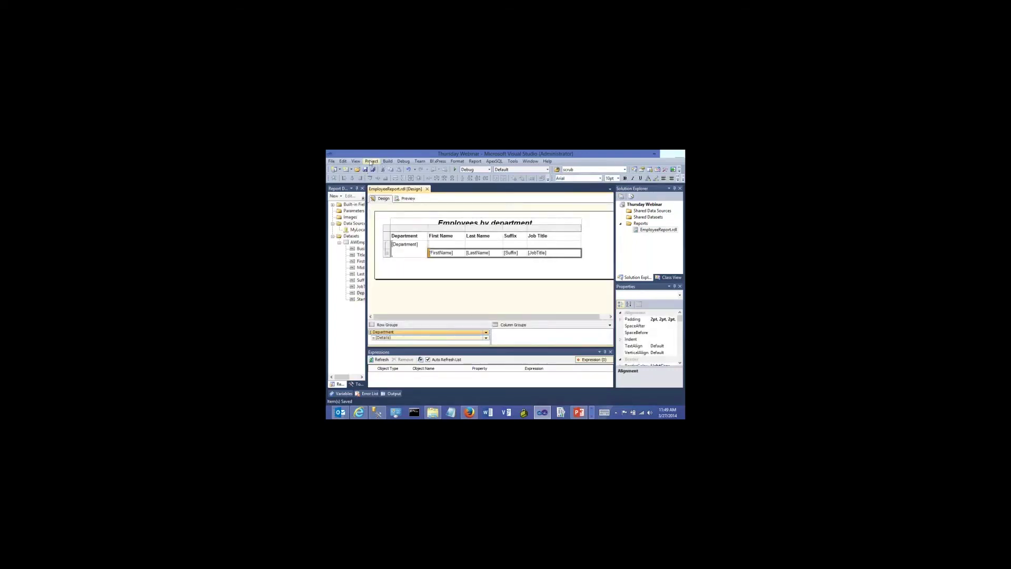
# Change the Thursday Webinar TargetReportFolder from Another Folder to Development, then bring up Report Manager
pyautogui.click(373, 162)
pyautogui.click(386, 161)
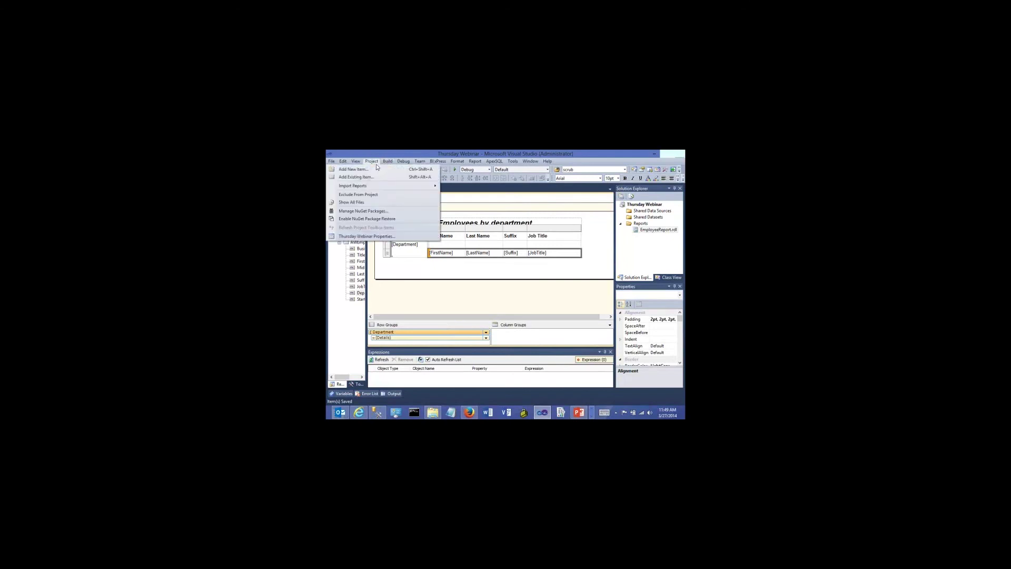
pyautogui.moveTo(371, 161)
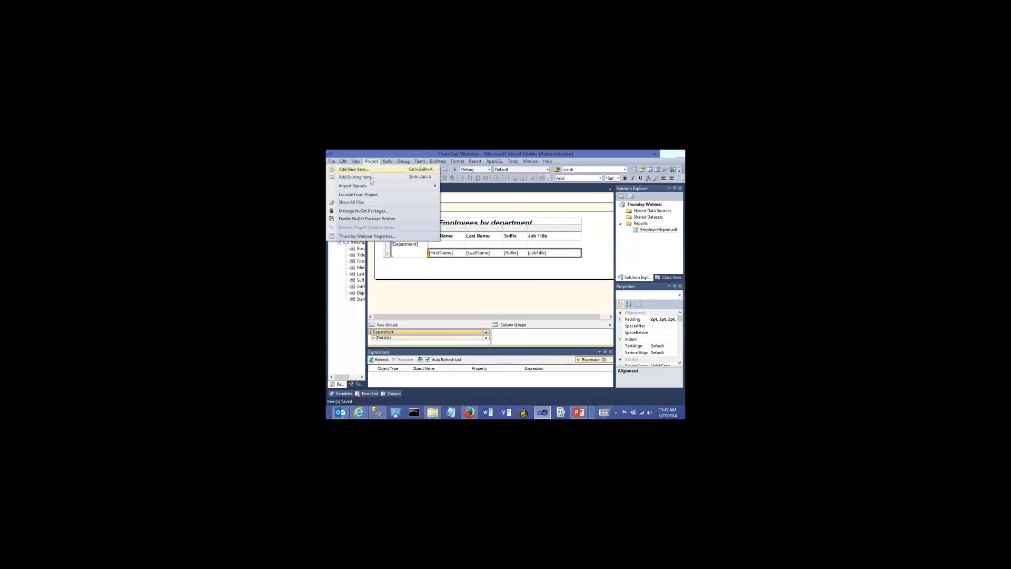
pyautogui.click(367, 235)
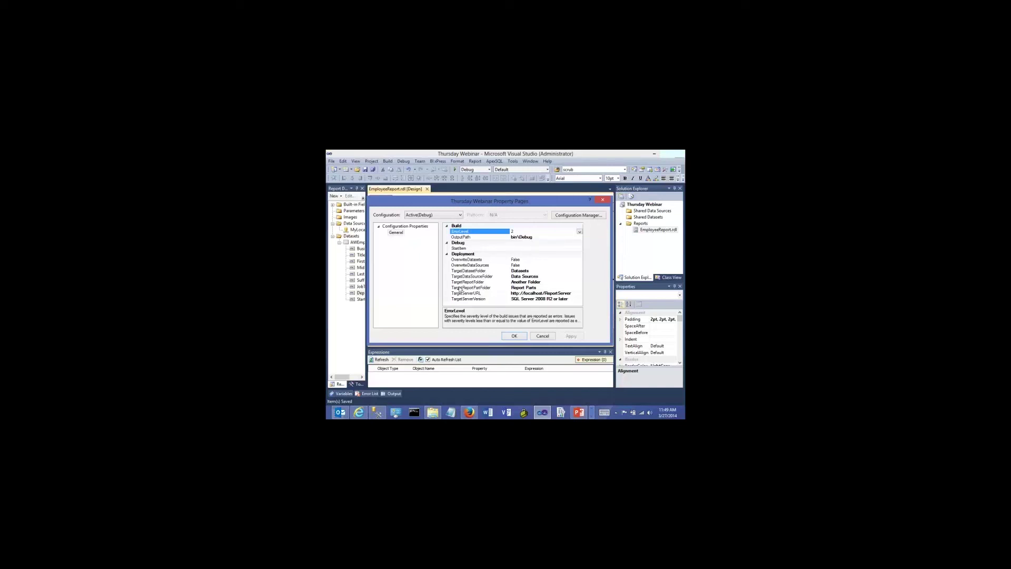
pyautogui.click(546, 282)
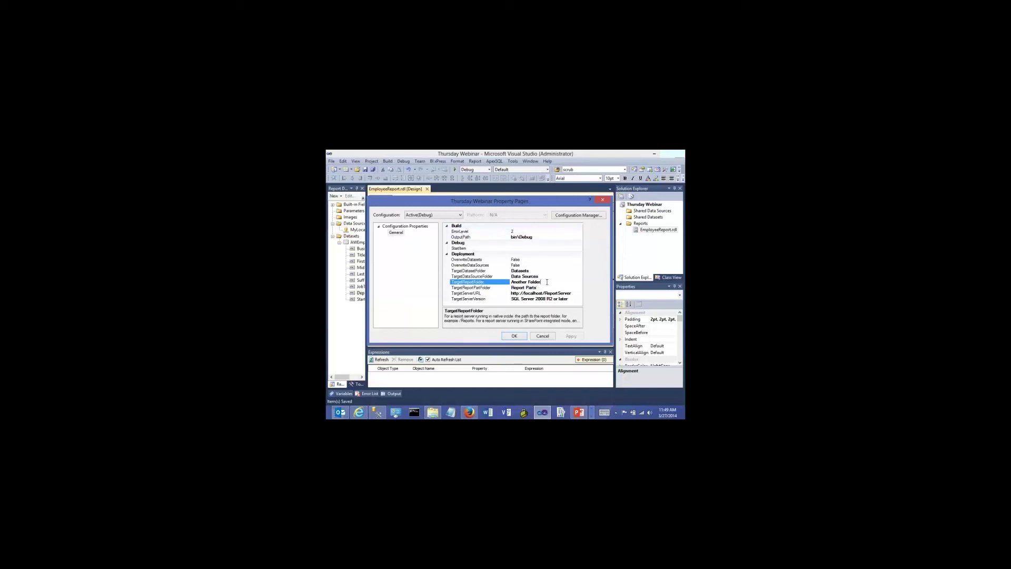
pyautogui.hotkey('shift', 'Left')
pyautogui.hotkey('shift', 'Left')
pyautogui.hotkey('shift', 'Left')
pyautogui.hotkey('shift', 'Left')
pyautogui.hotkey('shift', 'Left')
pyautogui.hotkey('shift', 'Left')
pyautogui.hotkey('shift', 'Left')
pyautogui.hotkey('shift', 'Left')
pyautogui.hotkey('shift', 'Left')
pyautogui.hotkey('shift', 'Left')
pyautogui.hotkey('shift', 'Left')
pyautogui.hotkey('shift', 'Left')
pyautogui.hotkey('shift', 'Left')
pyautogui.hotkey('shift', 'Left')
pyautogui.write('De')
pyautogui.click(358, 412)
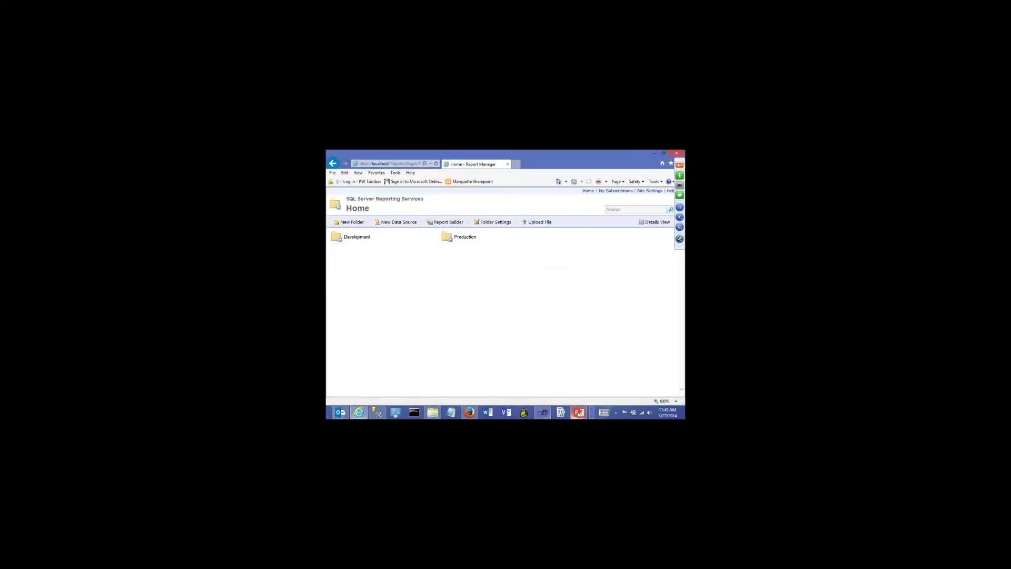
# View the EmployeeReport in the Development folder, then return to the Report Manager Home page
pyautogui.moveTo(544, 415)
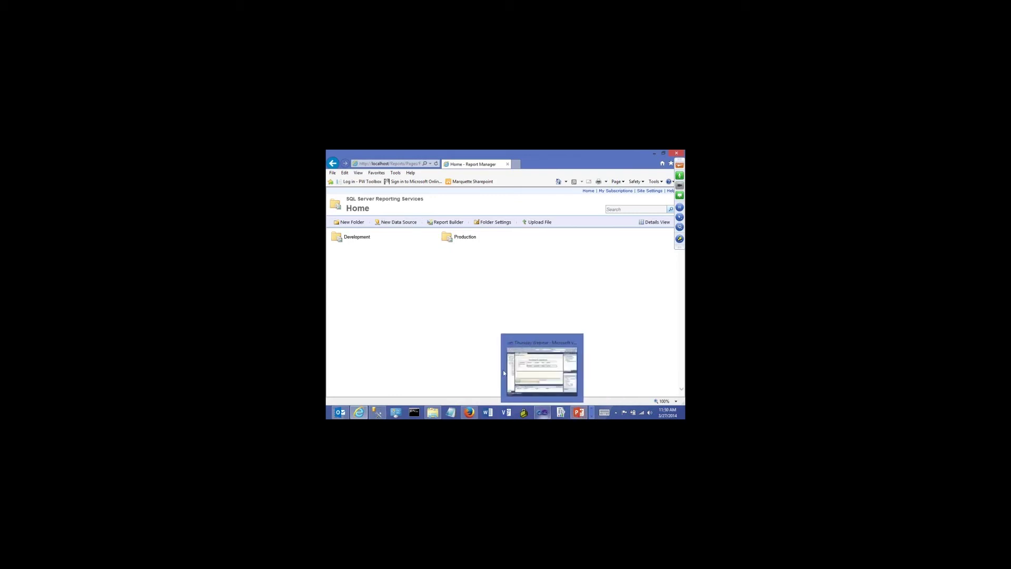
pyautogui.click(355, 238)
pyautogui.click(362, 239)
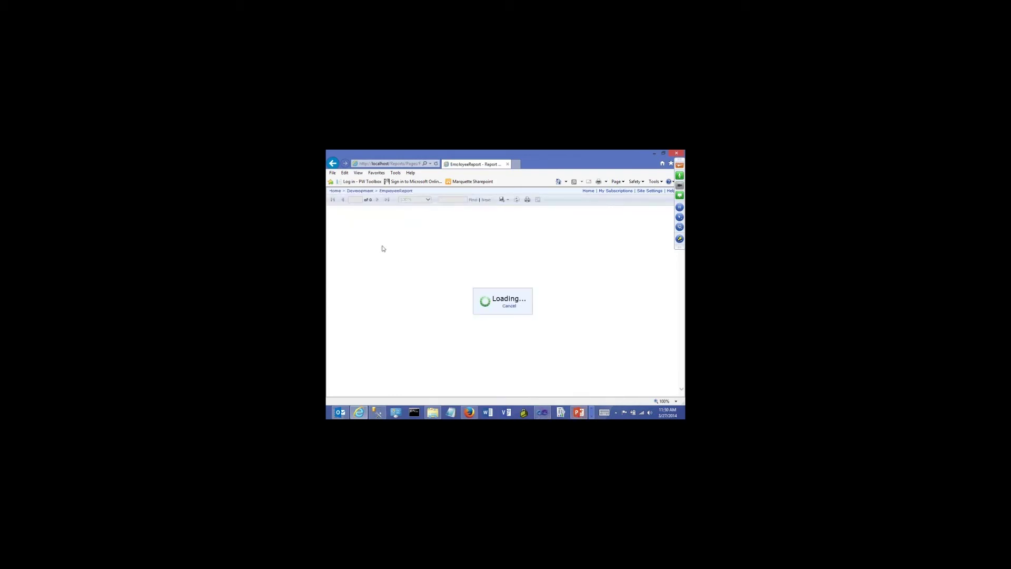
pyautogui.click(335, 190)
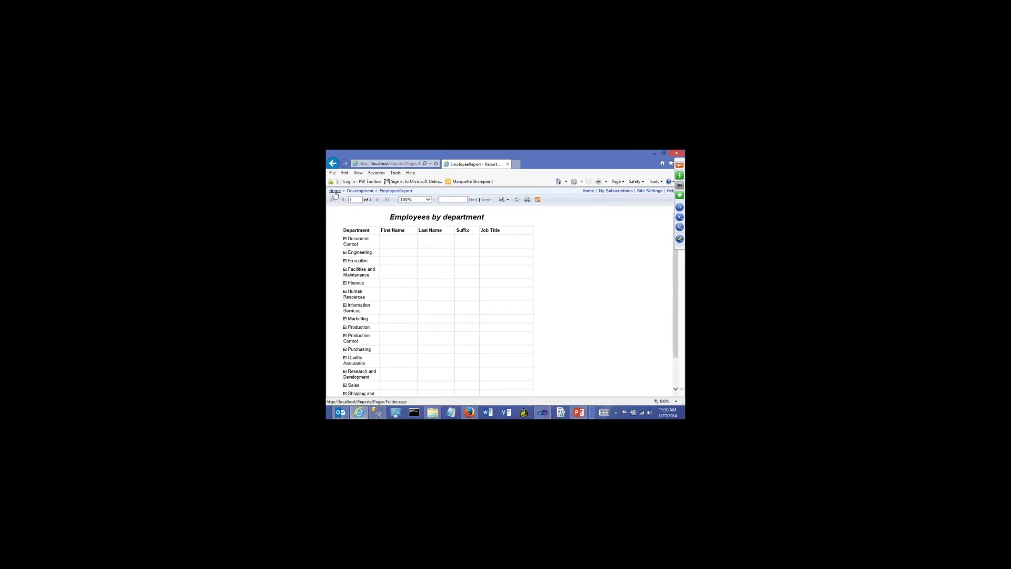
# Apply Development as the project's TargetReportFolder and close the property pages
pyautogui.click(549, 411)
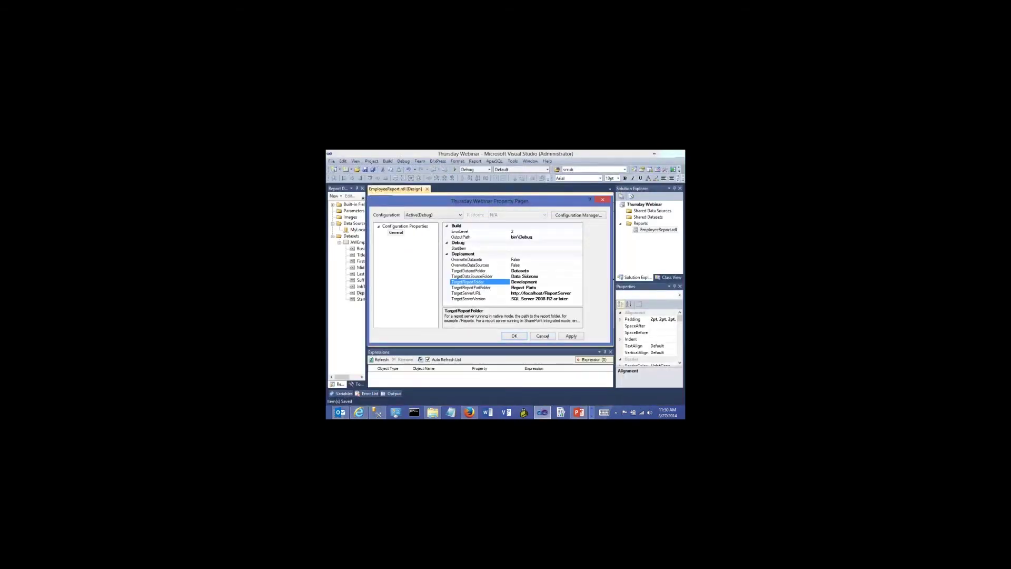
pyautogui.moveTo(540, 282); pyautogui.dragTo(511, 286)
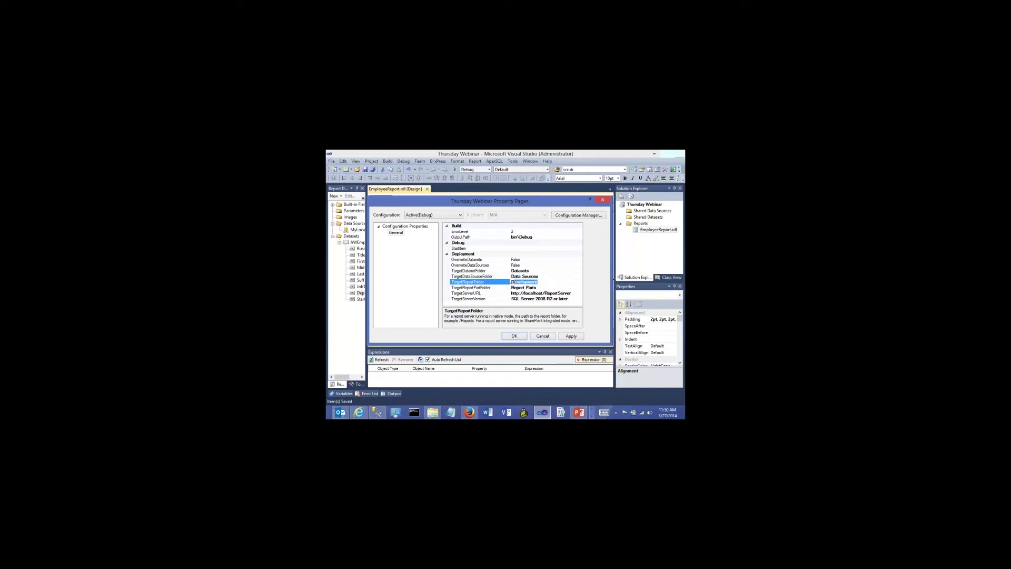
pyautogui.click(563, 335)
pyautogui.click(515, 335)
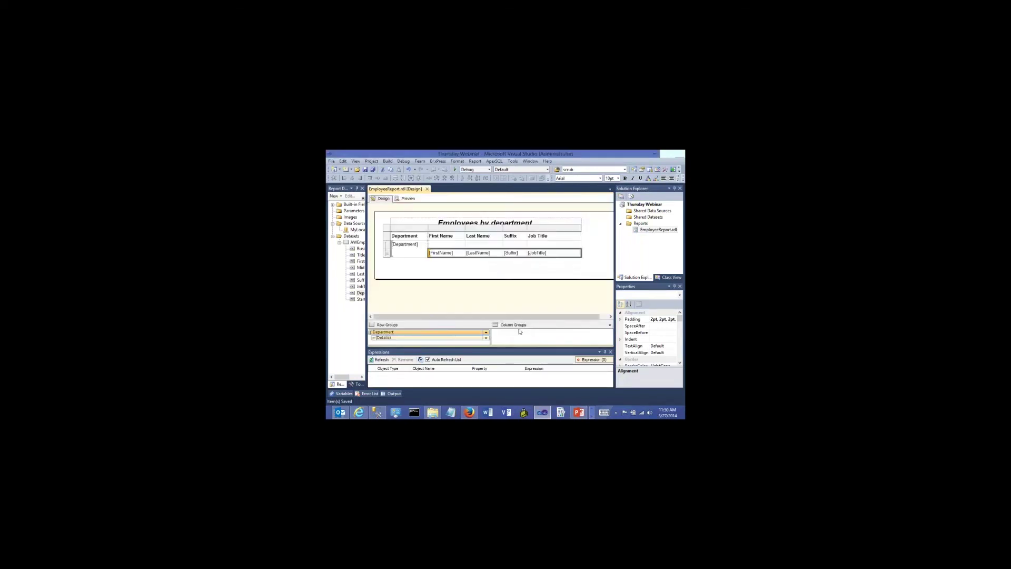
pyautogui.click(373, 161)
# Deploy Thursday Webinar so EmployeeReport publishes to /Development with 0 errors
pyautogui.moveTo(387, 161)
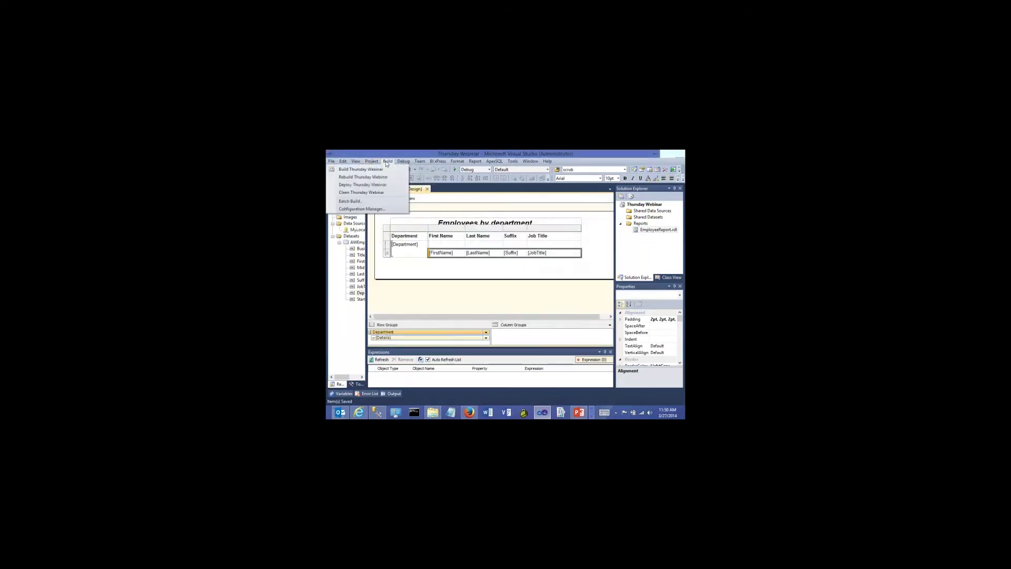
pyautogui.click(372, 184)
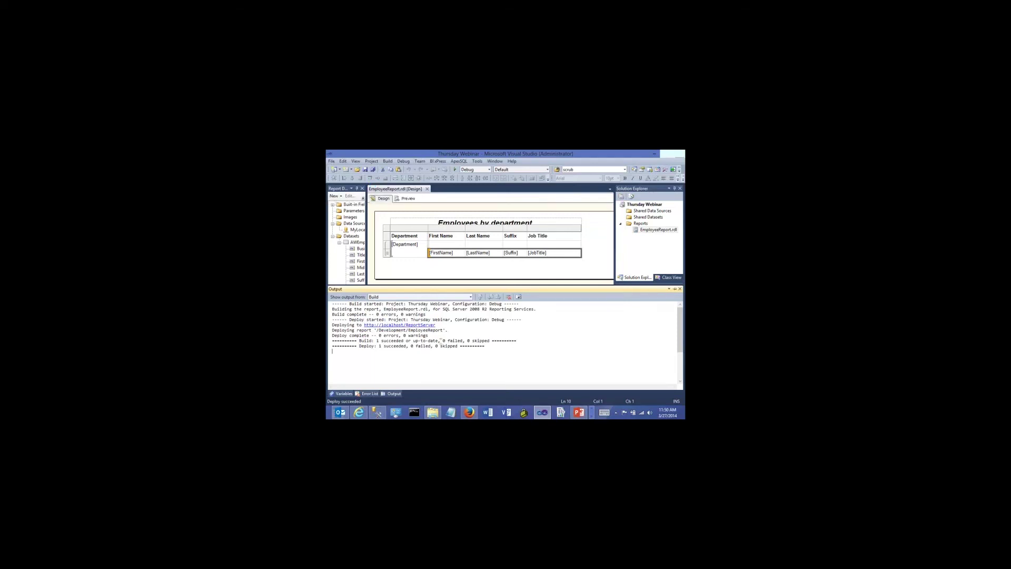
pyautogui.click(367, 171)
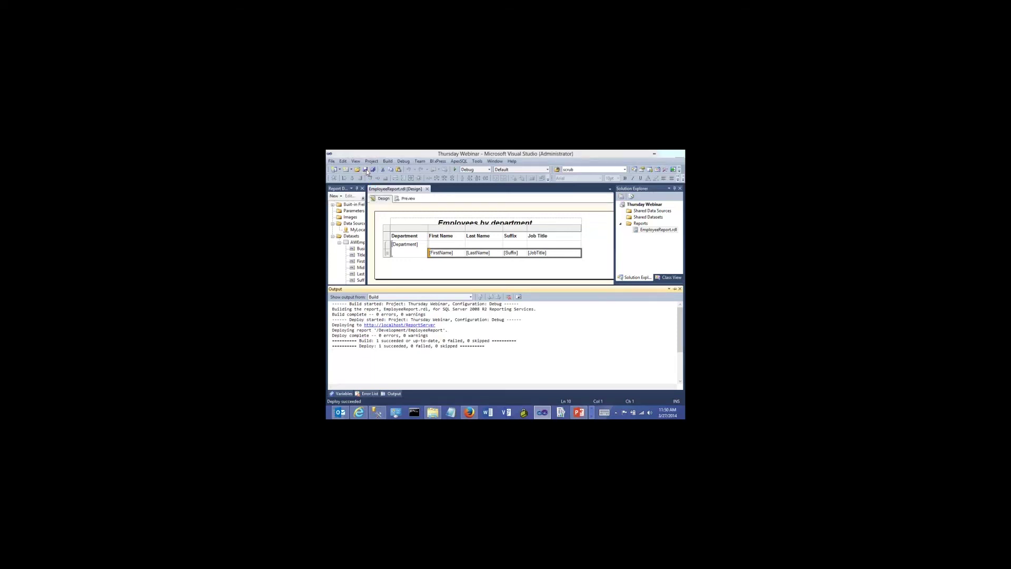
# Open the redeployed Development EmployeeReport, now listing employees under each department
pyautogui.click(539, 305)
pyautogui.click(358, 412)
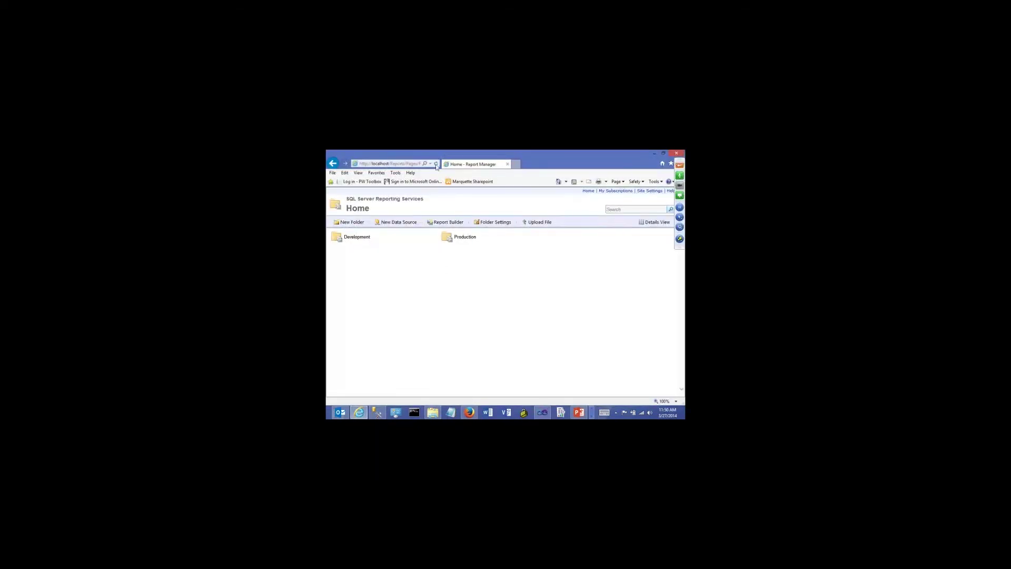
pyautogui.click(363, 239)
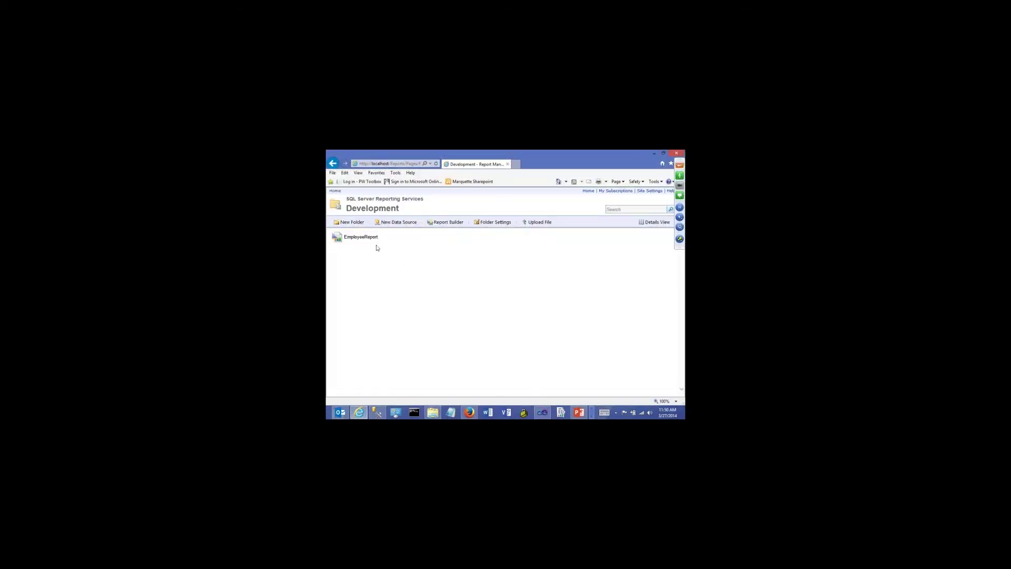
pyautogui.click(371, 238)
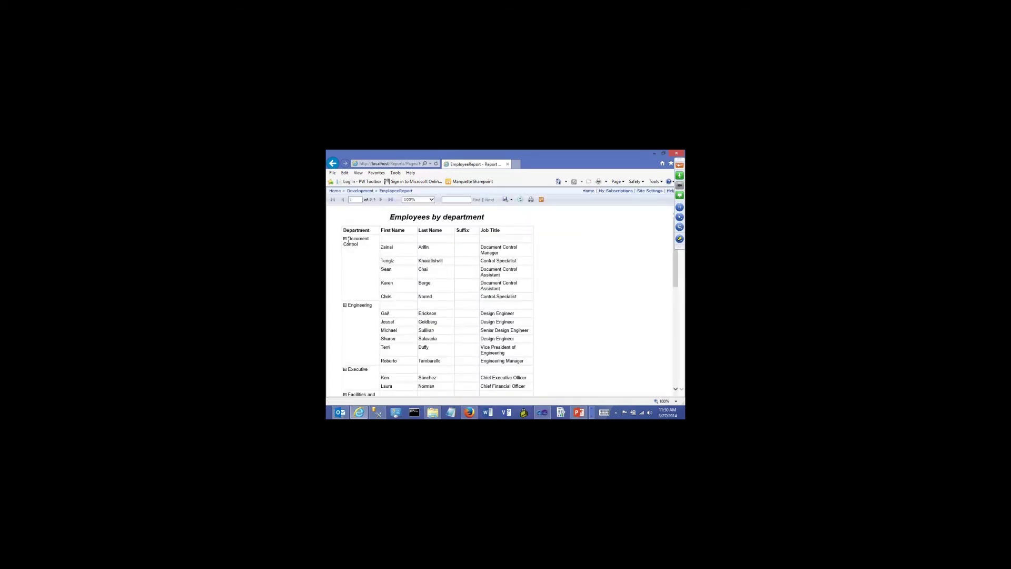
# Navigate back to the Report Manager Home page and open the Production folder
pyautogui.click(352, 191)
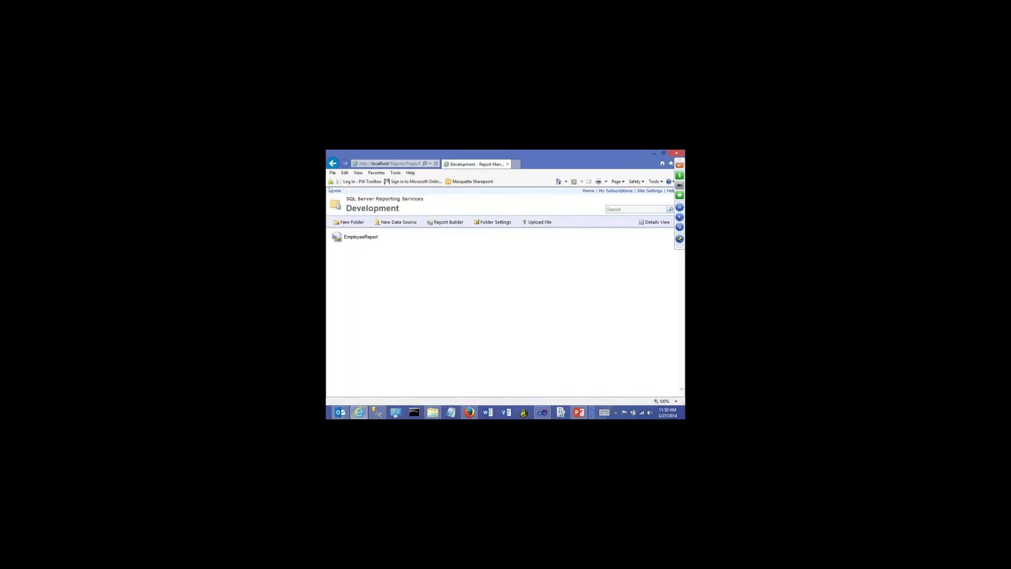
pyautogui.click(333, 163)
pyautogui.click(333, 163)
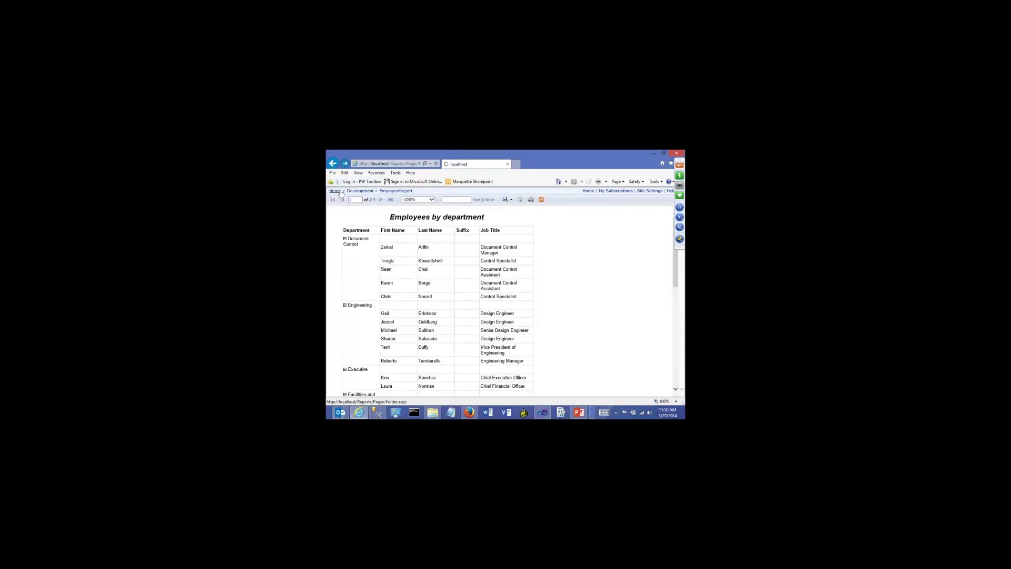
pyautogui.click(465, 236)
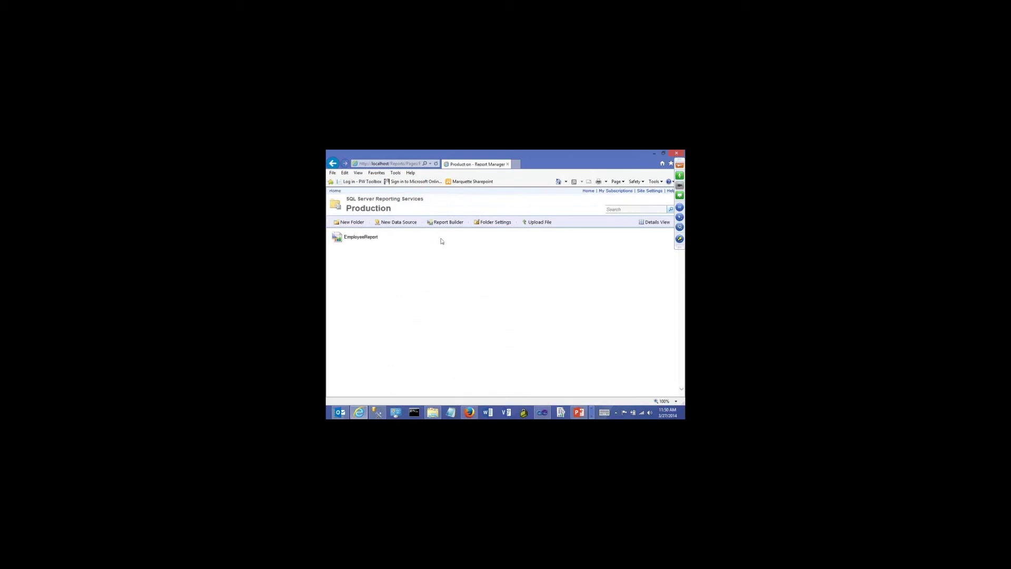
# Open Production's collapsed EmployeeReport, then reopen Development's EmployeeReport with expanded departments to compare
pyautogui.click(363, 237)
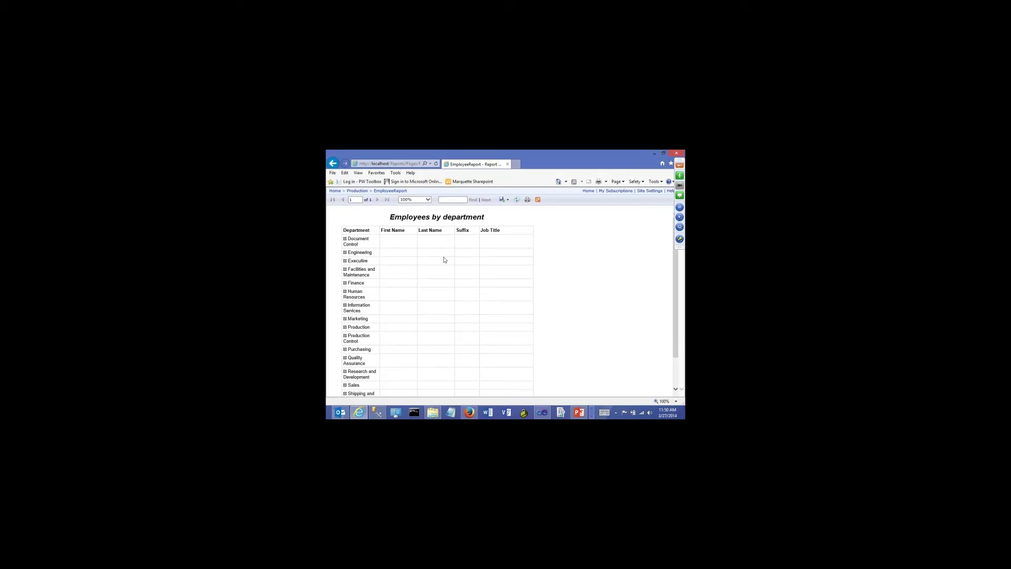
pyautogui.click(357, 191)
pyautogui.click(338, 197)
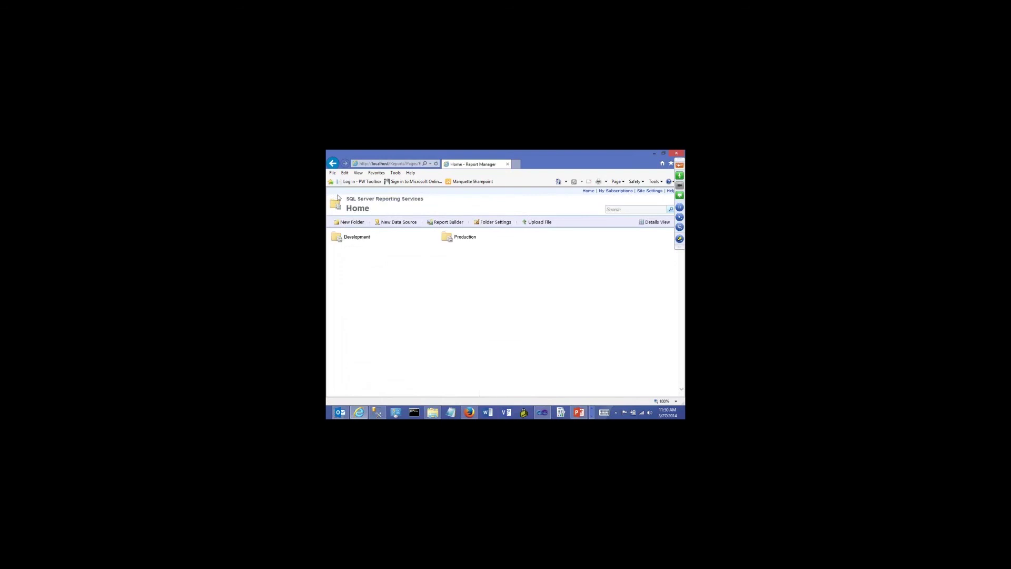
pyautogui.click(354, 237)
pyautogui.click(358, 237)
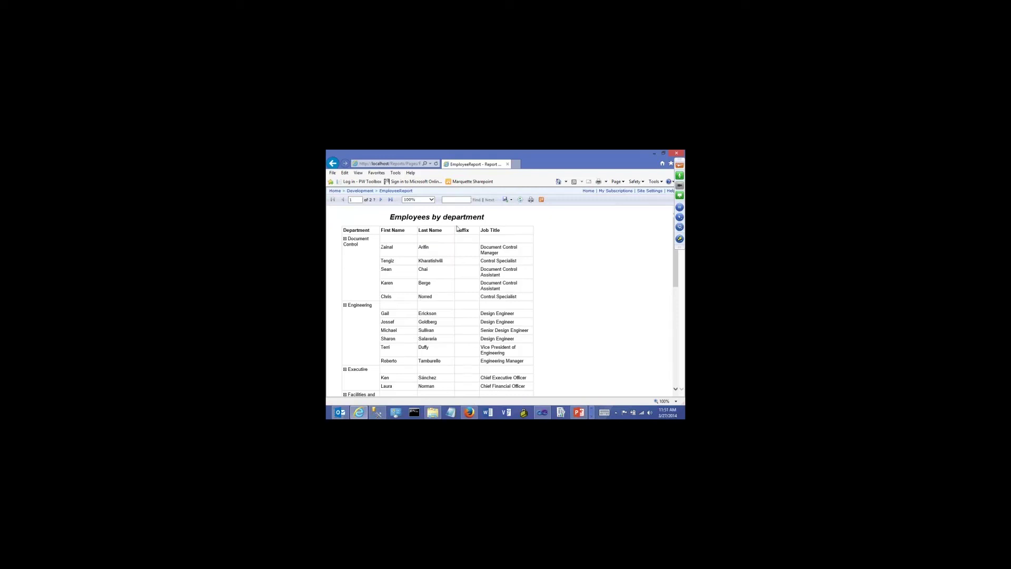
# Page through all 4 report pages, Document Control to Tool Design, then return to page 1
pyautogui.click(353, 200)
pyautogui.doubleClick(353, 200)
pyautogui.click(591, 237)
pyautogui.moveTo(676, 271); pyautogui.dragTo(677, 350)
pyautogui.click(381, 199)
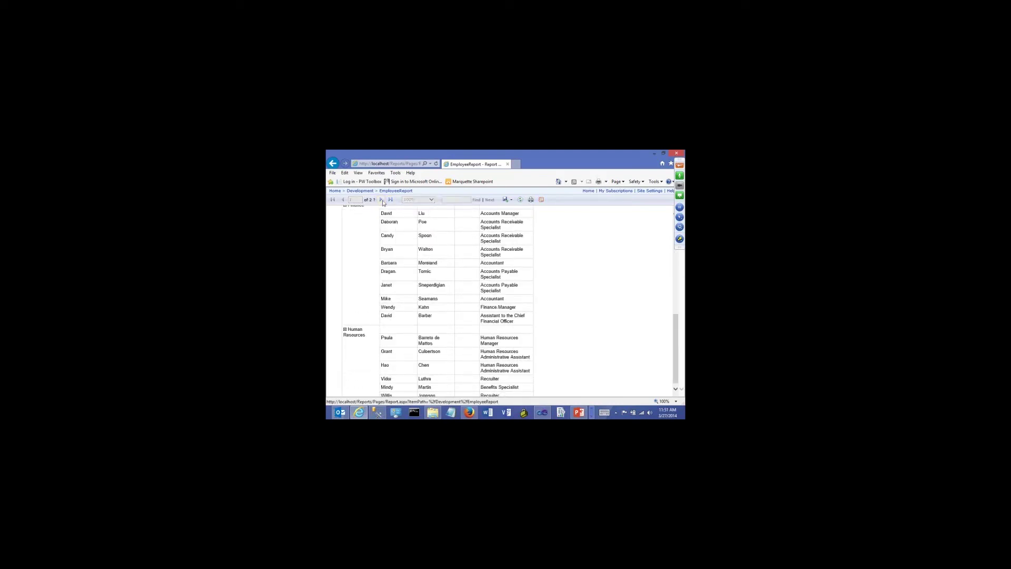
pyautogui.click(381, 199)
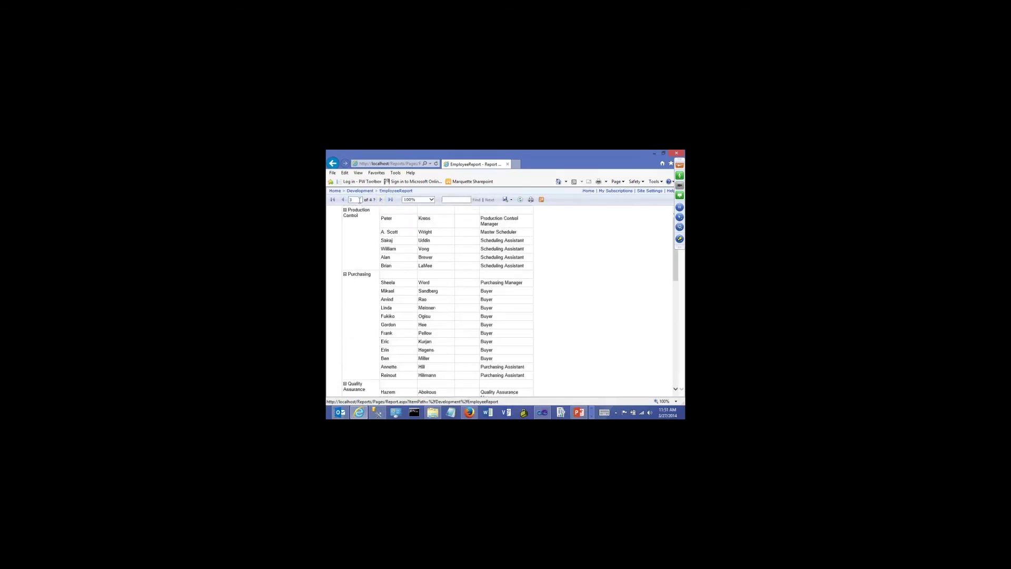
pyautogui.click(390, 201)
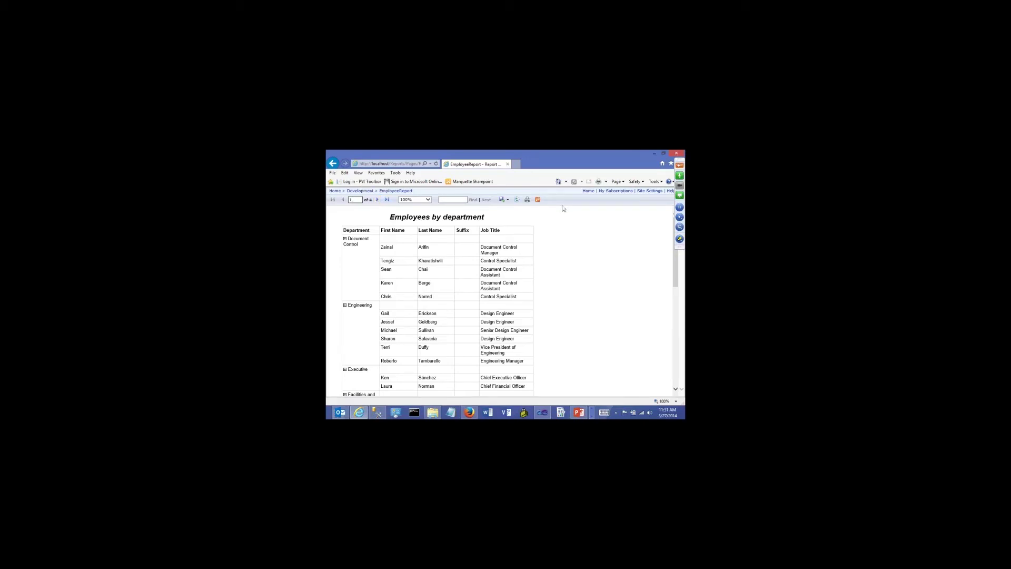
pyautogui.click(377, 200)
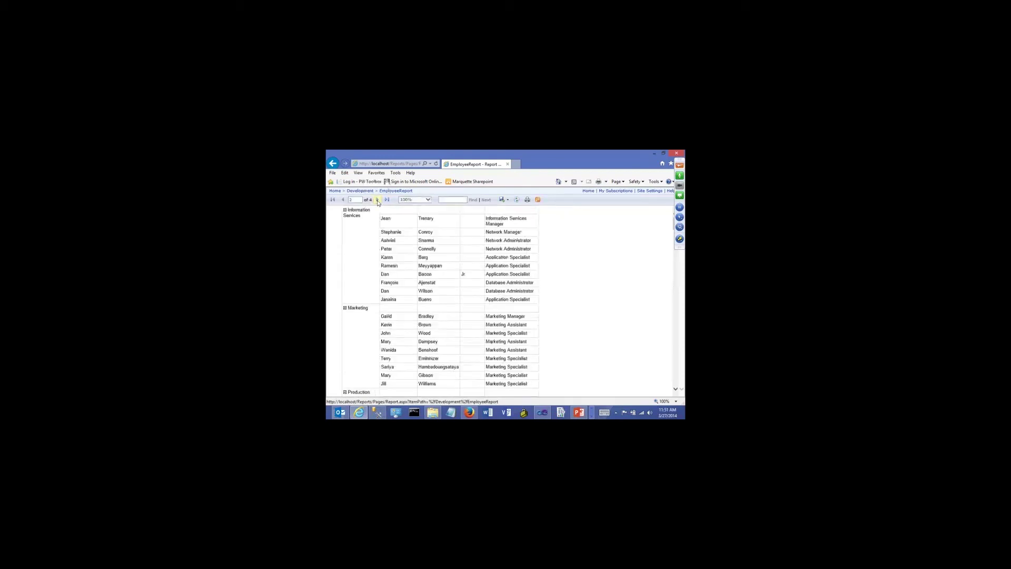
pyautogui.click(377, 200)
pyautogui.click(377, 200)
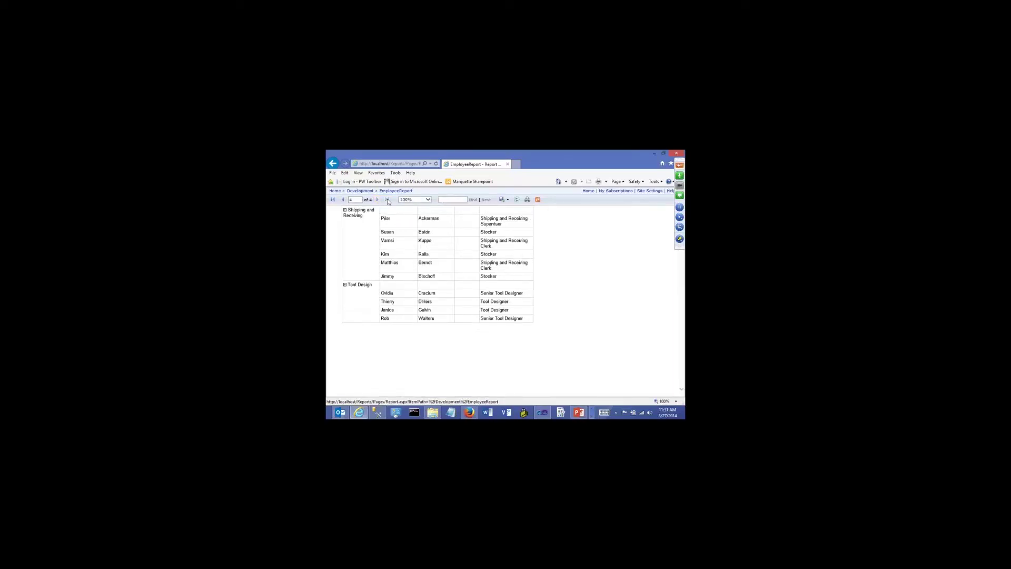
pyautogui.click(333, 200)
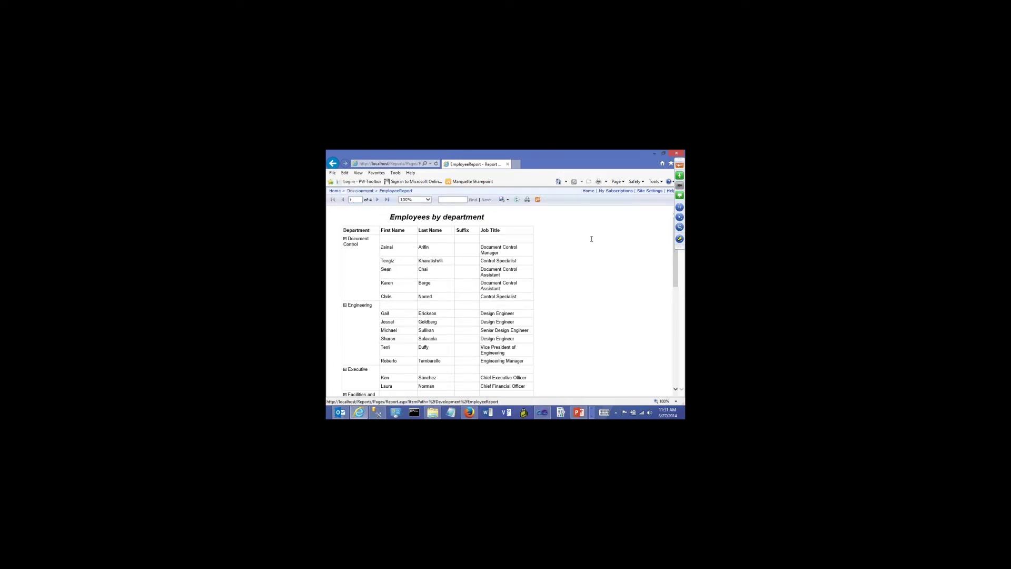
# Try zoom levels 75%, 10%, 150% and 75%, settle at 100%, then search for an employee's first name
pyautogui.click(428, 200)
pyautogui.click(404, 204)
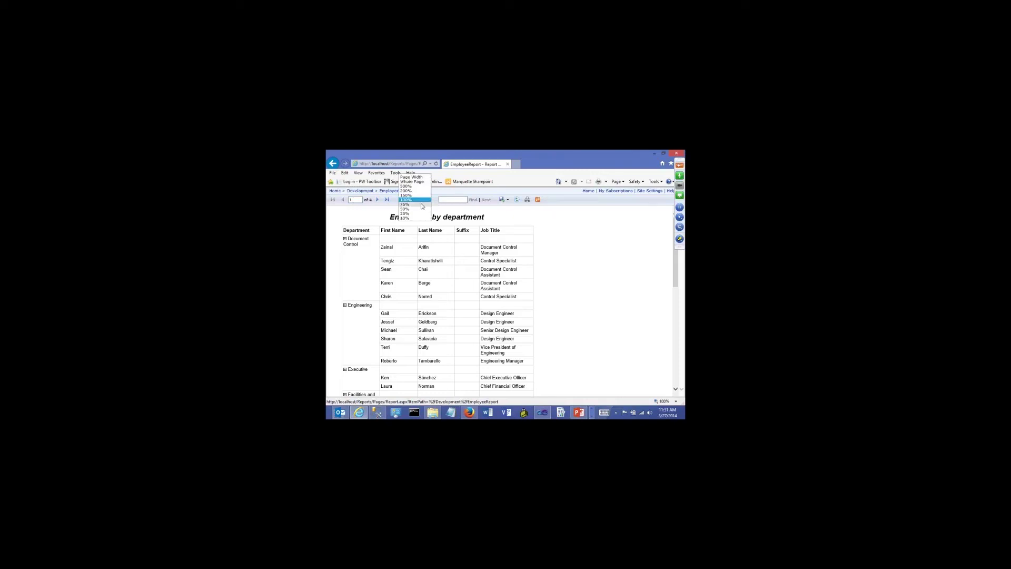
pyautogui.click(416, 200)
pyautogui.click(414, 213)
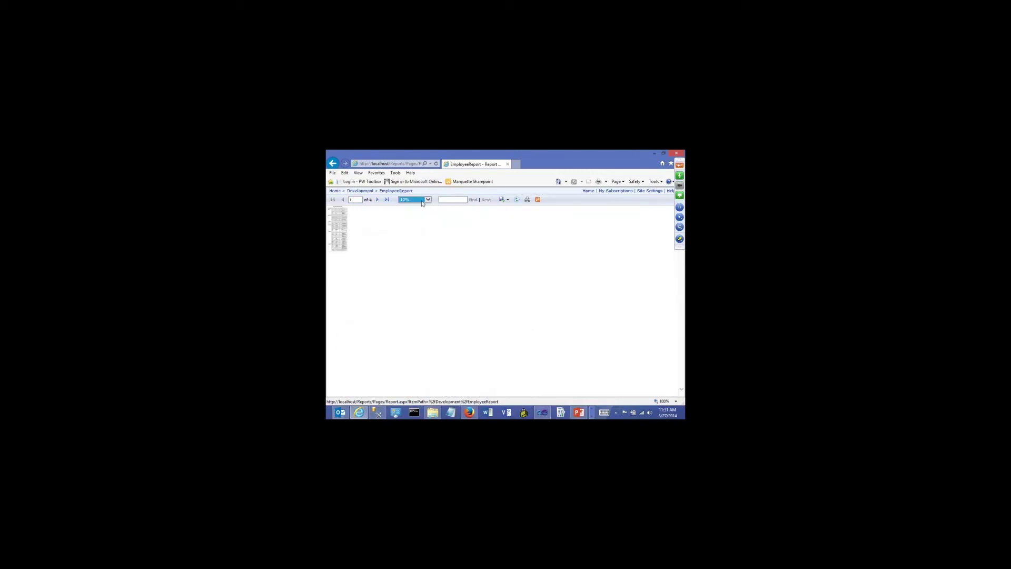
pyautogui.click(416, 200)
pyautogui.click(411, 177)
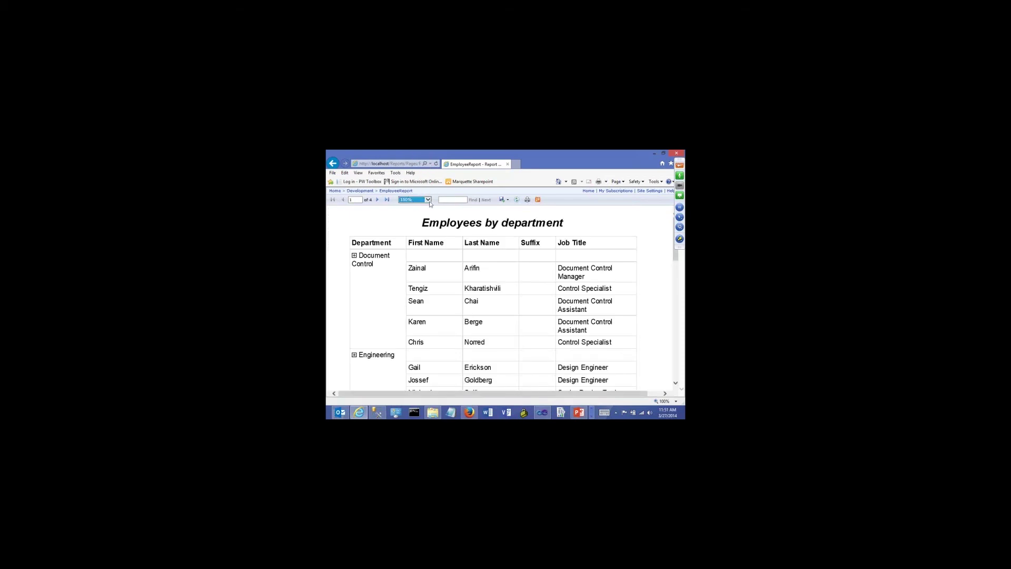
pyautogui.click(416, 200)
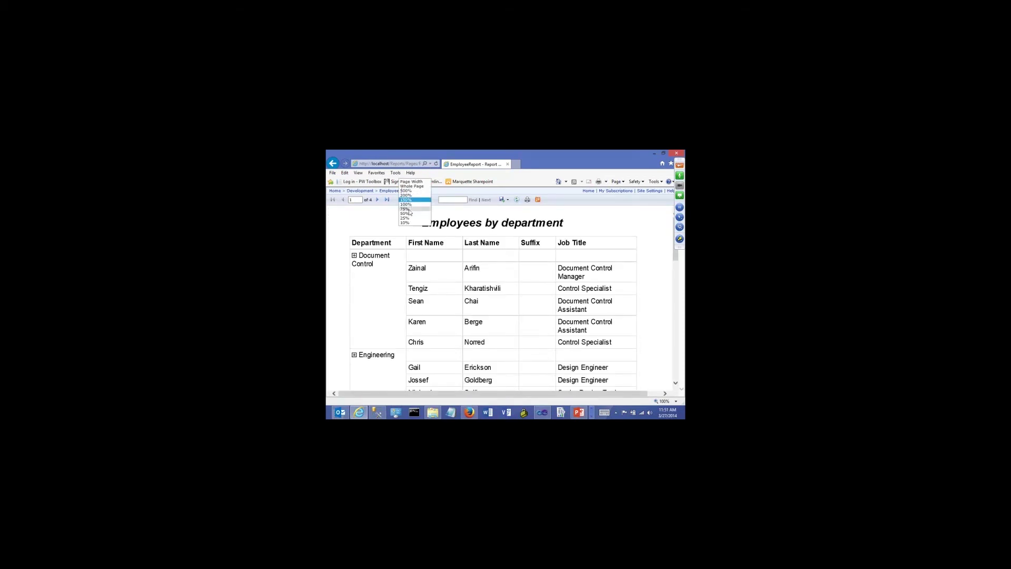
pyautogui.click(408, 209)
pyautogui.click(420, 201)
pyautogui.click(414, 195)
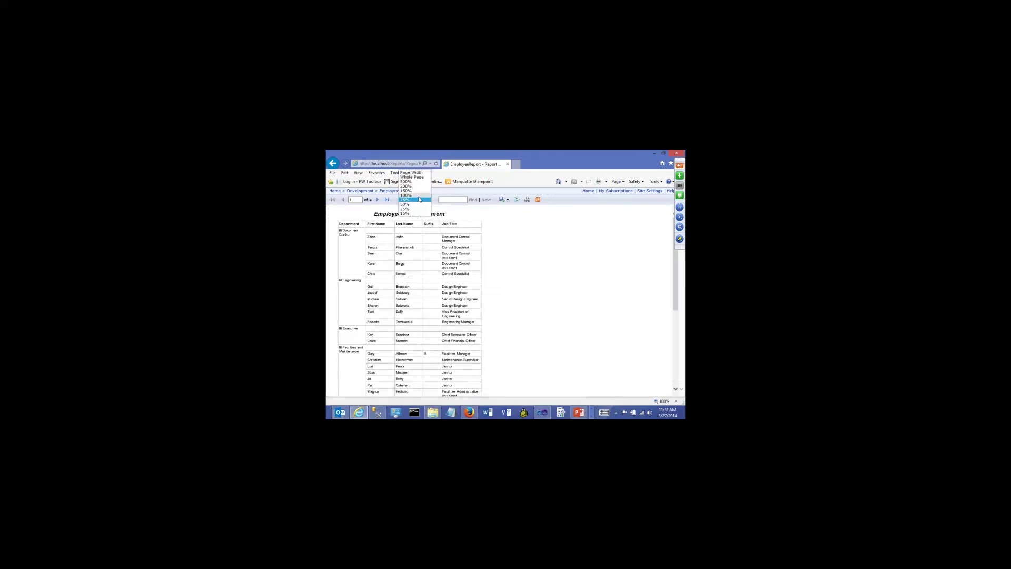
pyautogui.click(445, 200)
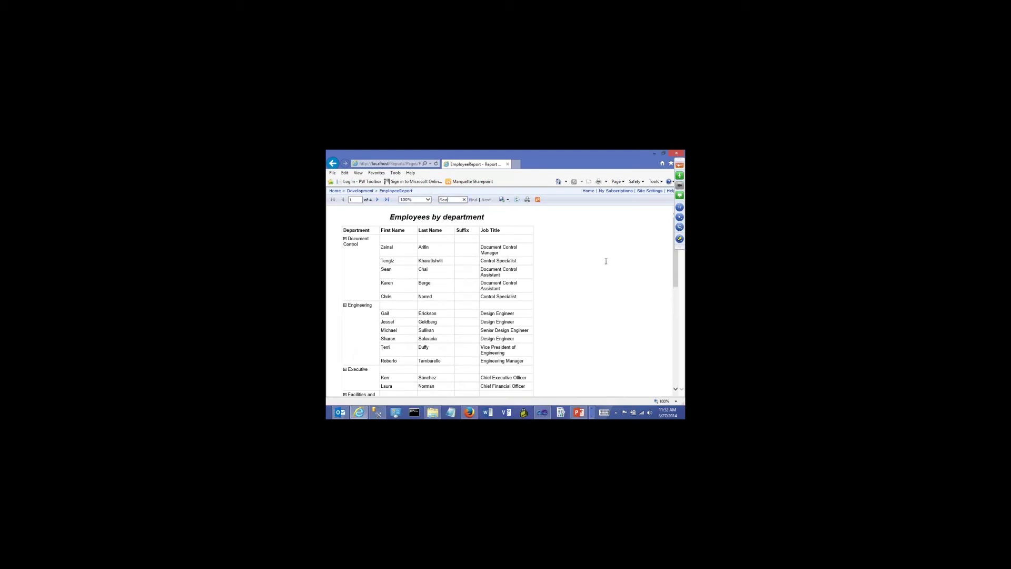
pyautogui.click(473, 200)
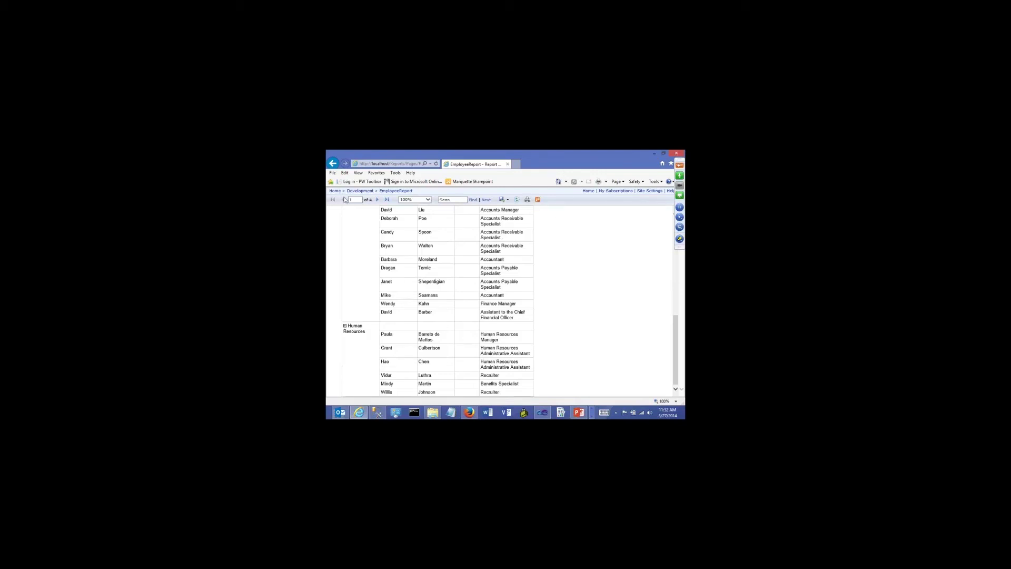
# Reopen the Development EmployeeReport via Home and refresh it back to page 1
pyautogui.click(386, 193)
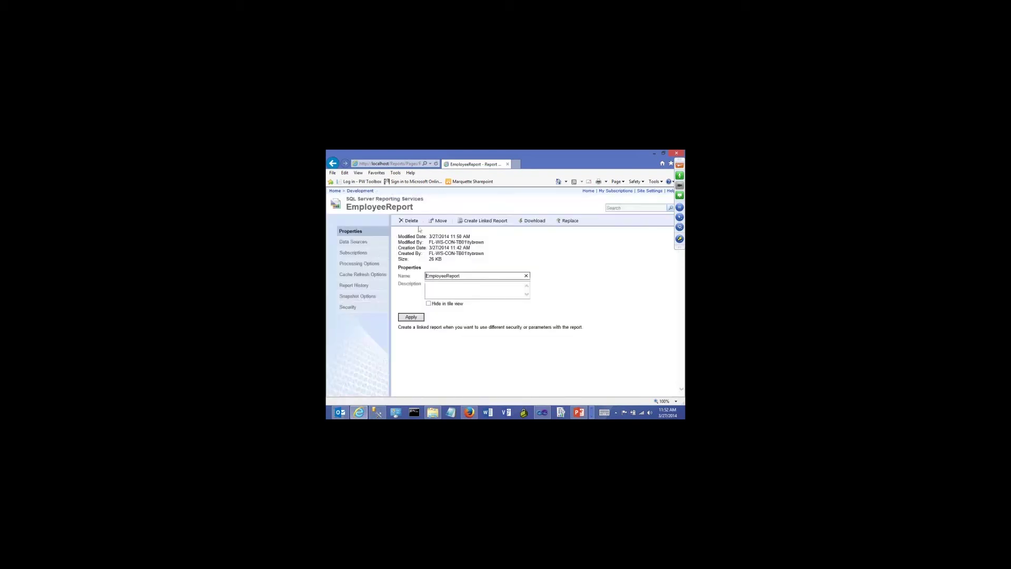
pyautogui.click(335, 191)
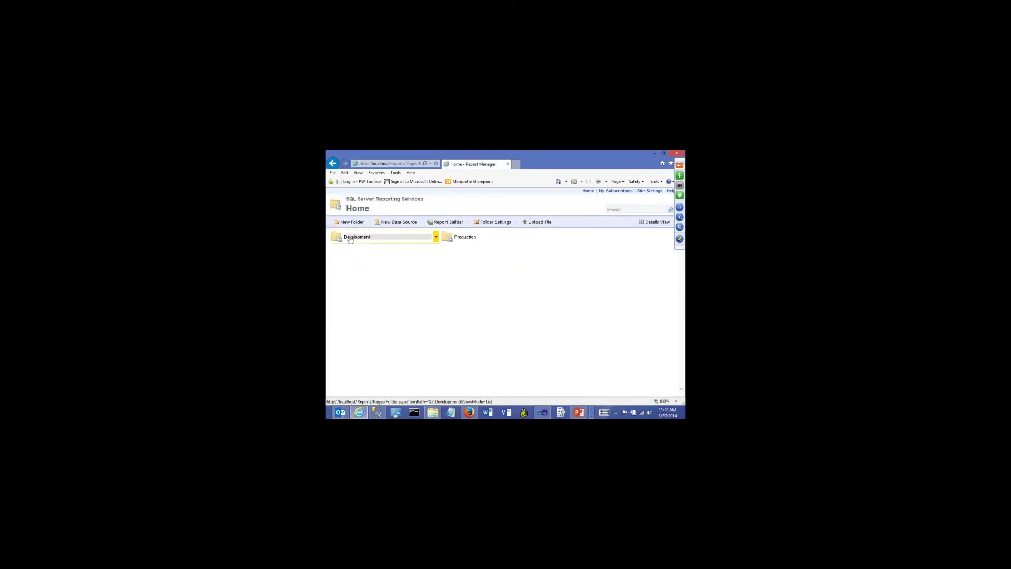
pyautogui.click(353, 236)
pyautogui.click(356, 237)
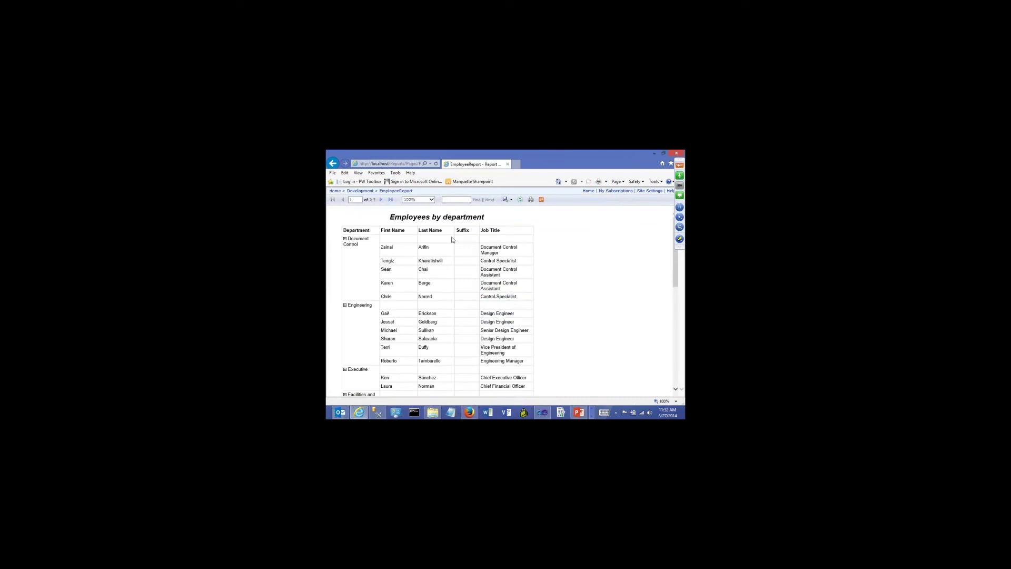
pyautogui.click(520, 201)
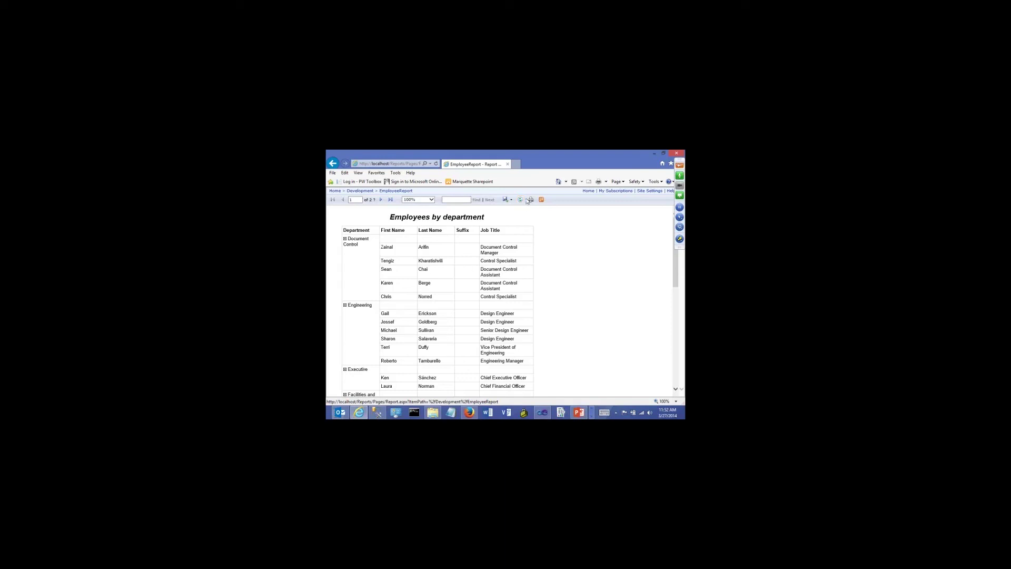
pyautogui.click(520, 200)
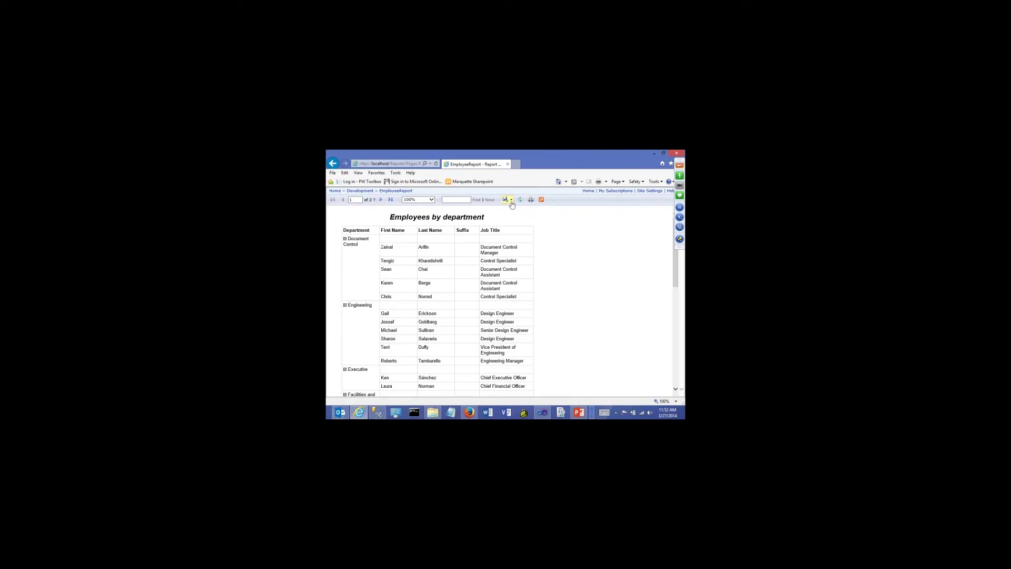
# Export the Development EmployeeReport as PDF, prompting to open or save EmployeeReport.pdf
pyautogui.click(512, 202)
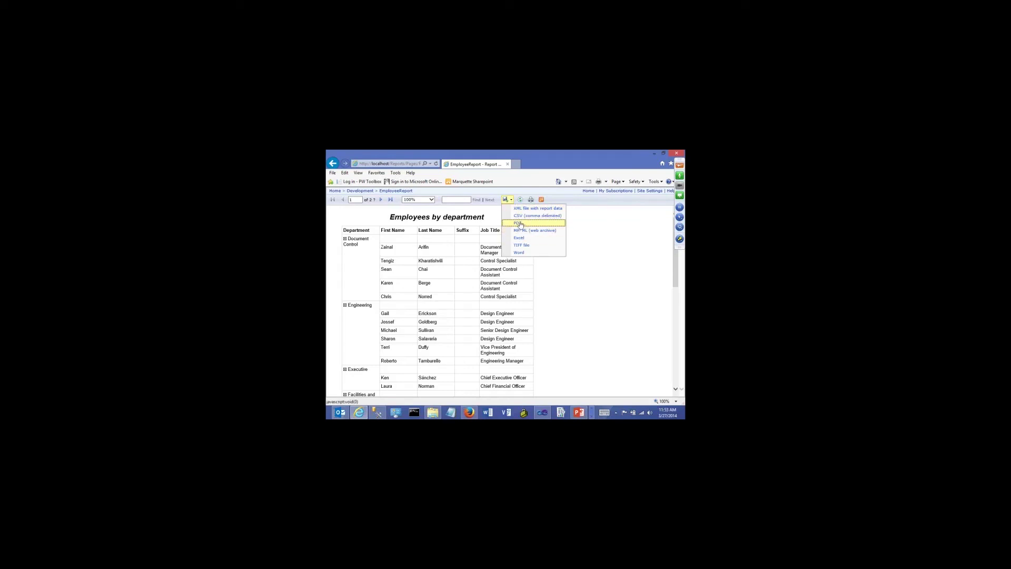
pyautogui.click(519, 223)
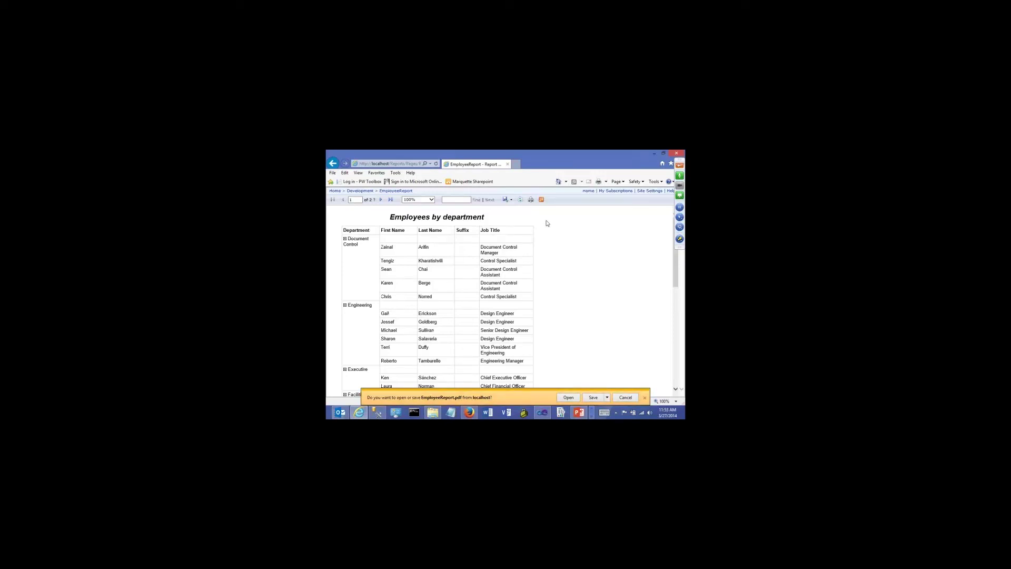
# Open EmployeeReport.pdf in Adobe Reader and scroll down to the Finance and Human Resources rows
pyautogui.click(567, 398)
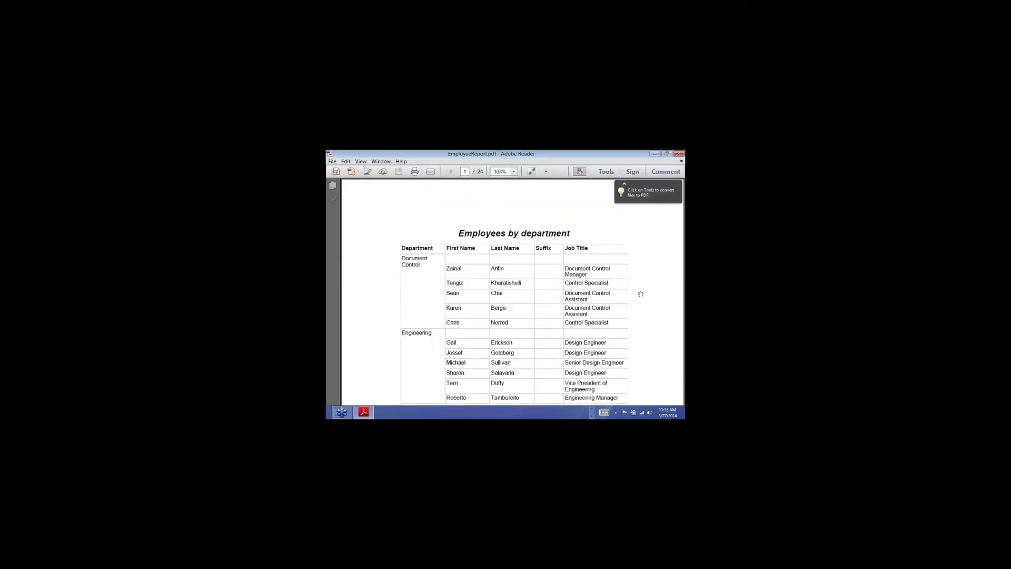
pyautogui.scroll(-10, 640, 294)
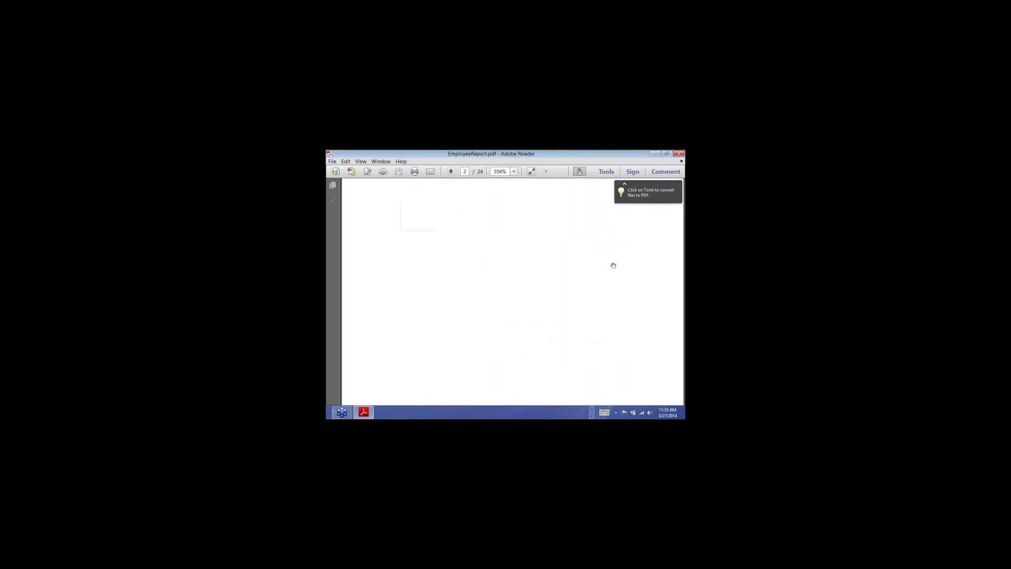
pyautogui.scroll(-5, 596, 271)
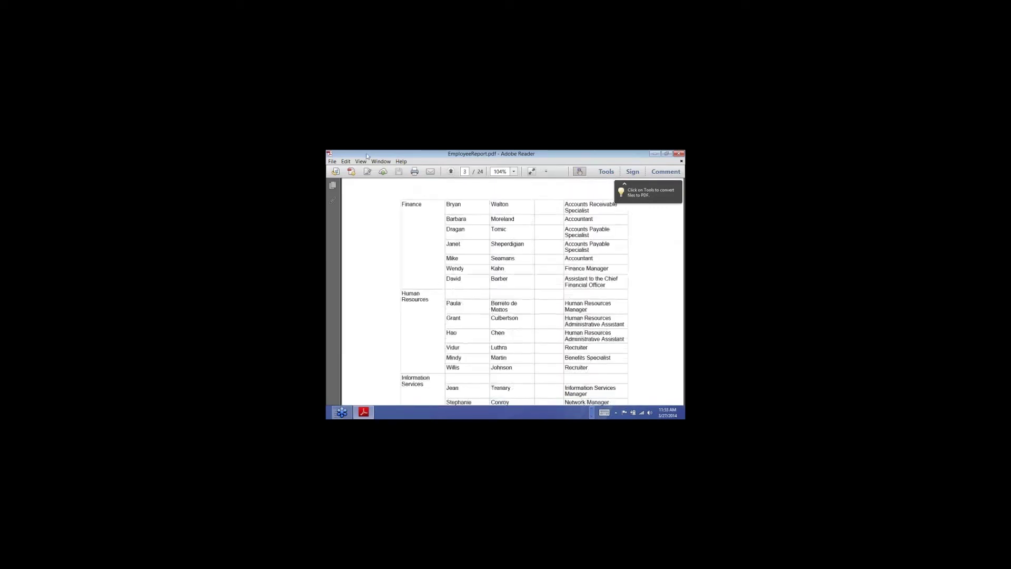
pyautogui.click(330, 160)
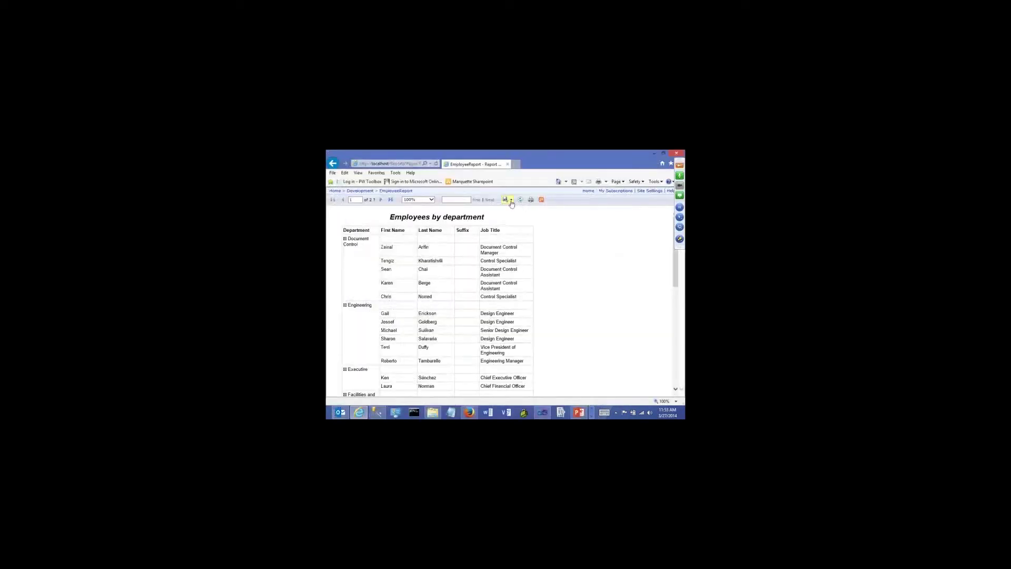
# Export the Development EmployeeReport as an Excel workbook and open EmployeeReport.xlsx
pyautogui.click(510, 200)
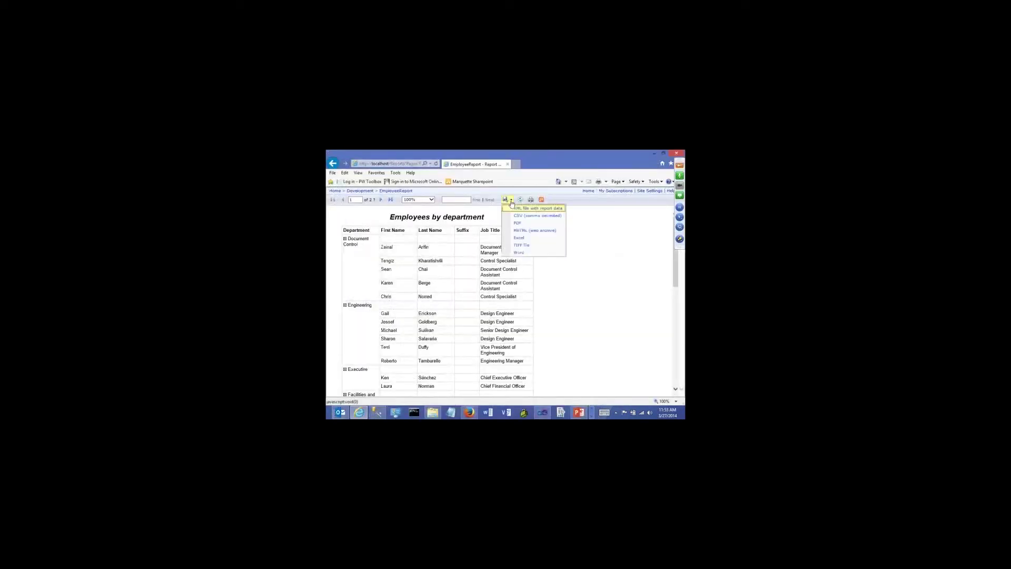
pyautogui.click(519, 238)
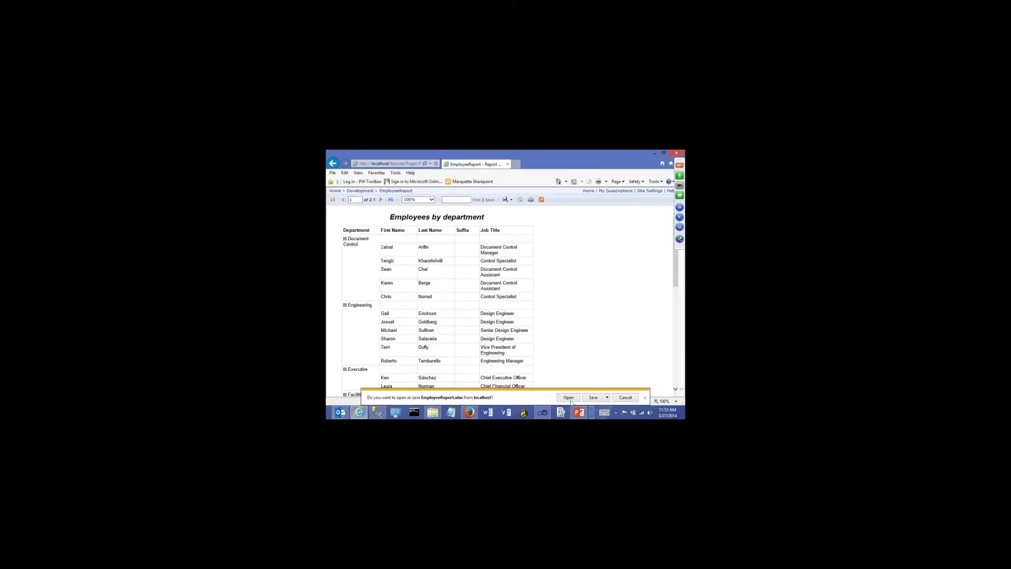
pyautogui.click(568, 396)
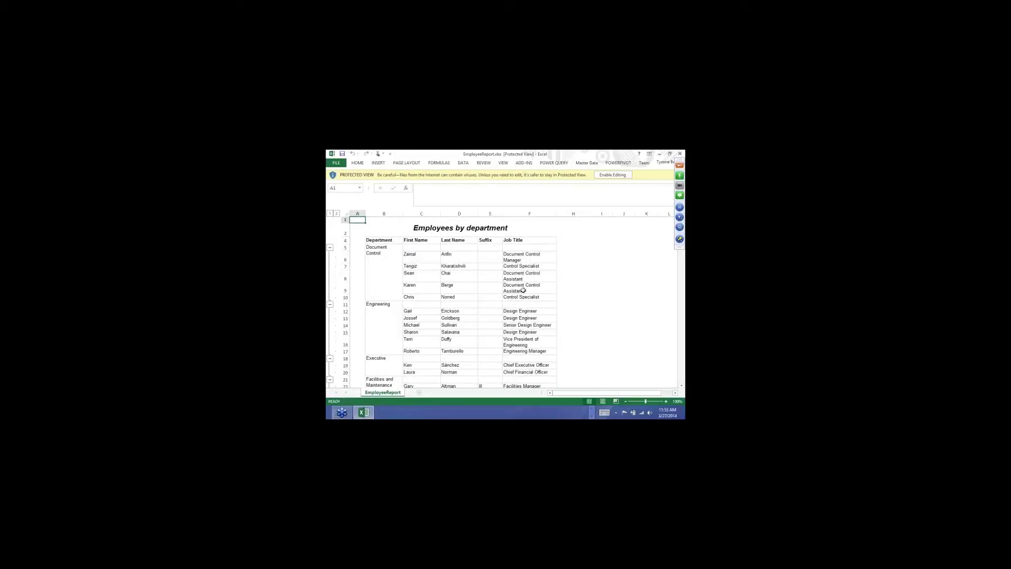
# Inspect the Job Title cells F8 to F12, a First Name cell and the Department header B4
pyautogui.click(516, 259)
pyautogui.click(422, 276)
pyautogui.click(521, 304)
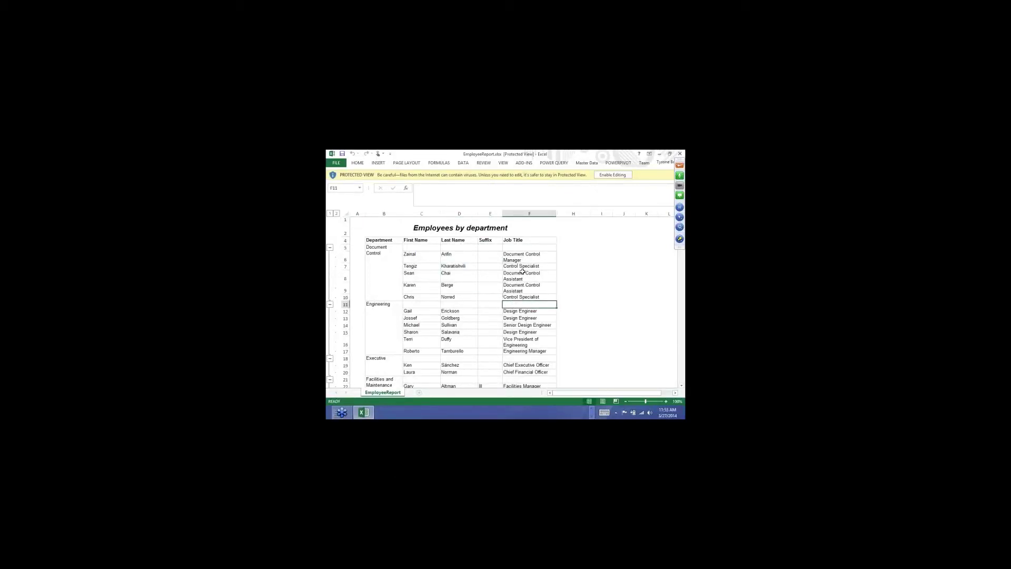
pyautogui.moveTo(521, 273); pyautogui.dragTo(521, 311)
pyautogui.click(516, 288)
pyautogui.click(509, 267)
pyautogui.click(384, 240)
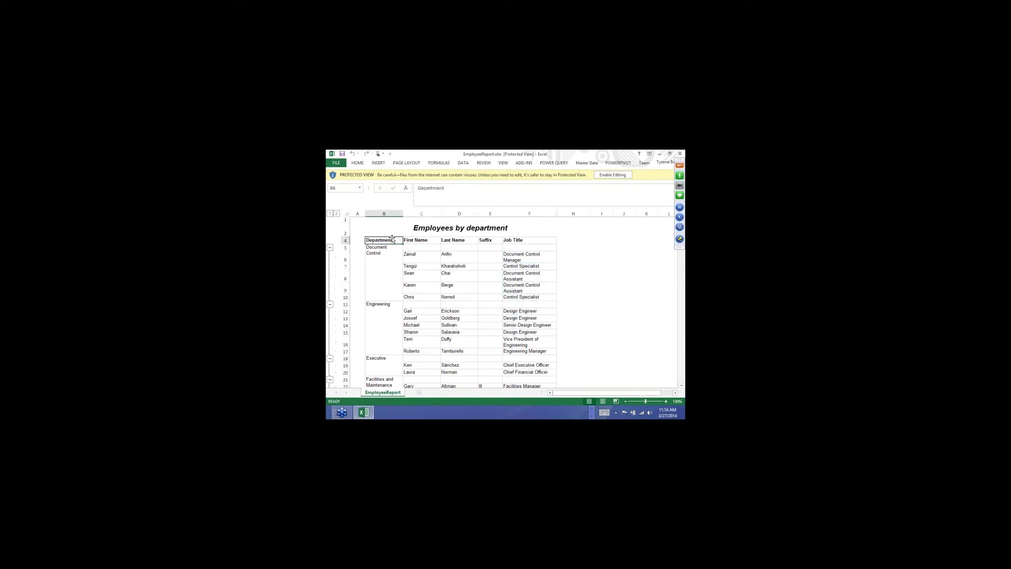
# Try saving the workbook, cancel the Protected View warning, and close Excel
pyautogui.click(343, 154)
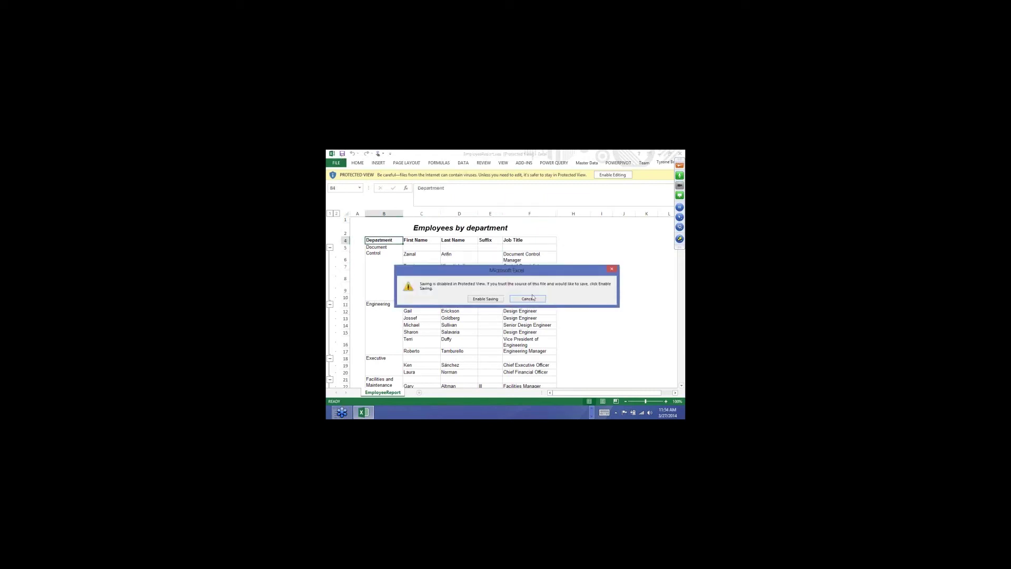
pyautogui.click(533, 297)
pyautogui.click(679, 153)
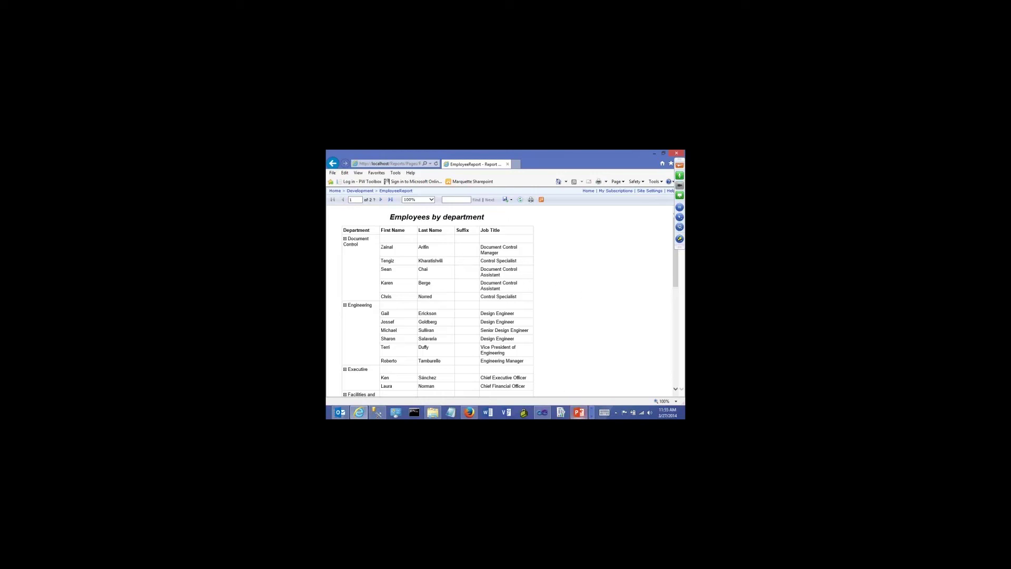
# Present the Conclusion slide (slide 11) in PowerPoint as a slide show from the current slide
pyautogui.click(578, 412)
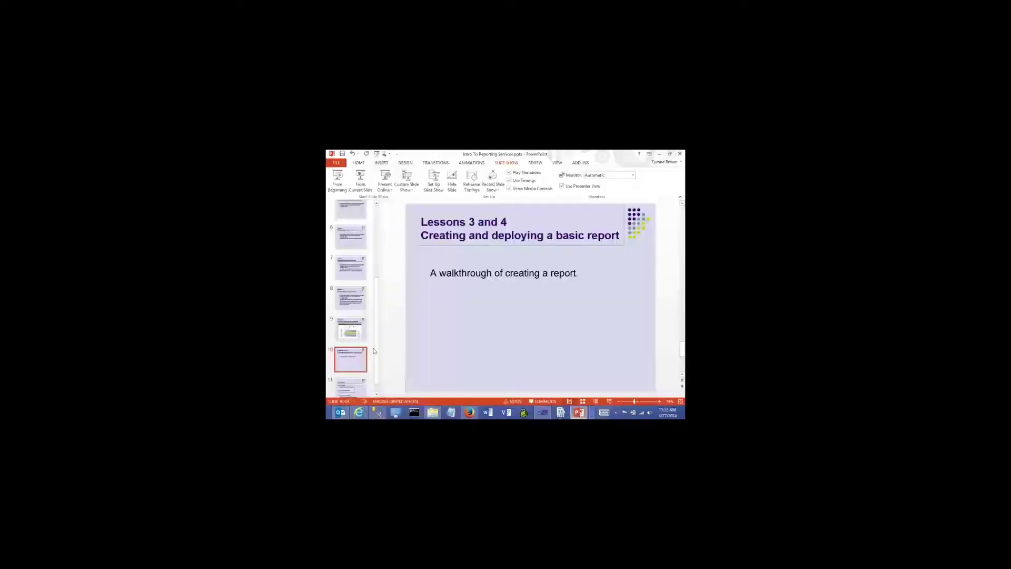
pyautogui.scroll(-1, 350, 337)
pyautogui.click(350, 374)
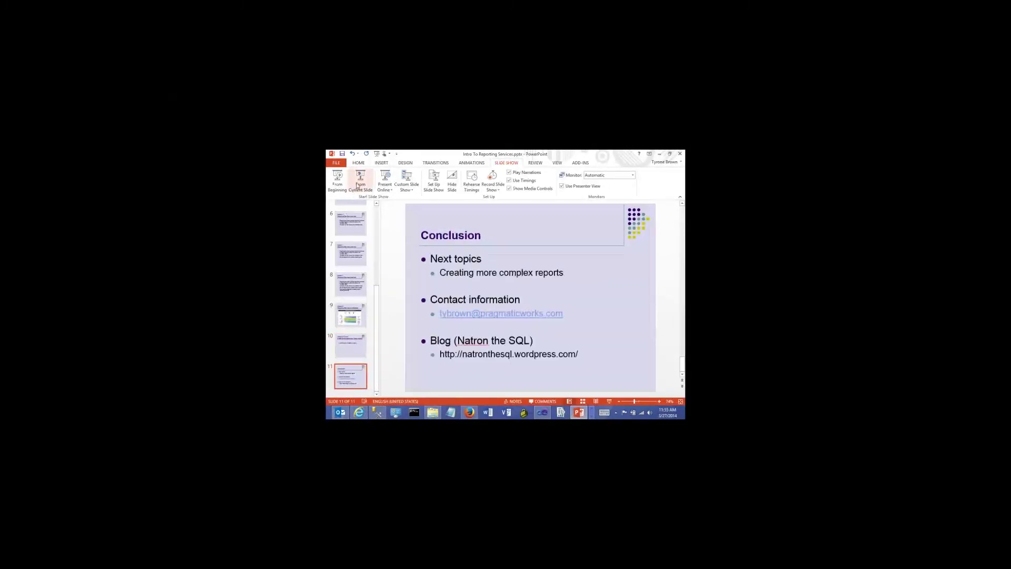
pyautogui.click(359, 184)
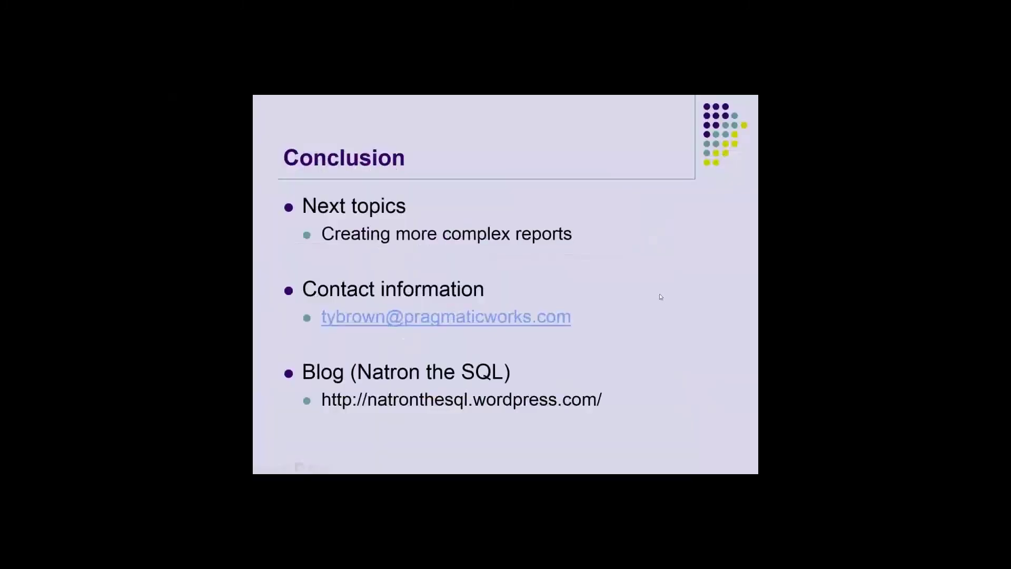